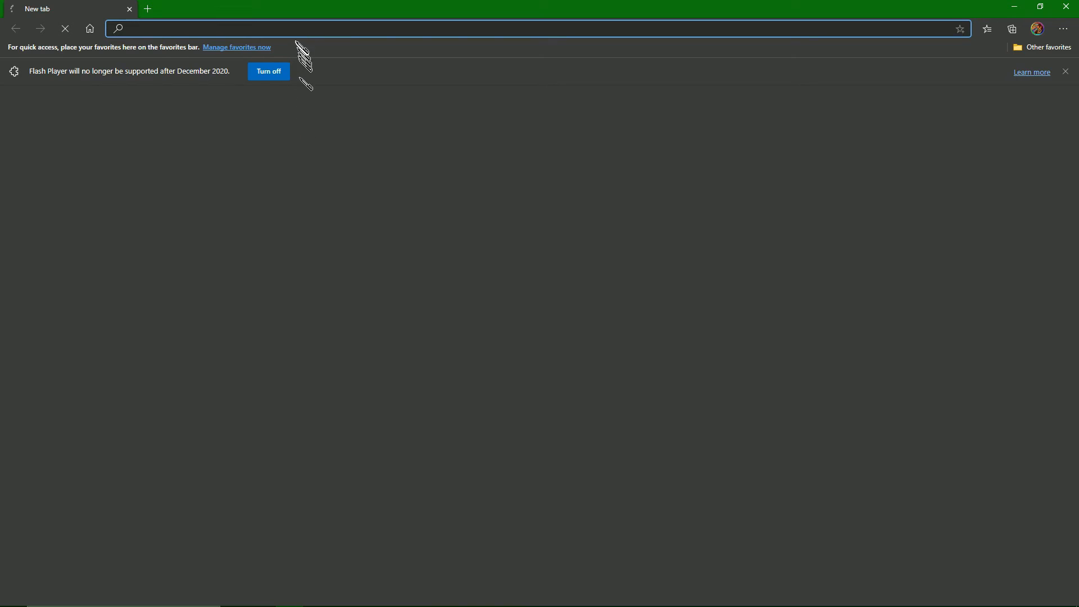
Search the web for "Minecraft Java server" and open the Minecraft Server Download page on minecraft.net.
type("Mine")
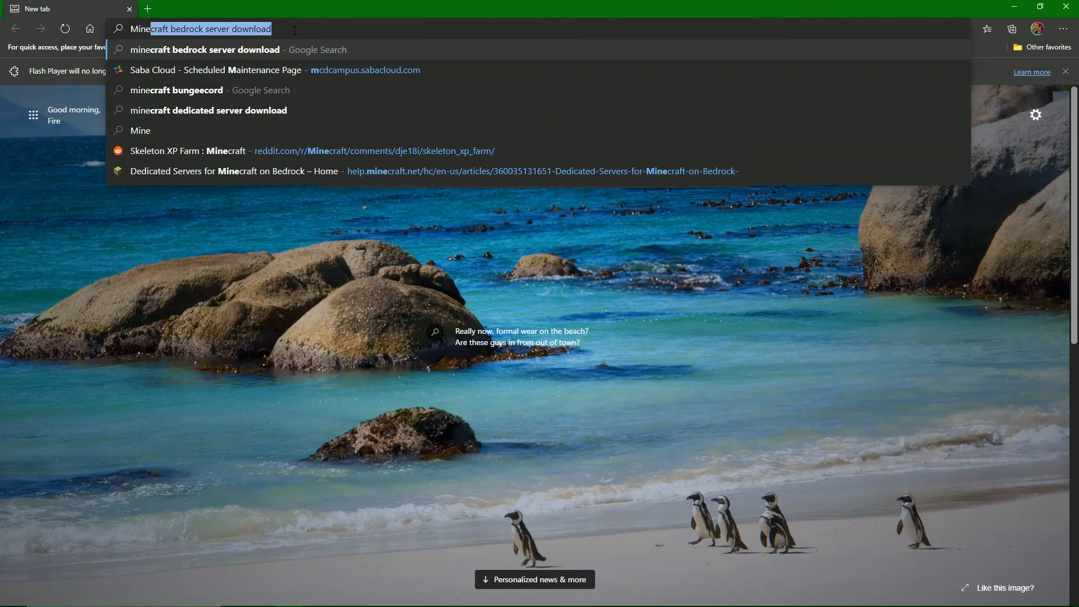
type("craft Java server")
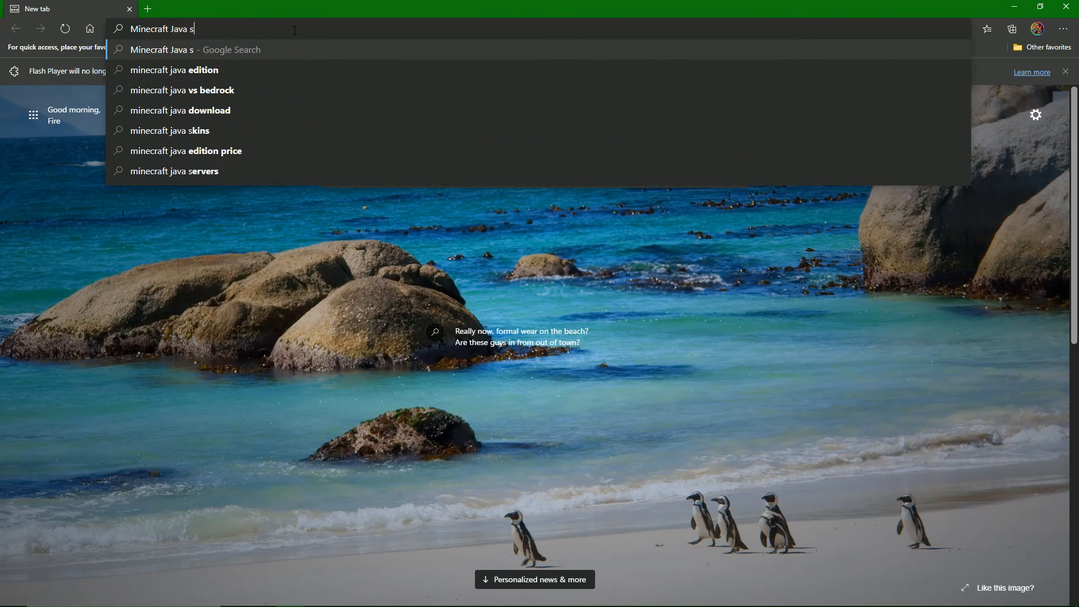
key("Return")
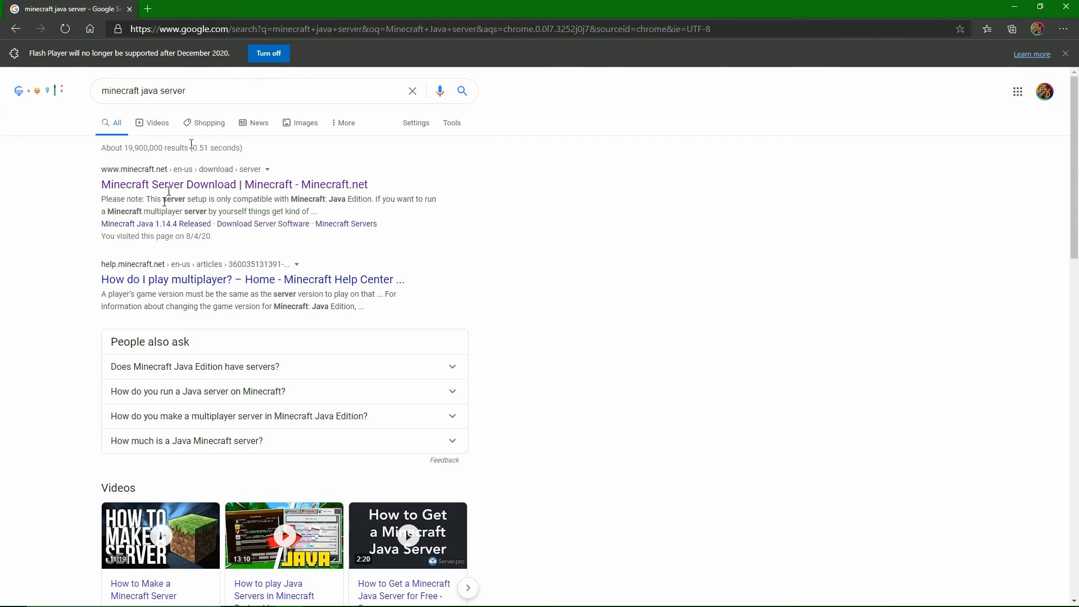
left_click_drag(88, 179, 417, 181)
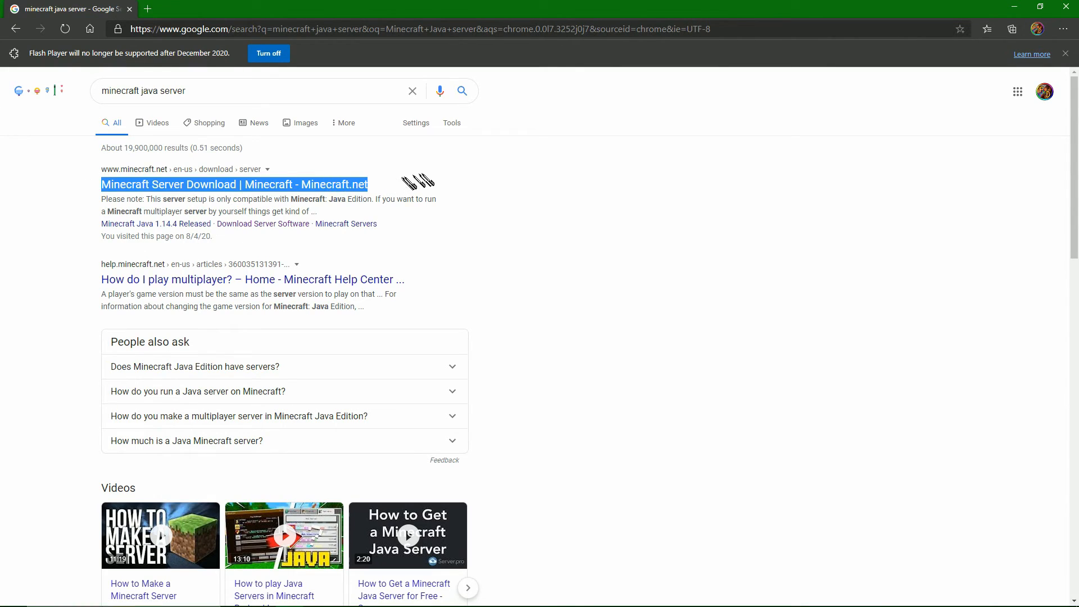
left_click(345, 185)
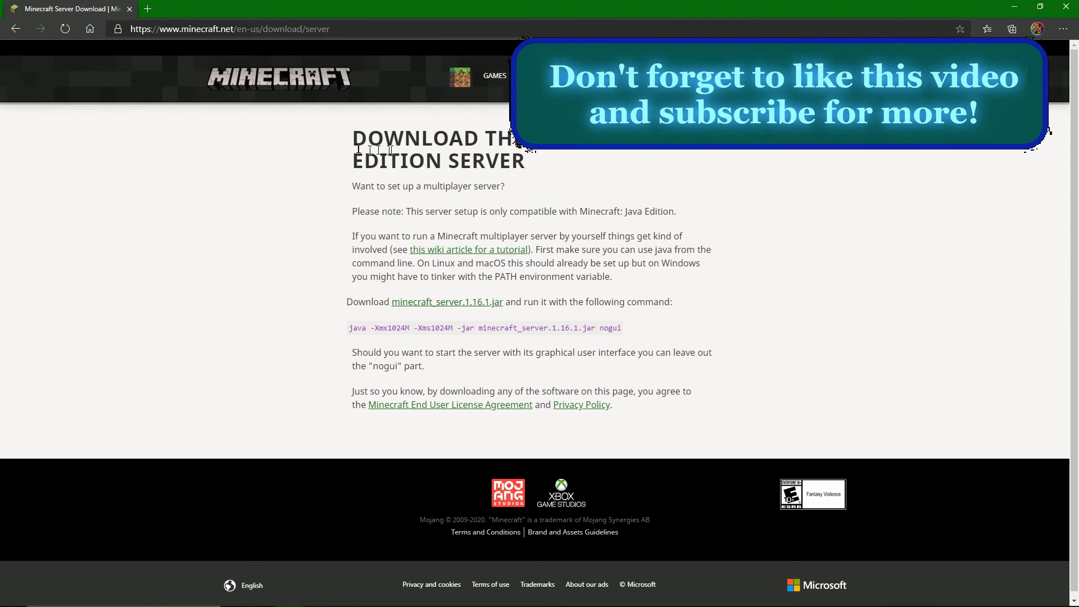
Examine the Java Edition server page's heading, its server jar download line and the launch command.
left_click_drag(353, 141, 654, 139)
left_click_drag(728, 148, 534, 169)
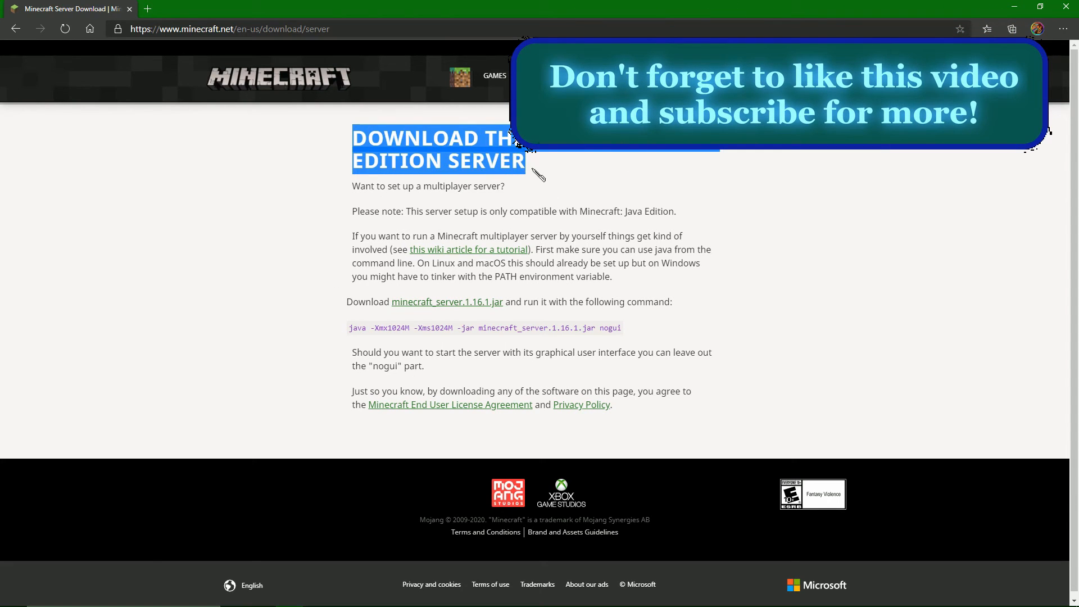
left_click(761, 193)
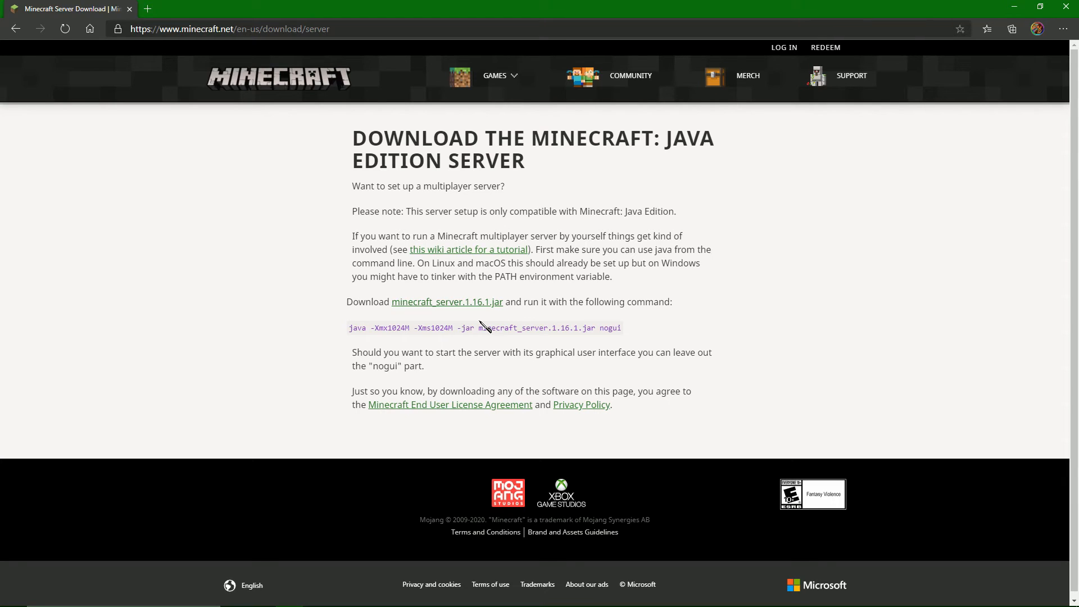
left_click_drag(340, 304, 682, 313)
left_click(736, 308)
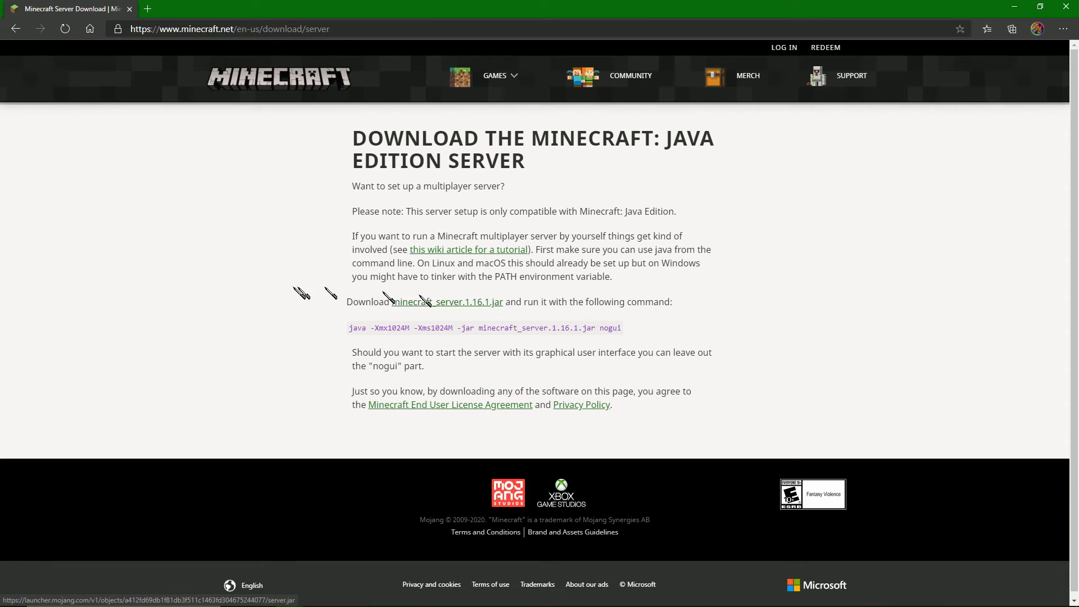
left_click_drag(346, 302, 683, 309)
left_click(526, 309)
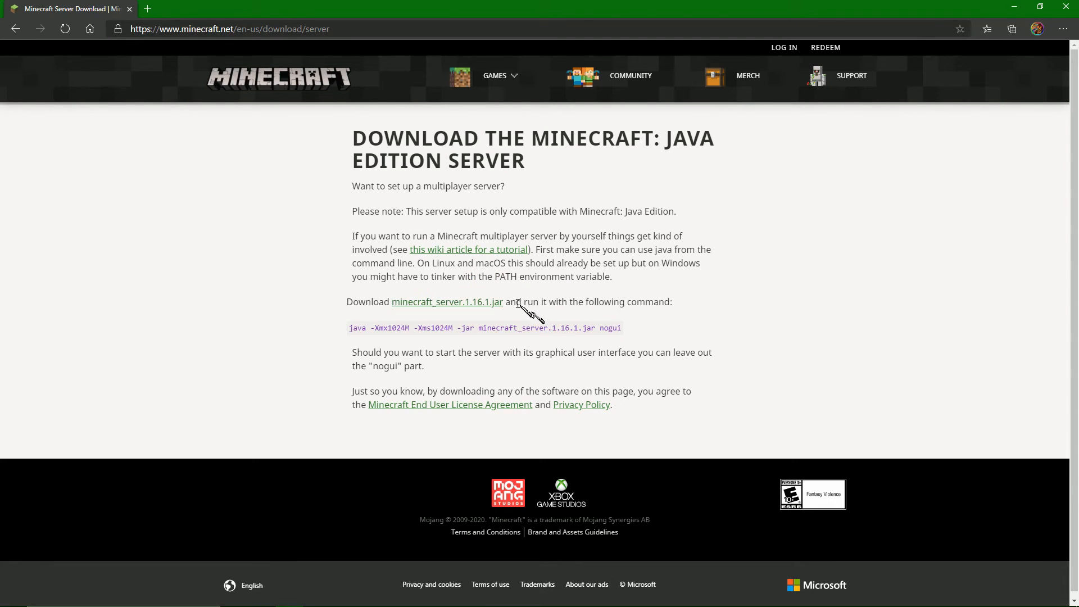
left_click_drag(349, 328, 570, 327)
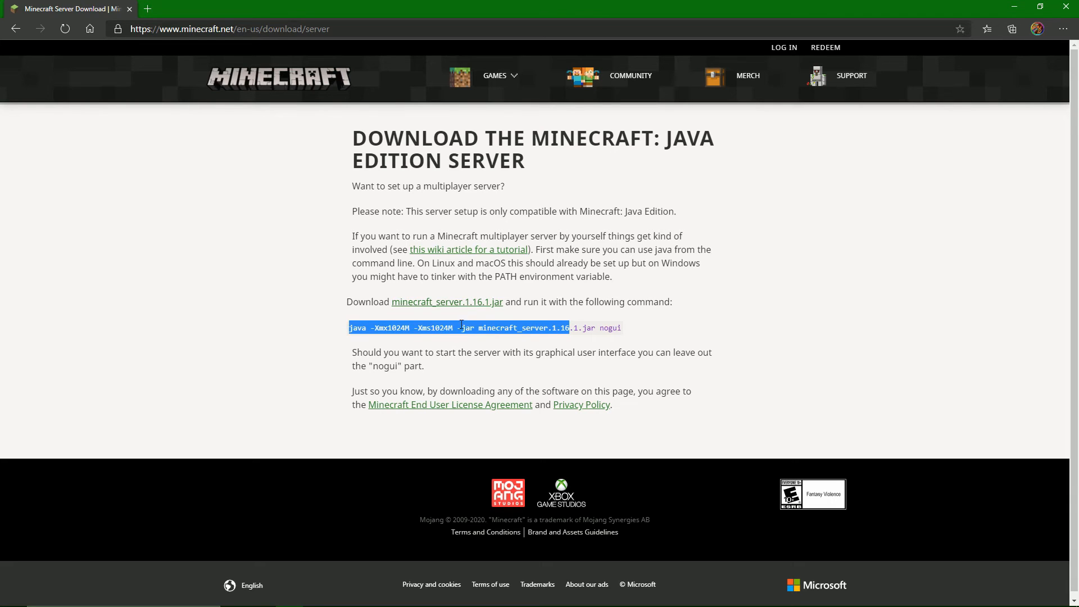
Download minecraft_server.1.16.1.jar as server.jar into a new folder named Java Server on the Desktop.
left_click(449, 303)
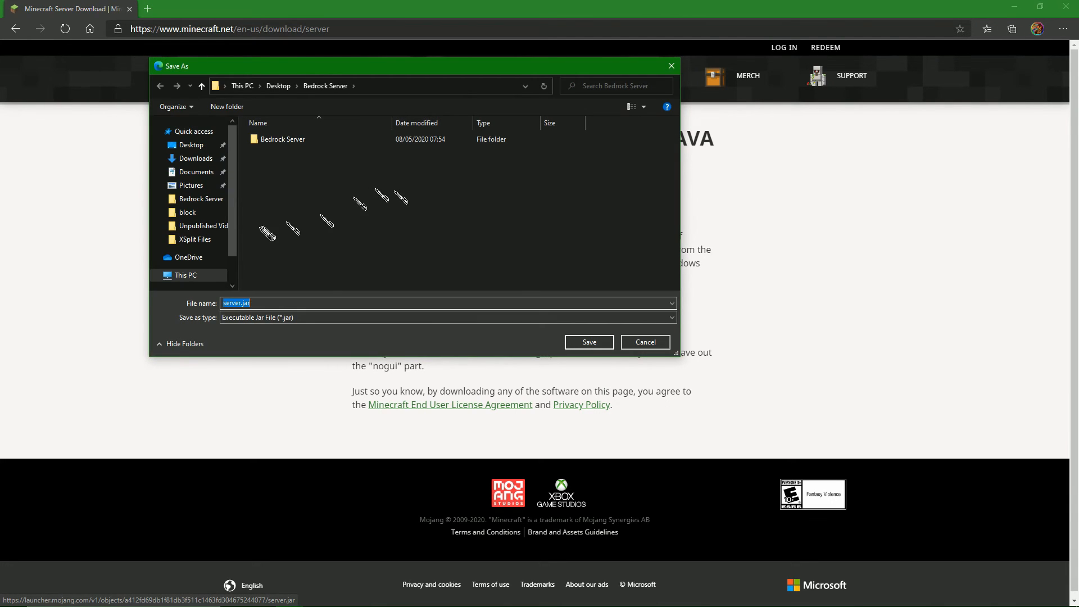
left_click(190, 145)
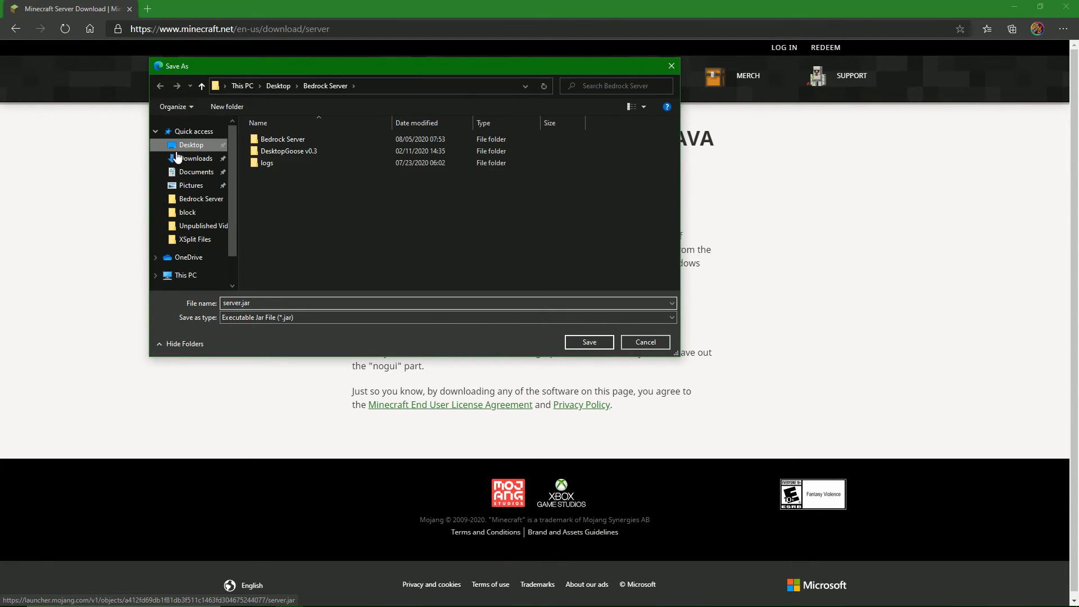
right_click(299, 226)
mouse_move(361, 393)
left_click(482, 389)
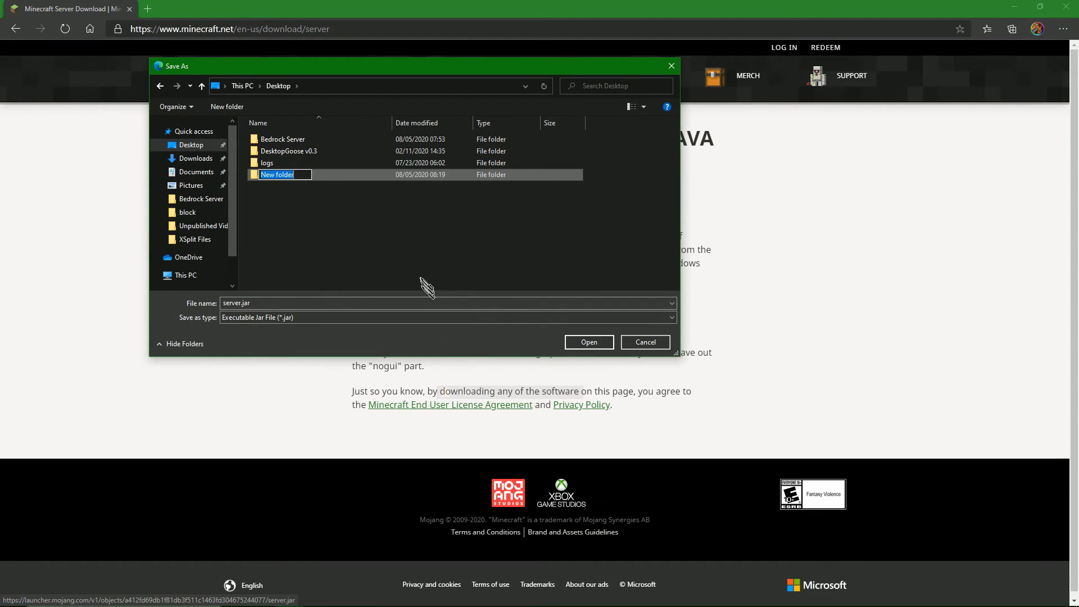
type("J")
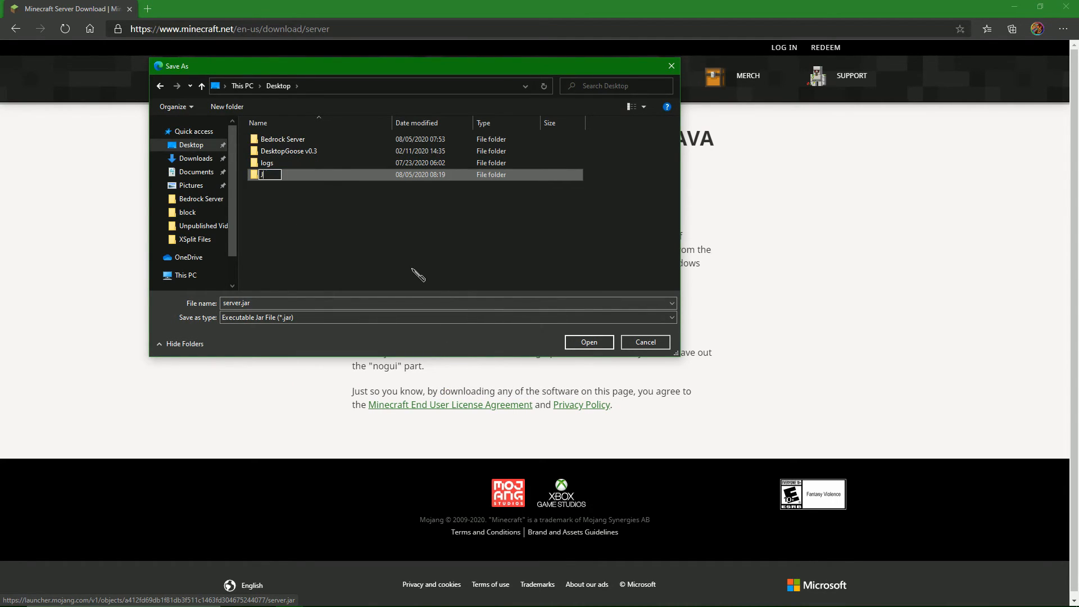
type("ava Server")
key("Return")
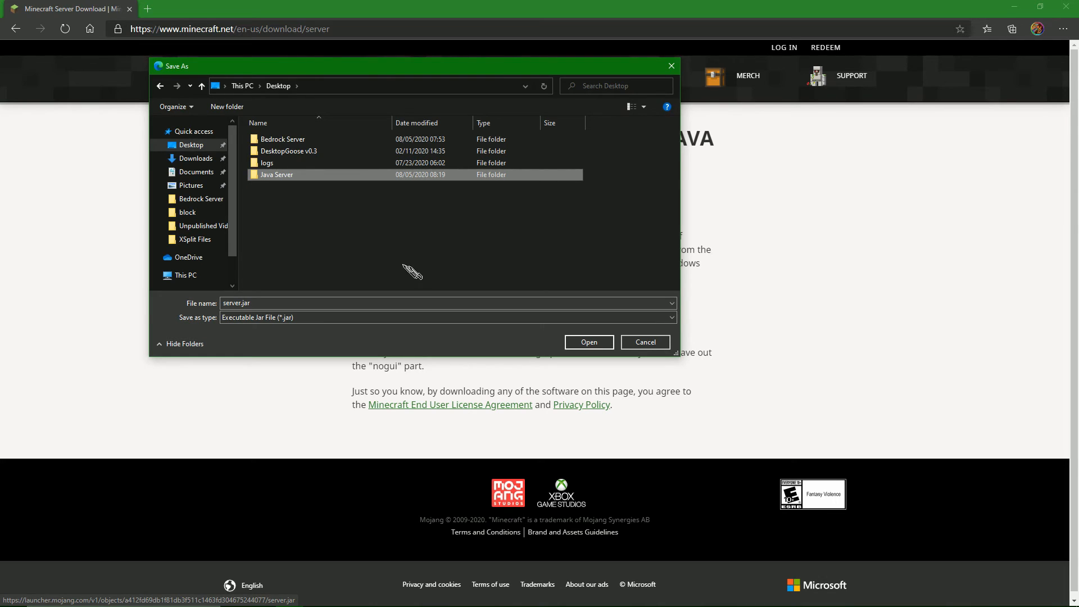
double_click(346, 178)
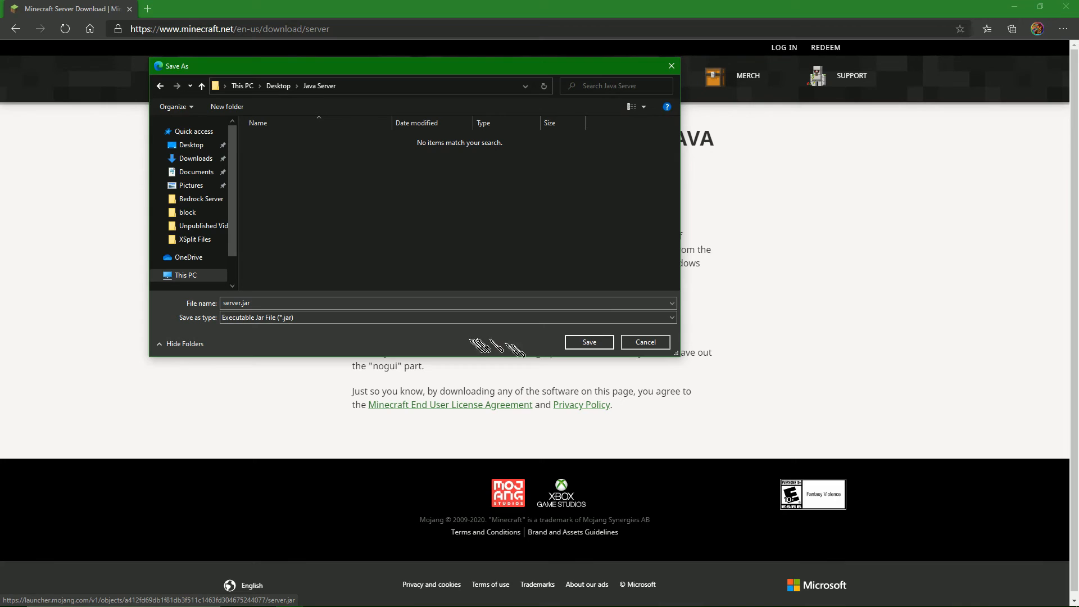
left_click(588, 342)
Copy the full launch command "java -Xmx1024M -Xms1024M -jar minecraft_server.1.16.1.jar nogui" from the download page.
left_click_drag(349, 328, 625, 332)
right_click(605, 326)
left_click(623, 336)
left_click(674, 335)
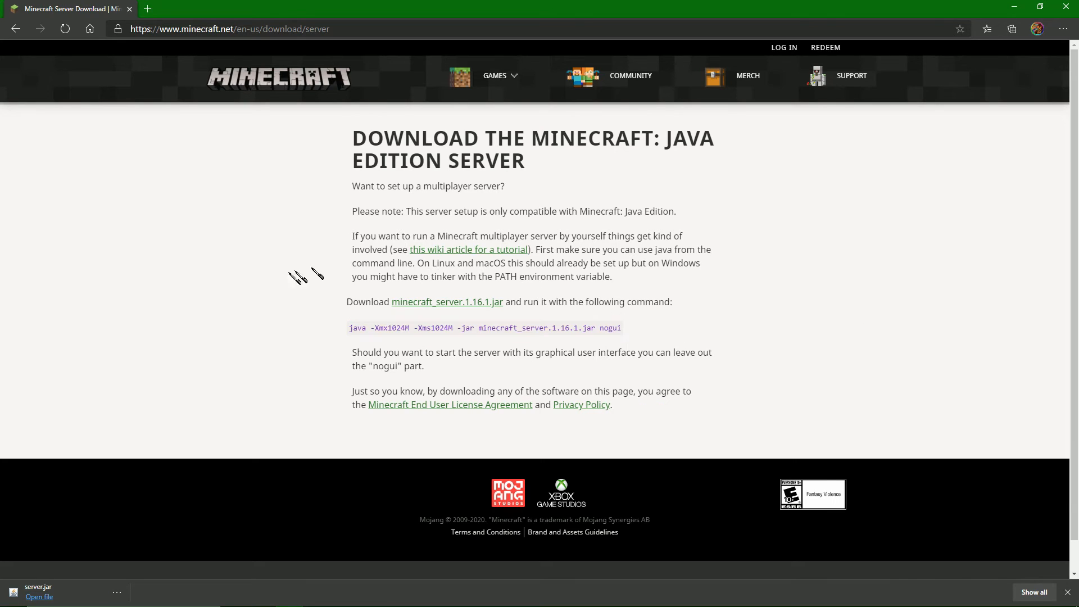
Show the downloaded server.jar in its Java Server folder in File Explorer.
left_click(118, 593)
left_click(160, 533)
right_click(301, 278)
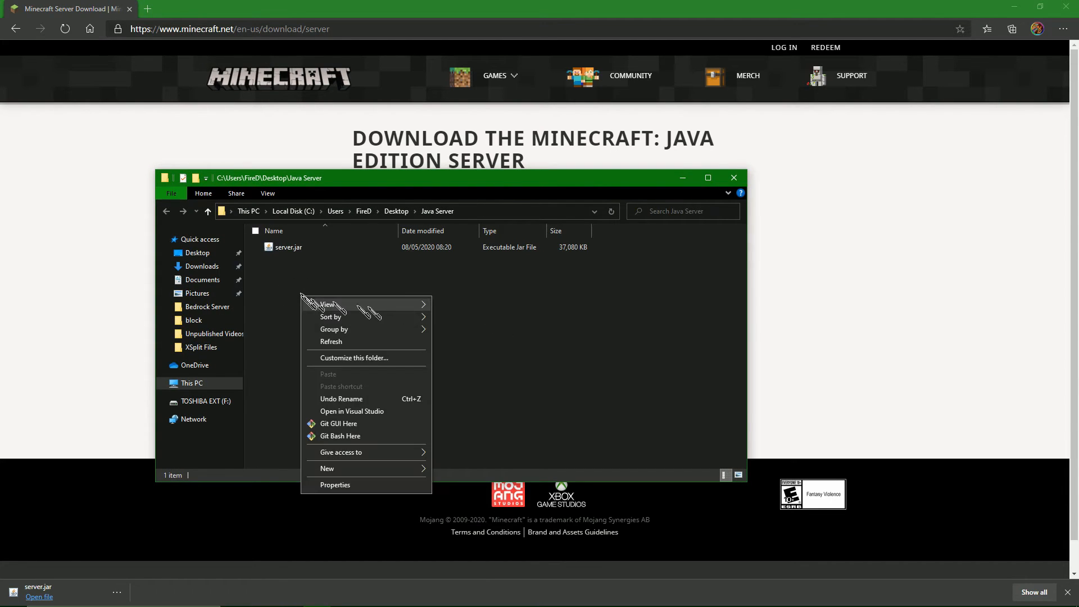
left_click(305, 271)
left_click(278, 247)
left_click(322, 339)
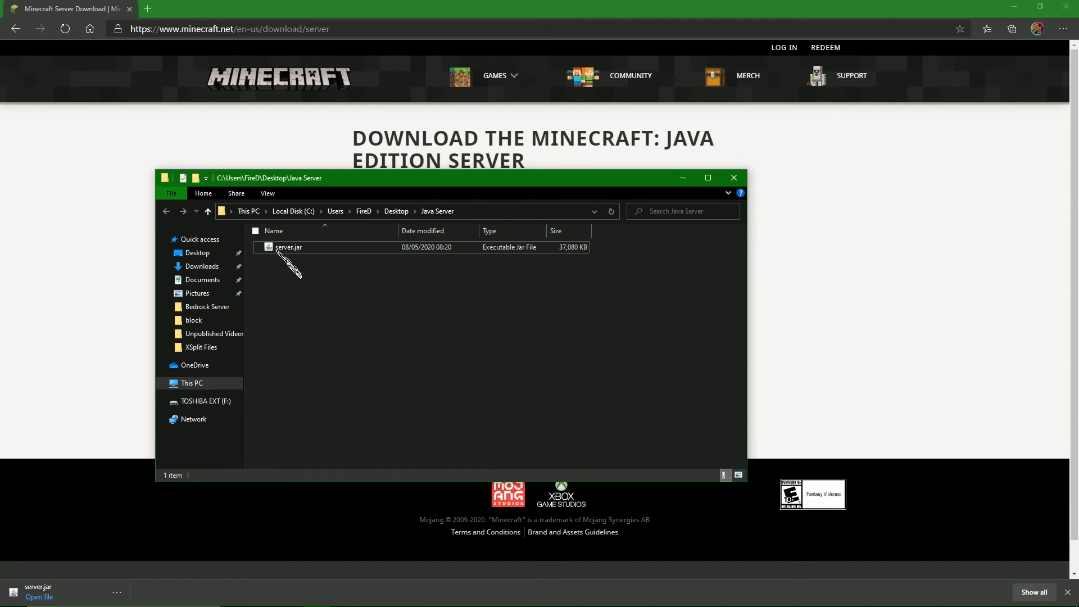
Create a new text document in the Java Server folder and name it RUN.bat, accepting the extension change.
right_click(289, 266)
mouse_move(331, 442)
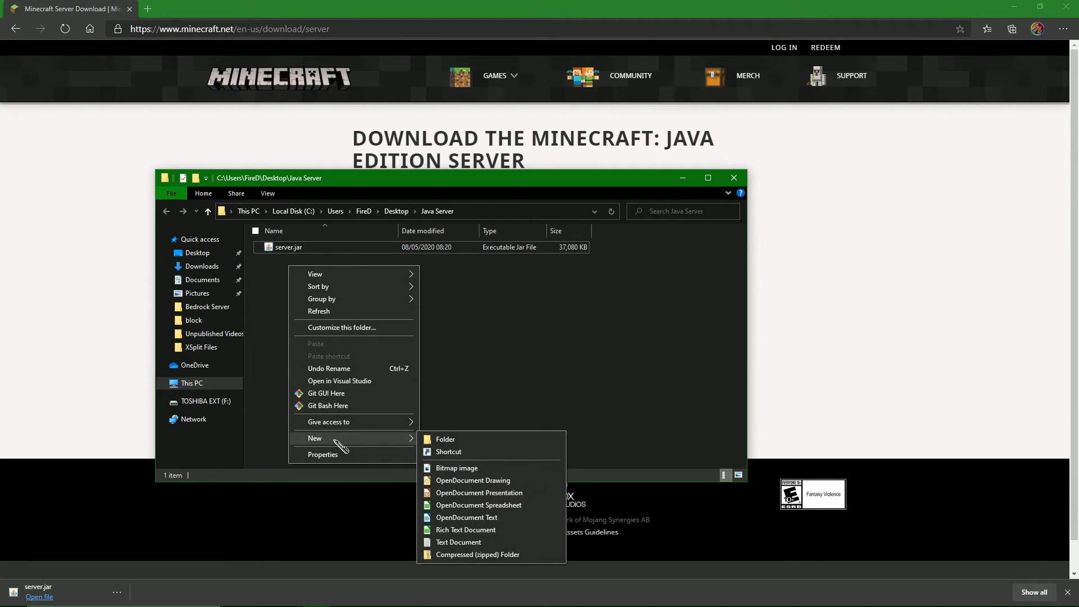
left_click(463, 542)
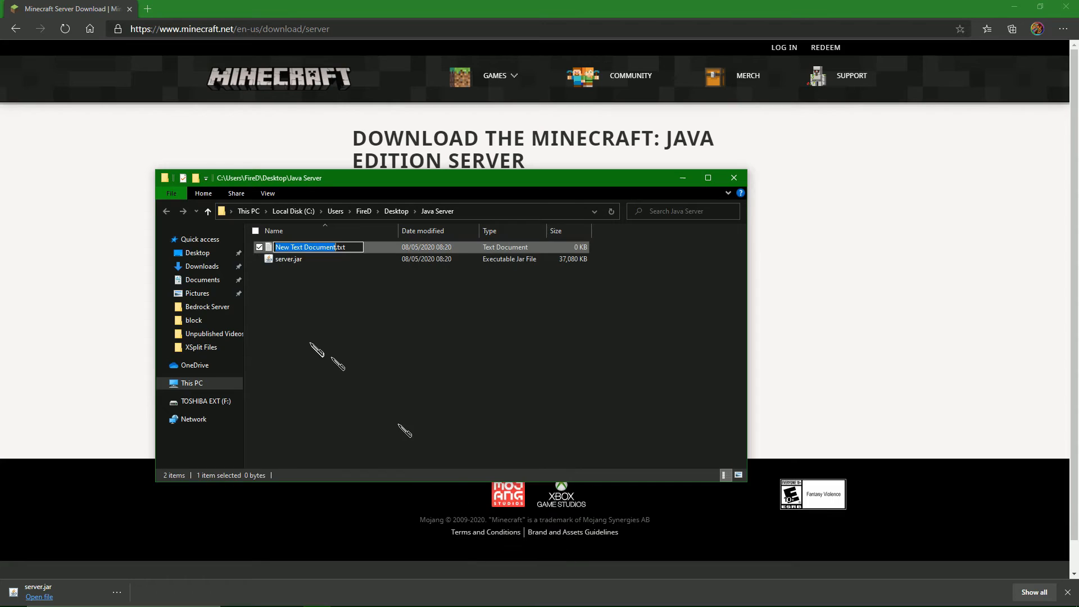
type("RUN.bat")
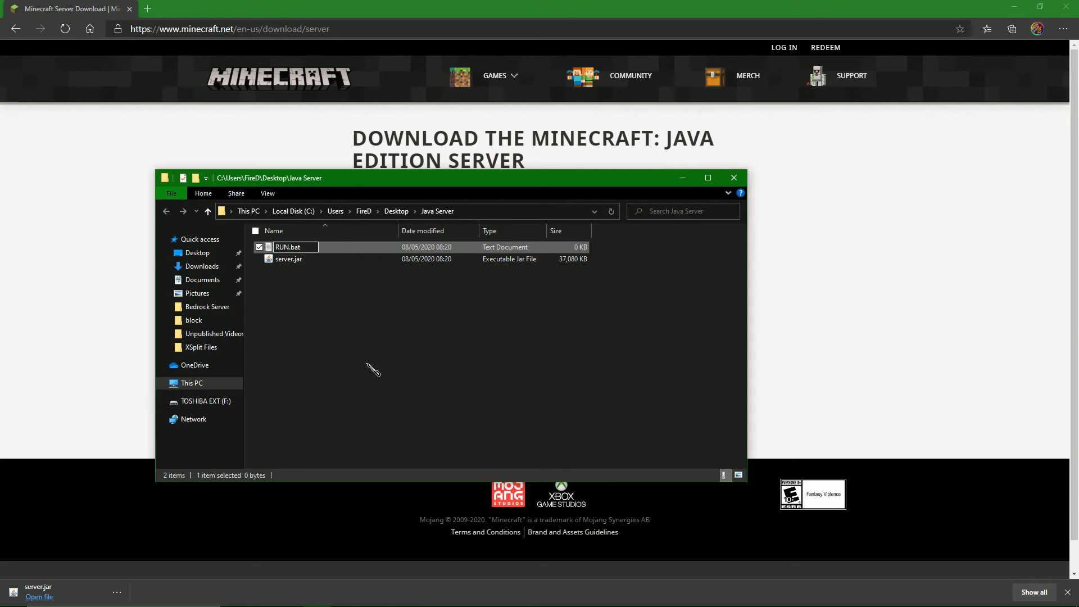
key("Return")
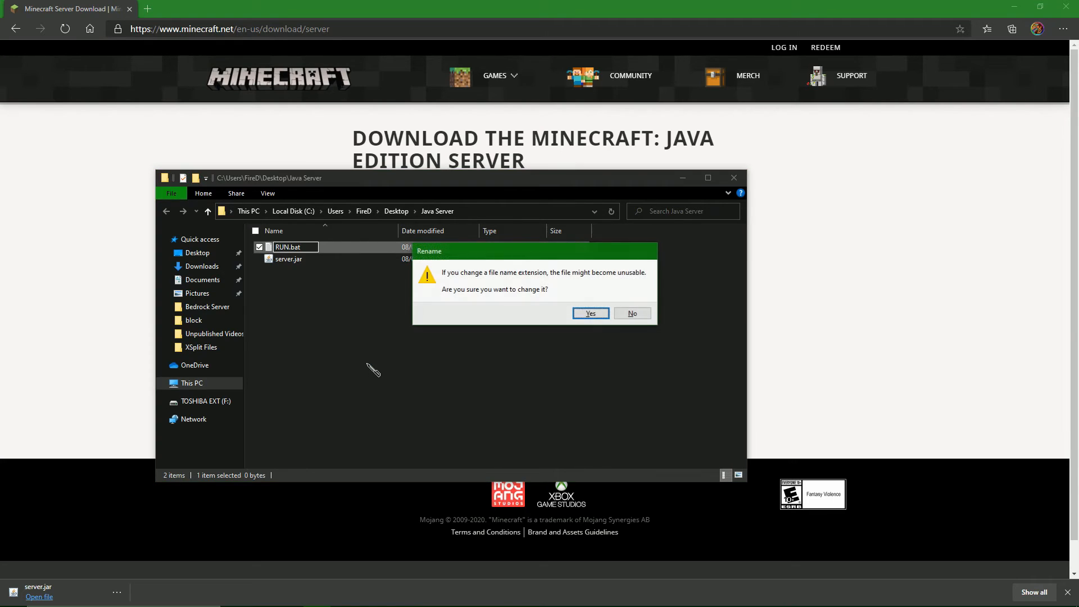
left_click(600, 313)
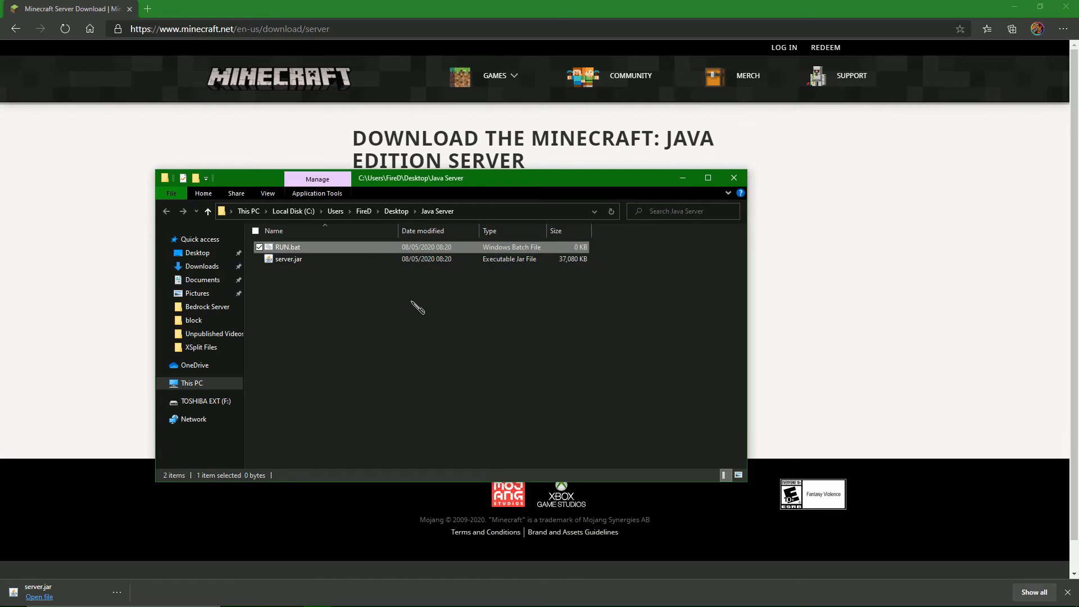
Open RUN.bat for editing in Notepad and paste the copied launch command into it.
right_click(294, 250)
left_click(323, 272)
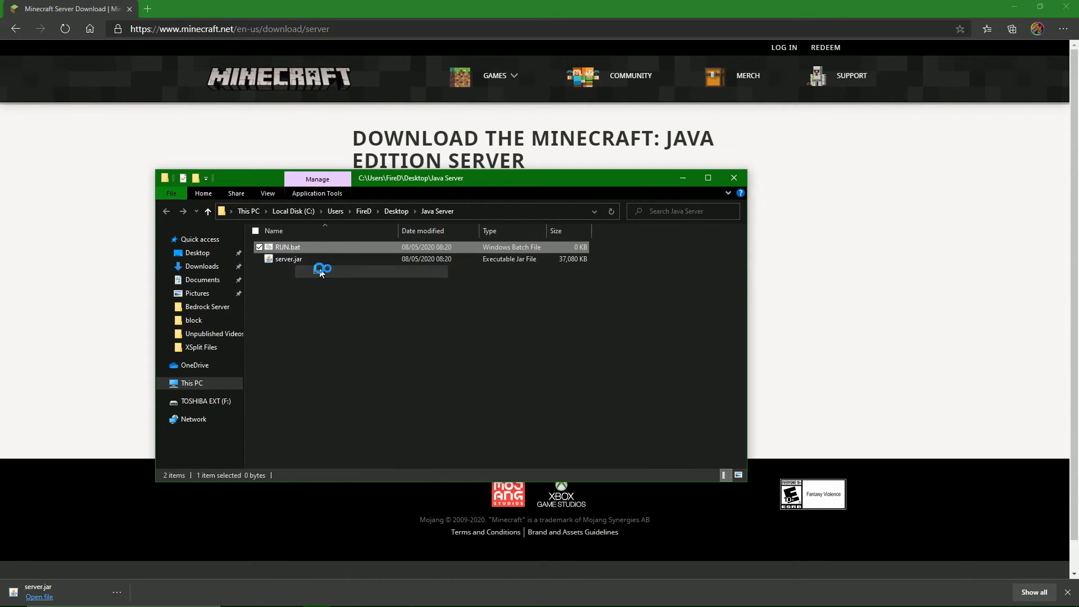
right_click(276, 369)
left_click(337, 416)
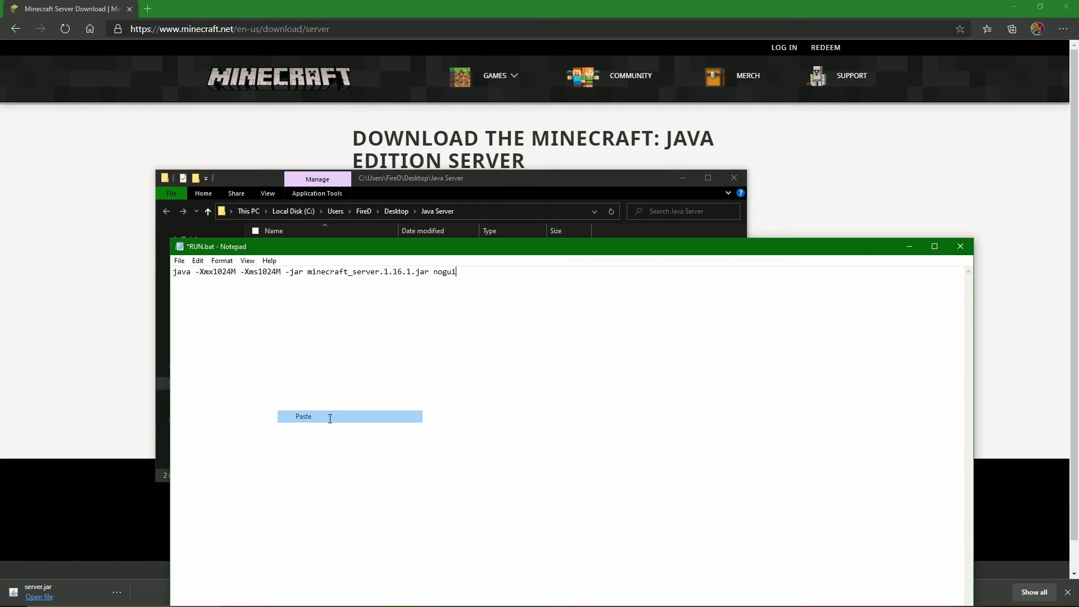
Change the jar file name in the launch command to server.jar, and check the memory and nogui arguments.
left_click_drag(315, 248, 417, 302)
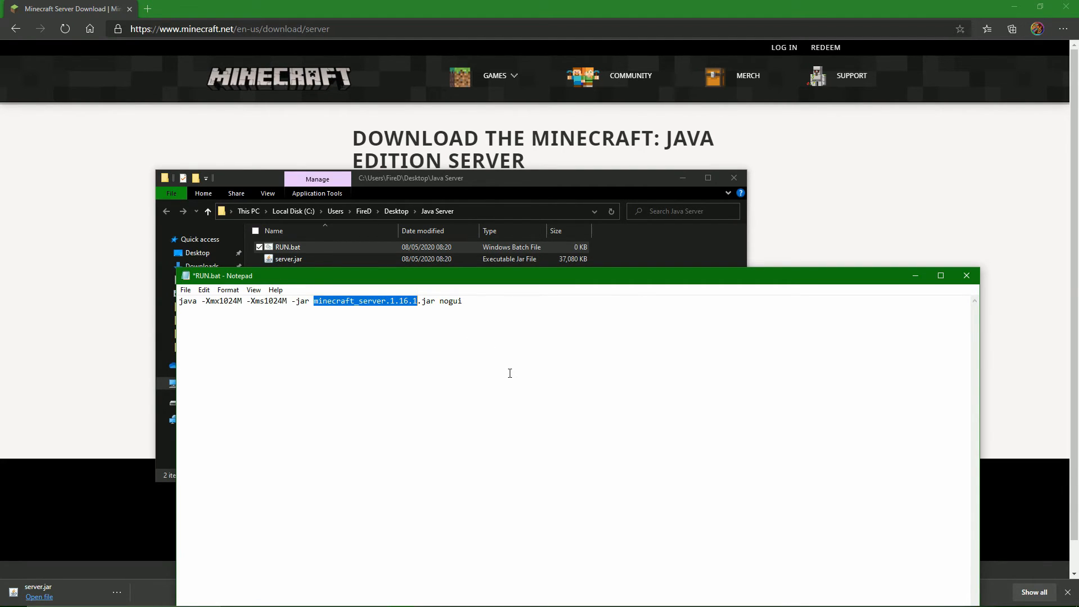
key("BackSpace")
type("server")
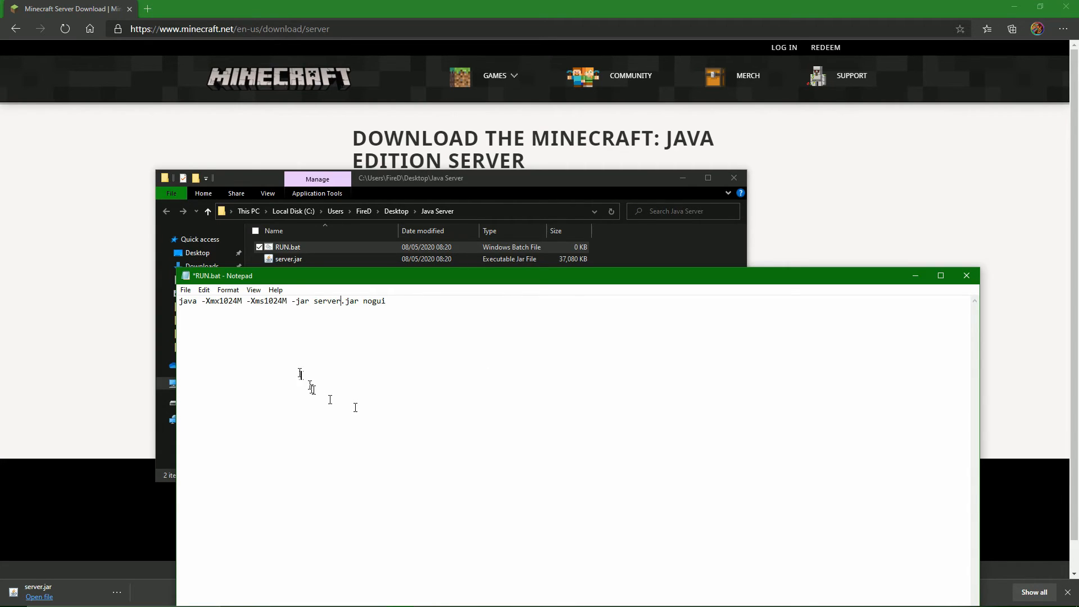
left_click_drag(202, 304, 289, 304)
left_click(340, 336)
mouse_move(364, 303)
left_mouse_down()
mouse_move(413, 307)
mouse_move(370, 303)
left_mouse_up()
left_click(460, 335)
left_click(452, 324)
Save and close RUN.bat, and run it from the Java Server folder to generate the server files.
left_click(185, 290)
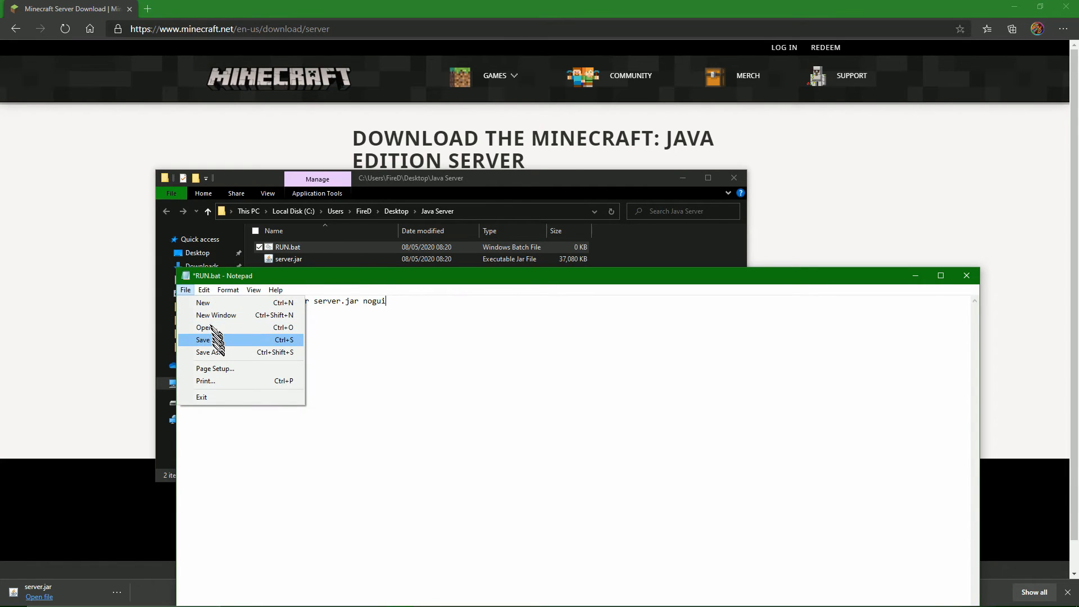
left_click(217, 342)
left_click(966, 276)
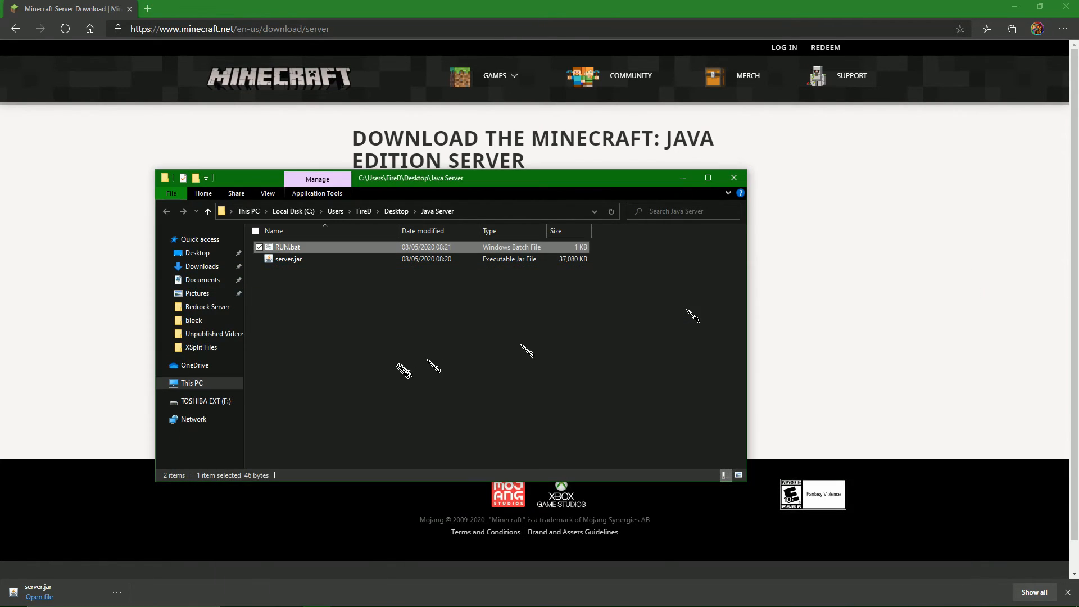
left_click(397, 368)
double_click(284, 249)
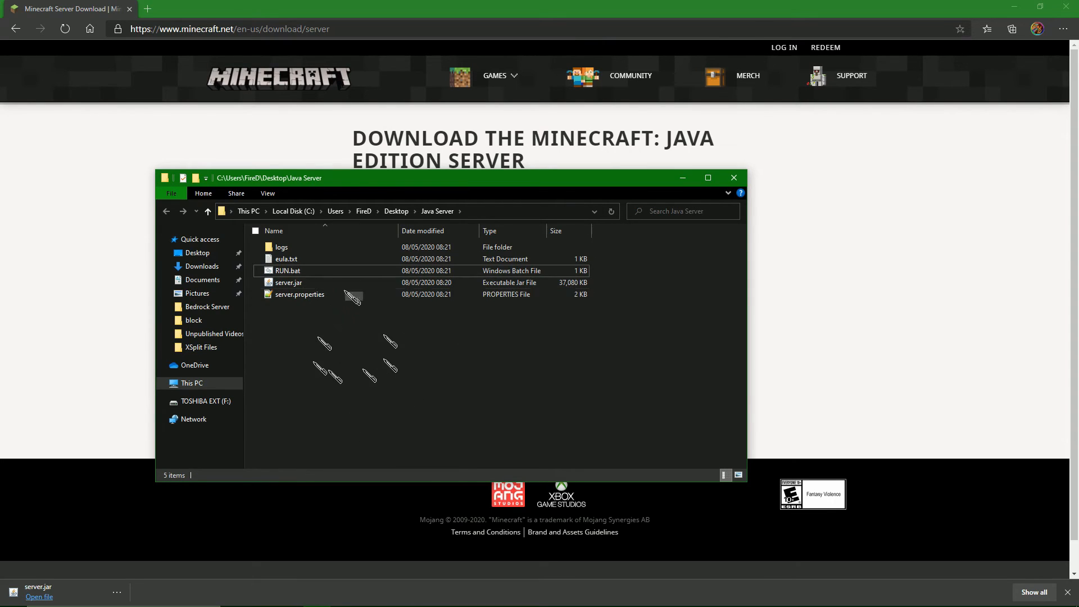
Open eula.txt, set the eula value to true, and save and close the file.
left_click(298, 262)
double_click(300, 264)
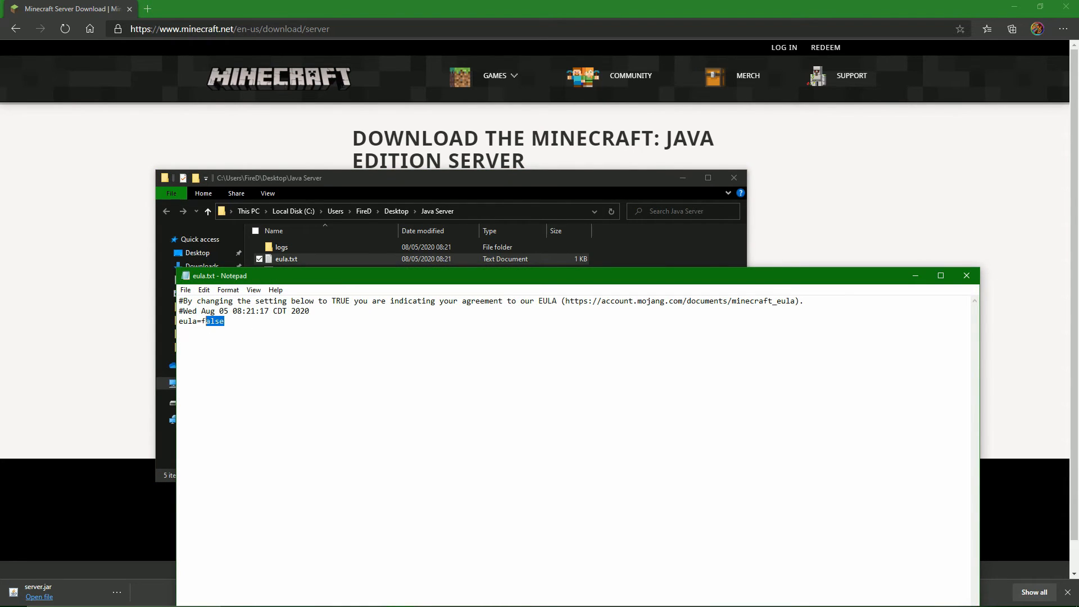
type("true")
left_click(186, 290)
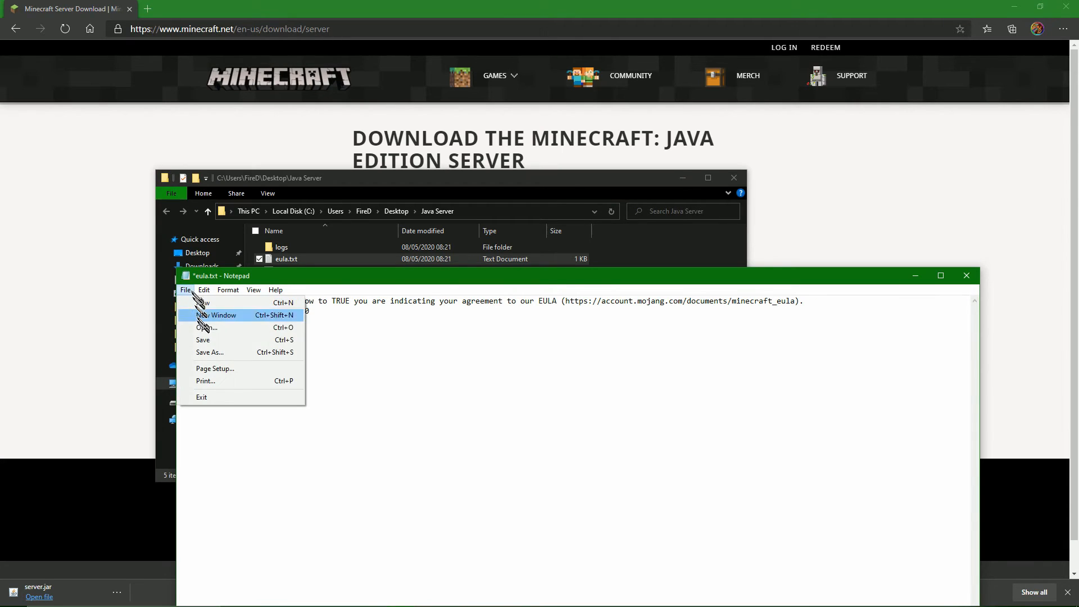
left_click(204, 340)
left_click(942, 275)
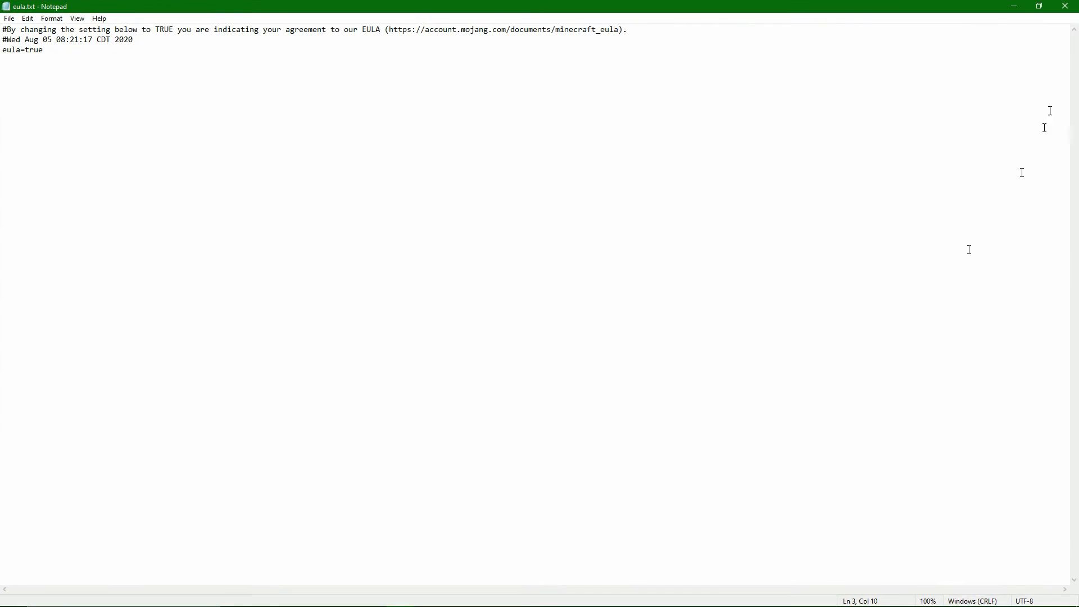
left_click(1041, 9)
left_click(967, 275)
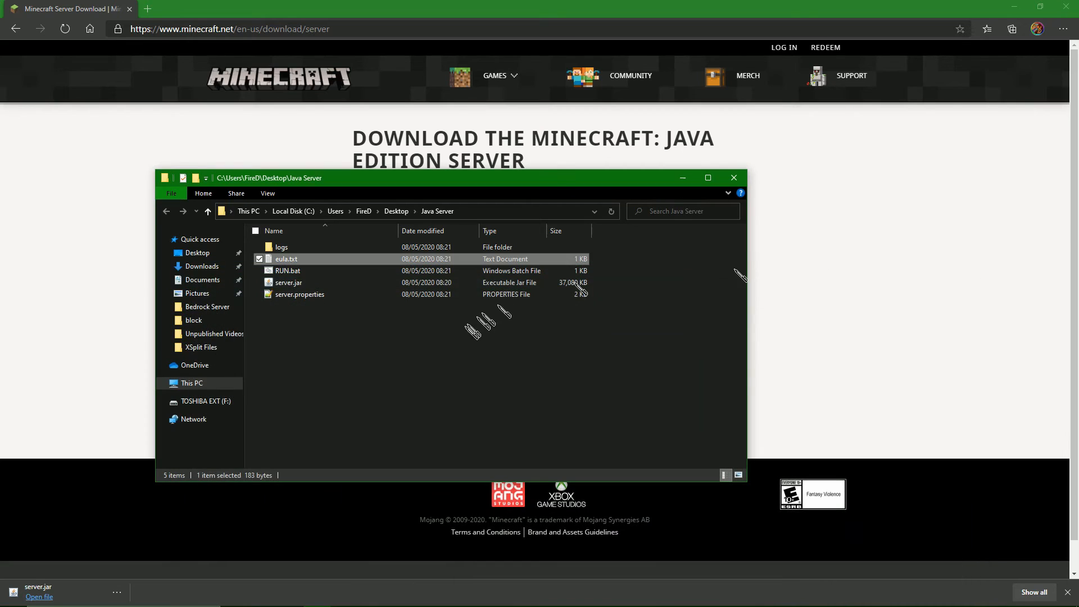
Open server.properties from the Java Server folder in Notepad++ and examine its settings, including the spawn-protection line.
left_click(291, 284)
double_click(295, 294)
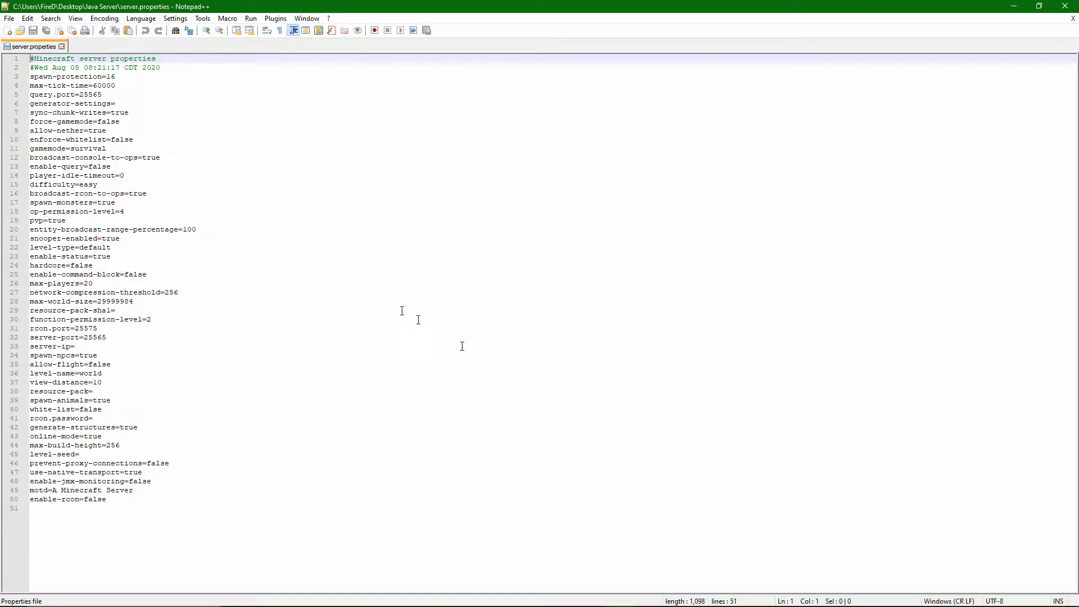
left_click(262, 140)
left_click(264, 345)
left_click(216, 499)
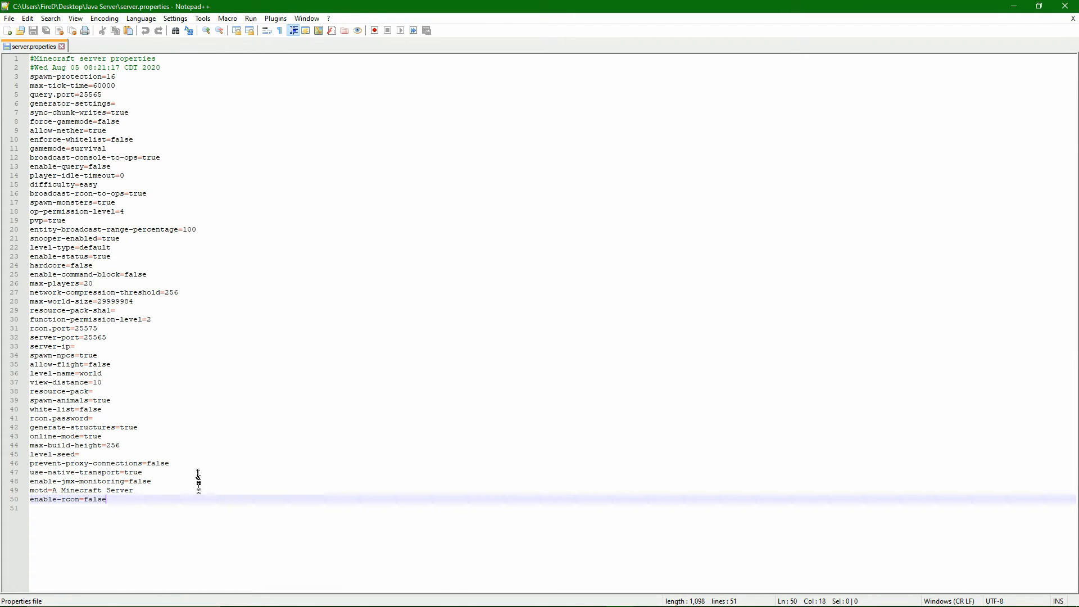
left_click(188, 434)
left_click(169, 444)
left_click(215, 419)
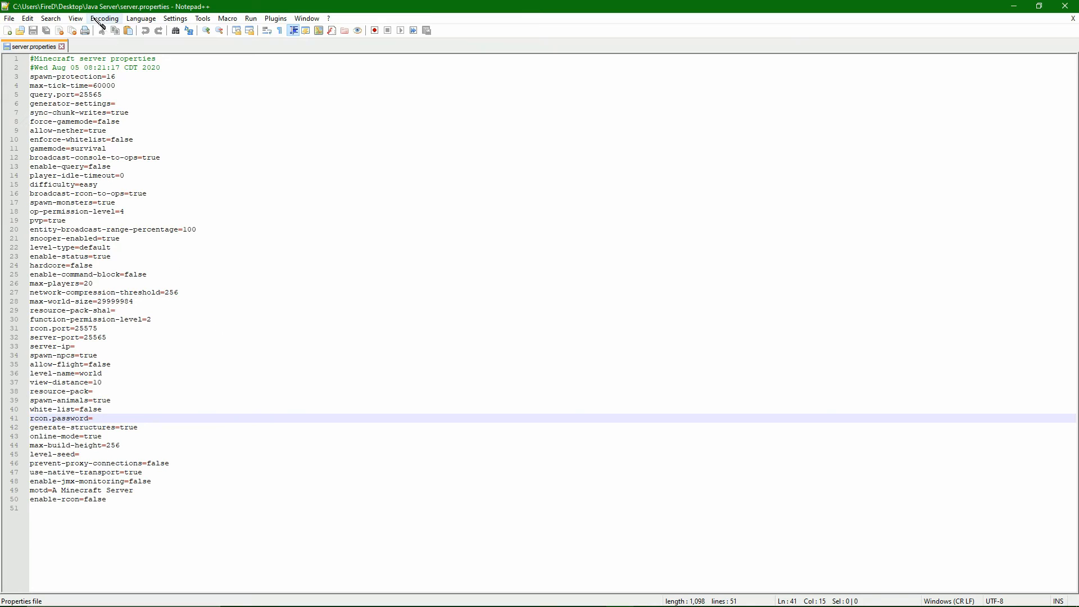
left_click_drag(132, 78, 37, 76)
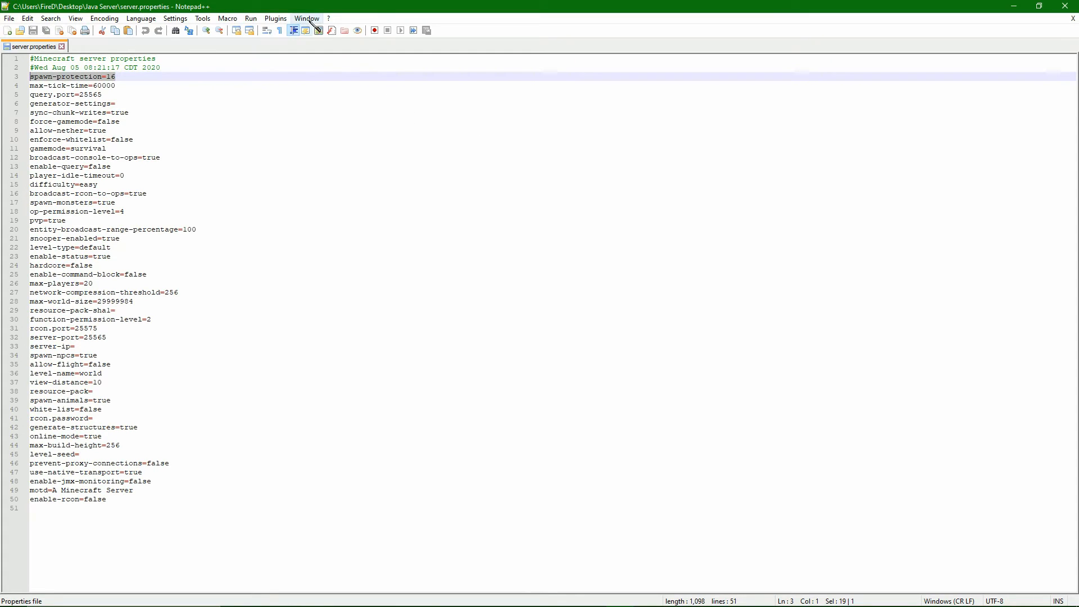
left_click(130, 79)
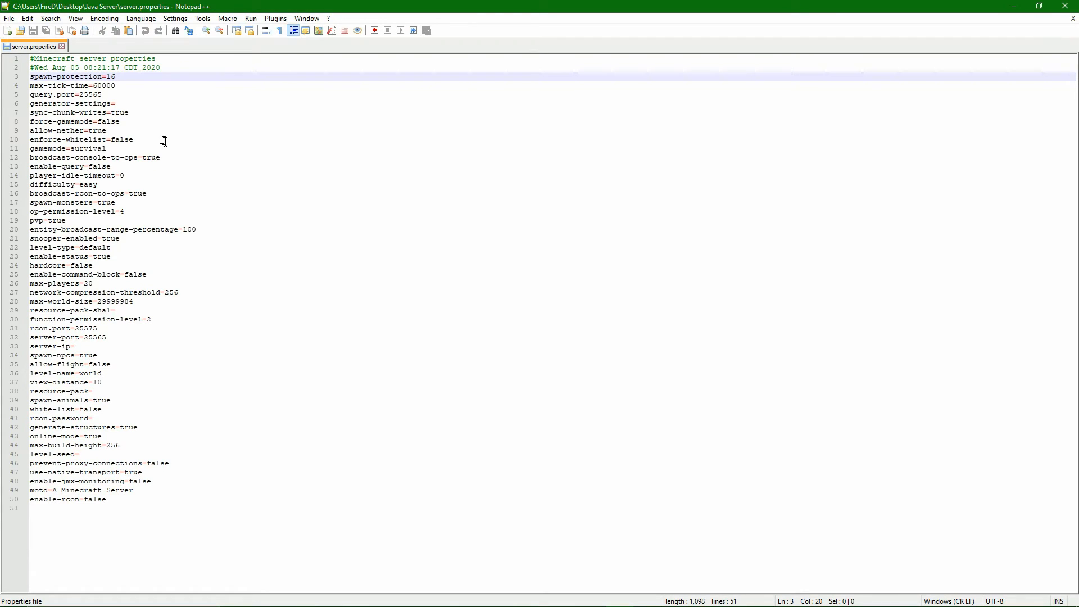
left_click_drag(119, 75, 35, 76)
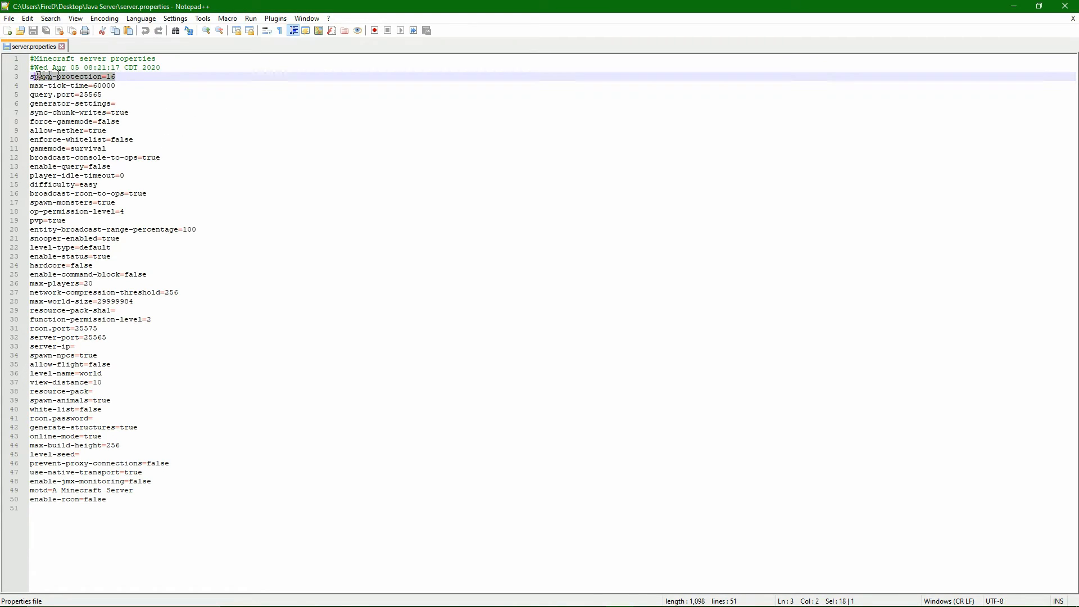
left_click(121, 76)
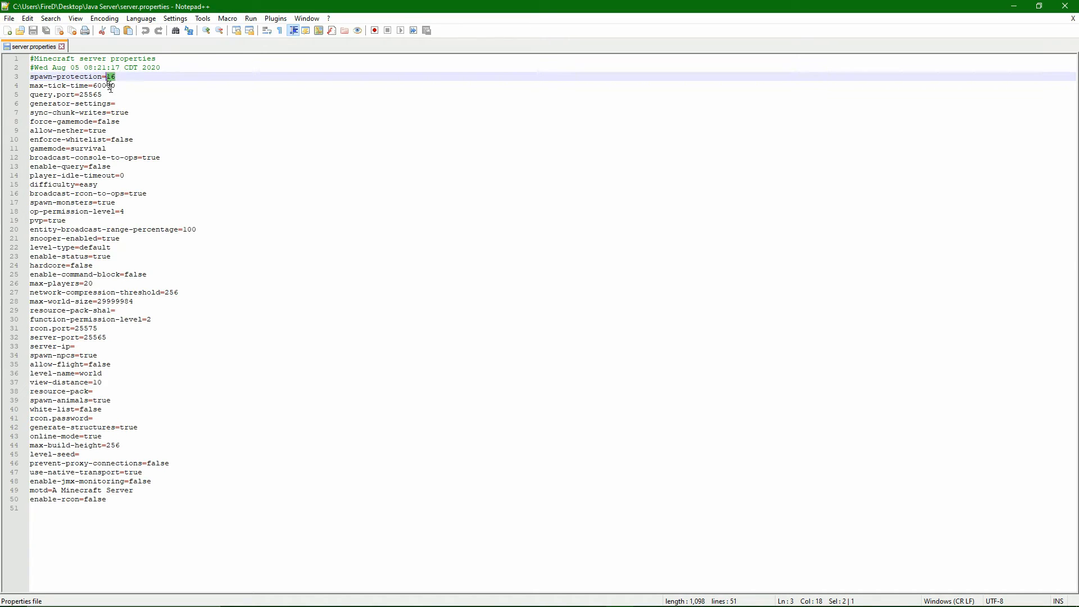
left_click(125, 105)
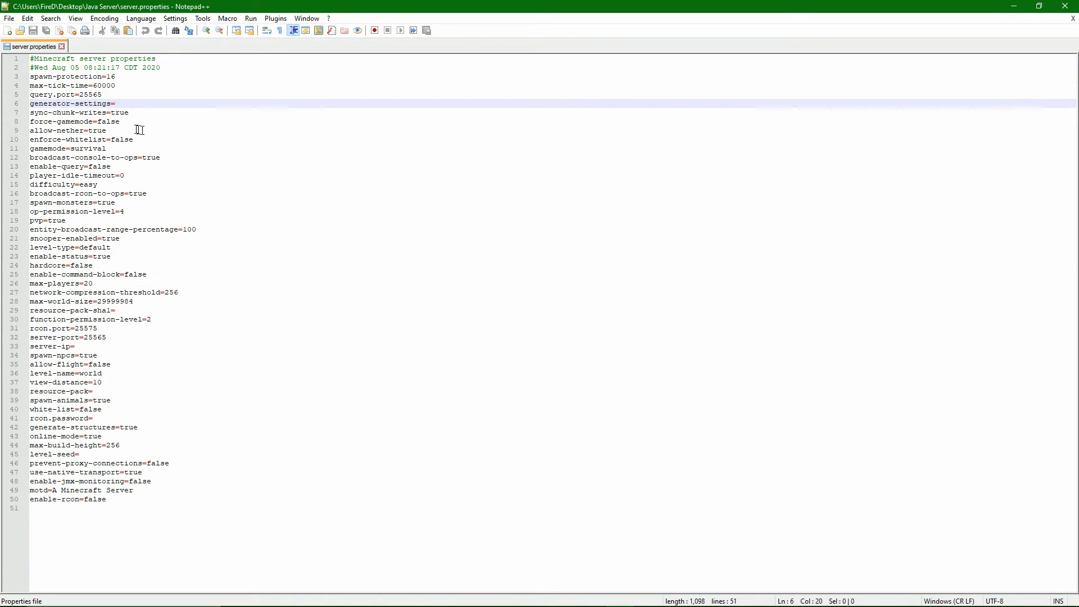
Check the gamemode setting in server.properties, and set difficulty to normal.
left_click_drag(107, 149, 73, 149)
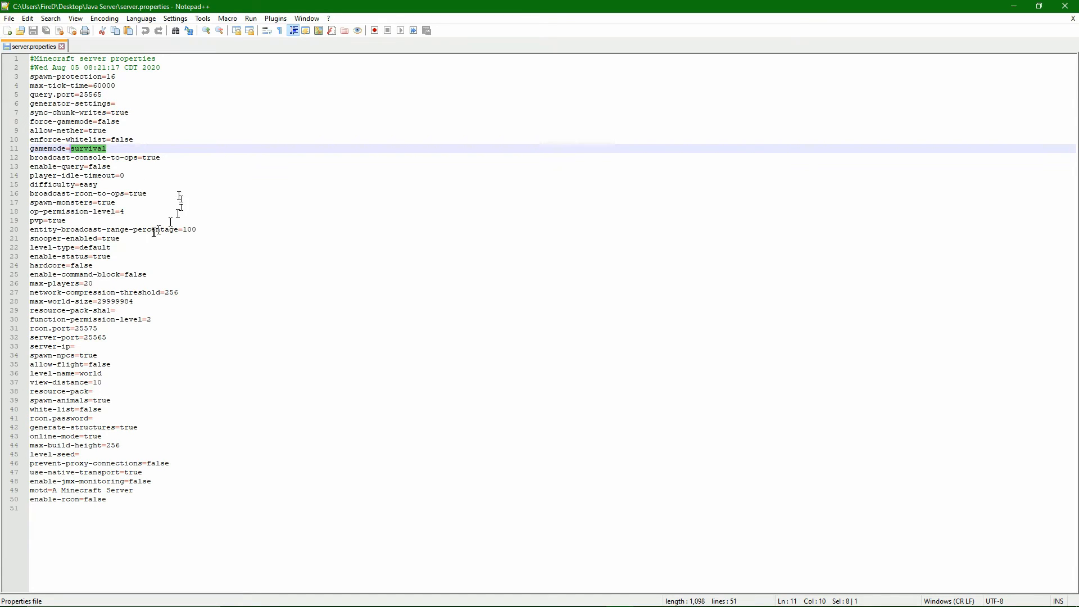
left_click_drag(99, 184, 80, 185)
key("BackSpace")
key("BackSpace")
type("normal")
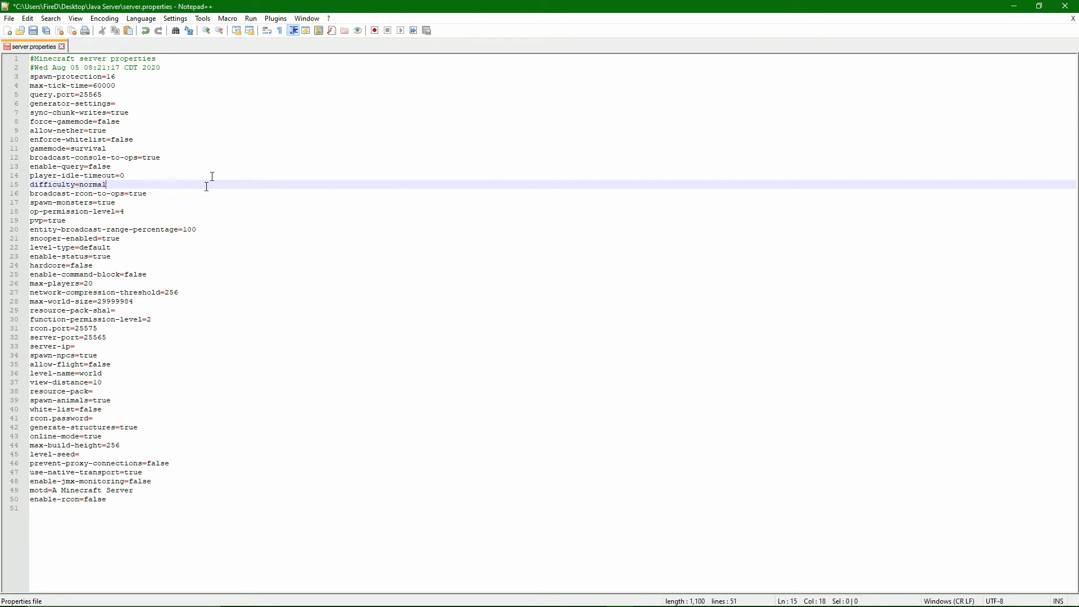
Check the pvp, op-permission-level and max-players lines, and set enable-command-block to true.
left_click_drag(65, 211, 31, 220)
left_click(98, 230)
left_click_drag(123, 211, 32, 204)
left_click(139, 211)
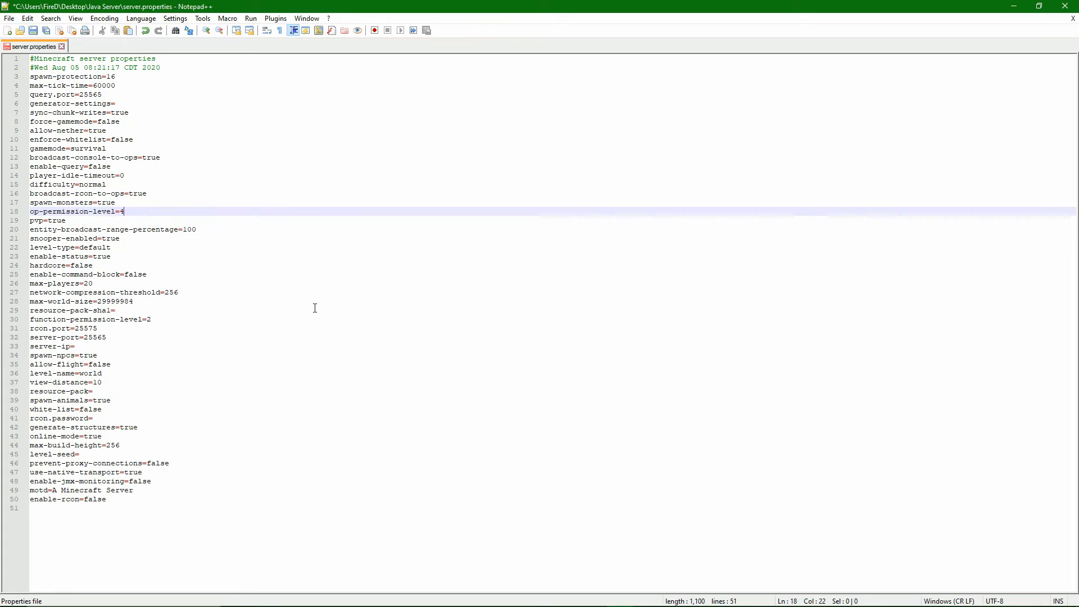
left_click(241, 419)
left_click(154, 287)
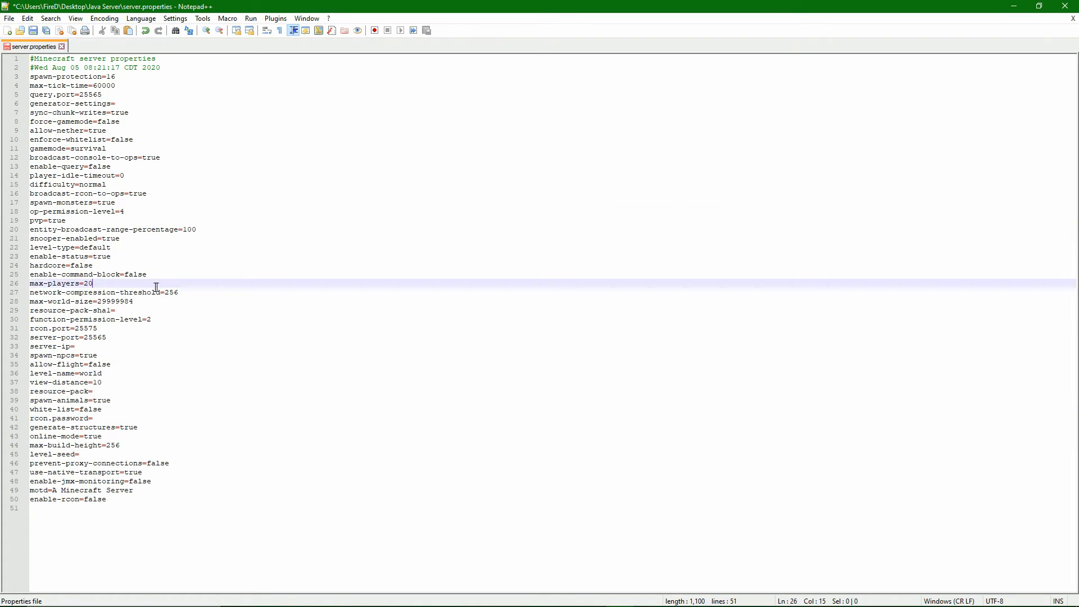
left_click(153, 274)
left_click_drag(131, 276, 124, 275)
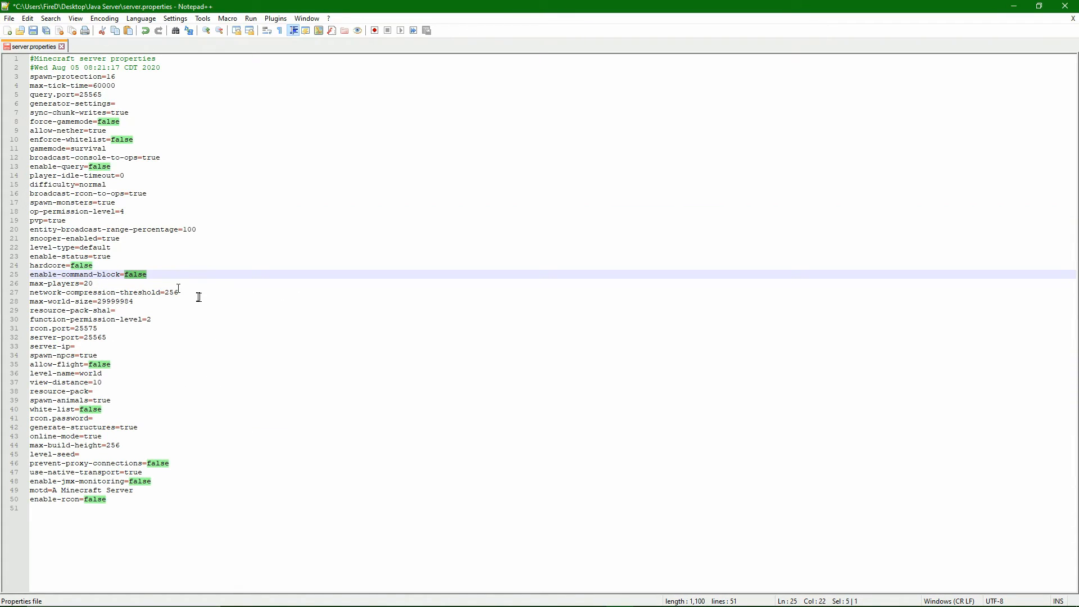
type("true")
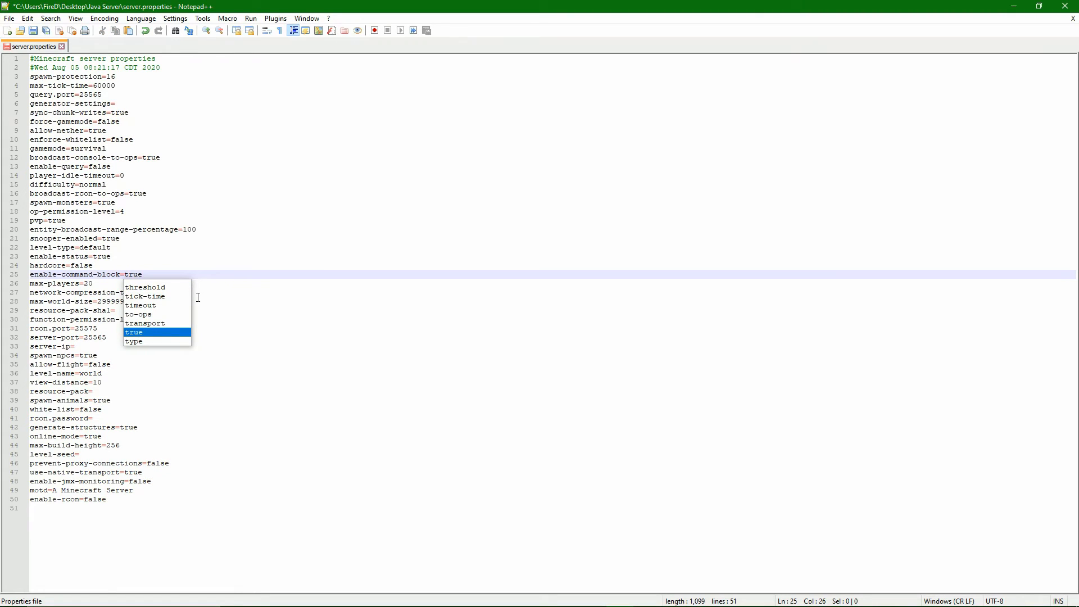
left_click(222, 293)
Check the level-name and white-list settings, and save and close server.properties and Notepad++.
left_click_drag(119, 374, 80, 373)
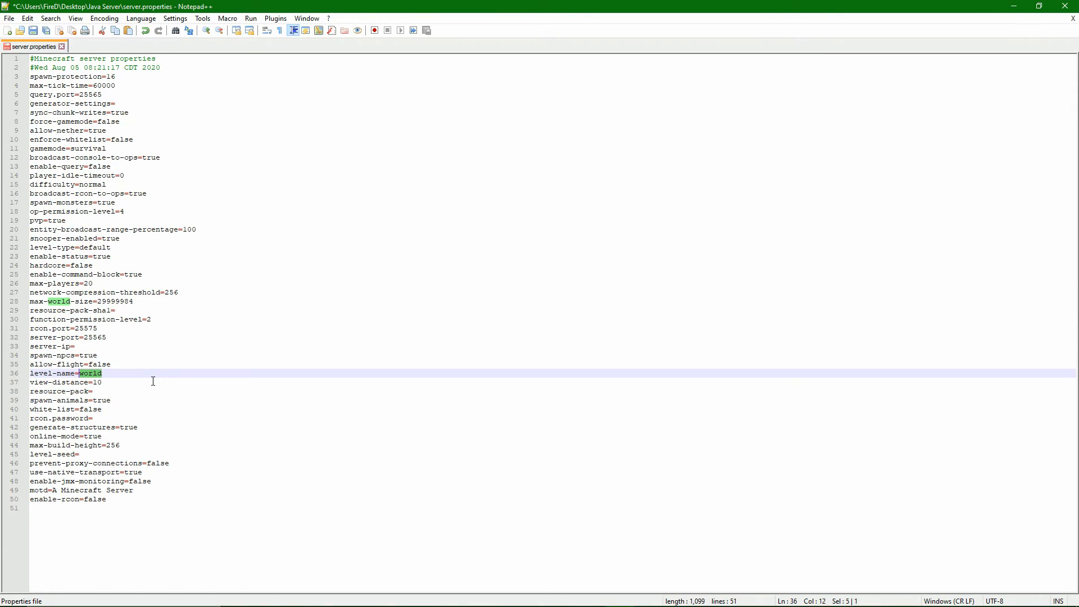
left_click(115, 392)
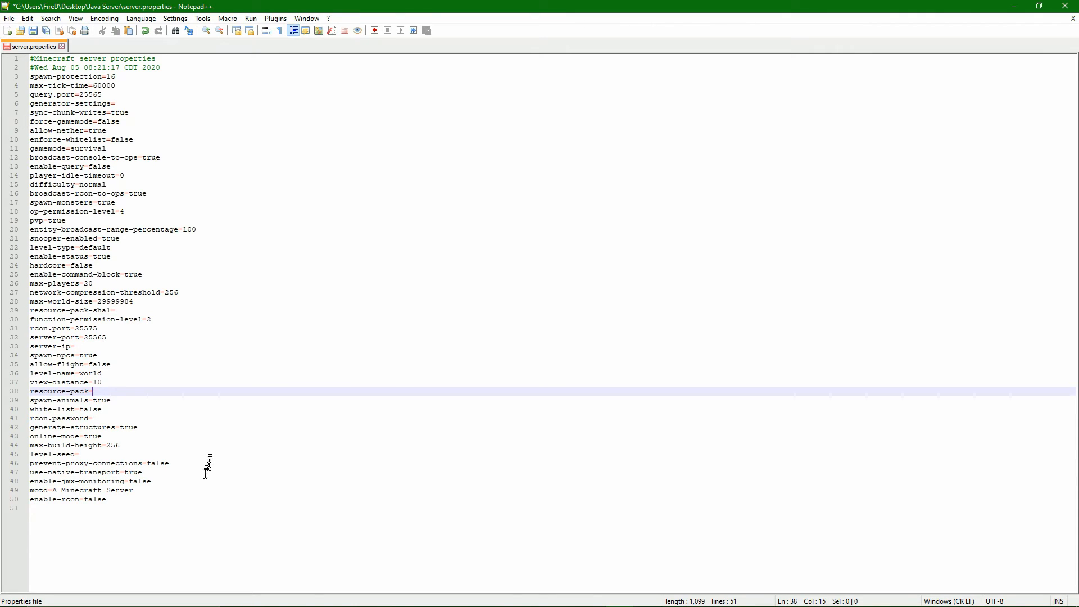
left_click_drag(94, 419, 42, 409)
left_click_drag(116, 410, 35, 411)
left_click(234, 463)
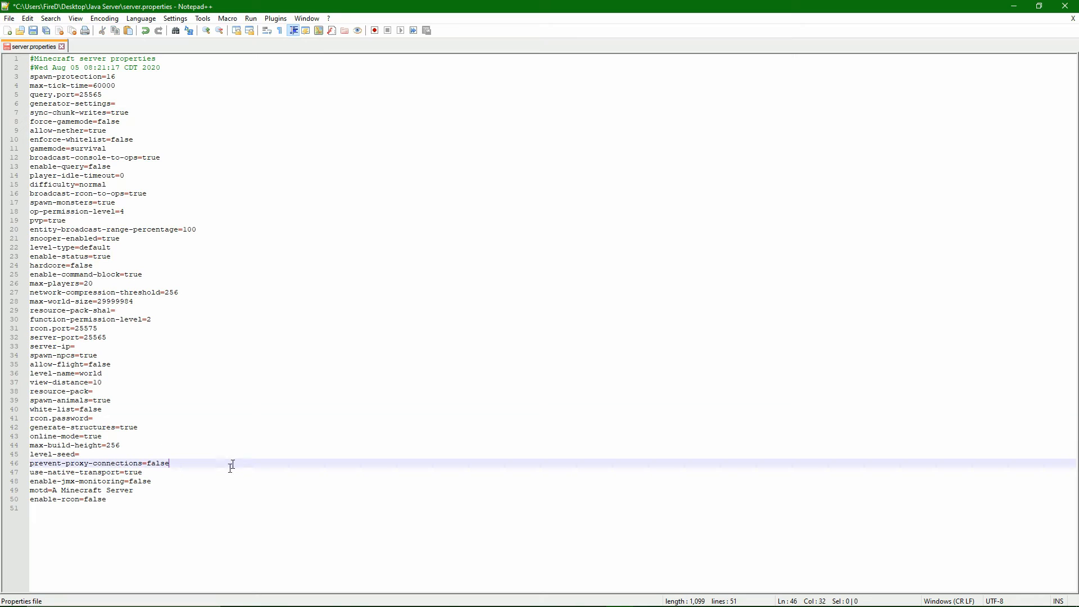
left_click(214, 491)
left_click(195, 508)
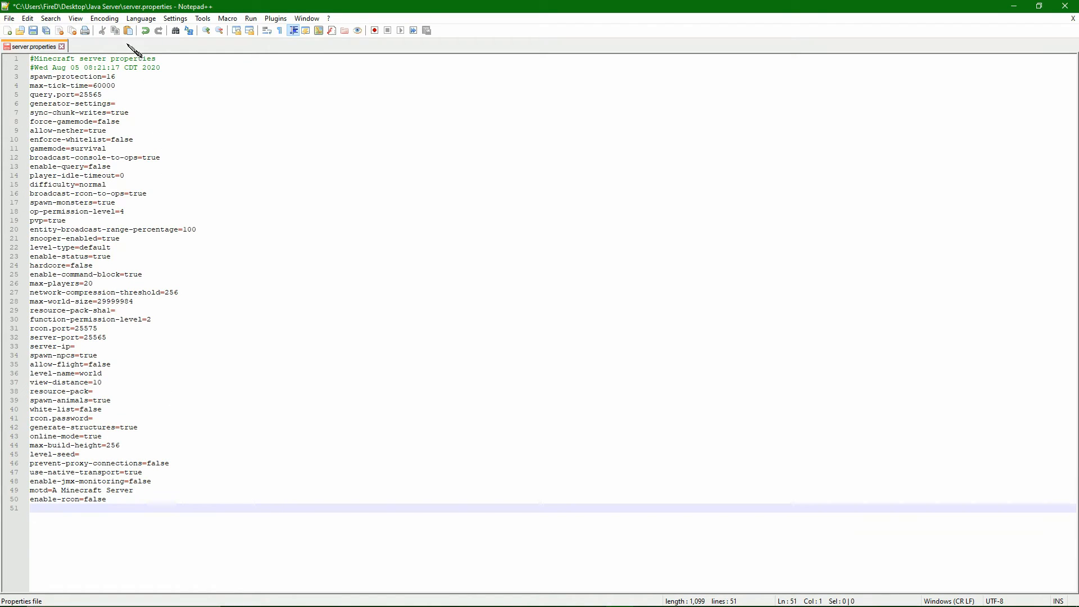
left_click(35, 31)
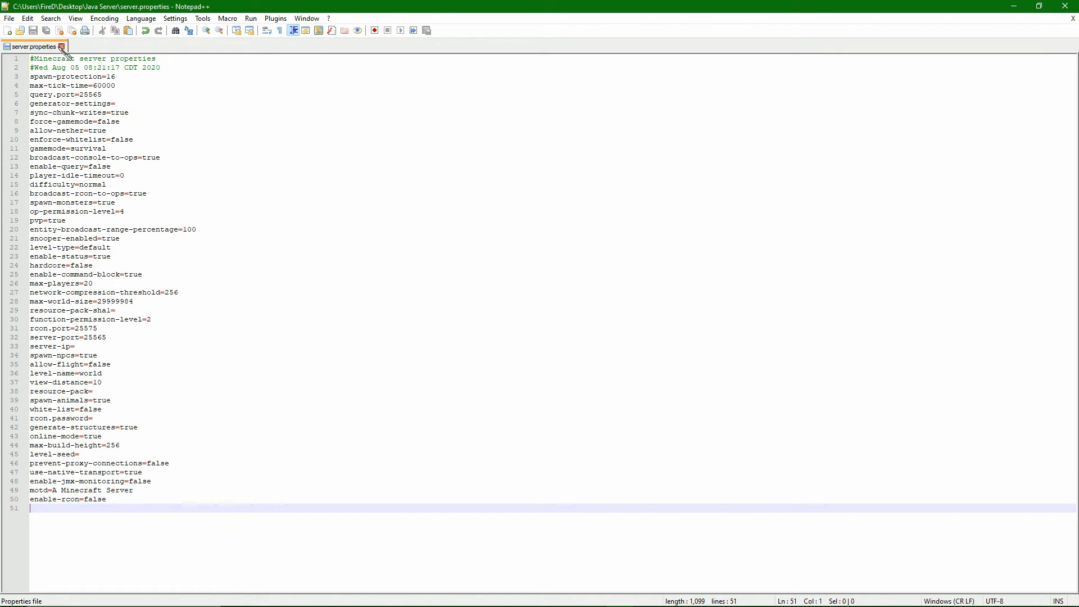
left_click(62, 47)
left_click(1065, 6)
Run RUN.bat from the Java Server folder to start the server, and check the port number in its startup log.
double_click(287, 271)
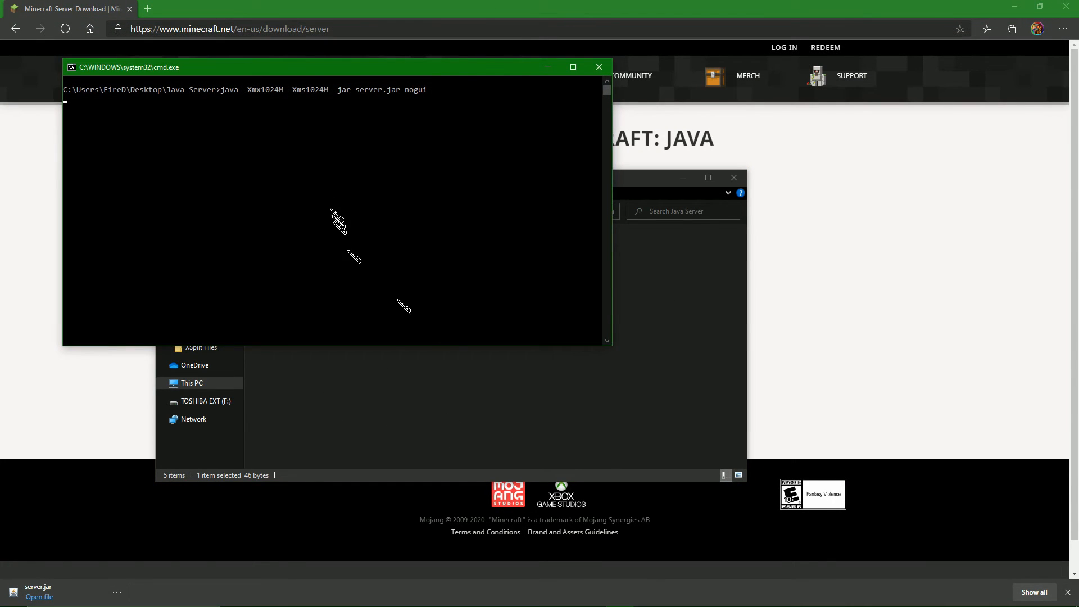
left_click_drag(292, 72, 492, 281)
left_click_drag(361, 454, 498, 457)
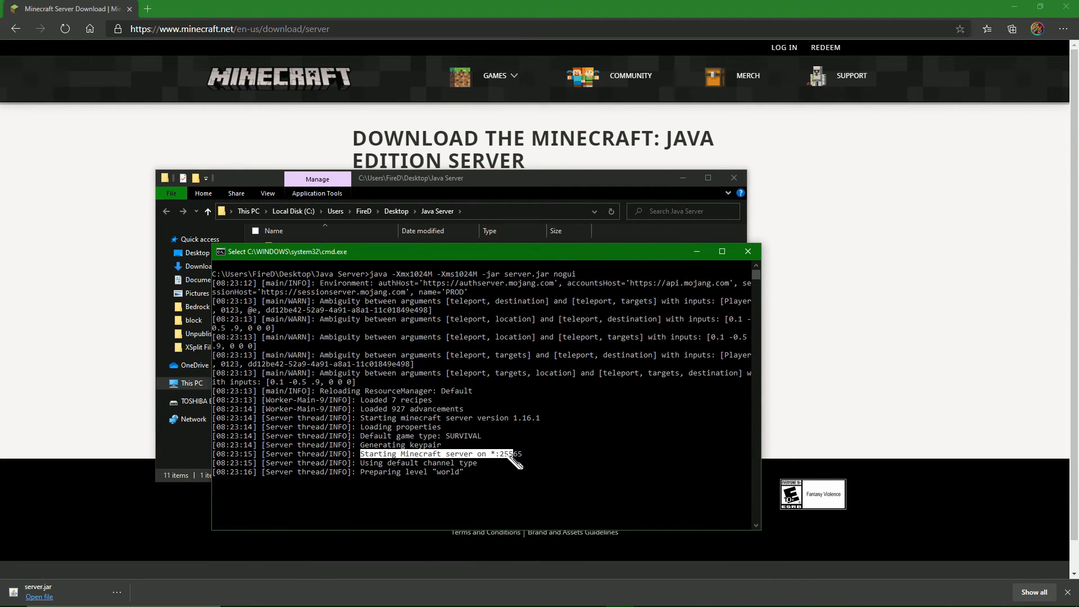
left_click(524, 456)
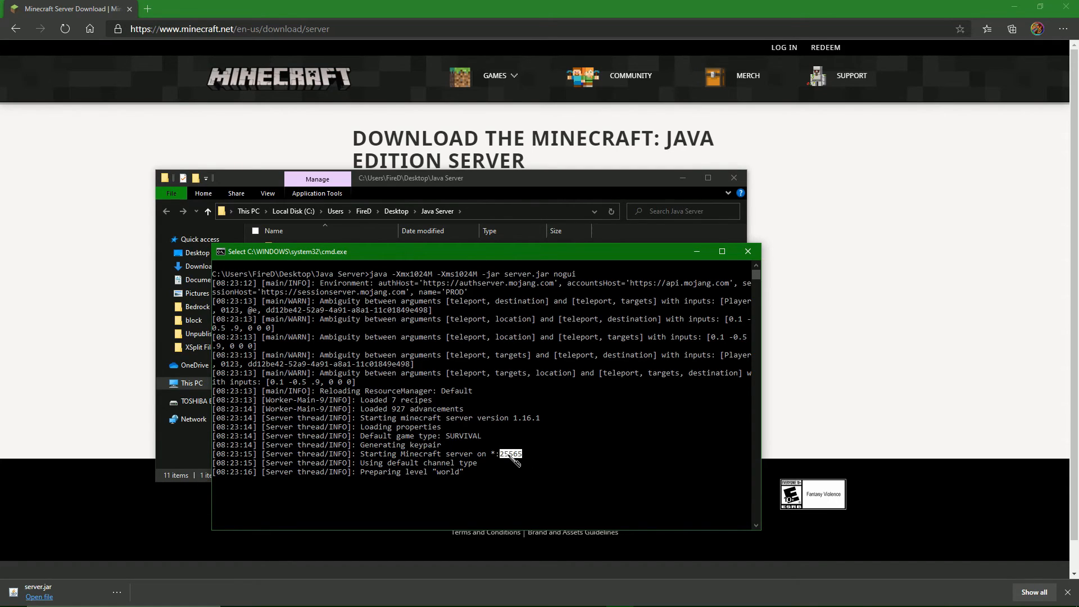
right_click(509, 453)
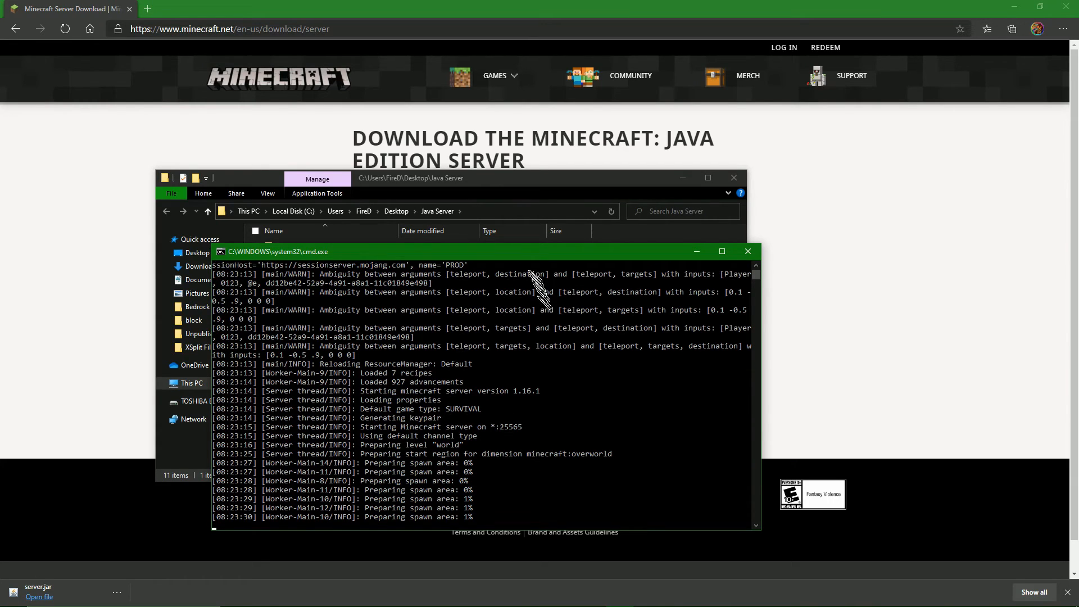
left_click_drag(512, 255, 536, 176)
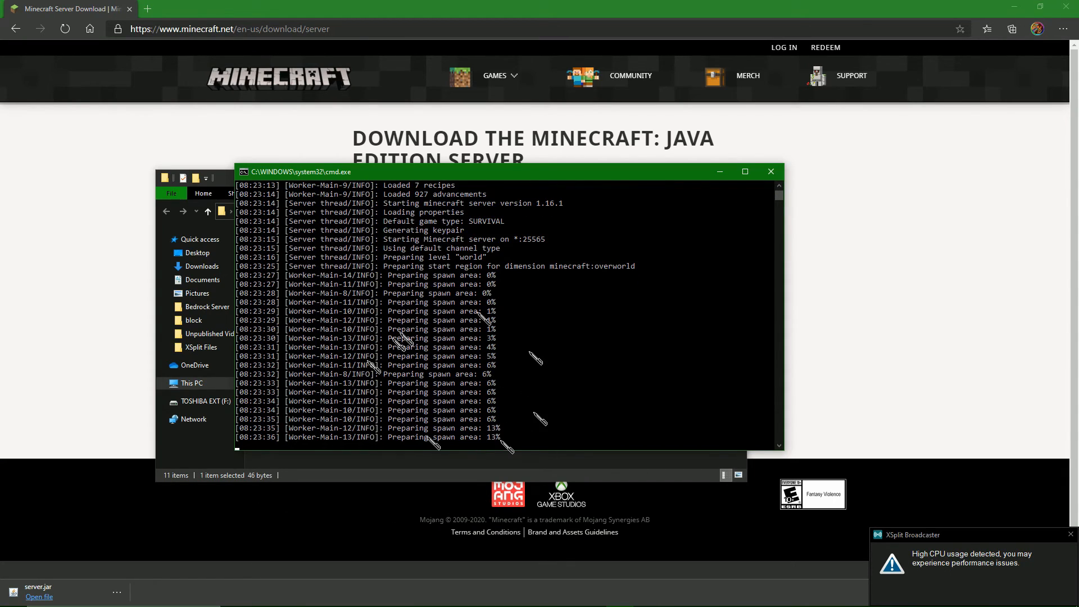
Switch to the browser, open the router page at 192.168.1.1 in a new tab, and sign in with the saved credentials.
left_click(281, 533)
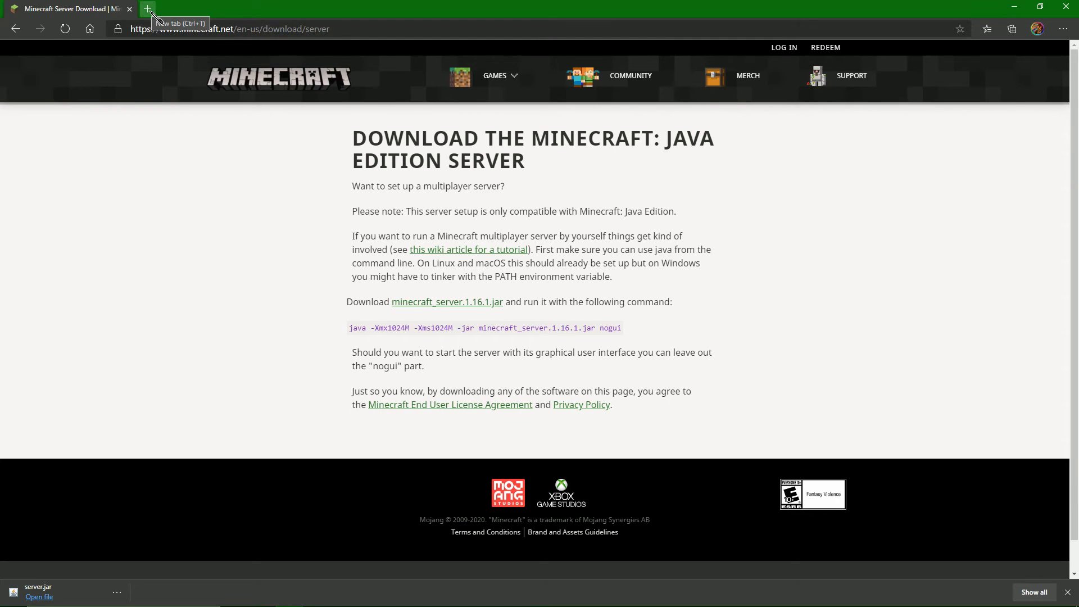
left_click(148, 9)
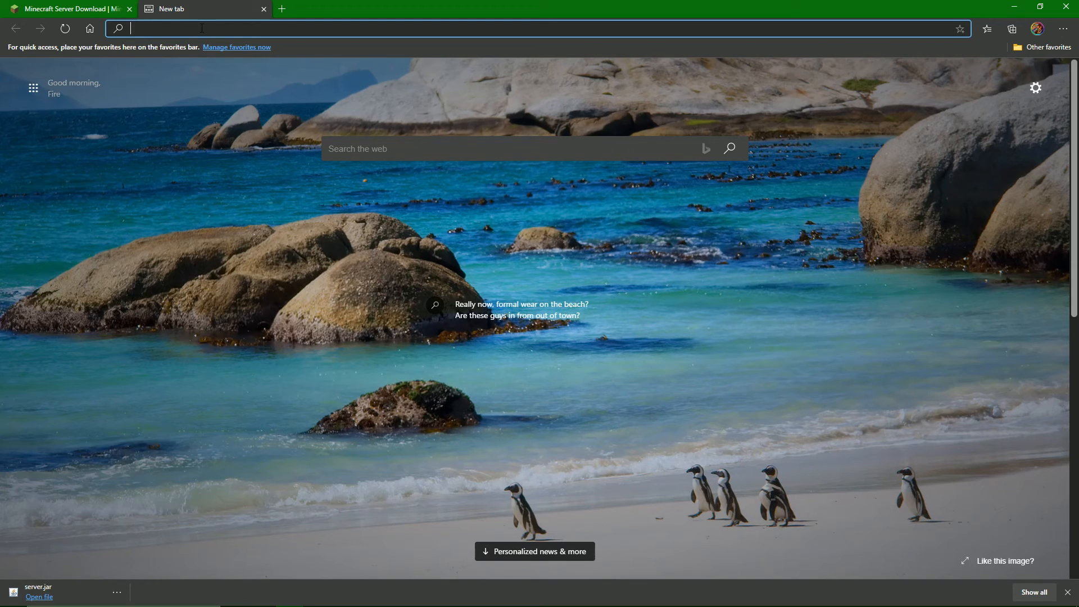
type("1")
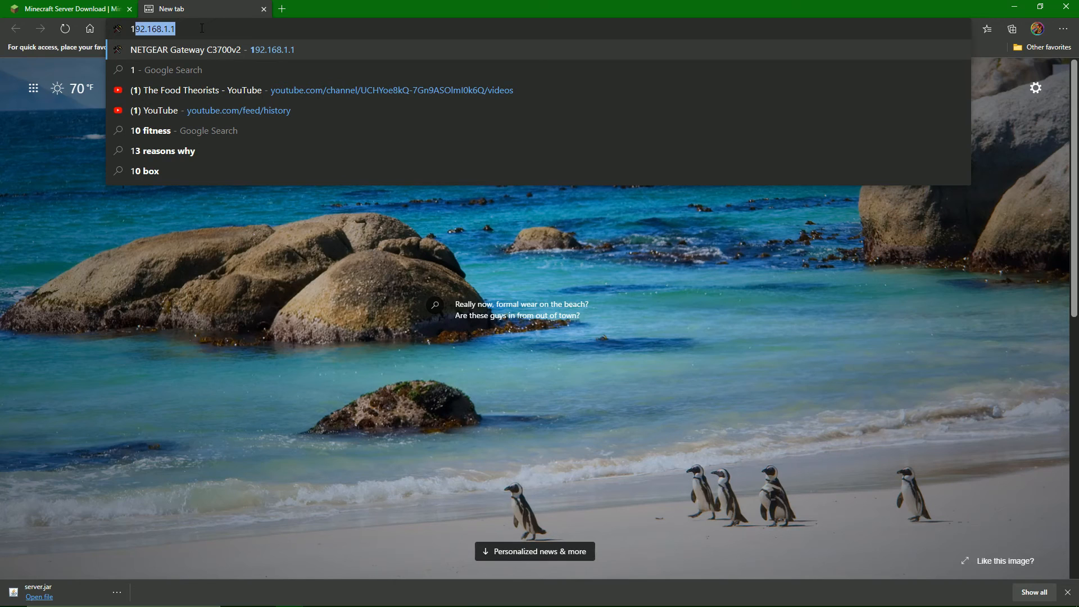
type("91")
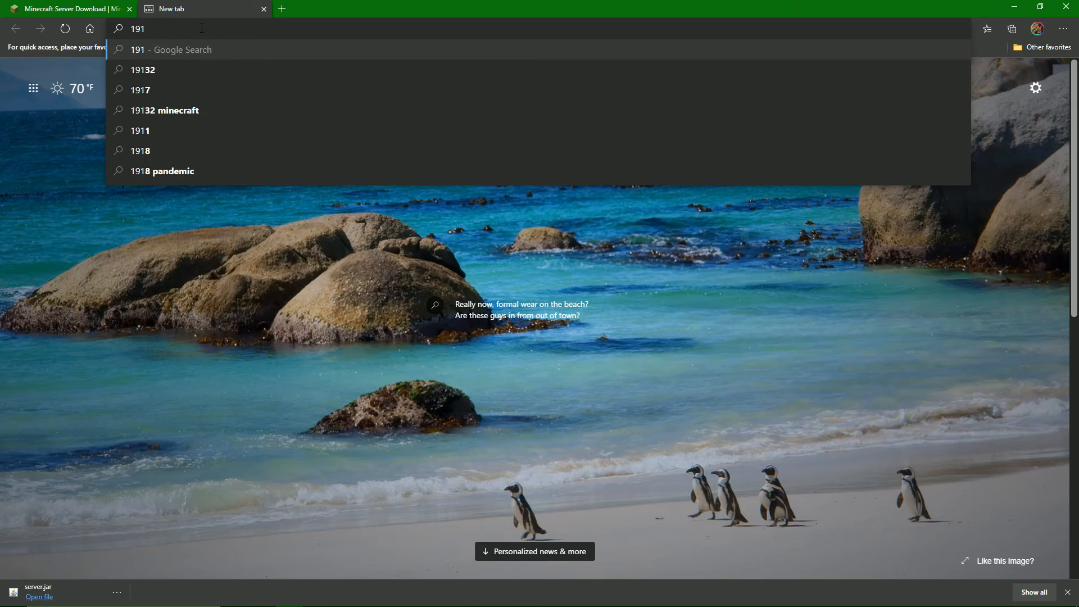
key("BackSpace")
type("2")
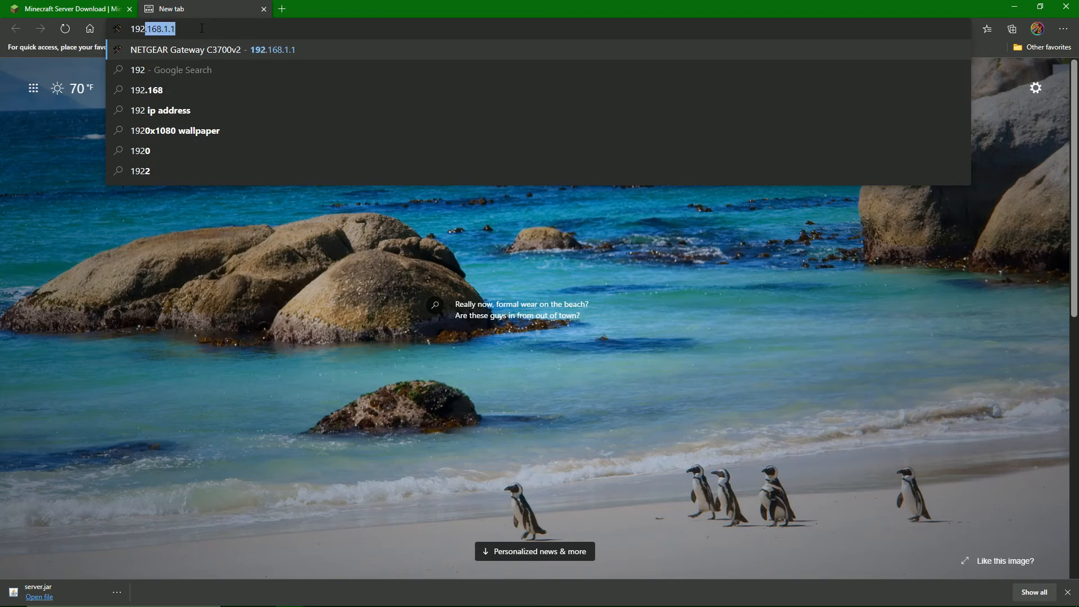
type(".168.1.1")
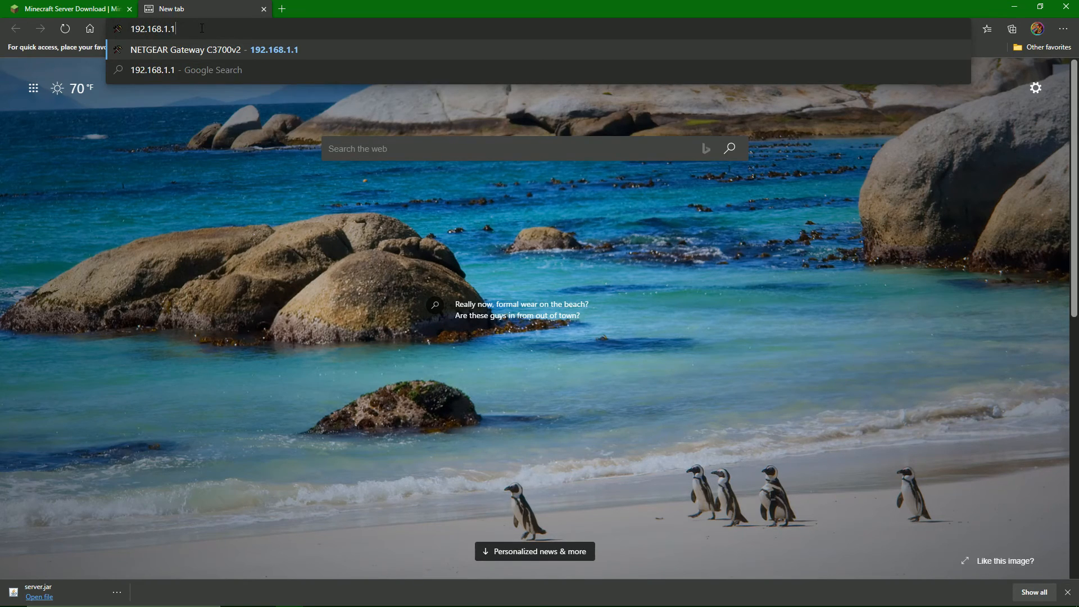
key("Return")
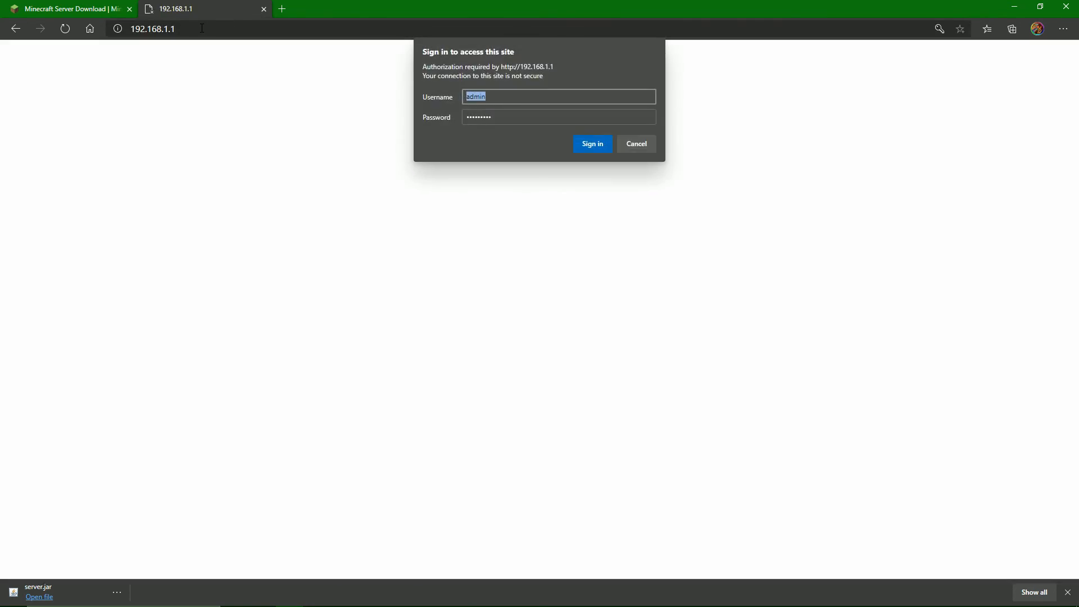
left_click(581, 147)
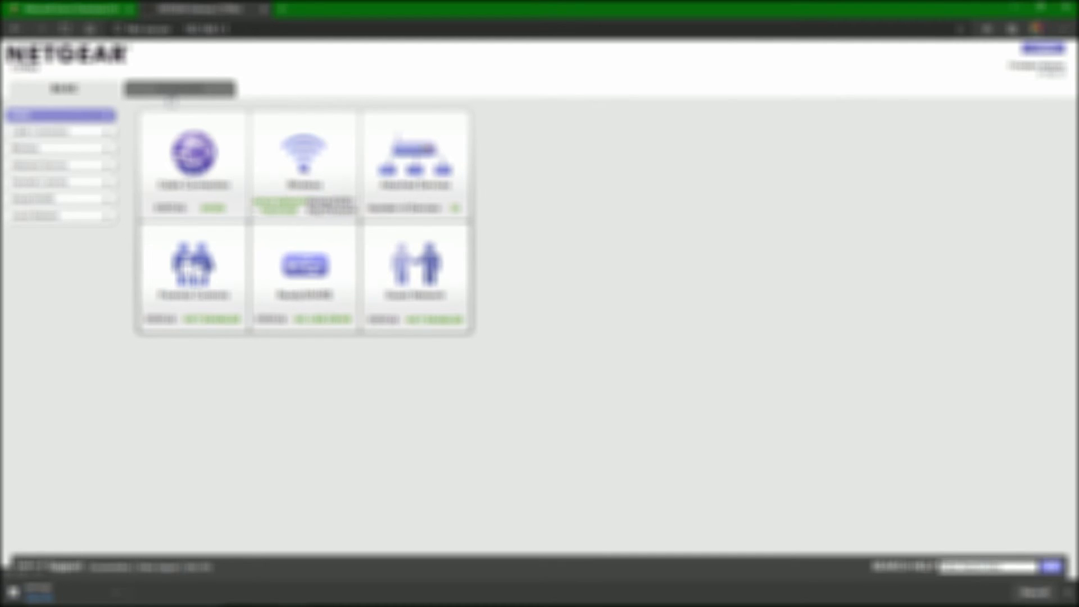
Open the router's advanced Port Forwarding / Port Triggering settings and start adding a custom service.
left_click(169, 91)
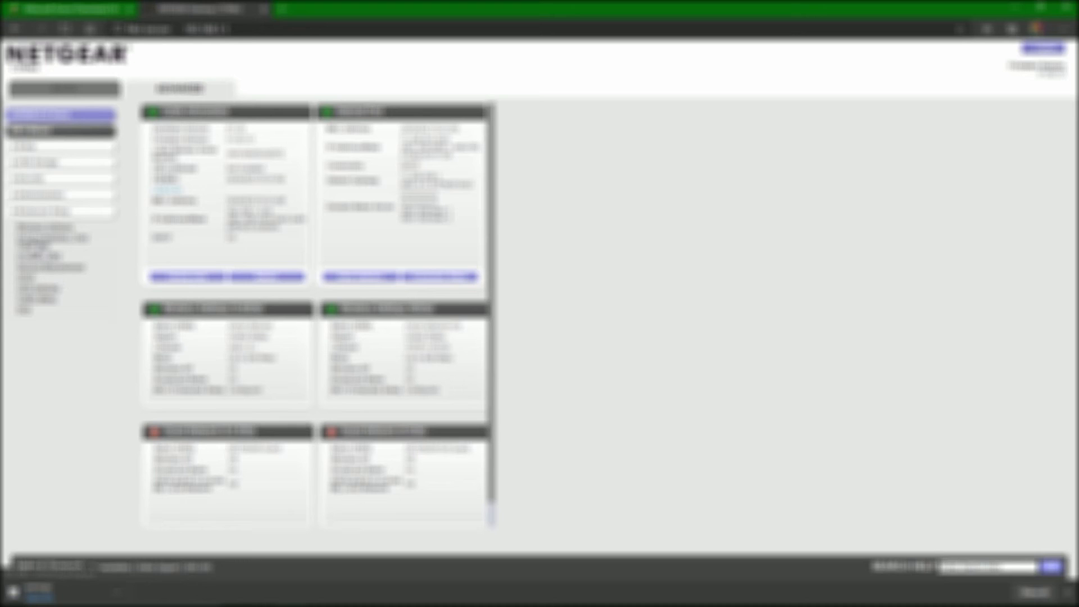
left_click(34, 243)
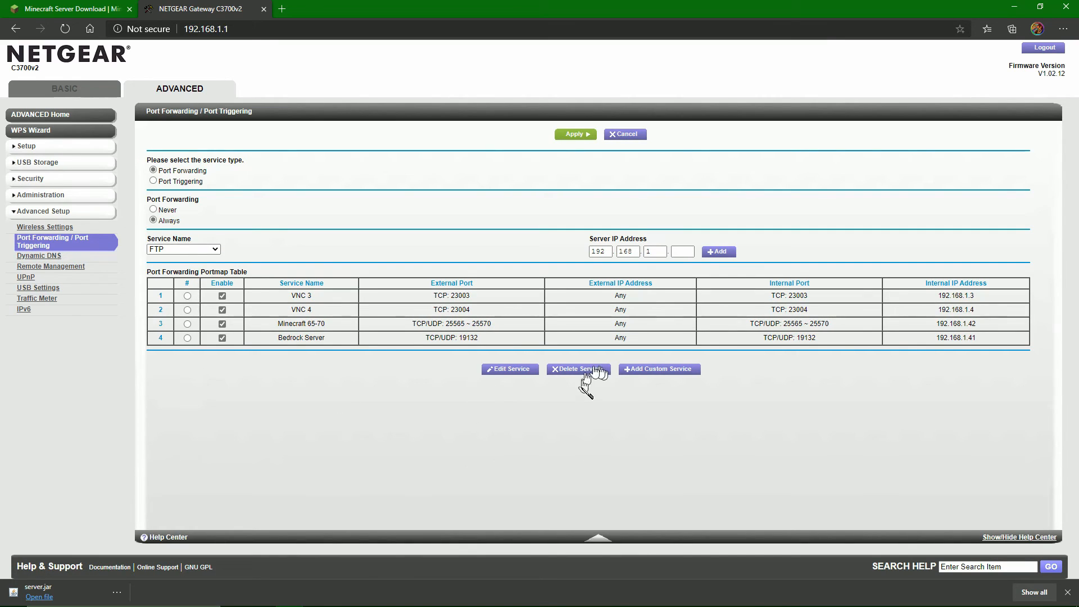
left_click(647, 370)
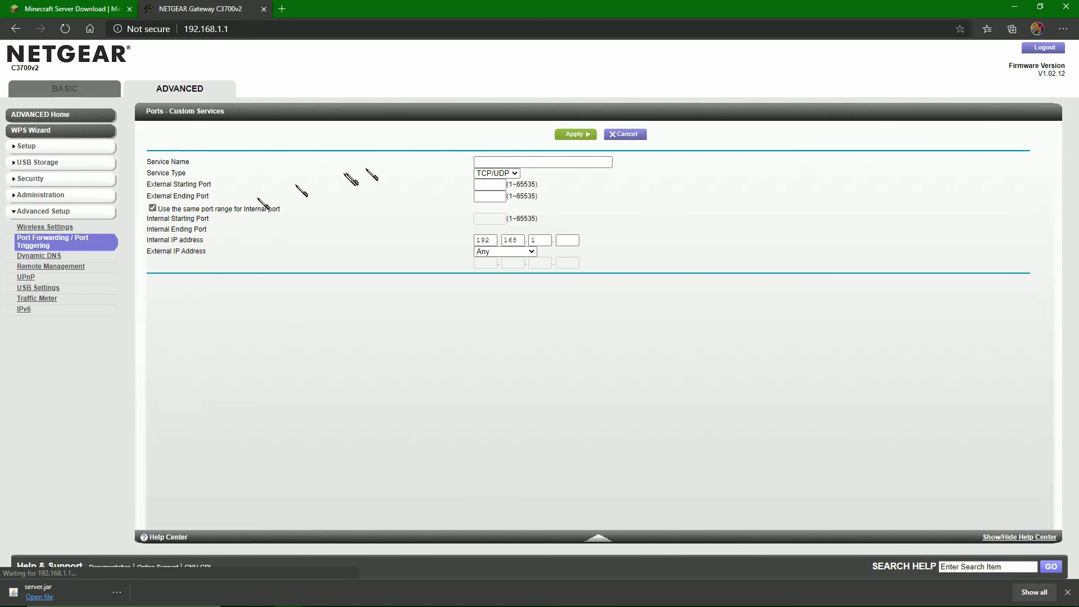
Name the custom service "Minecraft 65".
left_click(509, 161)
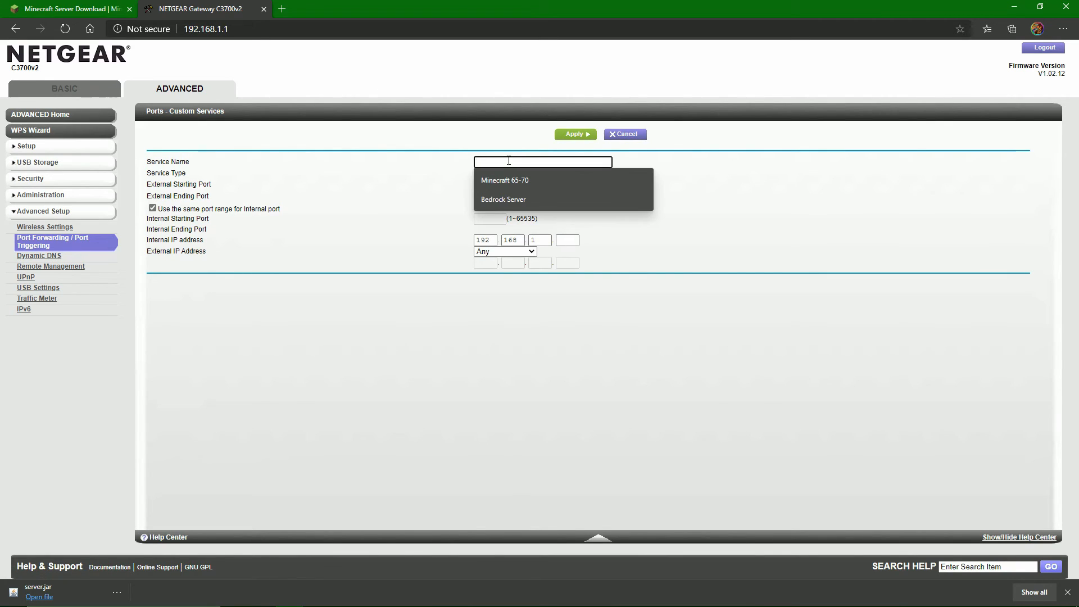
type("Minecraft")
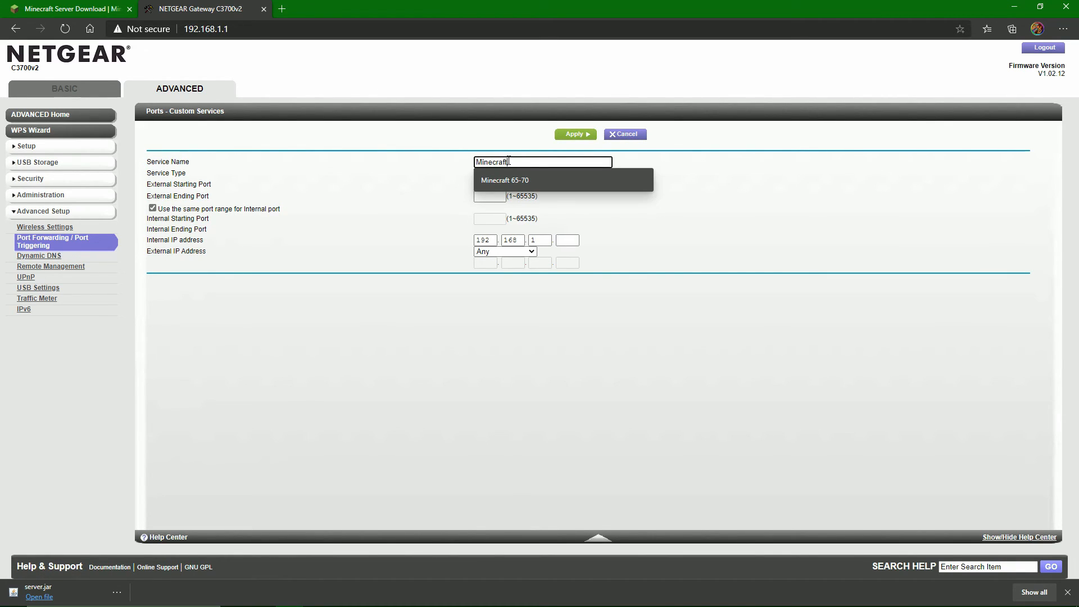
type(" Se")
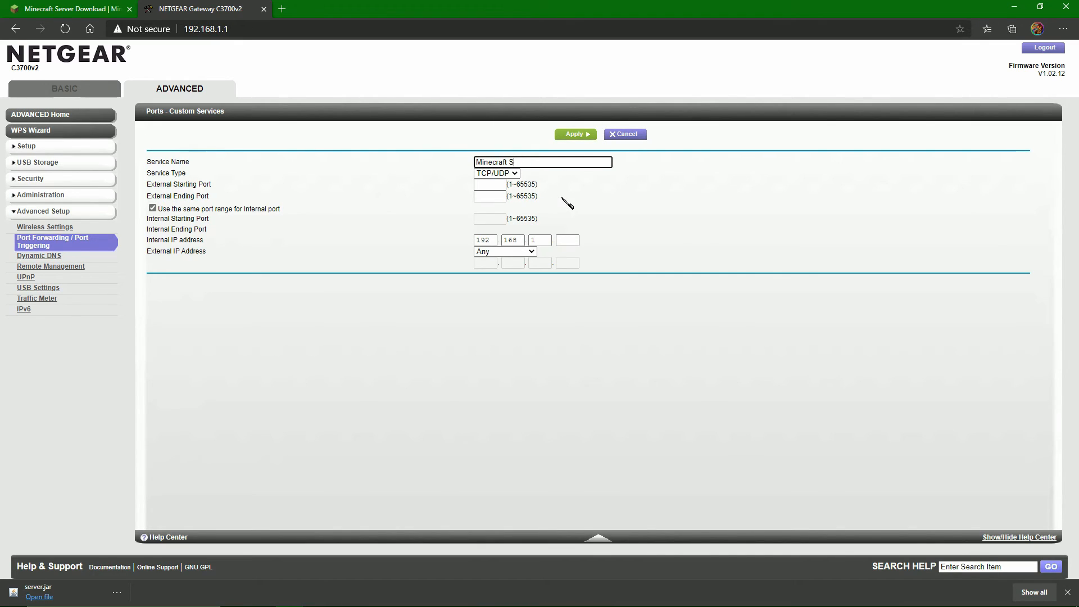
key("BackSpace")
key("BackSpace")
type("65")
Keep the service type at TCP/UDP and set both the external starting and ending ports to 25565.
left_click(495, 197)
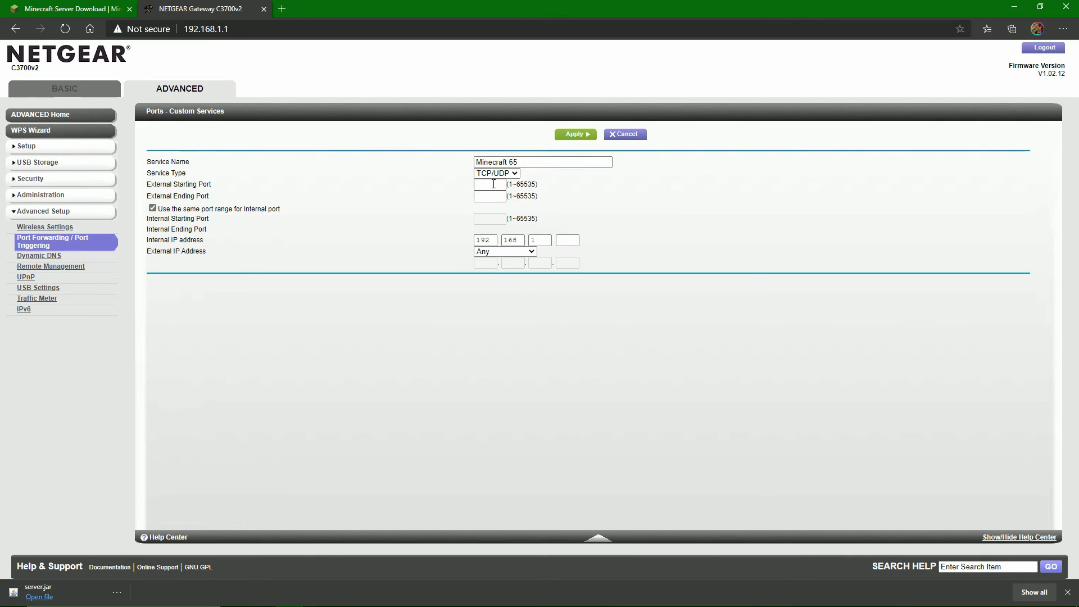
left_click_drag(151, 172, 227, 176)
left_click(495, 173)
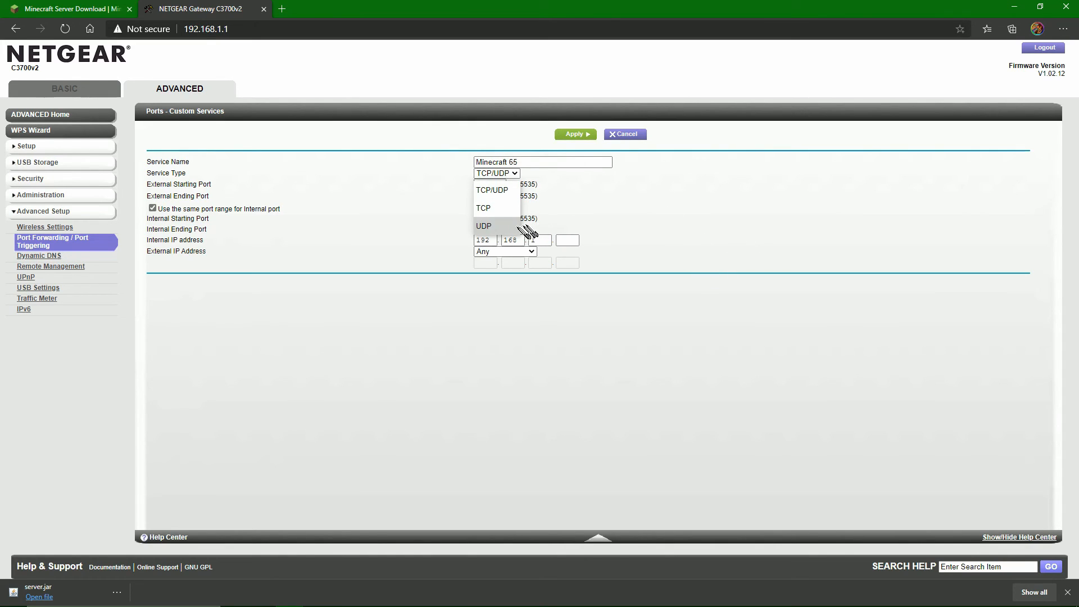
left_click(598, 215)
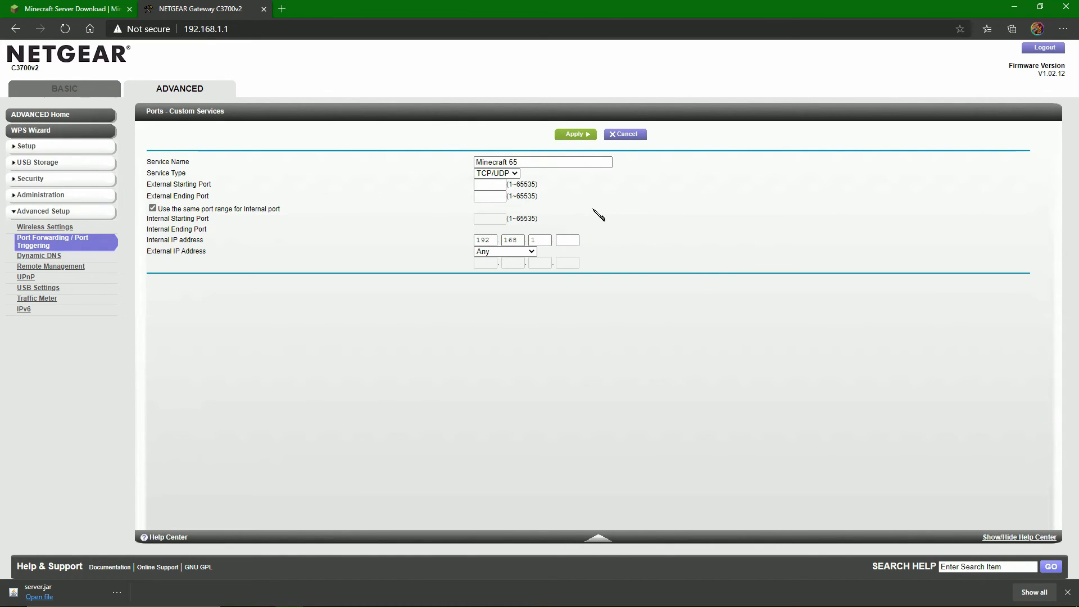
left_click(497, 185)
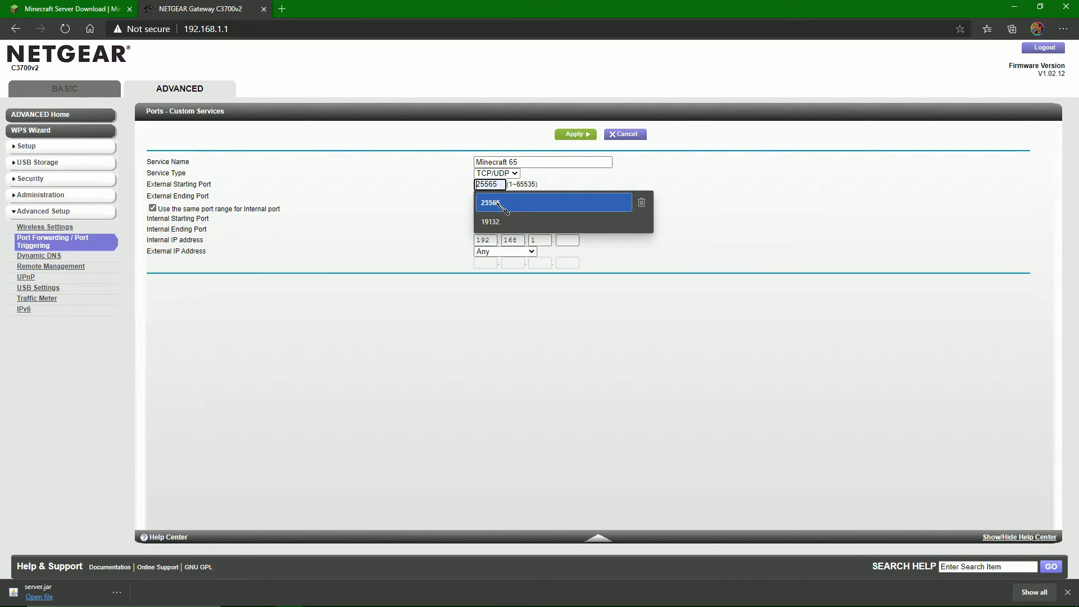
right_click(496, 186)
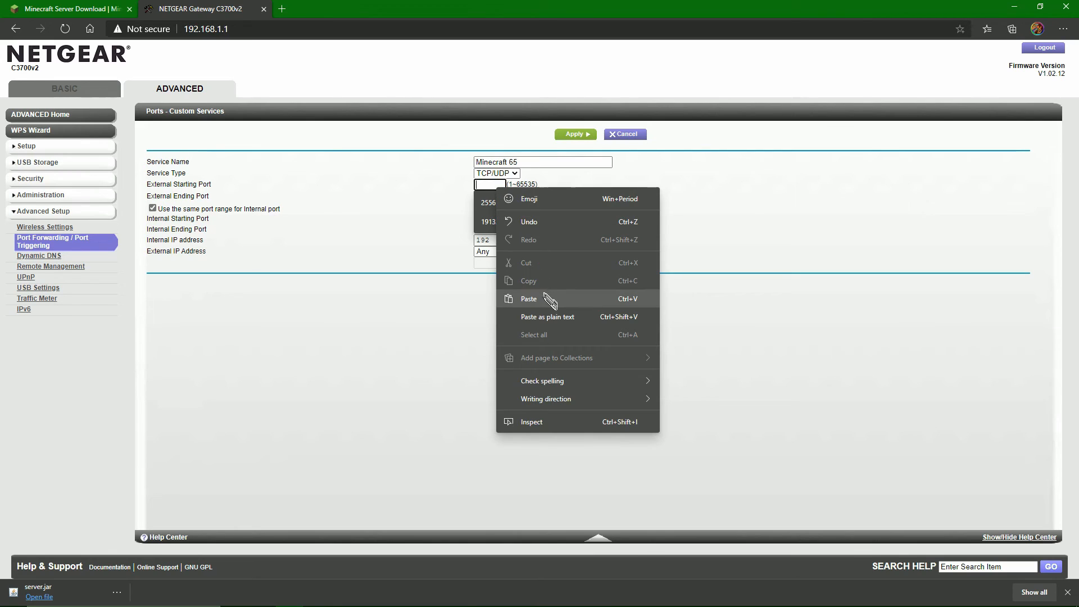
left_click(528, 299)
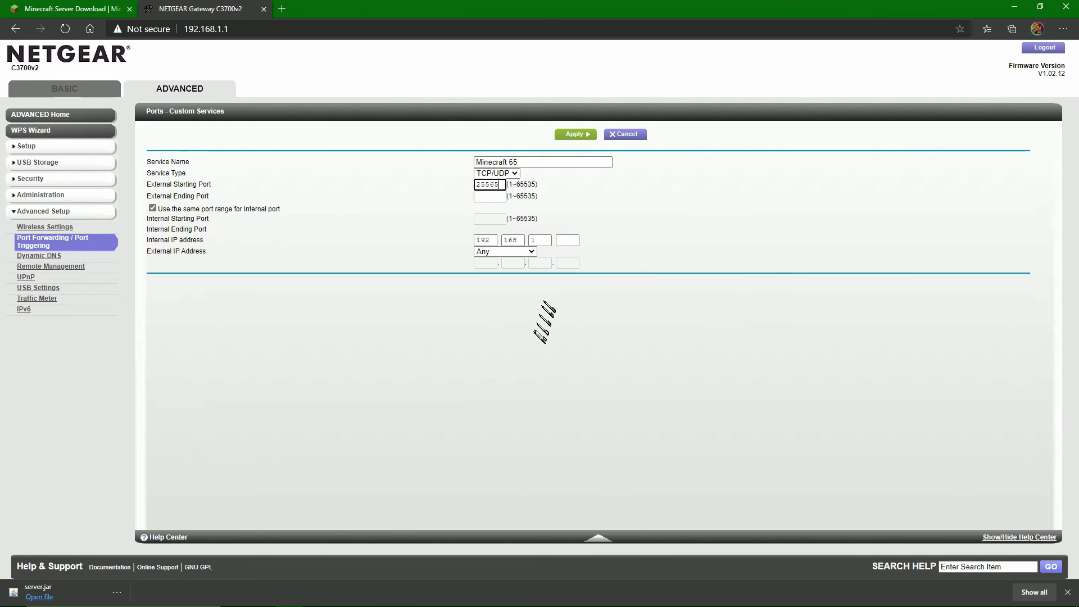
right_click(478, 200)
left_click(513, 313)
left_click(518, 319)
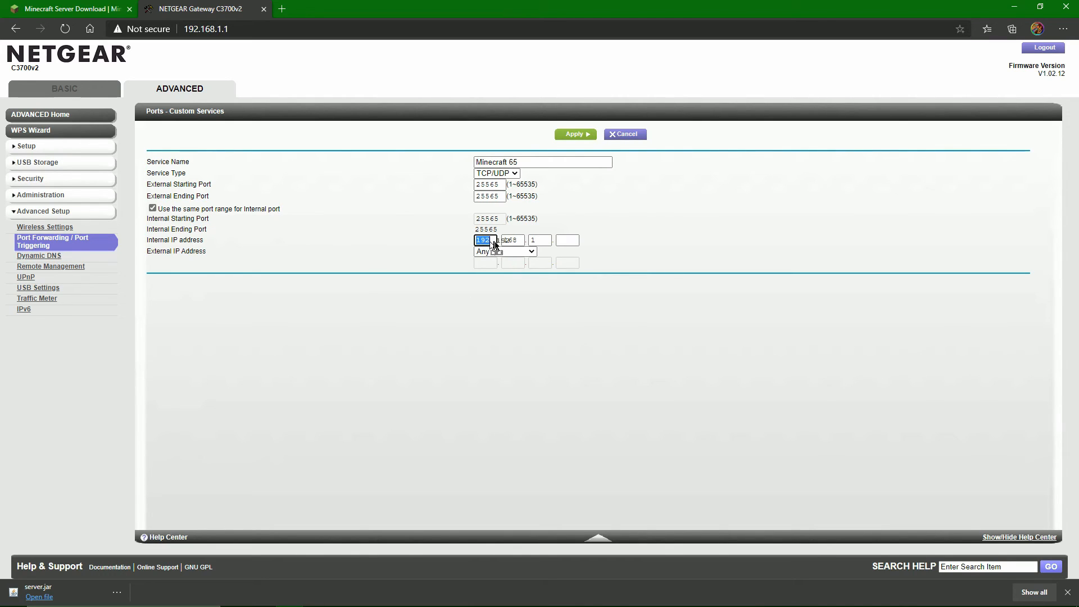
Compare the internal IP address fields of the custom service with the router's address in the browser.
left_click(512, 240)
left_click(540, 240)
left_click(568, 240)
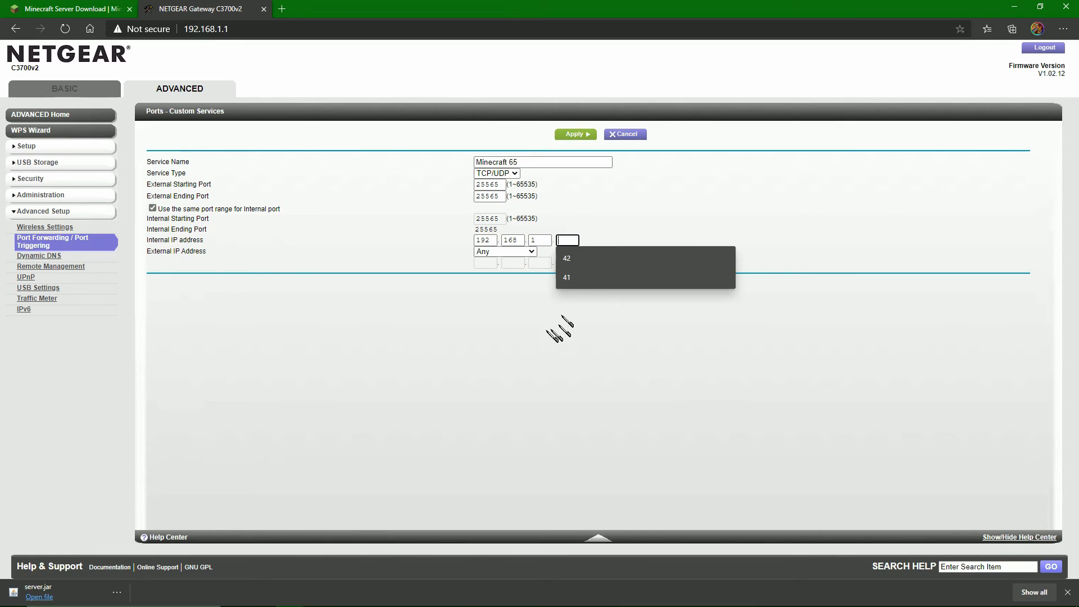
left_click(185, 29)
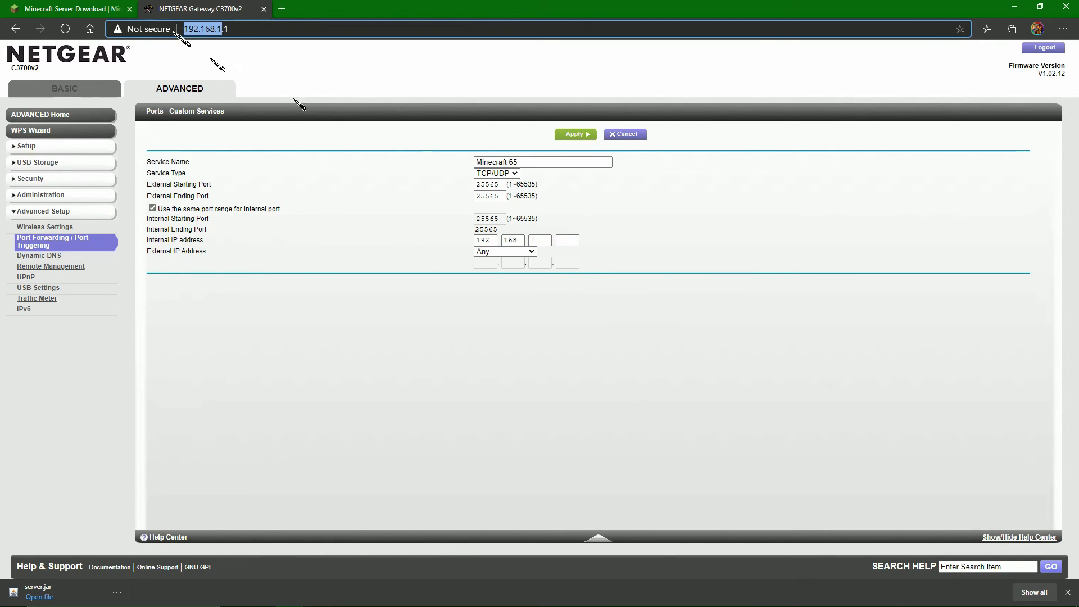
left_click(567, 240)
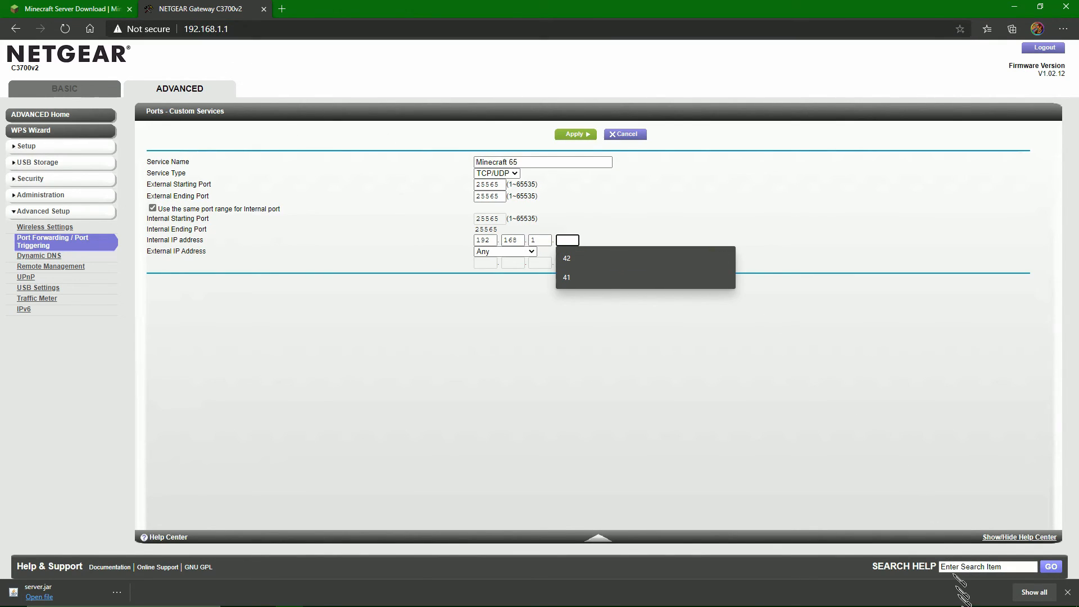
Look up this PC's IPv4 address in the Ethernet properties of Windows Network & Internet settings, and close Settings.
mouse_move(985, 604)
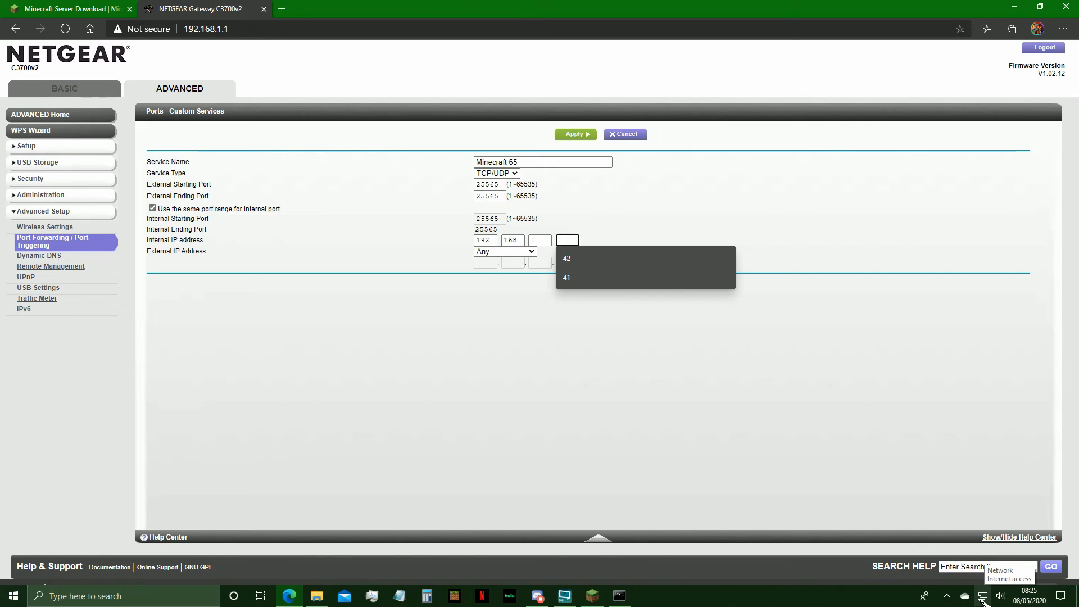
right_click(983, 602)
left_click(994, 591)
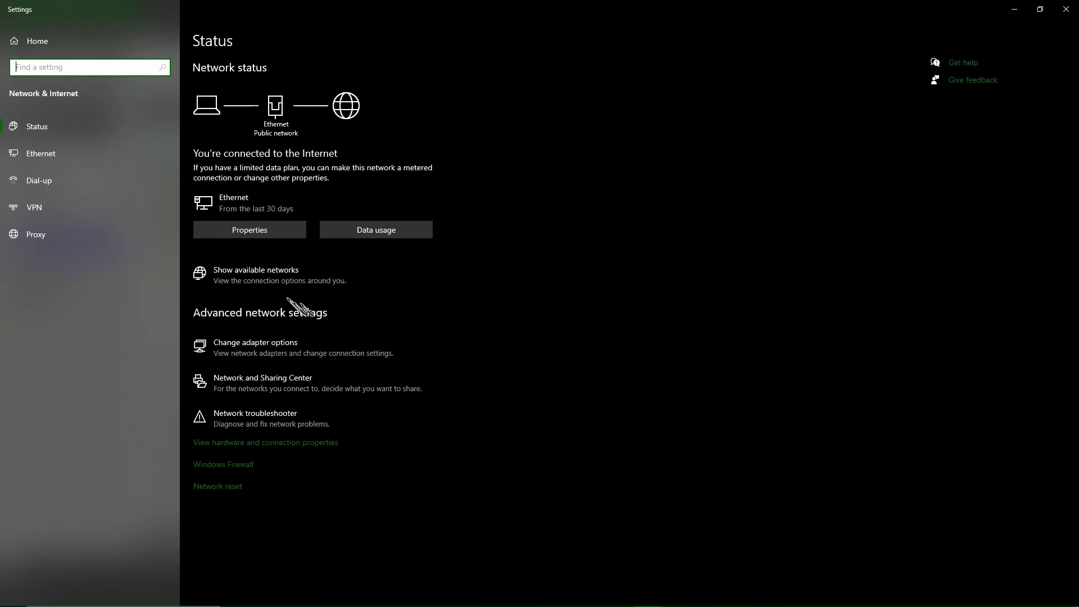
left_click(253, 230)
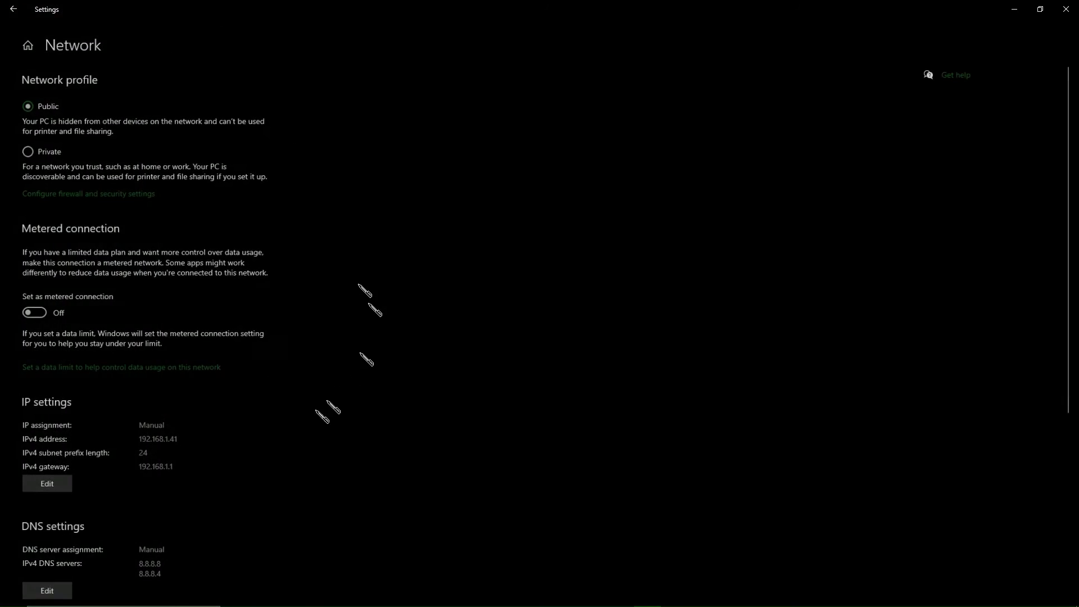
left_click_drag(133, 443, 172, 443)
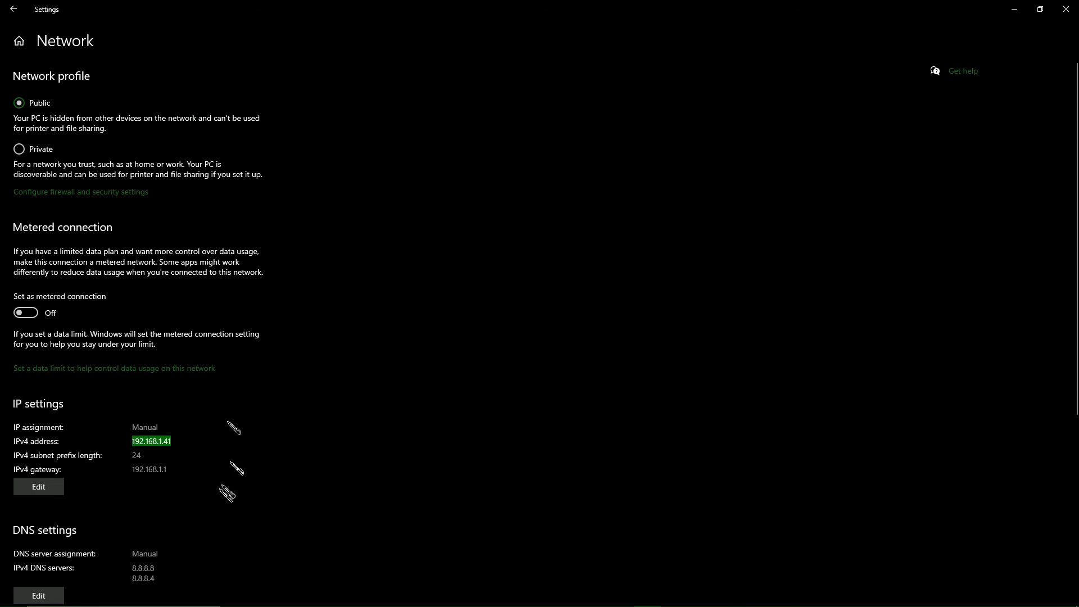
left_click(166, 441)
left_click_drag(133, 441, 172, 442)
left_click(299, 456)
left_click(1067, 7)
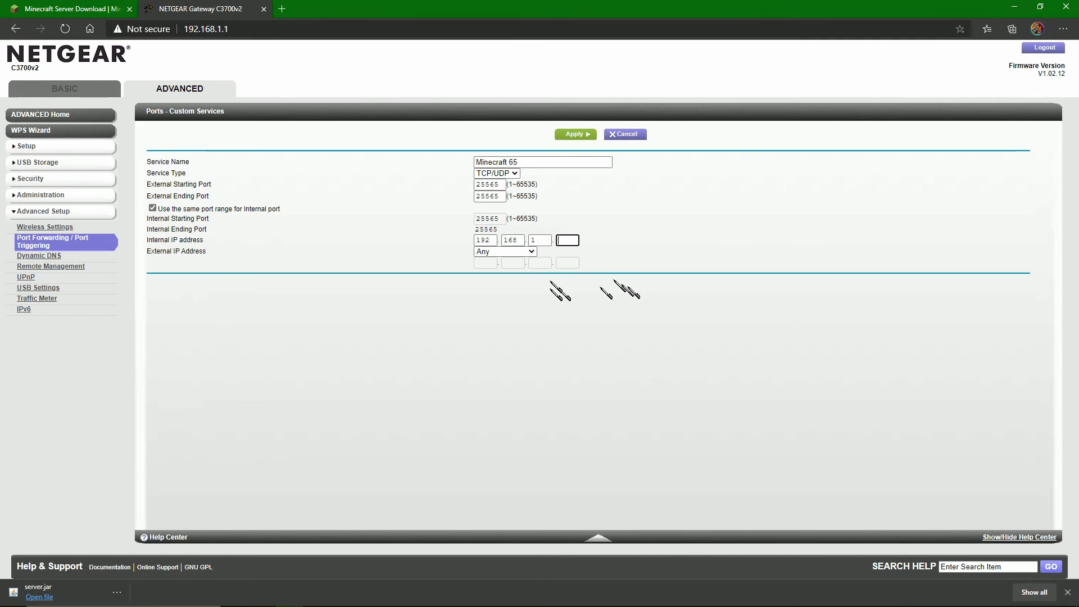
Set the last part of the internal IP address to 41, apply the custom service, and close the router page.
left_click(564, 236)
left_click(567, 277)
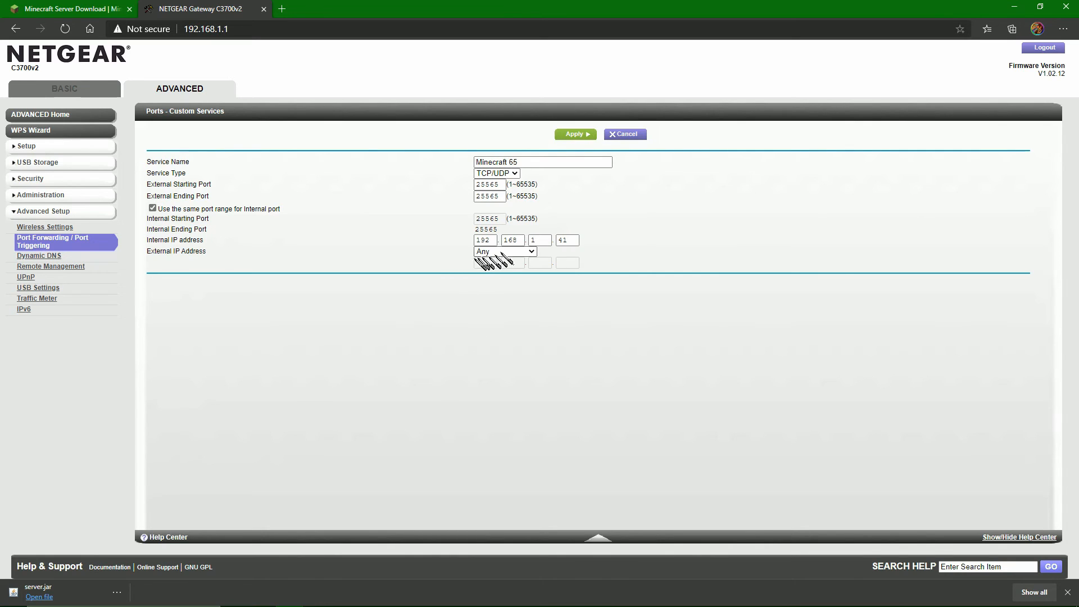
left_click(588, 135)
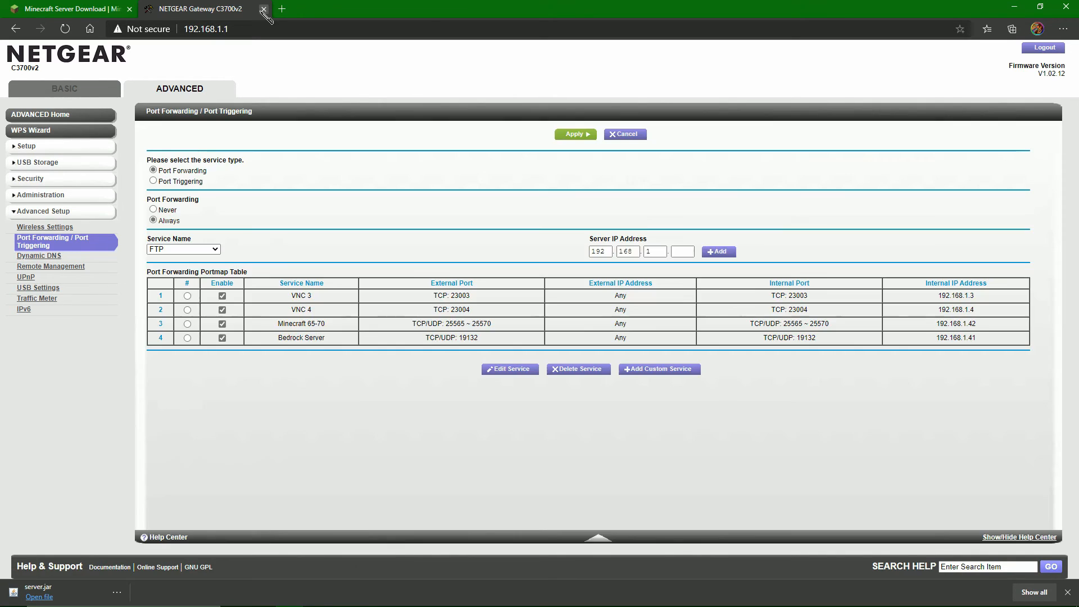
left_click(264, 8)
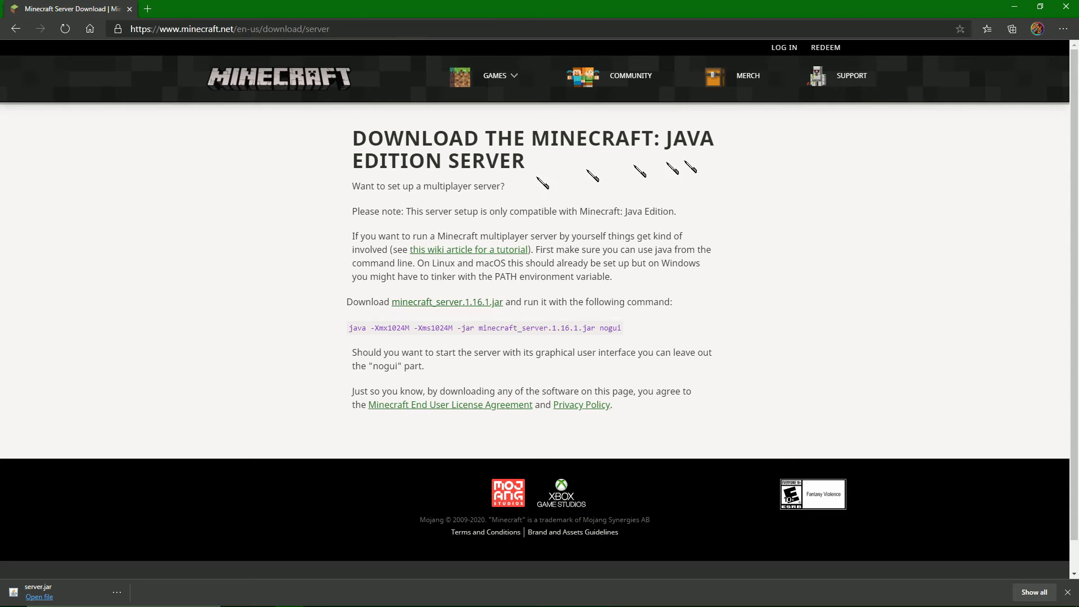
Minimize the browser, move the server console off the Java Server folder window, and switch to Minecraft.
left_click(1015, 7)
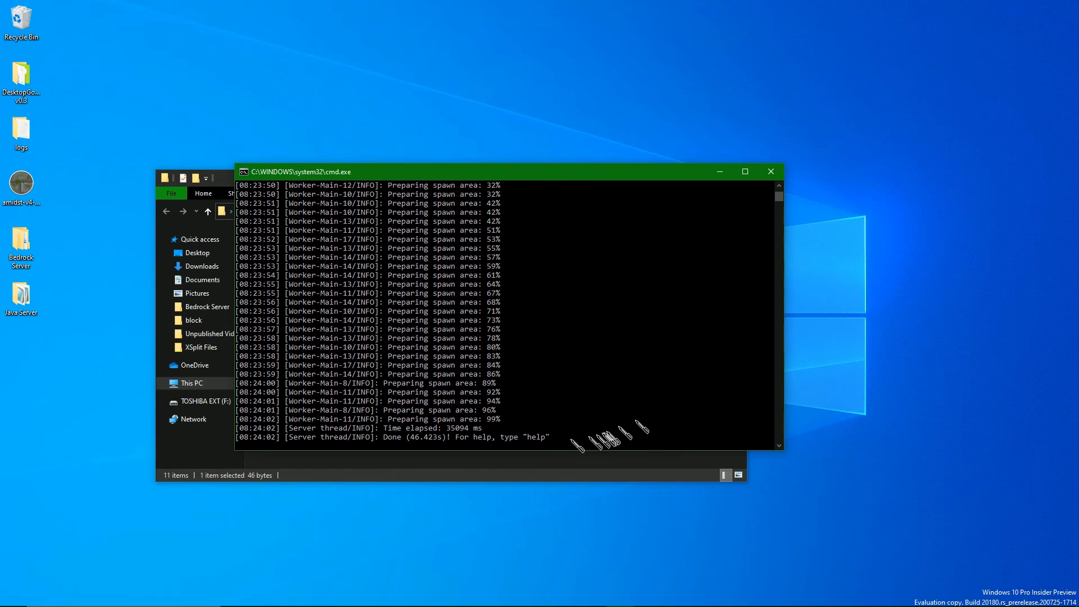
left_click_drag(564, 174, 687, 92)
left_click(386, 414)
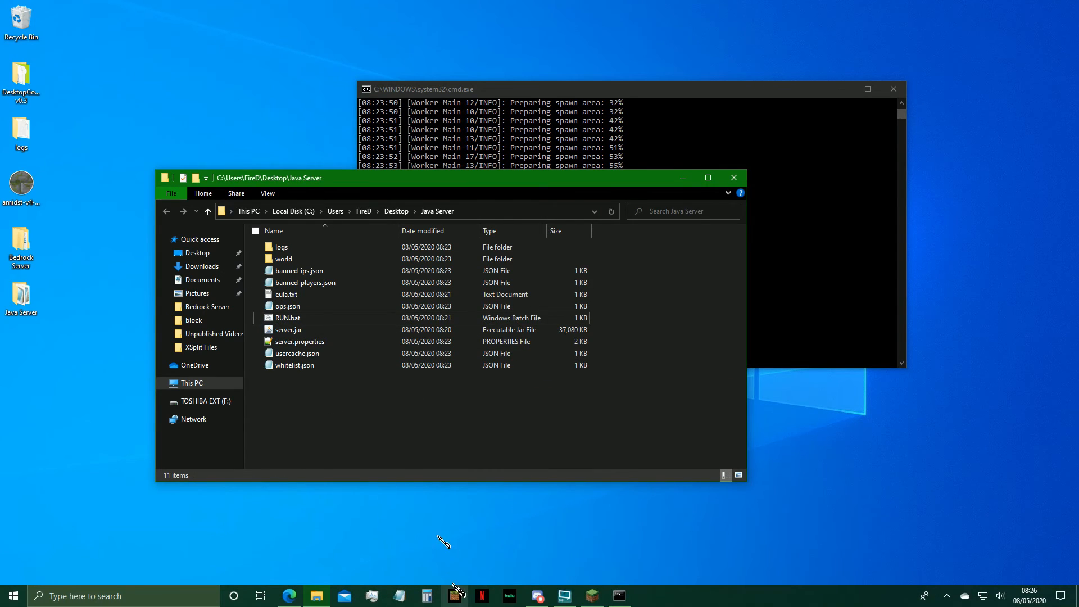
left_click(593, 597)
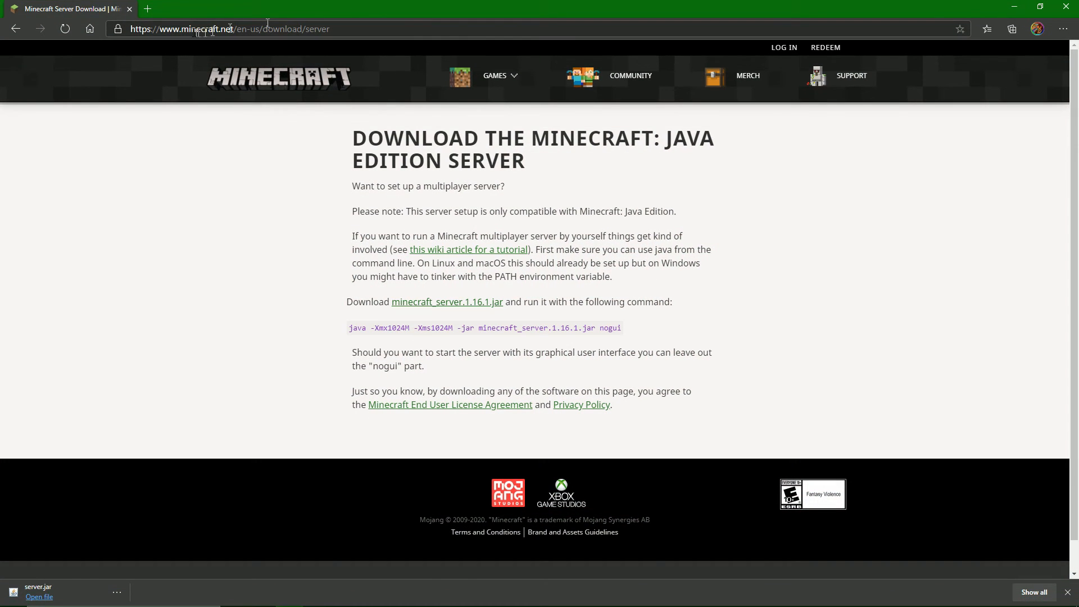
Search the web for "what is my external ip" in a new browser tab.
left_click(148, 8)
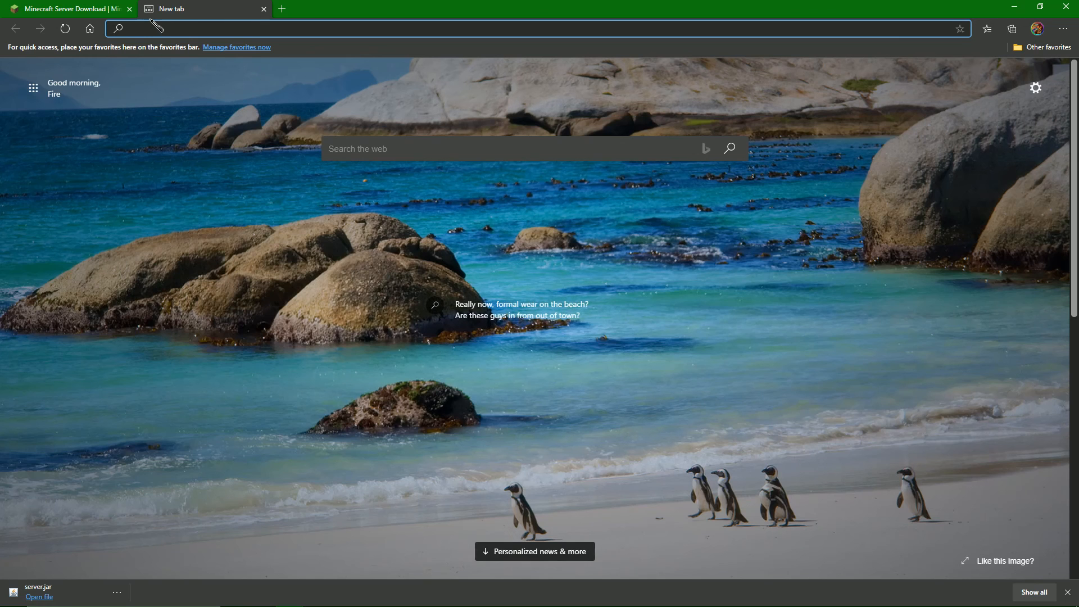
type("What is my external ip")
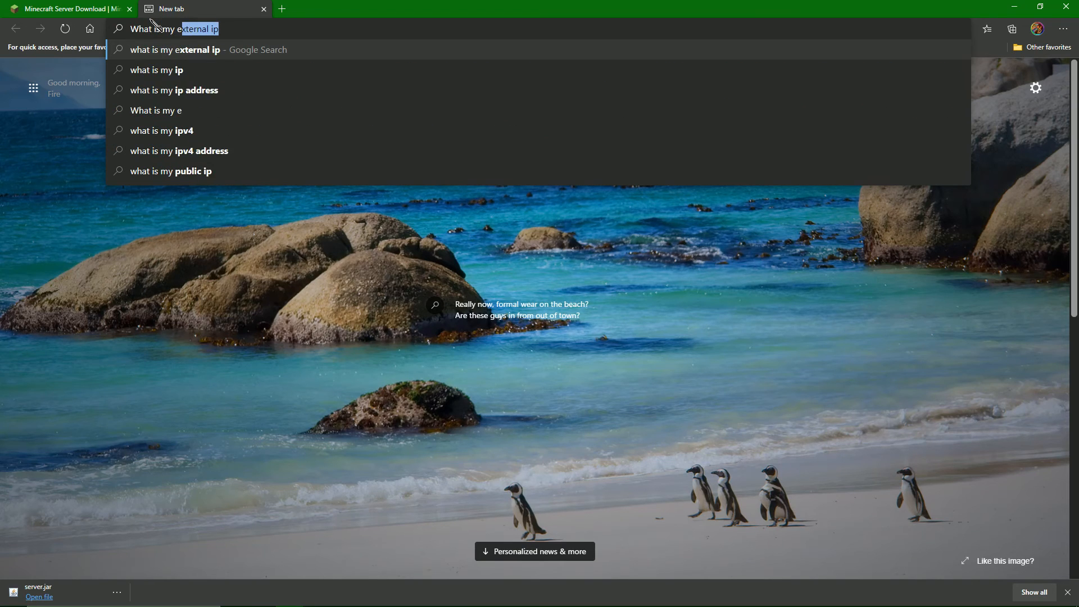
key("Return")
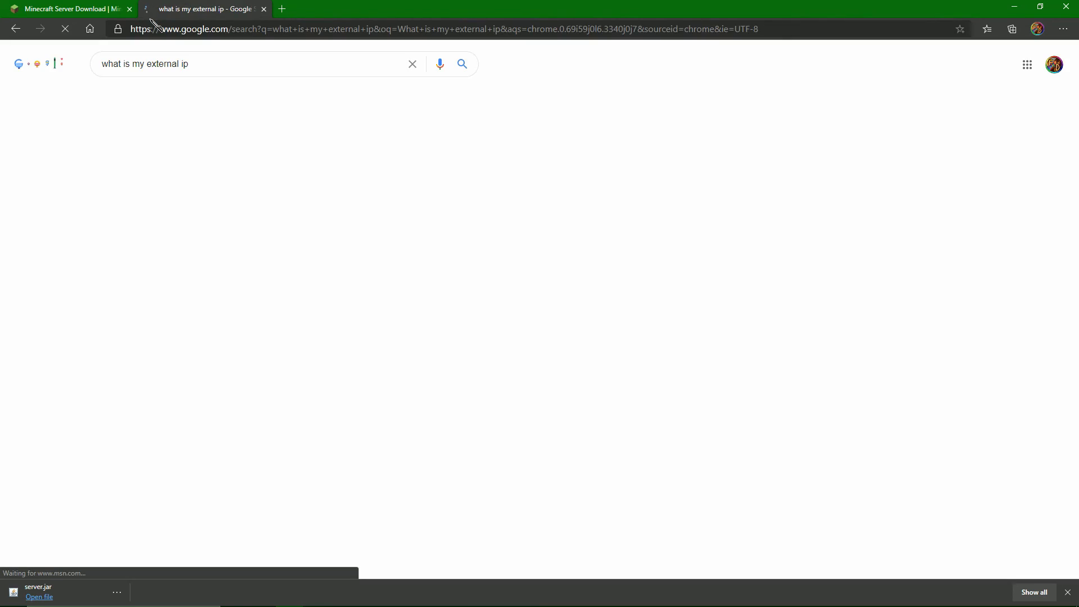
left_click_drag(93, 392, 115, 394)
left_click(115, 393)
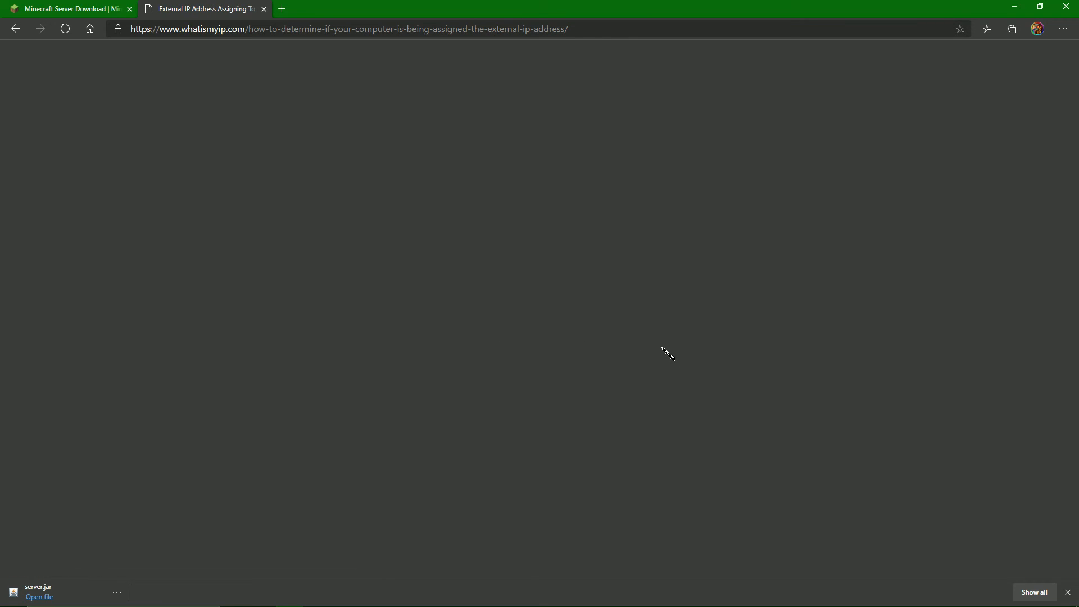
key("alt+Left")
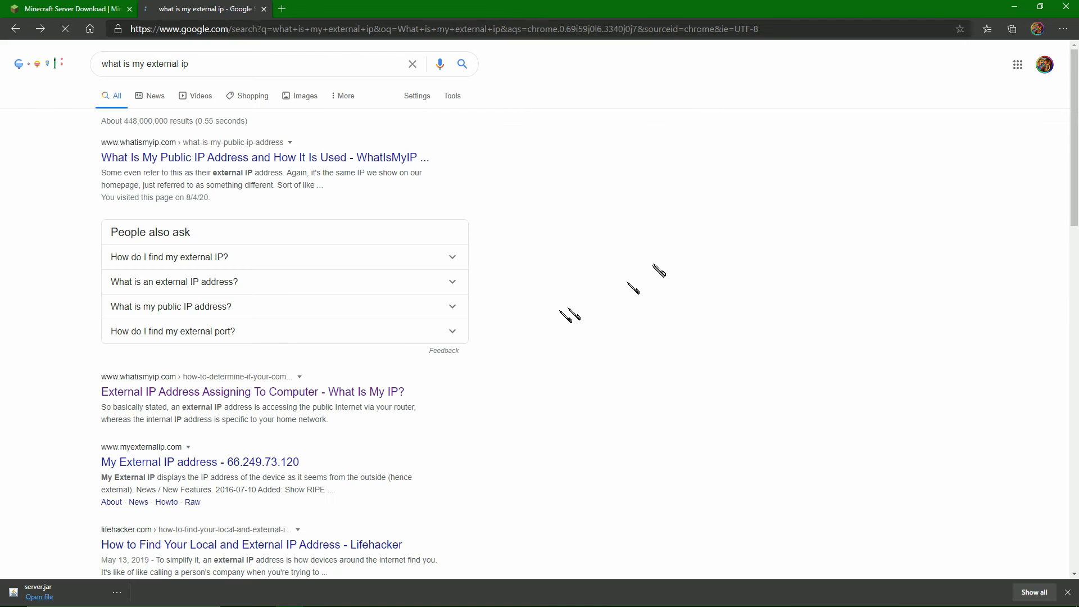
Open the My External IP address page on myexternalip.com from the search results.
scroll(149, 294, "down", 2)
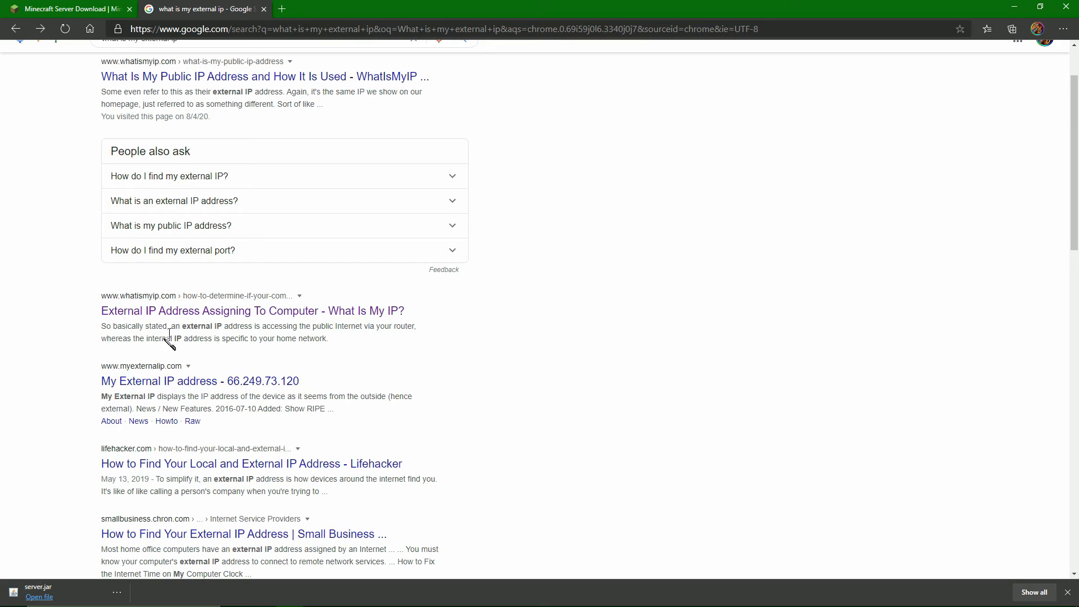
left_click_drag(96, 371, 183, 368)
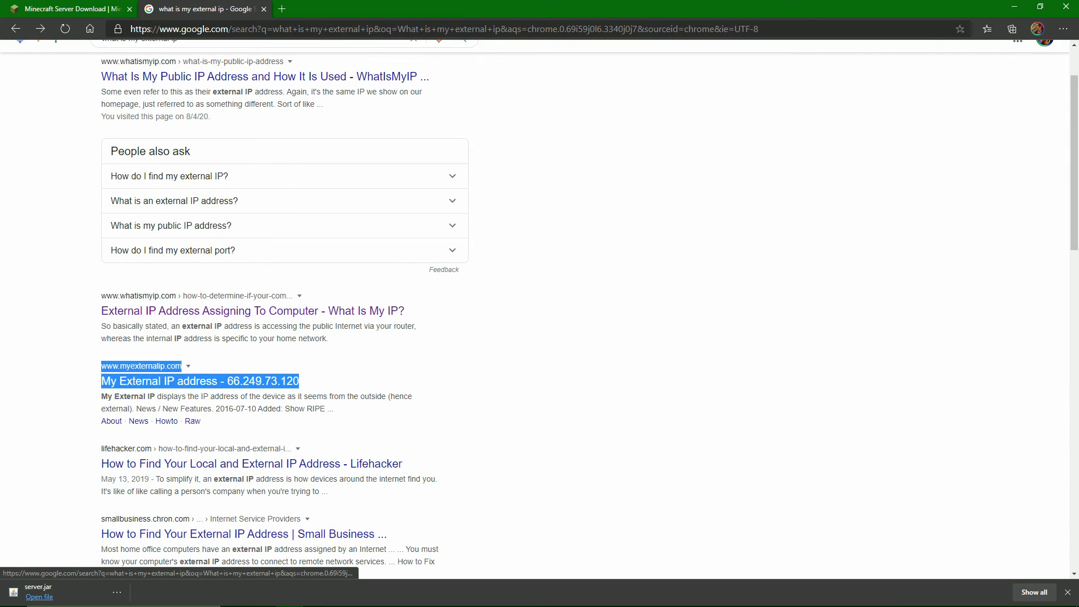
left_click(173, 382)
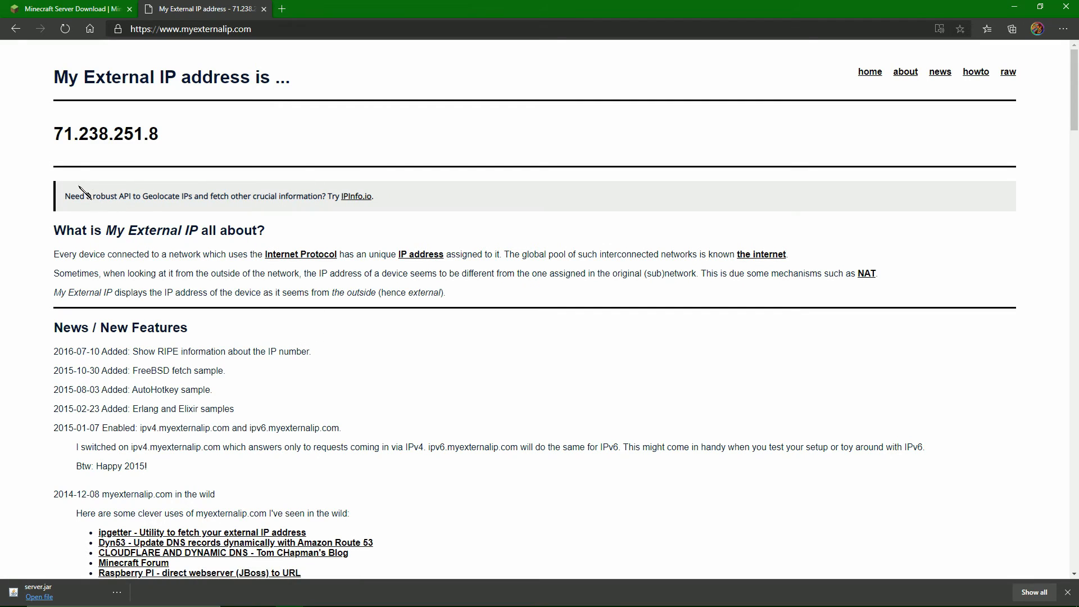
Copy the external IP address from the My External IP page and minimize the browser to return to Minecraft.
mouse_move(63, 136)
left_mouse_down()
mouse_move(177, 128)
mouse_move(55, 134)
left_mouse_up()
left_click(192, 131)
right_click(66, 135)
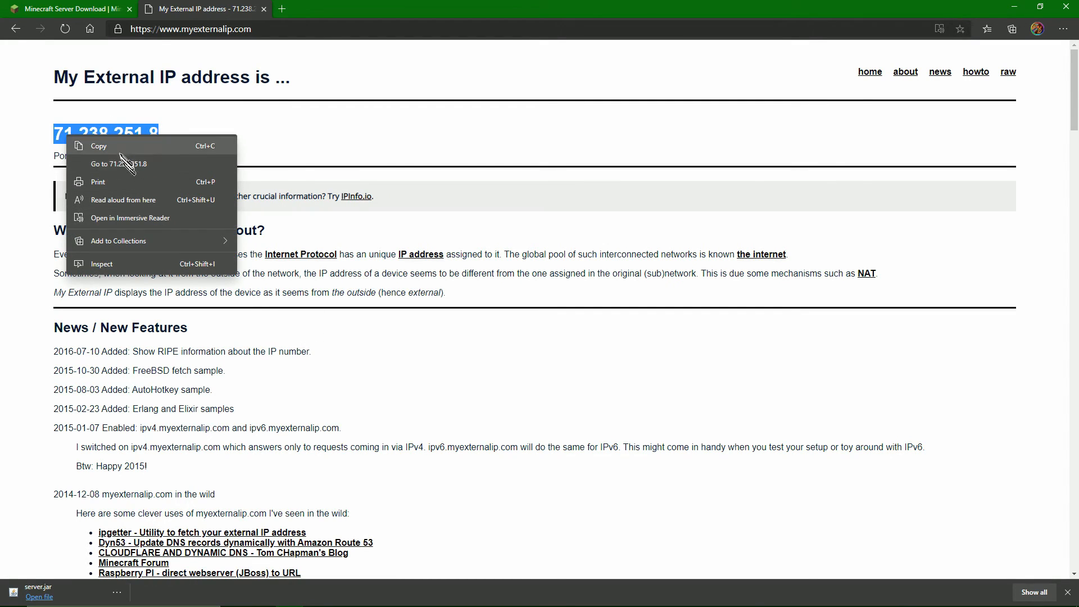
left_click(119, 147)
left_click(1015, 7)
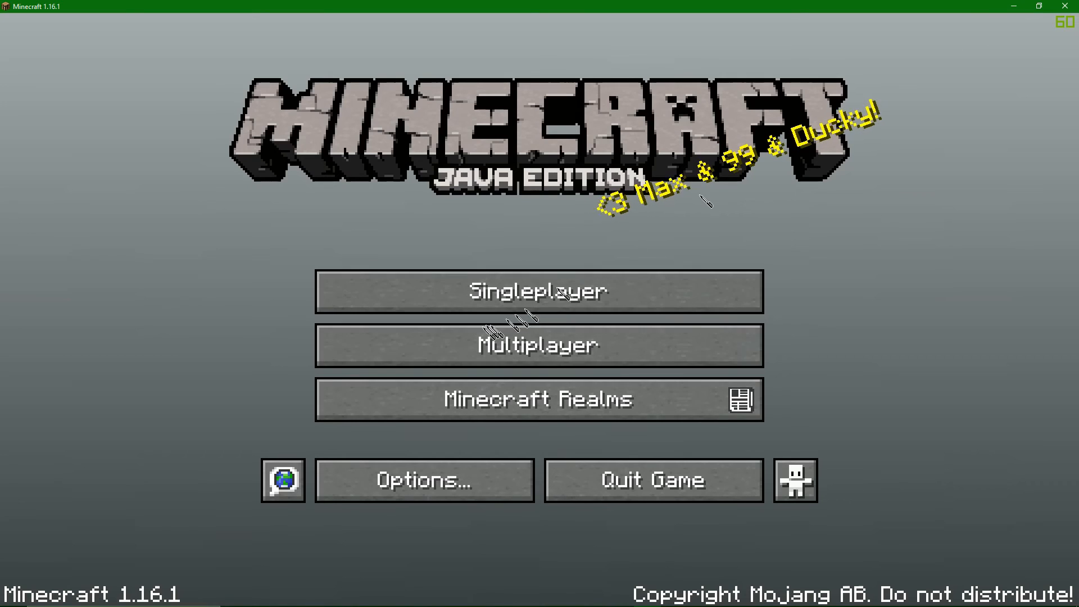
Open a multiplayer direct connection and set the server address to the copied external IP with port 25580.
left_click(522, 343)
left_click(514, 523)
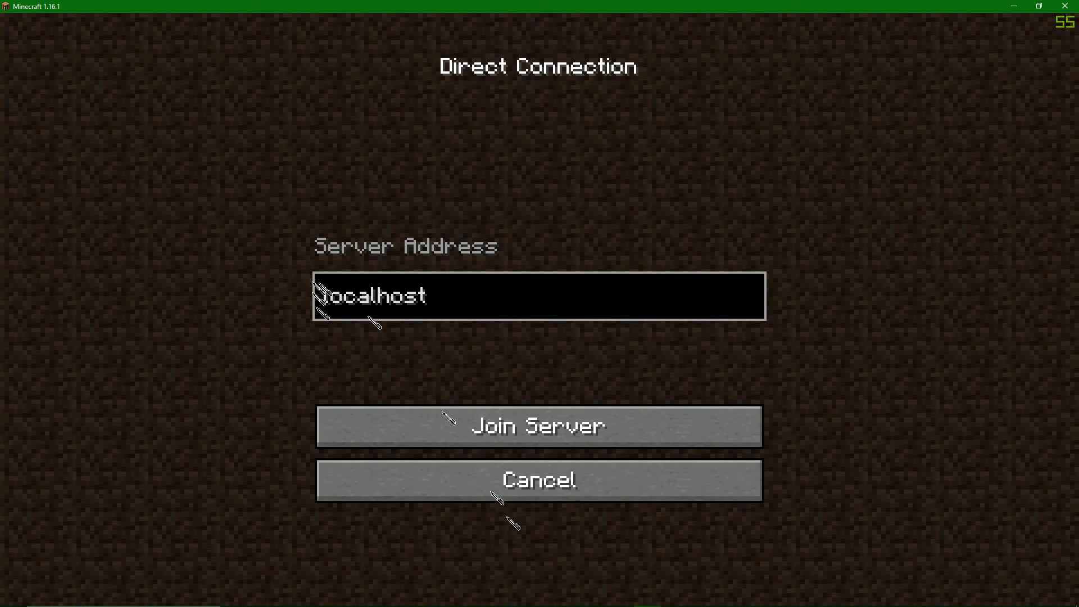
left_click(576, 288)
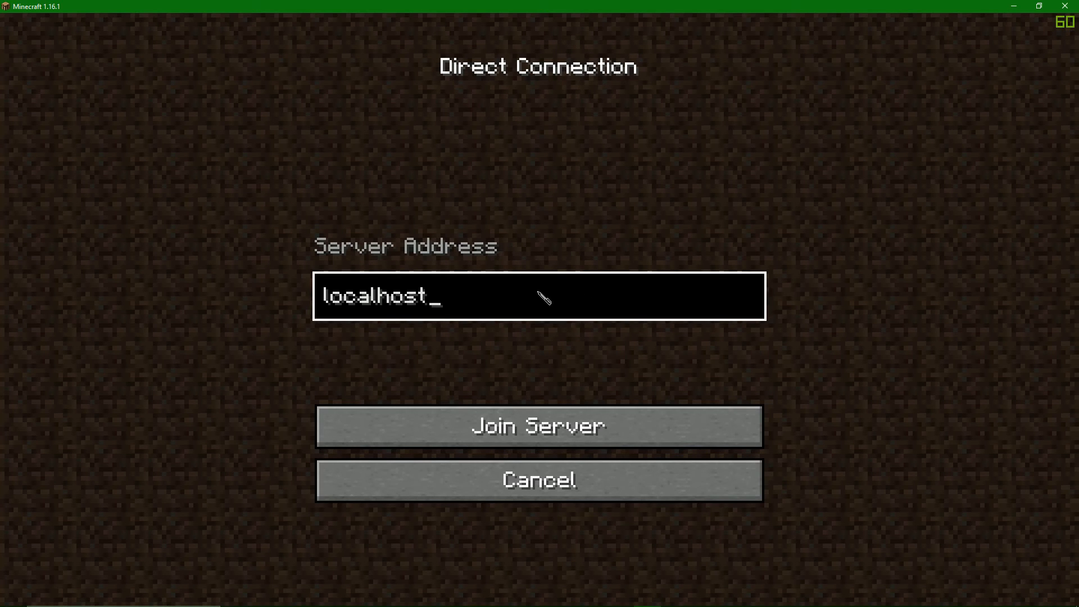
left_click(533, 426)
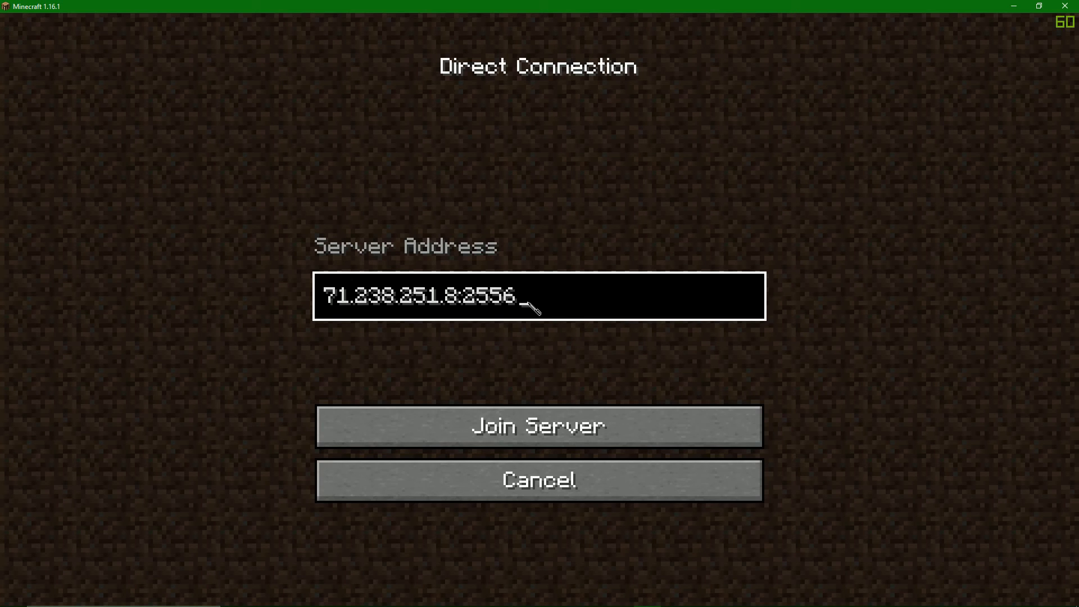
key("BackSpace")
key("BackSpace")
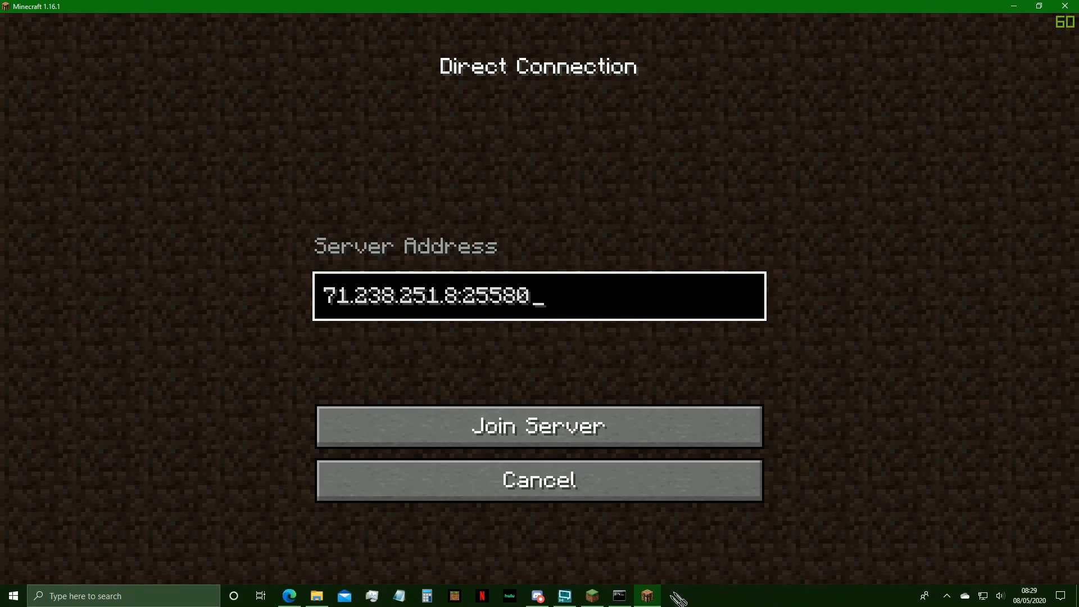
Check the server-port line in server.properties from the Java Server folder, close the file, and return to Minecraft.
left_click(624, 600)
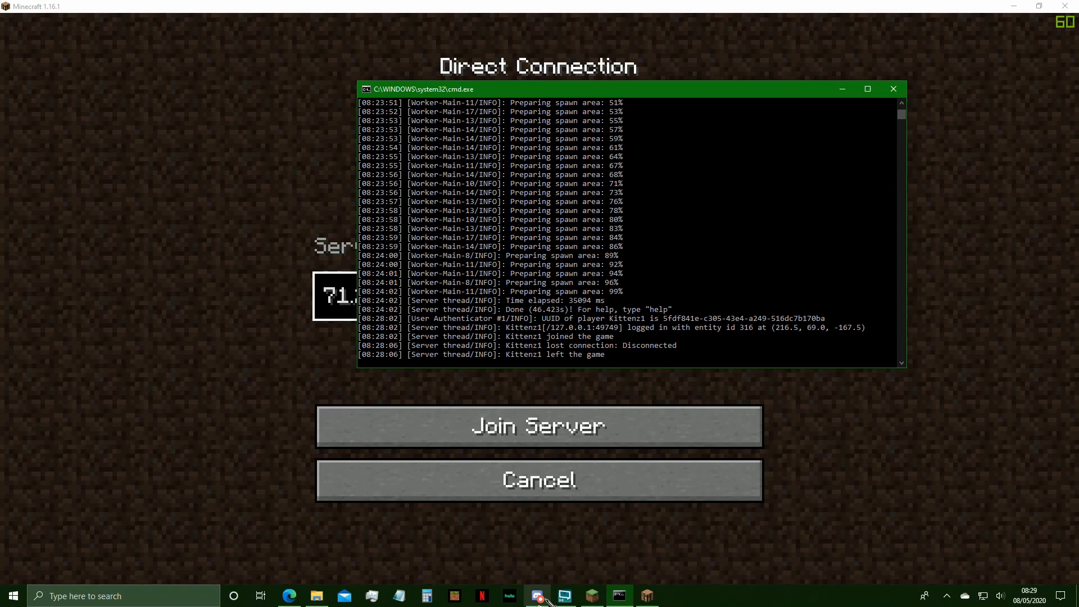
left_click(317, 595)
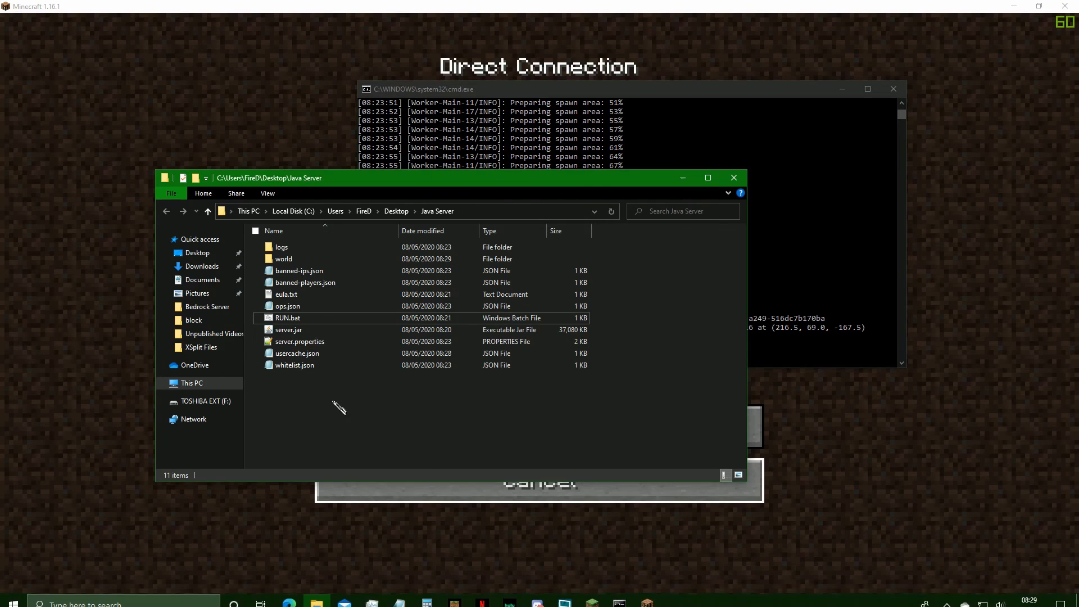
double_click(301, 342)
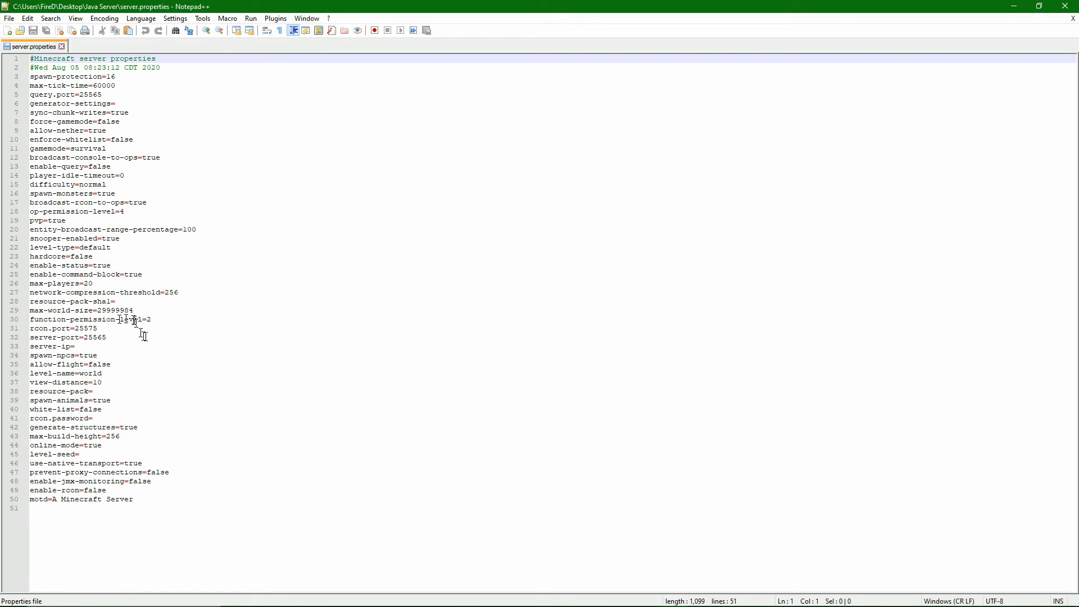
left_click_drag(121, 339, 108, 338)
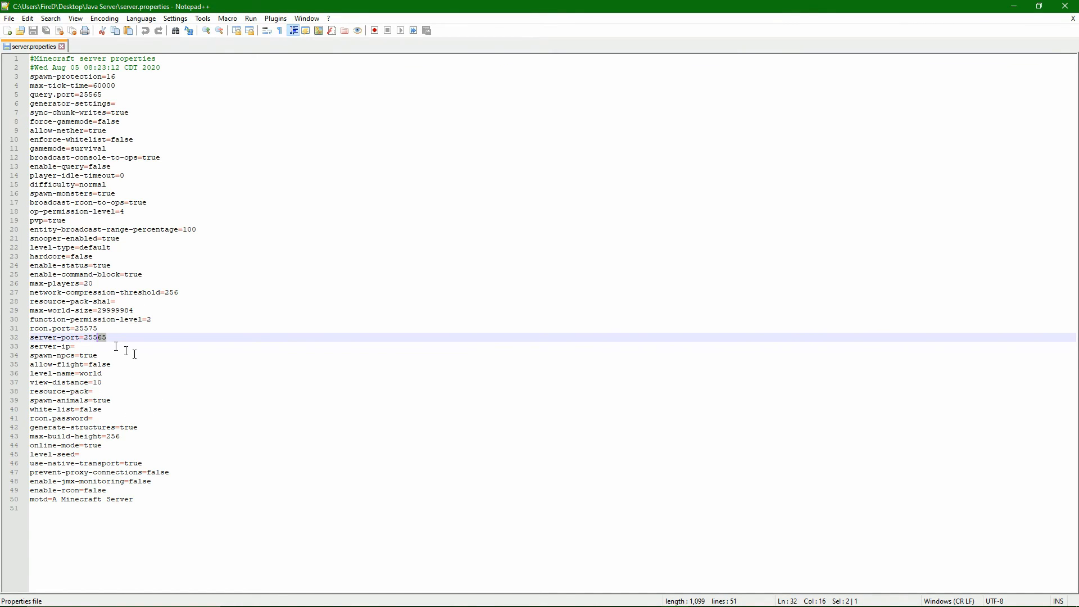
left_click(245, 412)
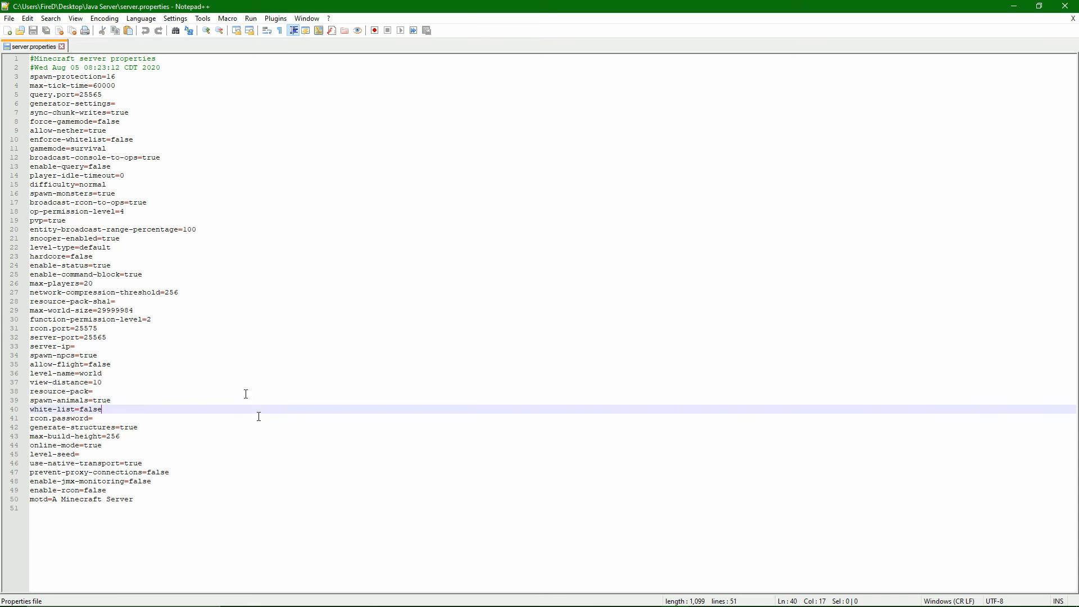
left_click(62, 47)
left_click(1066, 5)
left_click(586, 383)
left_click(835, 366)
left_click(951, 470)
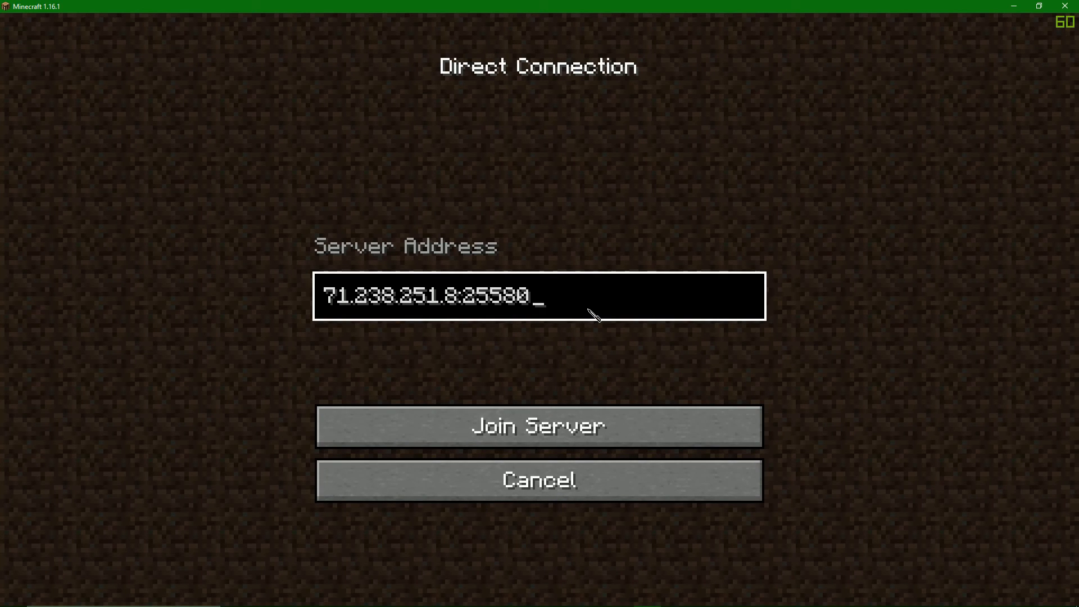
Replace the direct connection's server address with localhost and join the server.
key("BackSpace")
key("BackSpace")
key("BackSpace")
key("BackSpace")
key("BackSpace")
key("BackSpace")
key("BackSpace")
key("BackSpace")
key("BackSpace")
key("BackSpace")
key("BackSpace")
key("BackSpace")
key("BackSpace")
key("BackSpace")
key("BackSpace")
key("BackSpace")
key("BackSpace")
type("locla")
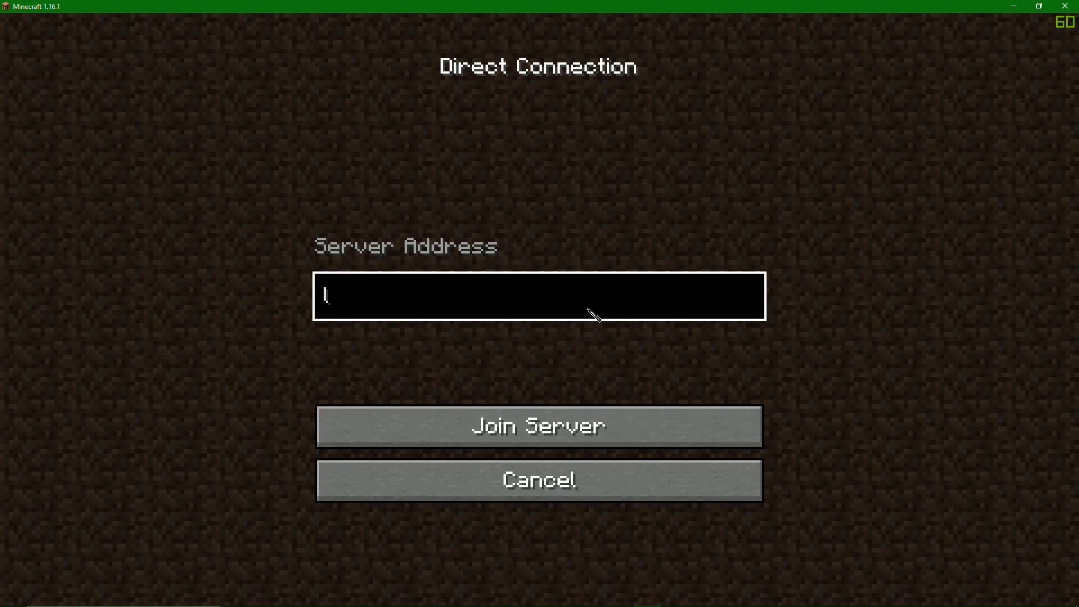
type("alhost")
key("Return")
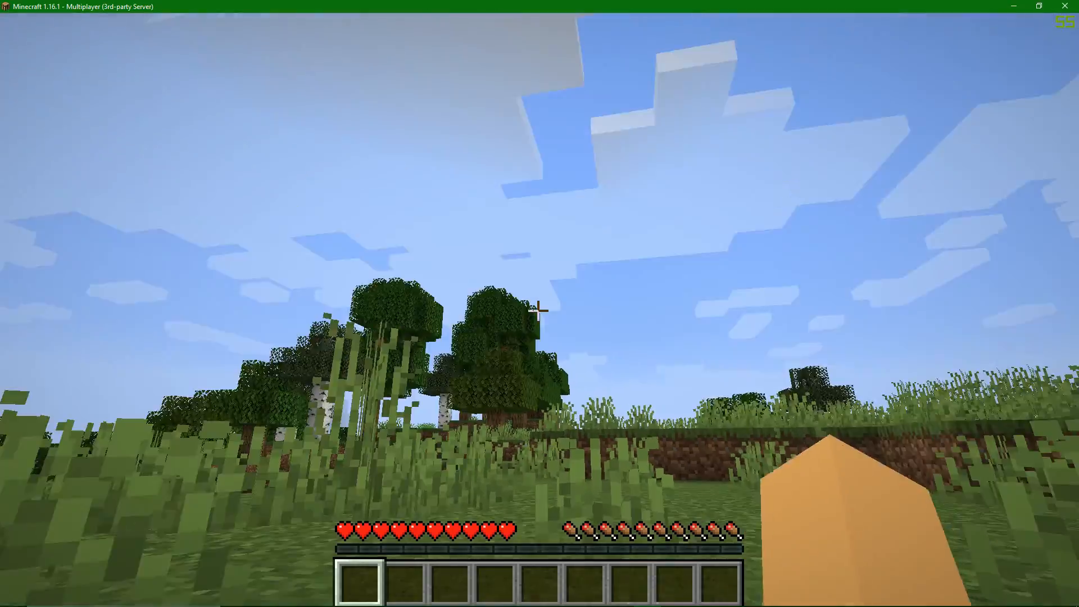
Walk across the grassland to look around the world on the local server.
key("w")
key("w")
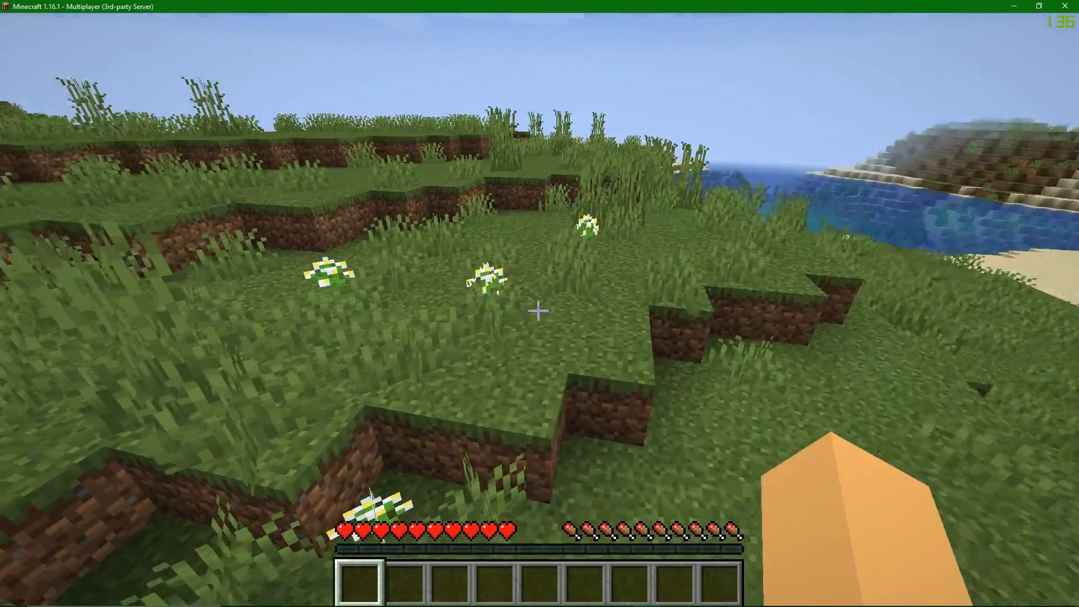
key("w")
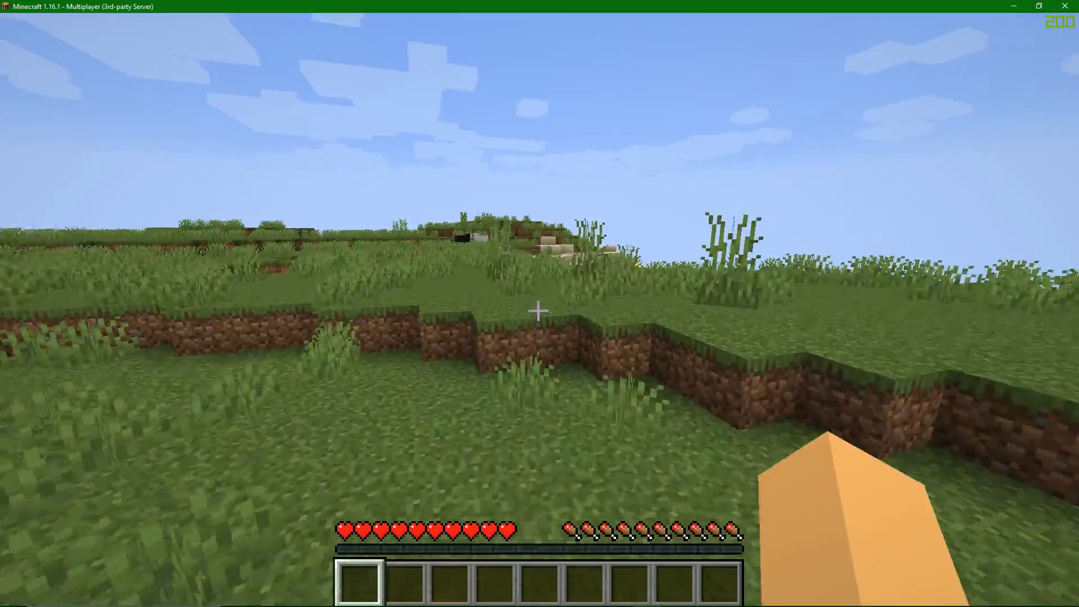
key("space")
key("w")
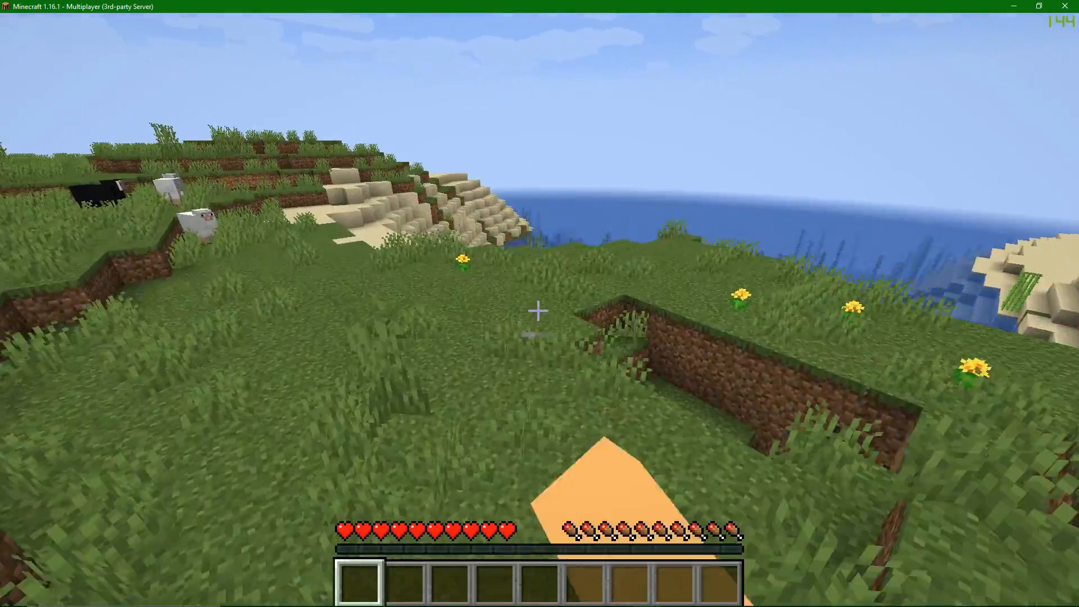
left_click(538, 310)
key("w")
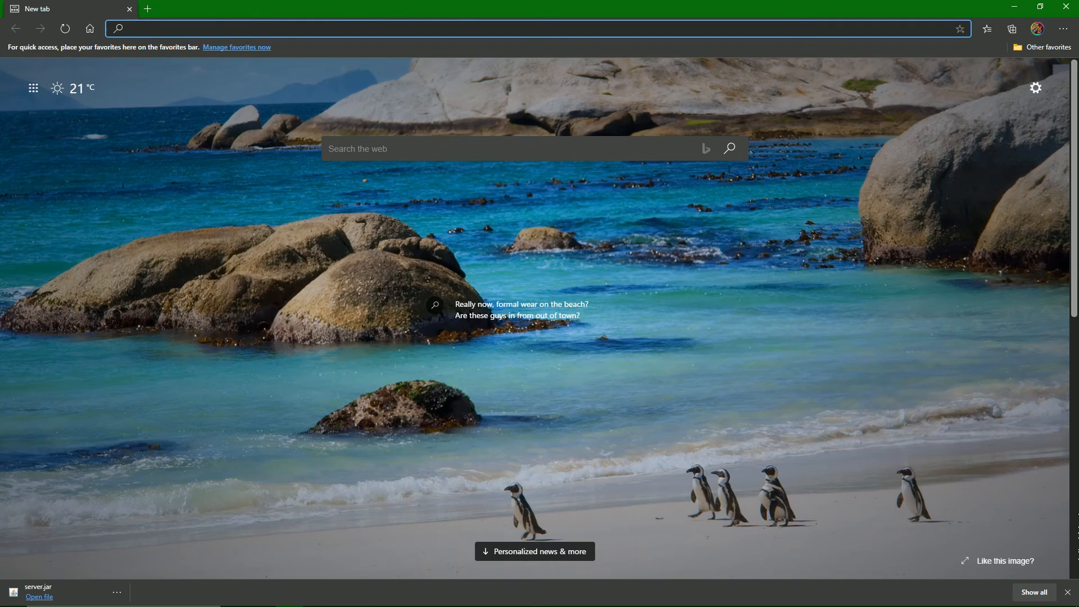
Dismiss the finished download's notice in the browser and search the web for "Bungeecord".
left_click(1068, 592)
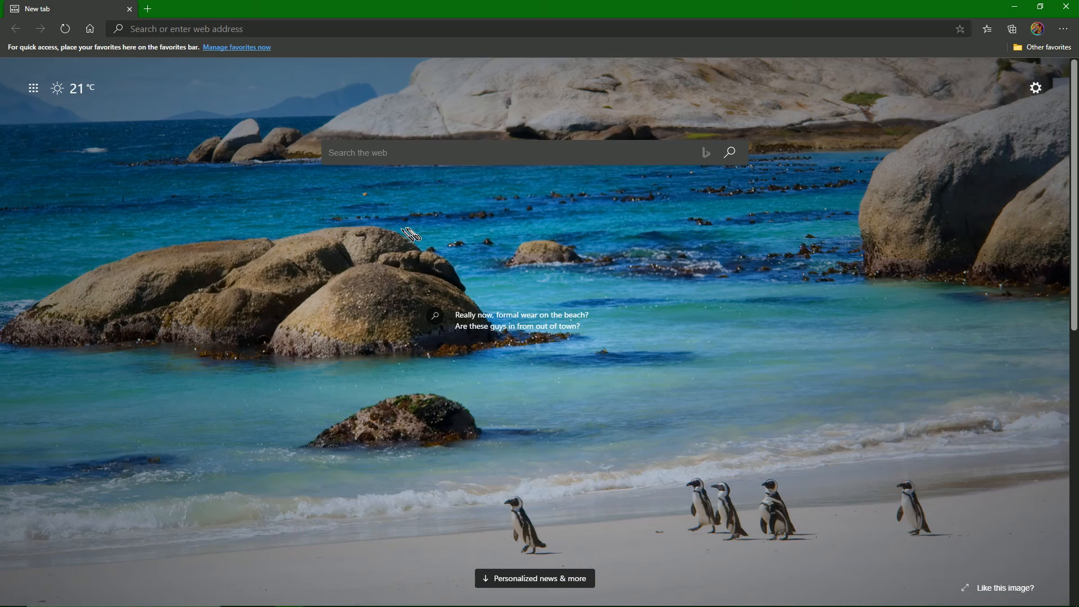
left_click(233, 29)
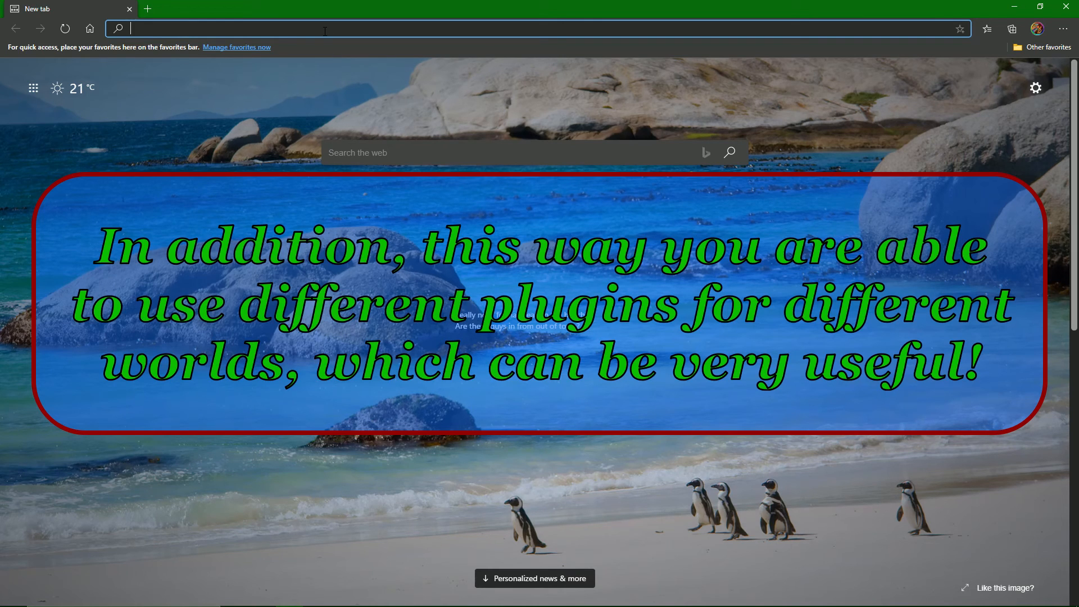
type("B")
key("BackSpace")
type("Bungeecord")
key("Return")
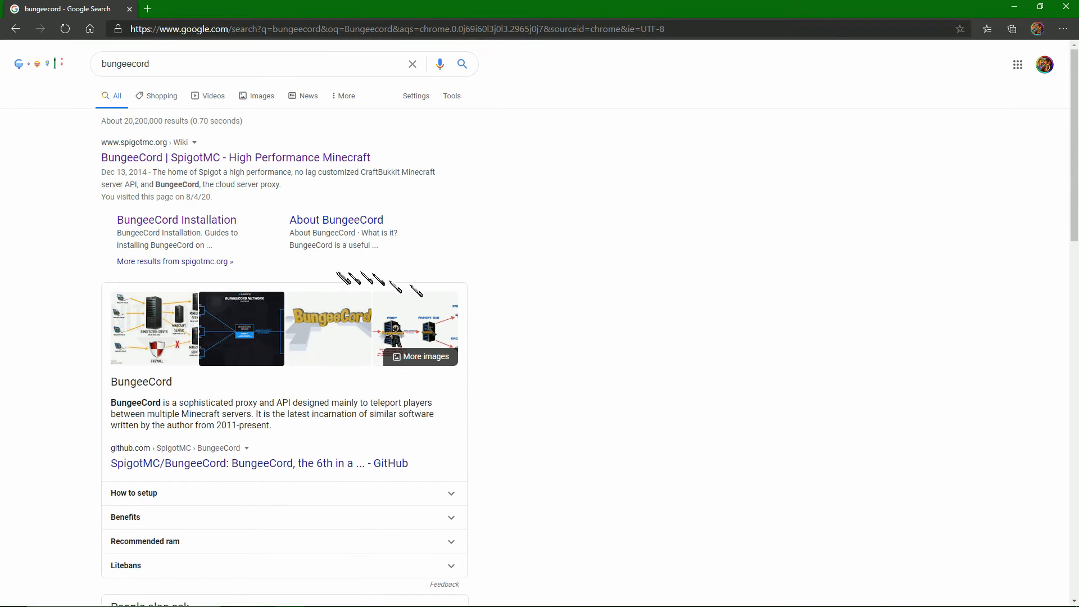
Open the "BungeeCord - Jenkins - md-5.net" page from the search results.
scroll(489, 260, "down", 10)
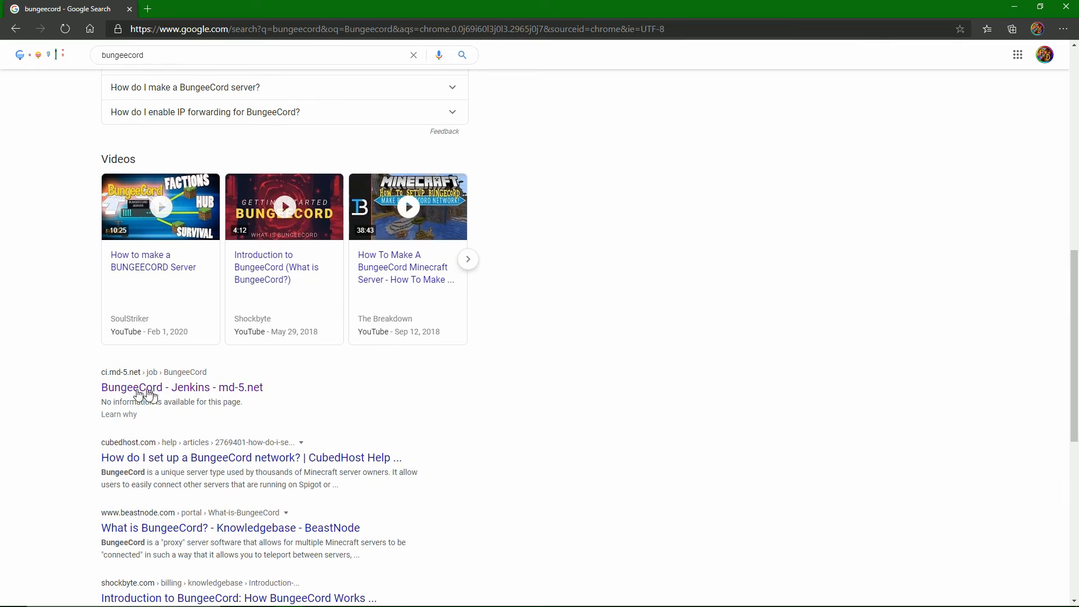
left_click_drag(97, 390, 275, 397)
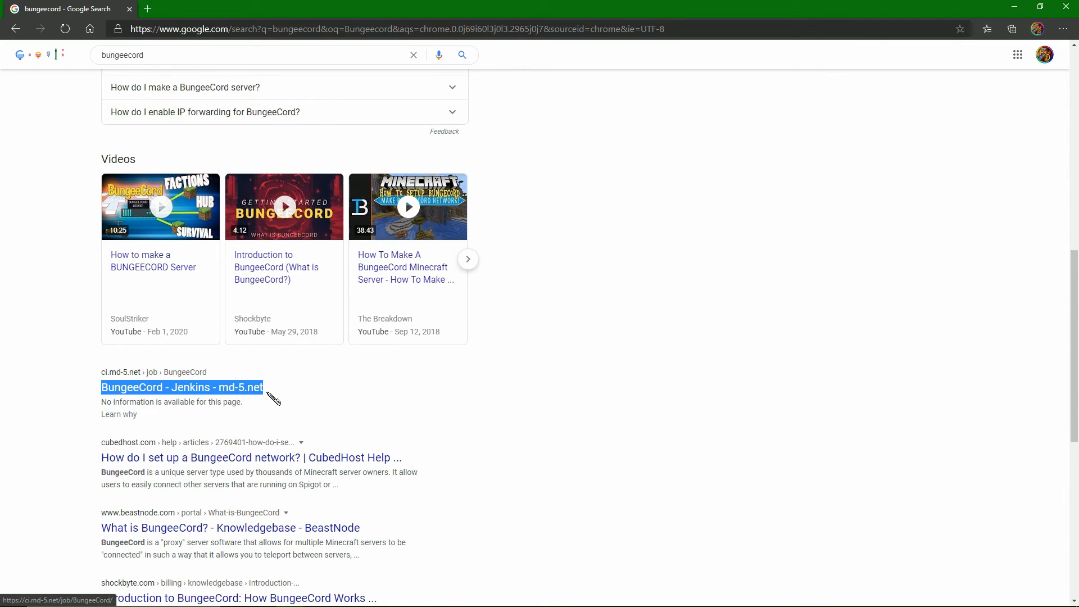
left_click(304, 388)
left_click(217, 388)
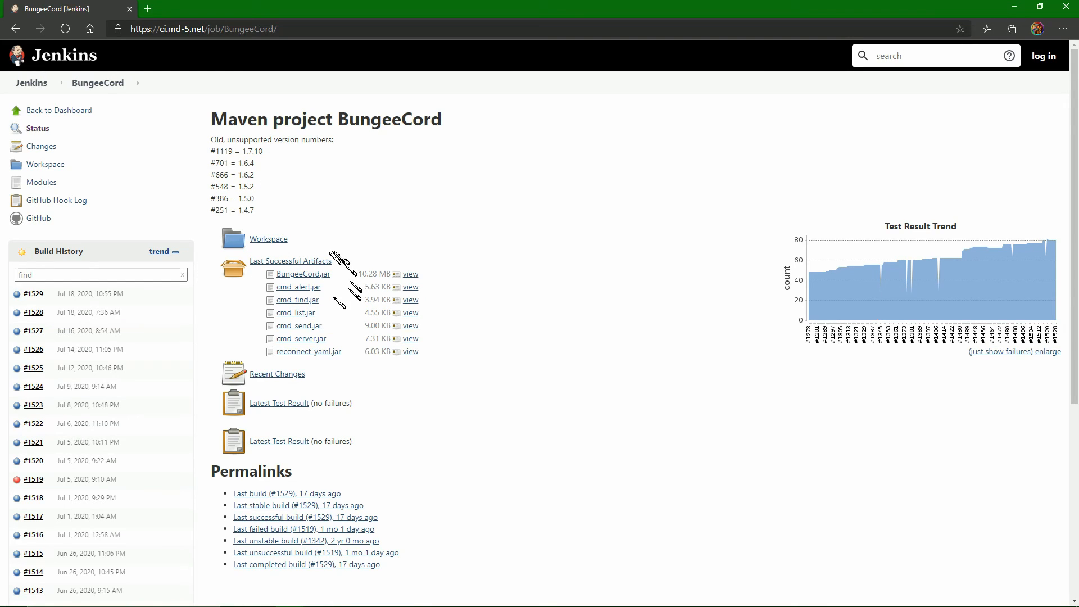
Download BungeeCord.jar from the last successful artifacts into a new Desktop folder named BungeeCord.
left_click_drag(248, 257, 336, 264)
left_click(336, 256)
left_click(310, 271)
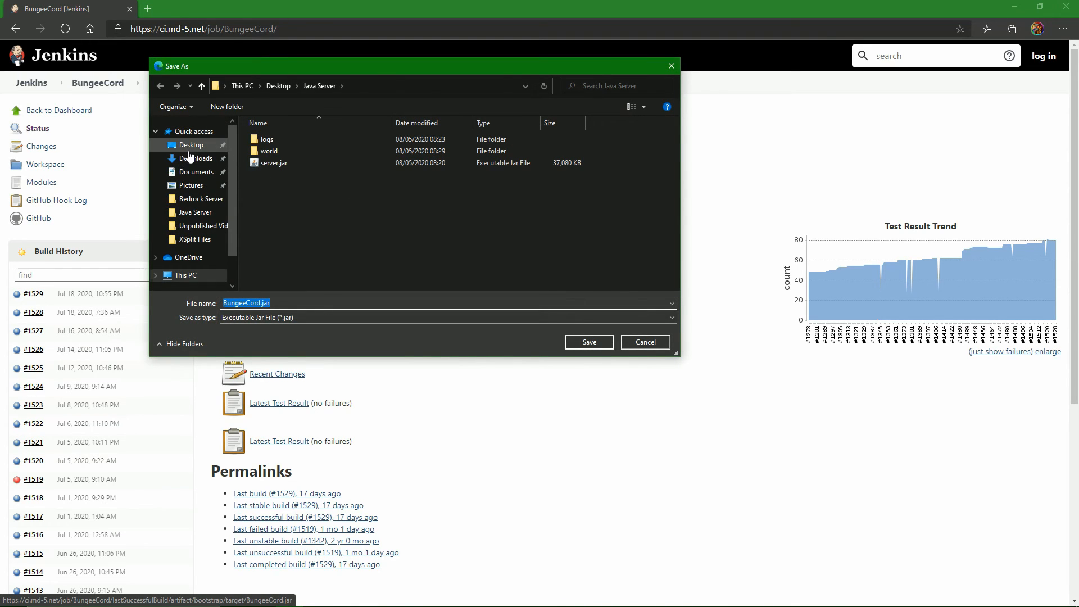
left_click(188, 145)
right_click(317, 227)
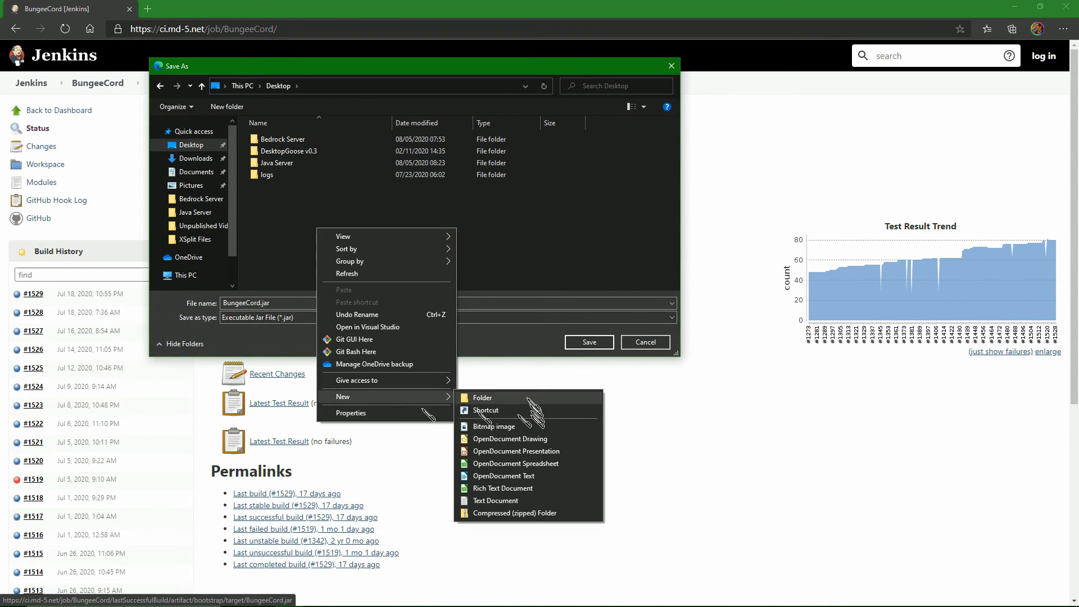
left_click(509, 396)
type("BungeeCord")
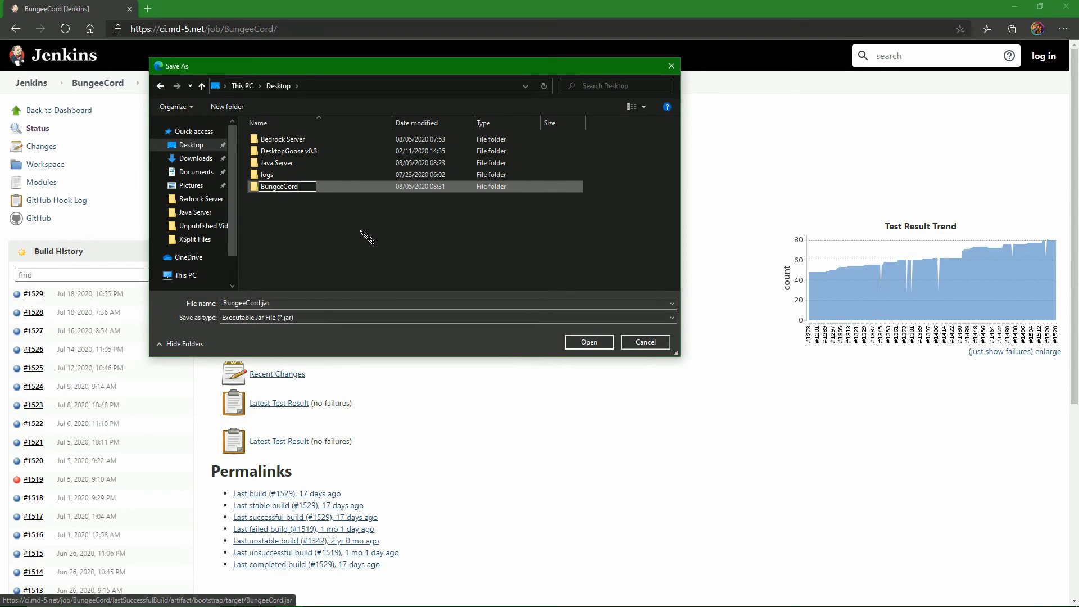
key("Return")
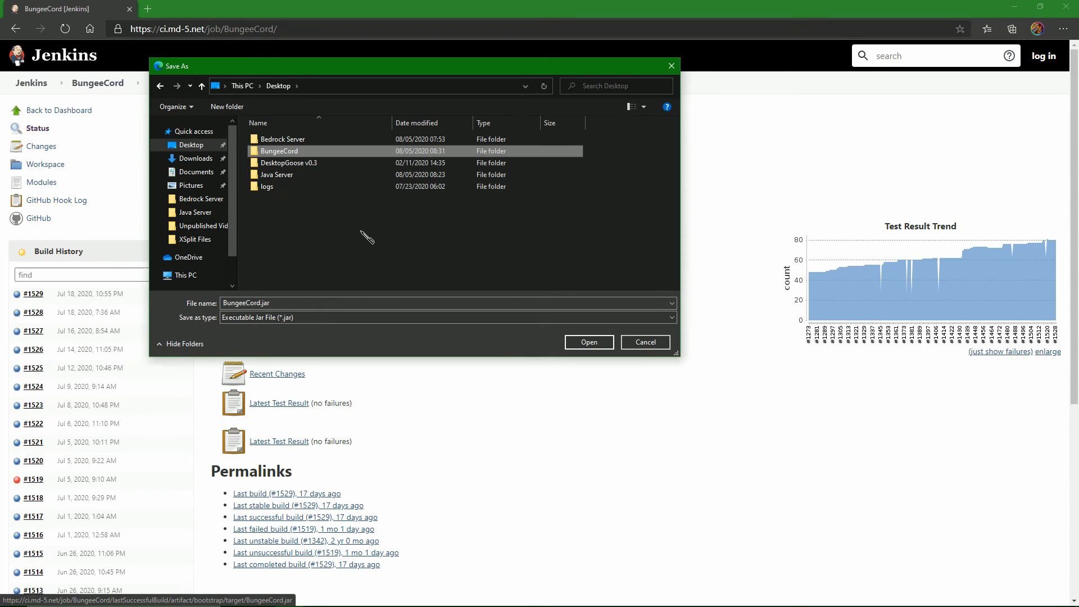
double_click(297, 153)
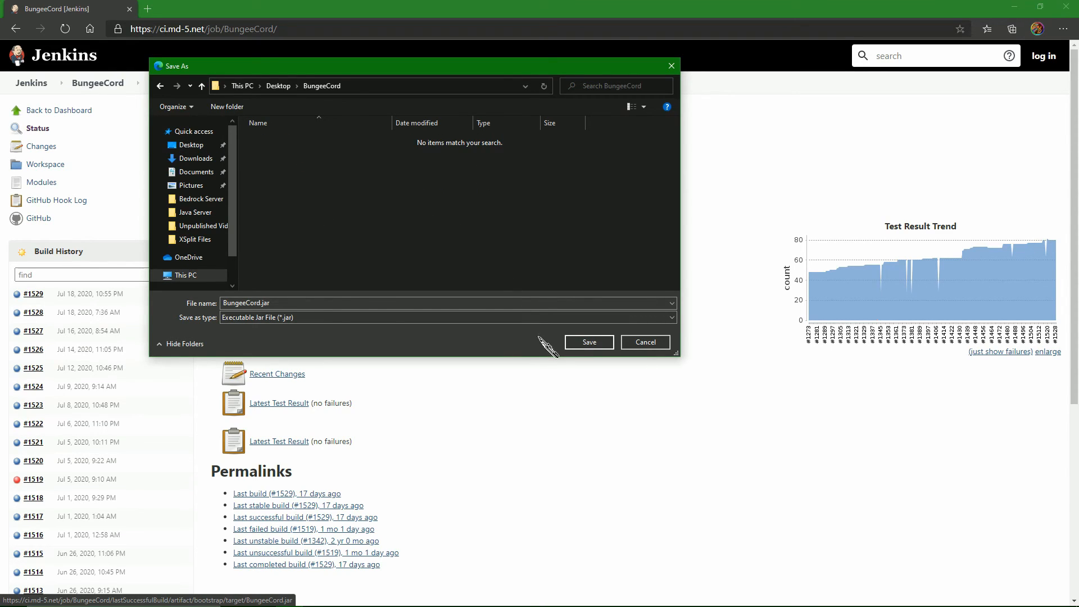
left_click(588, 343)
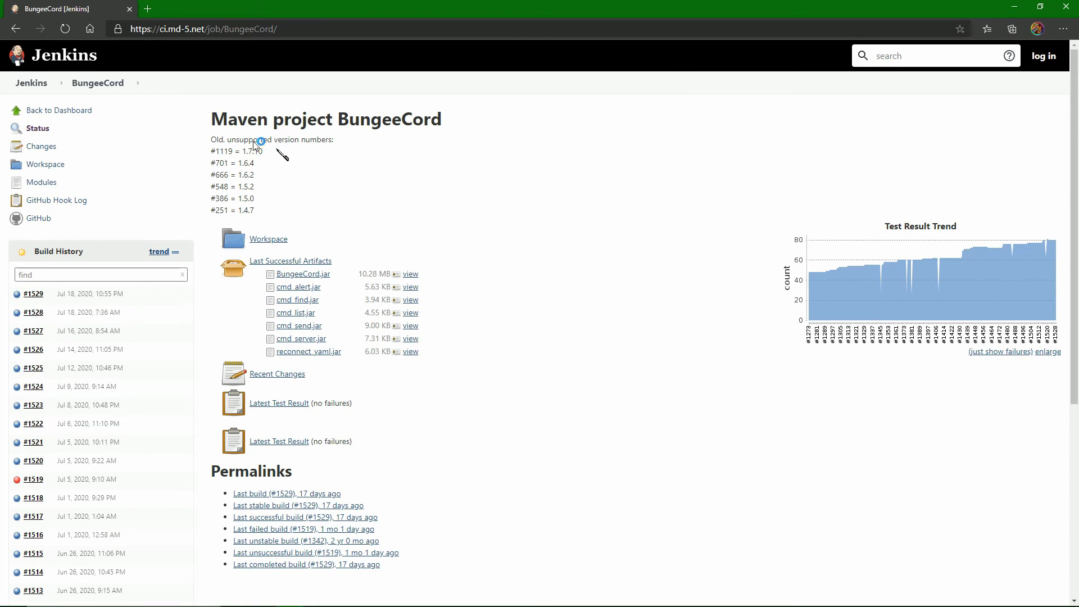
Search the web for "Spigot BuildTools" in a new browser tab.
left_click(147, 9)
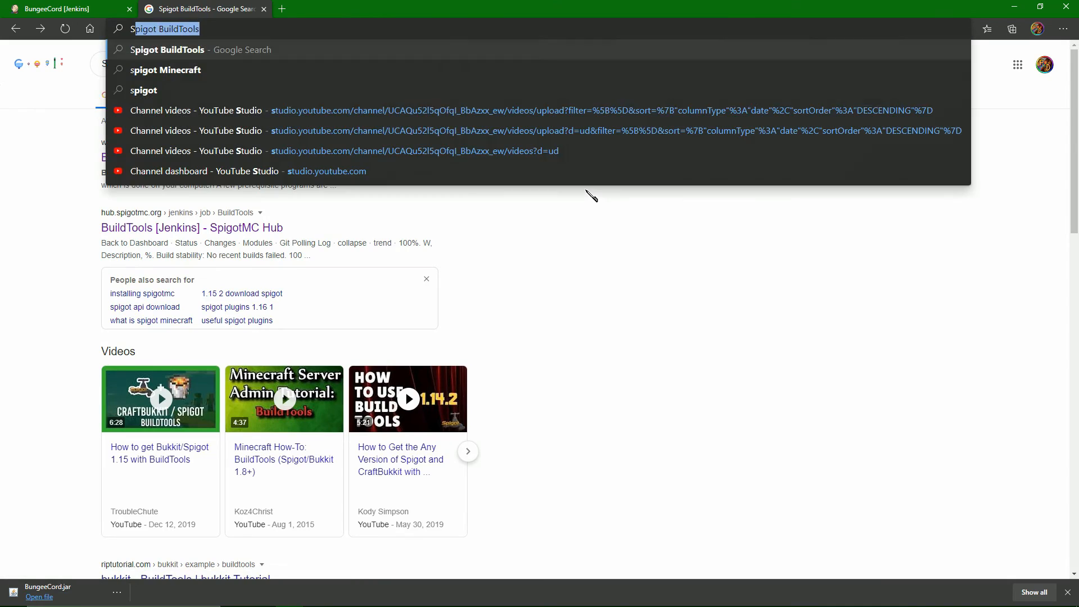
type("Spigot BuildTools")
key("Return")
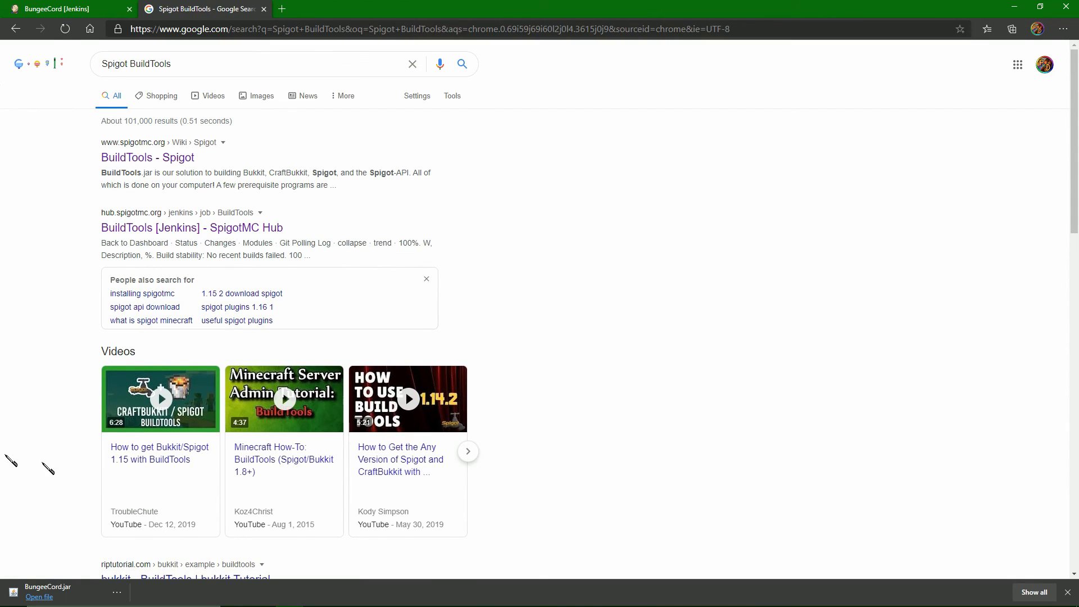
Open the "BuildTools [Jenkins] - SpigotMC Hub" search result and highlight the Last Successful Artifacts heading.
left_click_drag(99, 212, 290, 232)
left_click(291, 231)
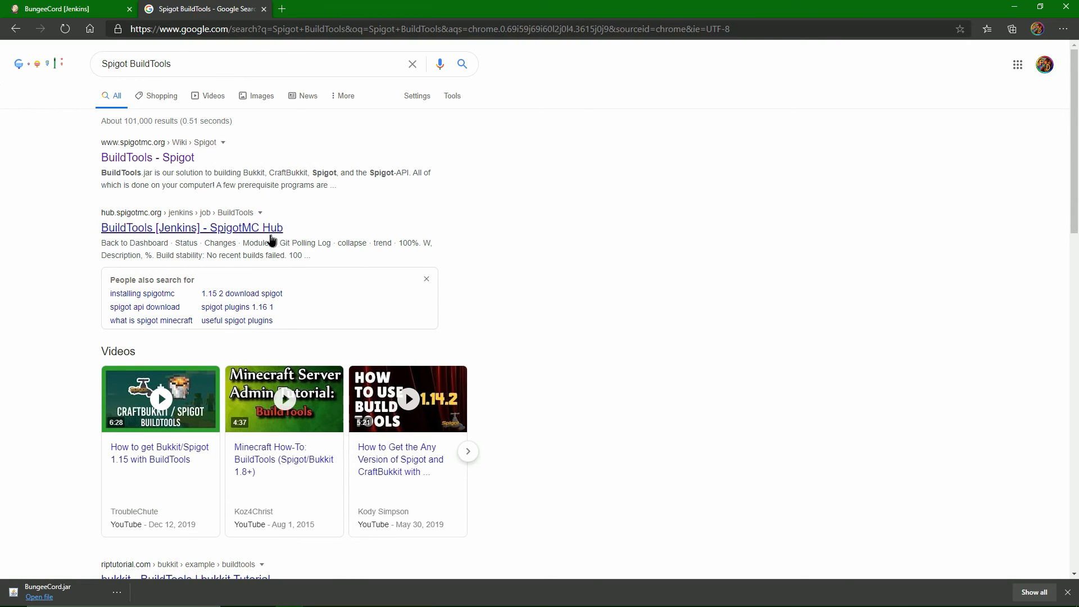
left_click(271, 235)
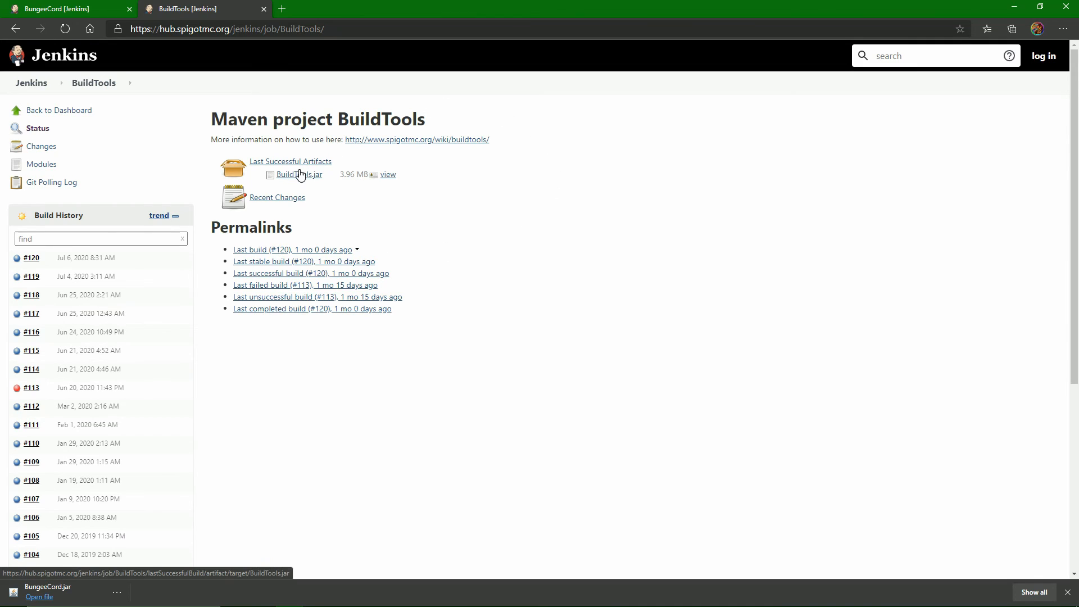
left_click_drag(268, 172, 247, 162)
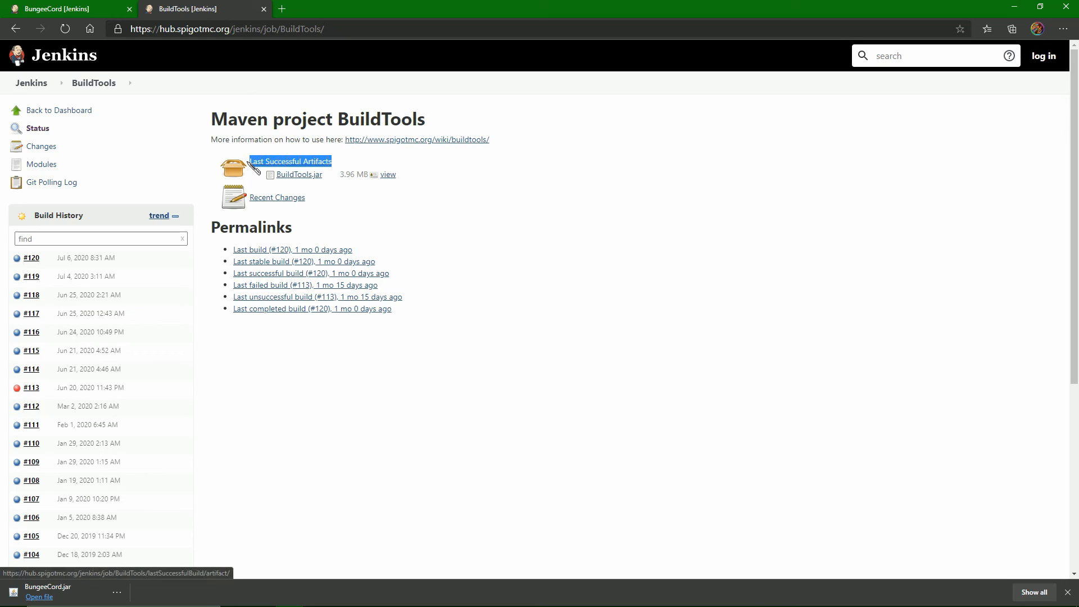
Download BuildTools.jar from the last successful artifacts into a newly created Desktop folder named New folder.
left_click(298, 175)
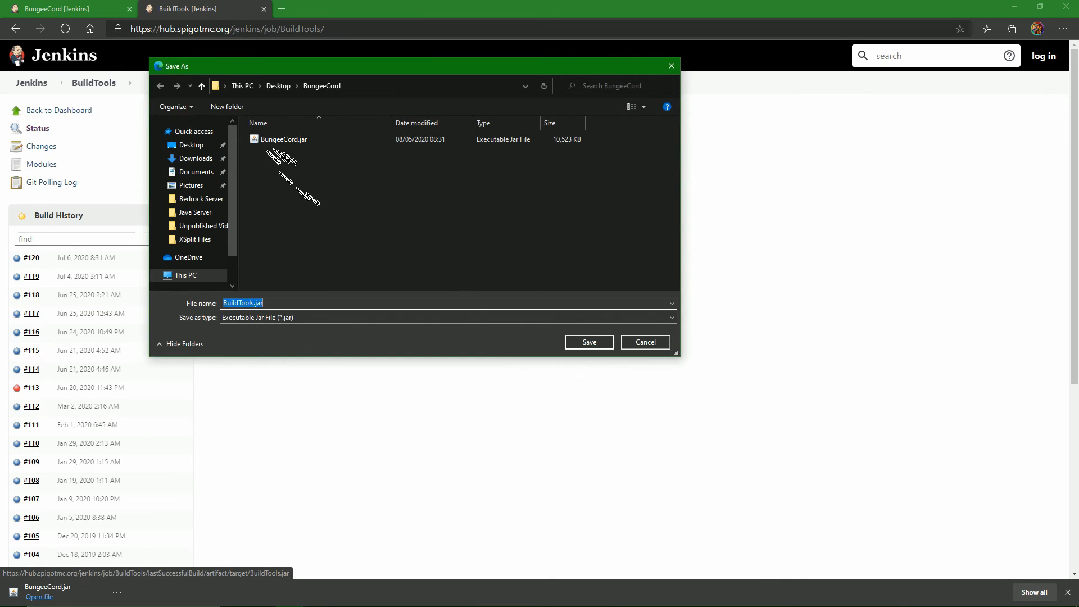
left_click(278, 86)
right_click(283, 212)
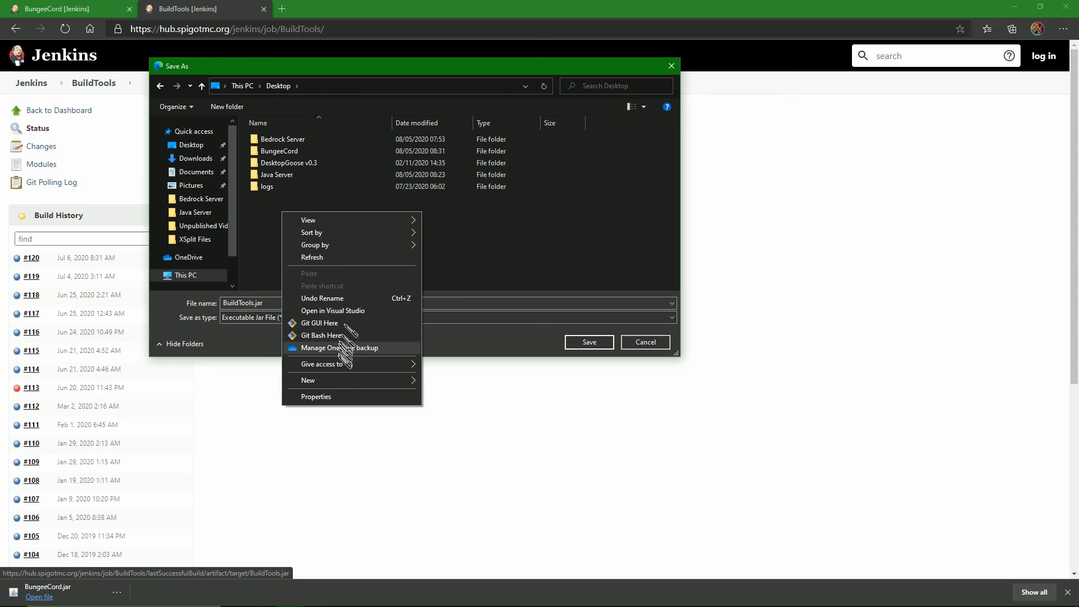
mouse_move(349, 381)
left_click(323, 233)
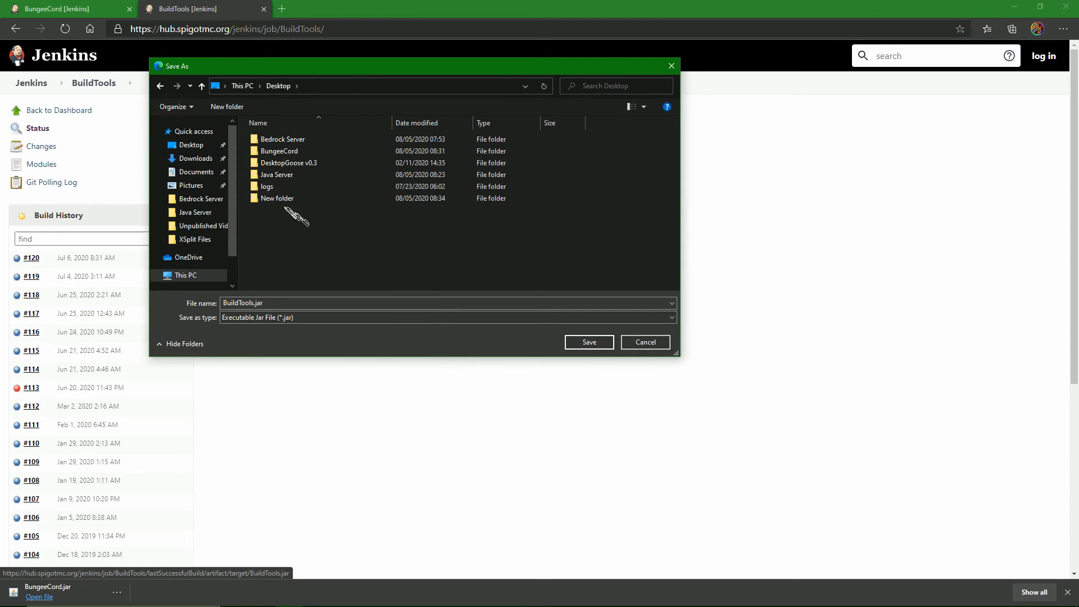
double_click(286, 199)
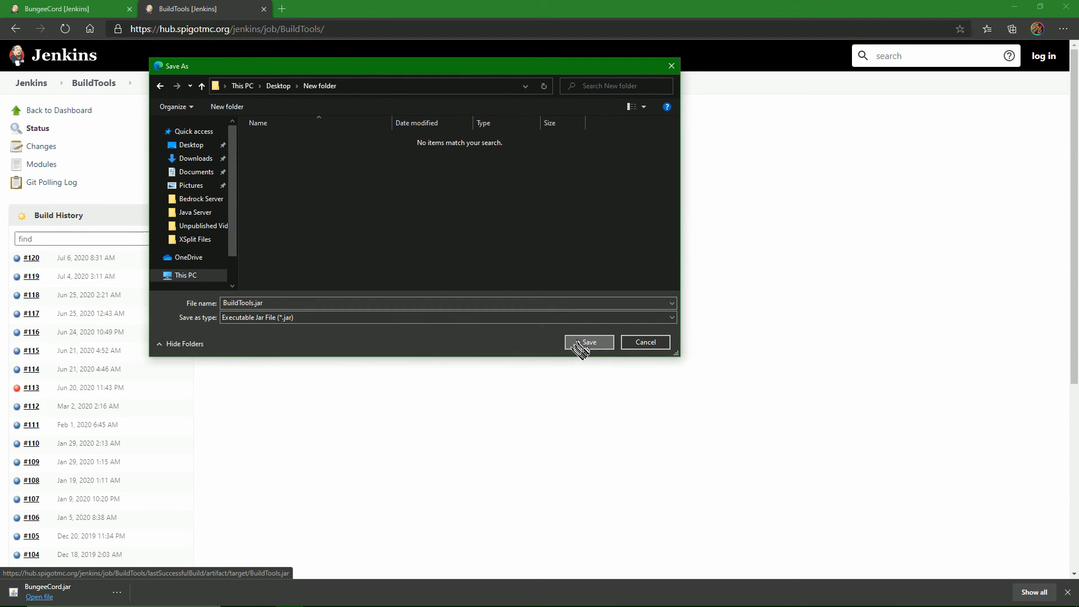
left_click(584, 344)
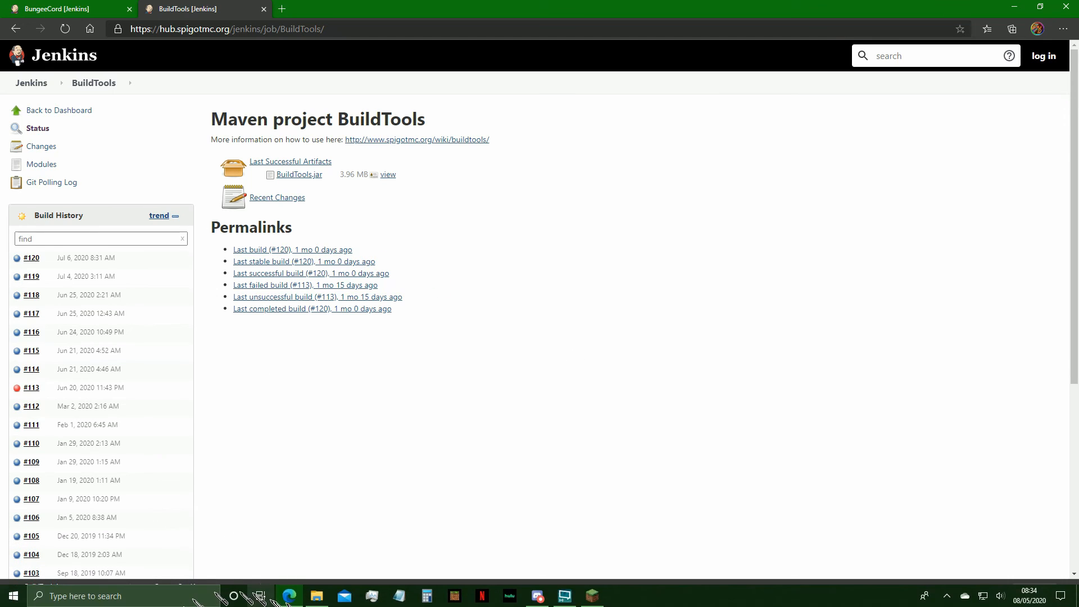
Open the Desktop's New folder in File Explorer and check its context options for Git Bash Here.
left_click(315, 595)
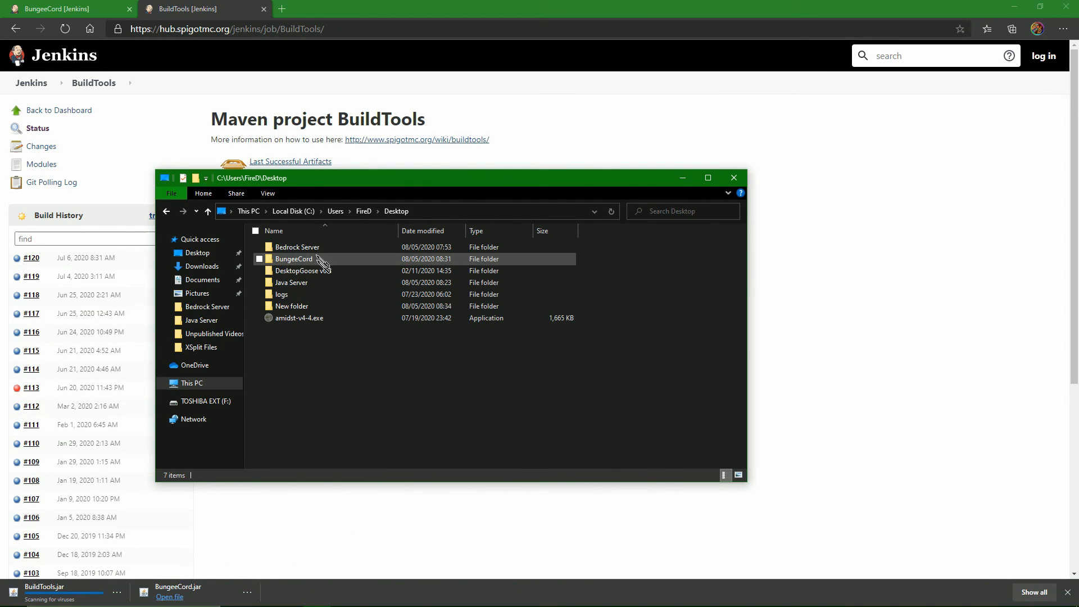
double_click(312, 306)
right_click(309, 297)
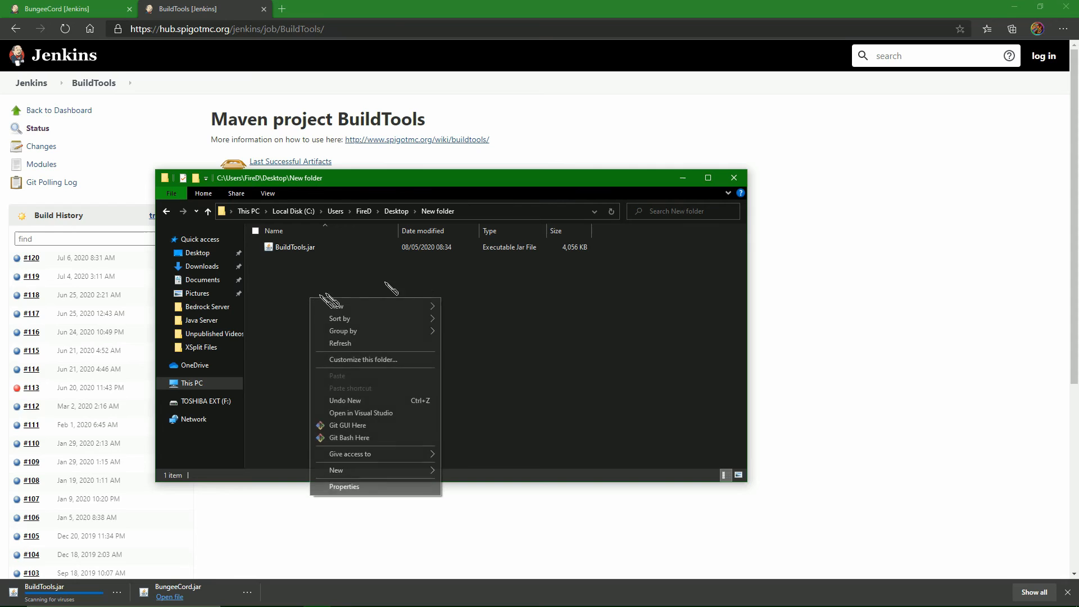
left_click(521, 383)
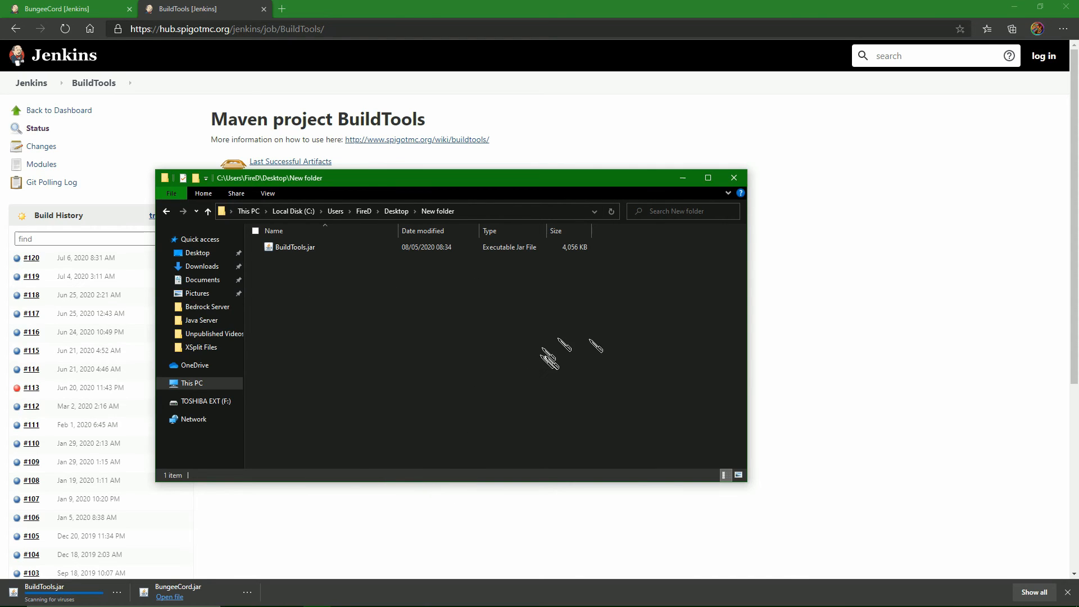
right_click(401, 317)
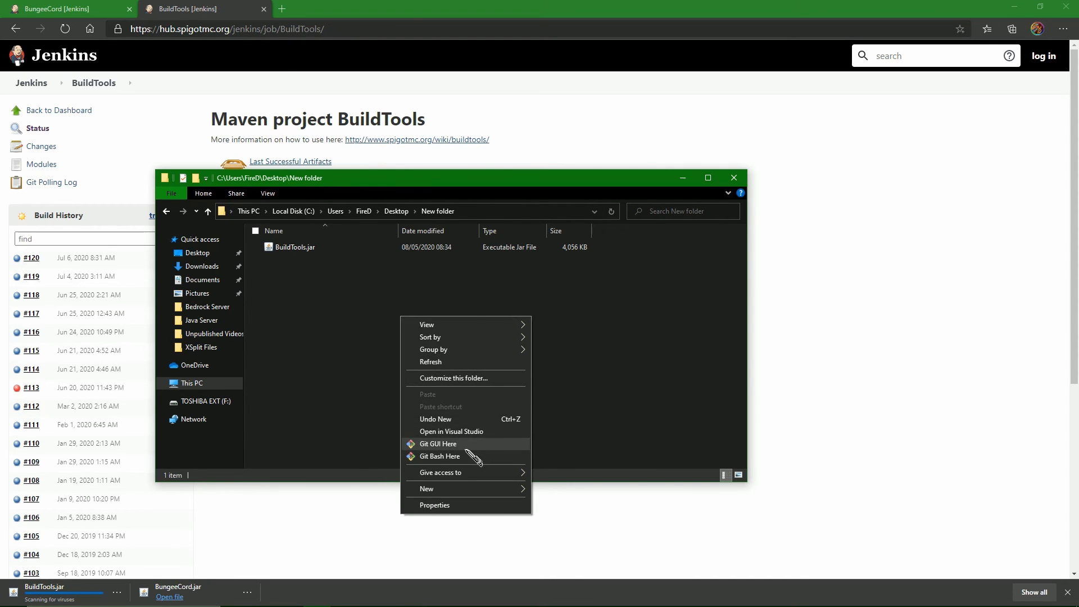
left_click(814, 307)
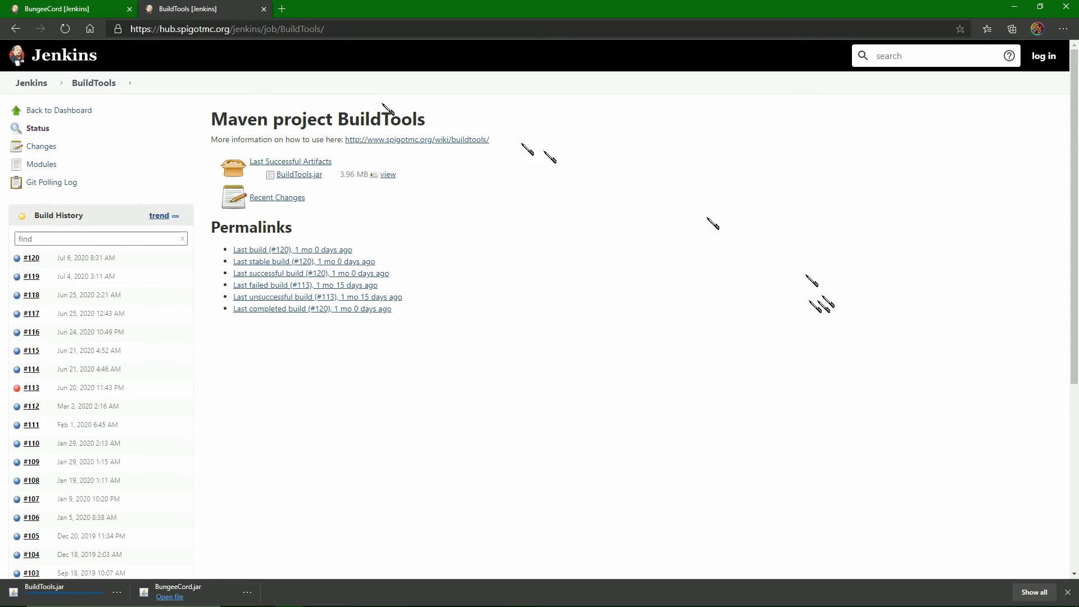
Search the web for "Git" in a new browser tab and close that tab.
left_click(282, 8)
type("Git")
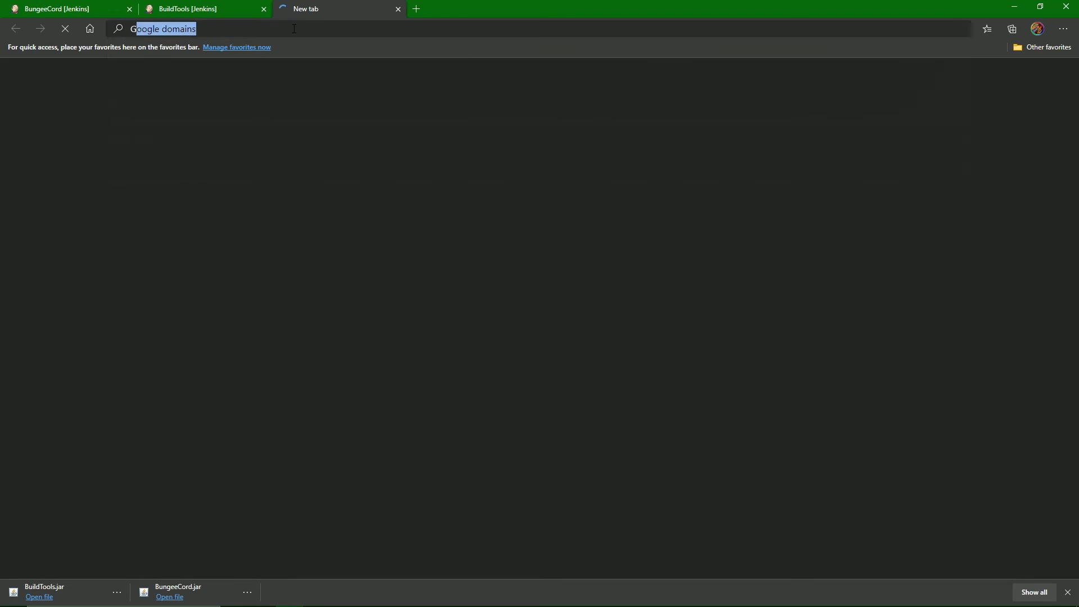
key("Return")
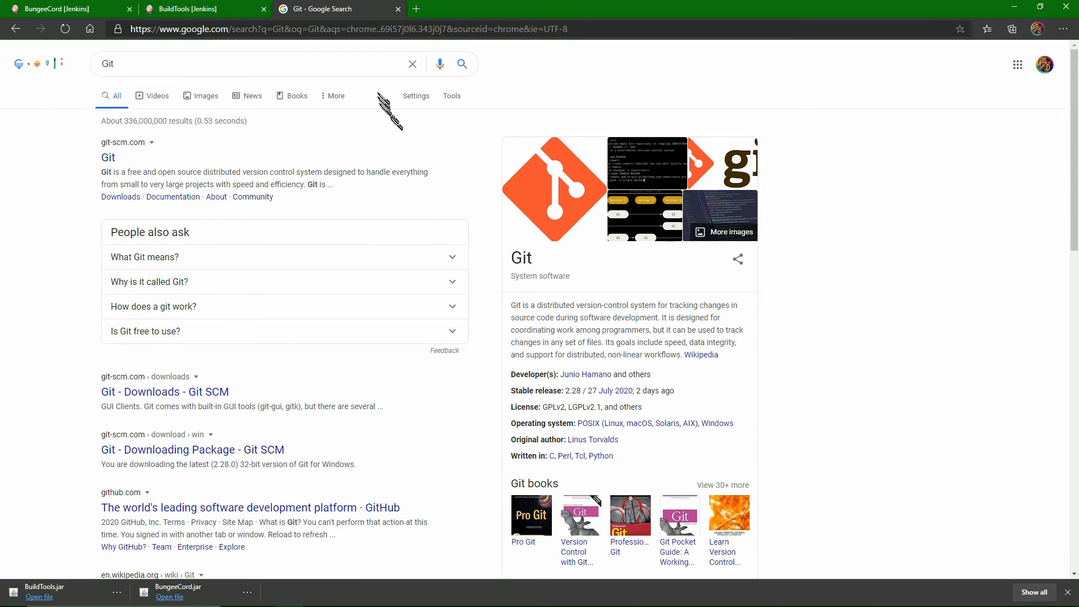
left_click(398, 9)
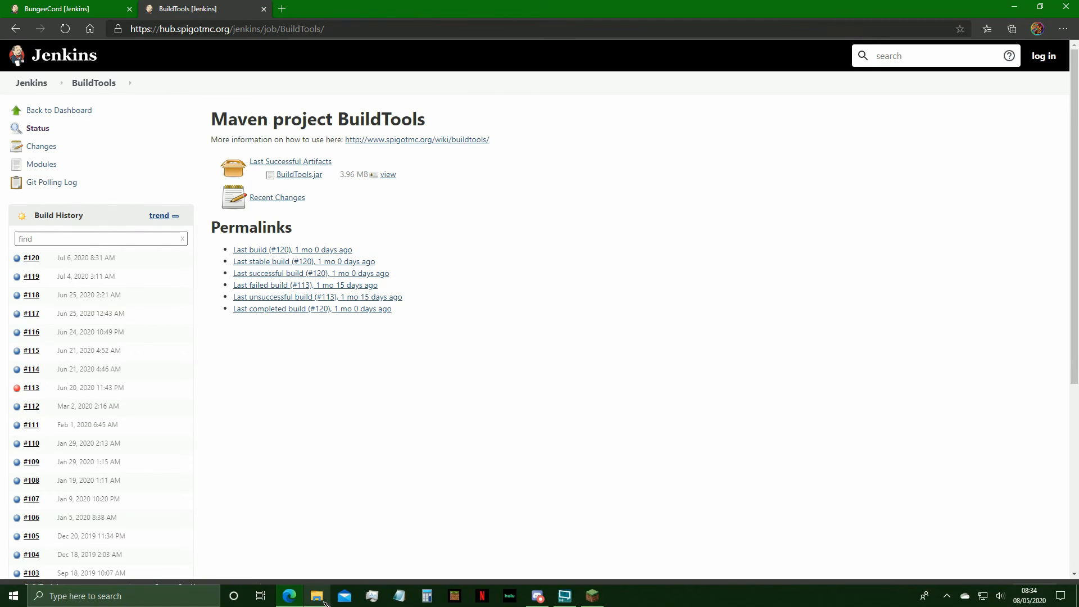
Switch to File Explorer and open Git Bash in the Desktop's New folder containing BuildTools.jar.
left_click(317, 596)
right_click(350, 399)
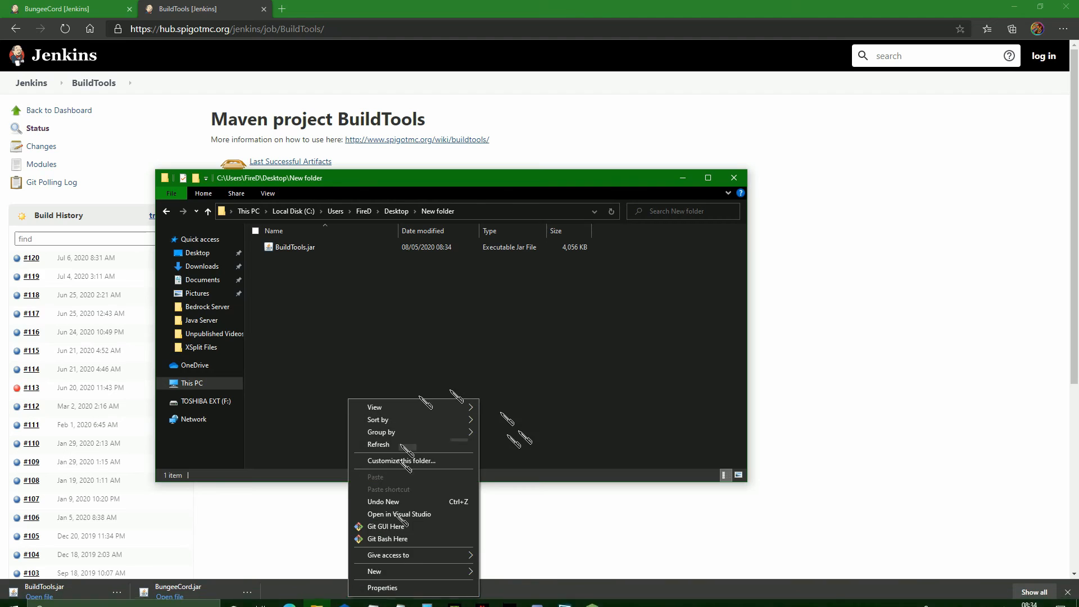
left_click(413, 543)
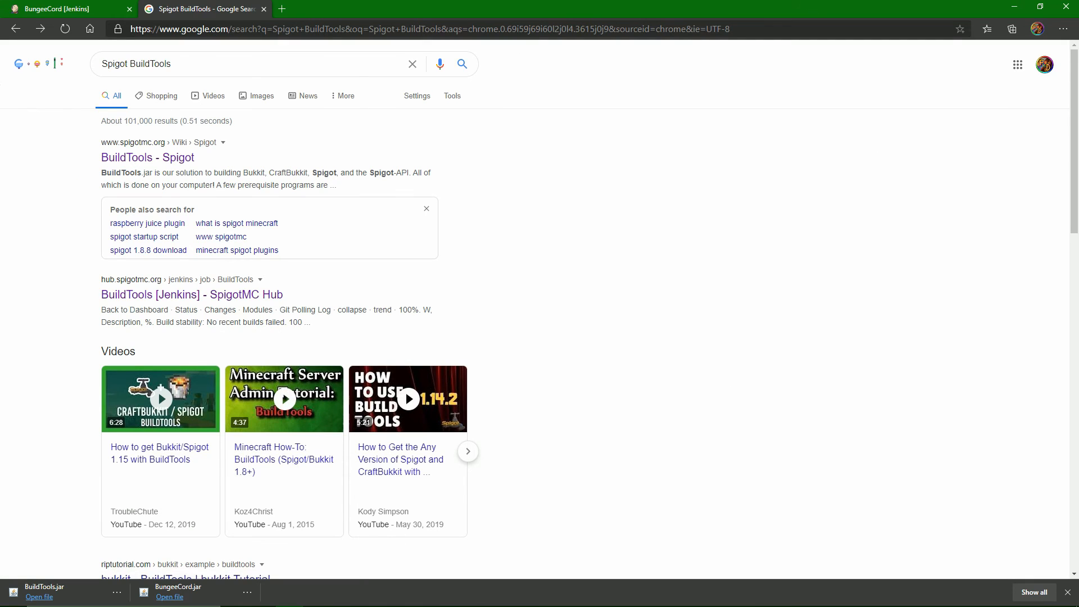
Open the "BuildTools - Spigot" search result and review the build commands in the wiki's Versions section.
left_click_drag(90, 159, 218, 165)
left_click(225, 162)
left_click(164, 161)
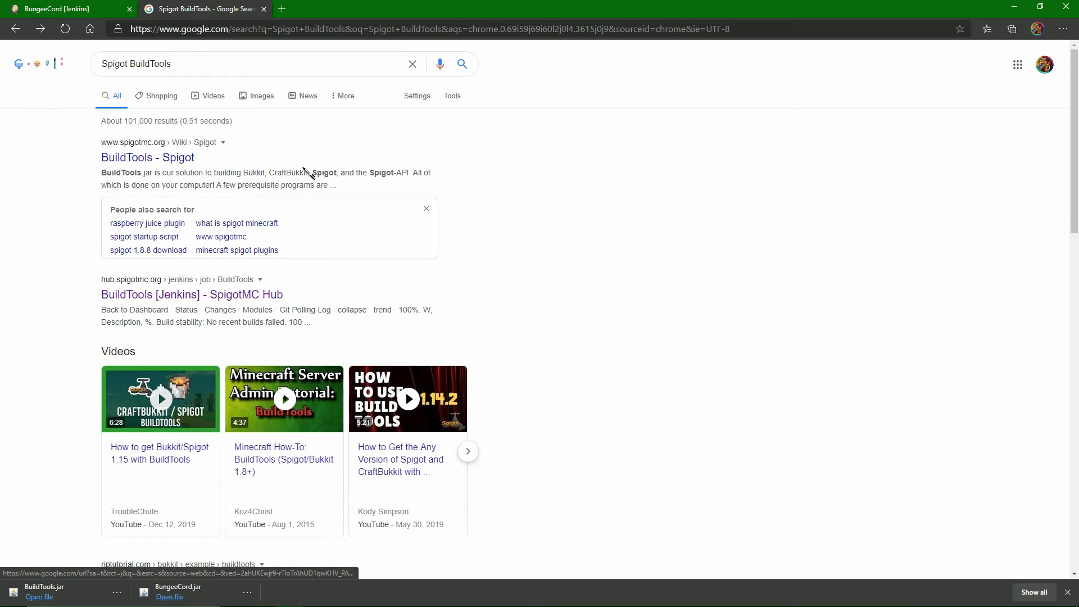
scroll(489, 255, "down", 10)
scroll(481, 247, "down", 20)
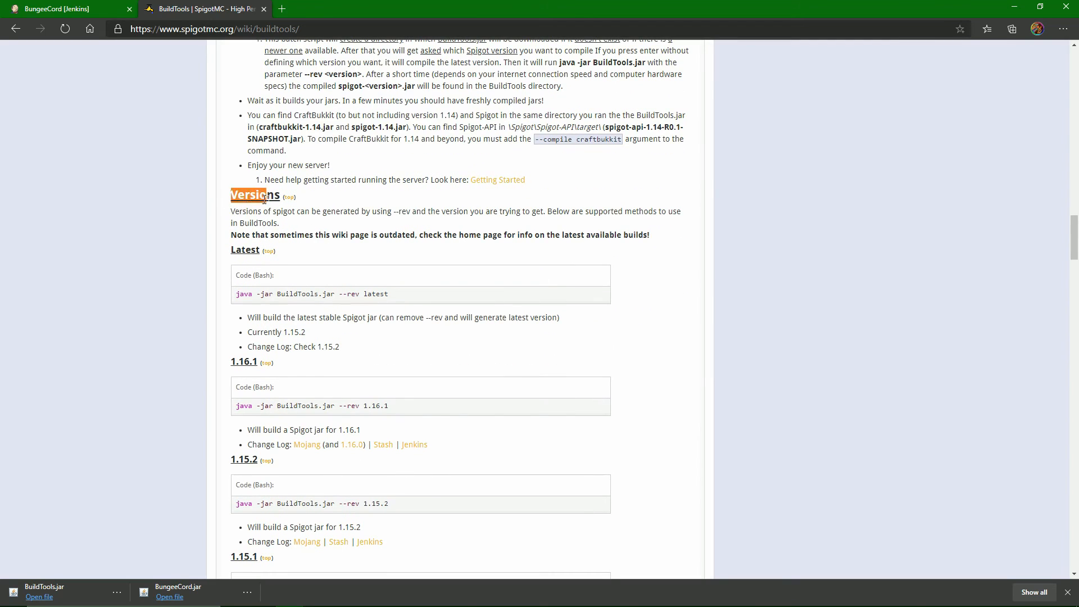
scroll(331, 259, "down", 1)
left_click_drag(236, 212, 411, 221)
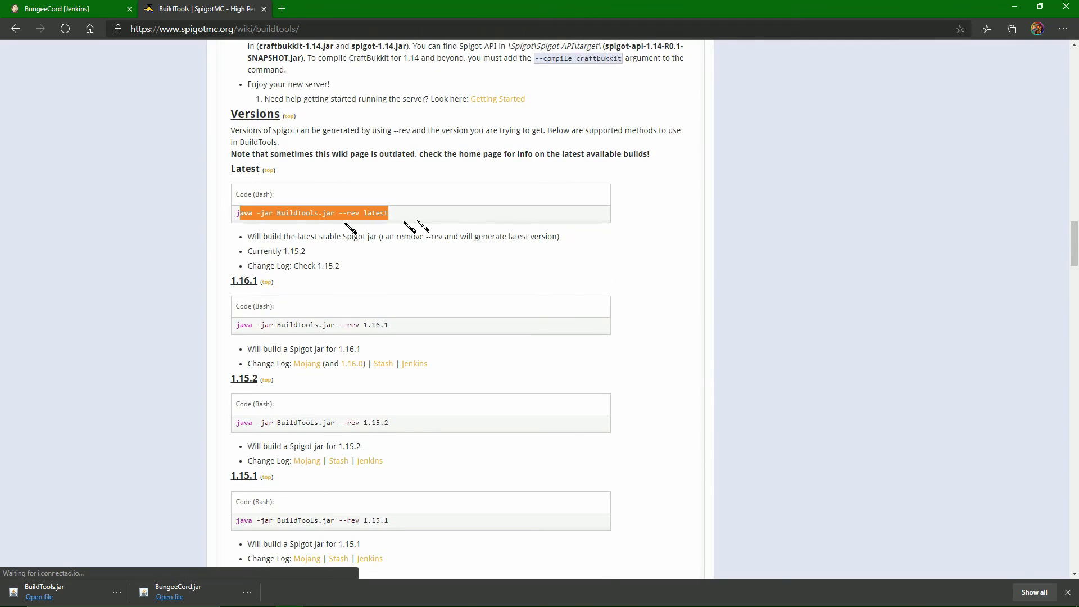
left_click(495, 254)
scroll(400, 331, "down", 2)
scroll(281, 360, "up", 2)
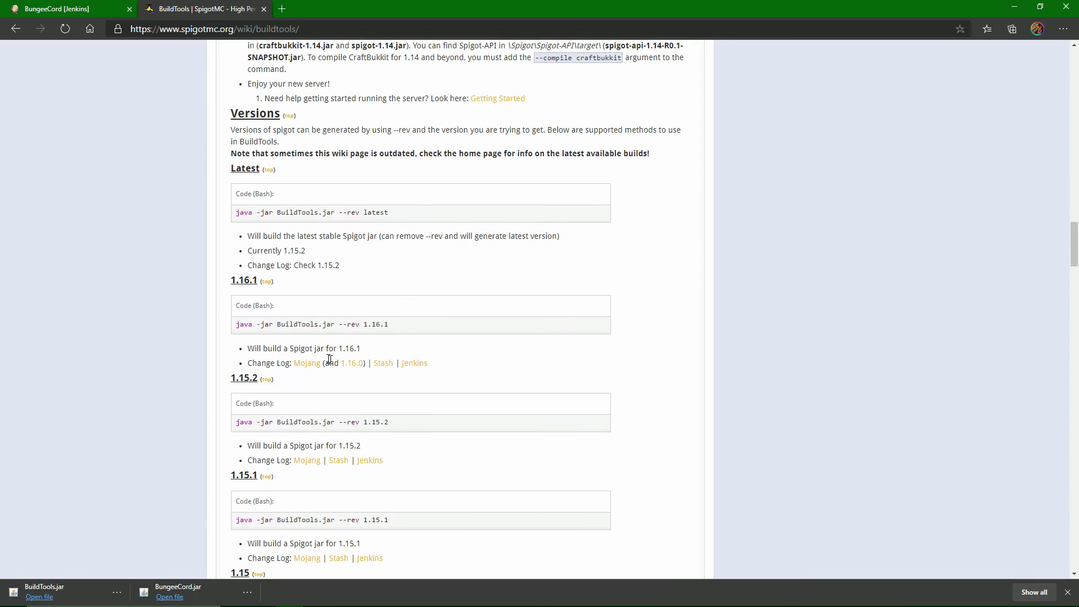
Copy the 1.16.1 build command from the wiki and run java -jar BuildTools.jar --rev 1.16.1 in Git Bash.
left_click_drag(236, 325, 380, 327)
right_click(287, 326)
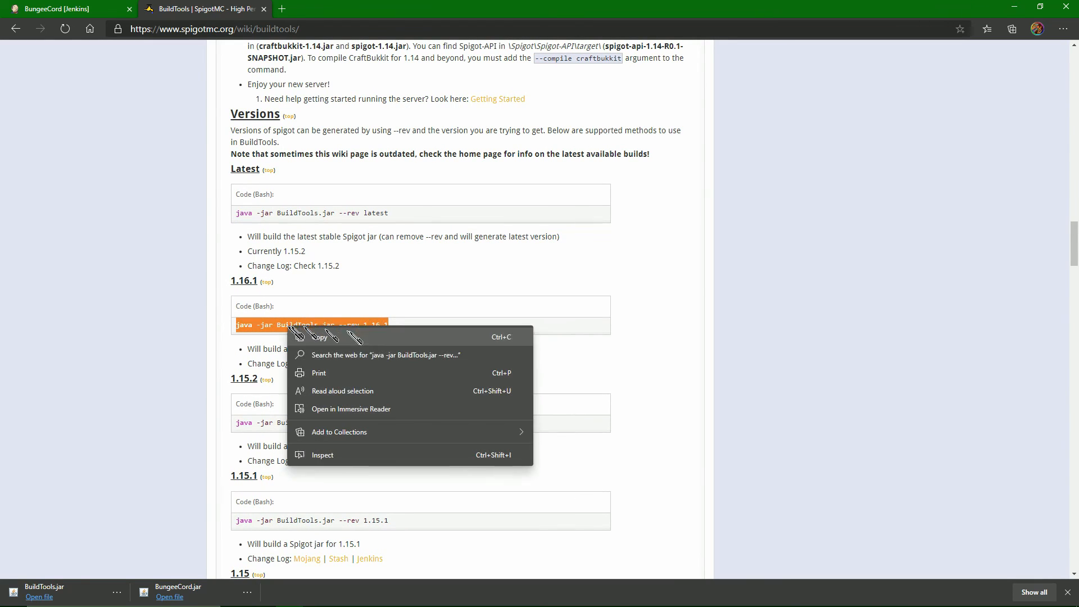
left_click(304, 335)
mouse_move(327, 599)
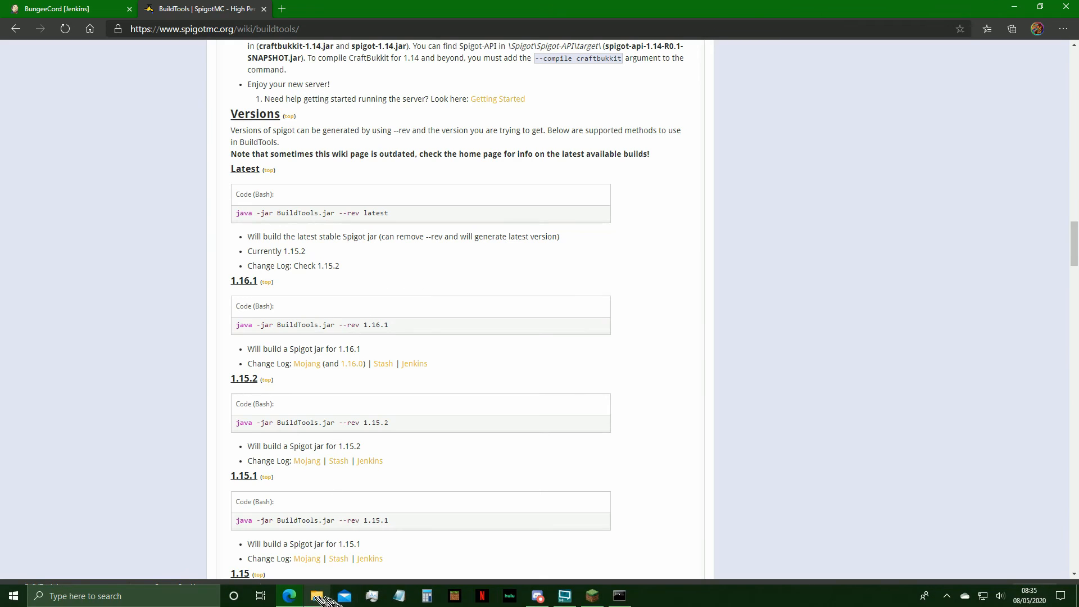
left_click(618, 598)
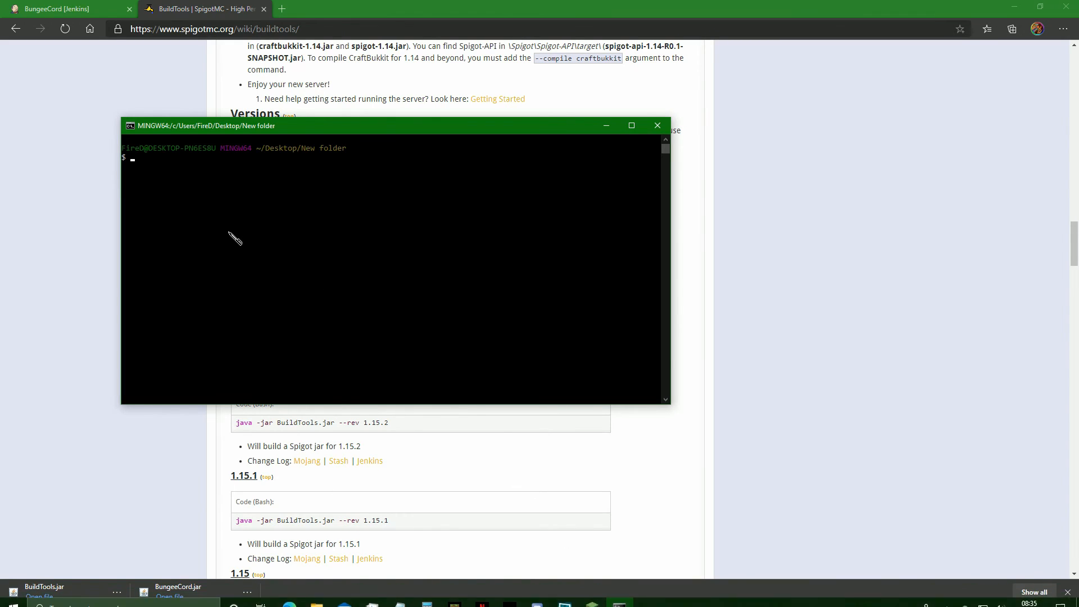
key("shift+Insert")
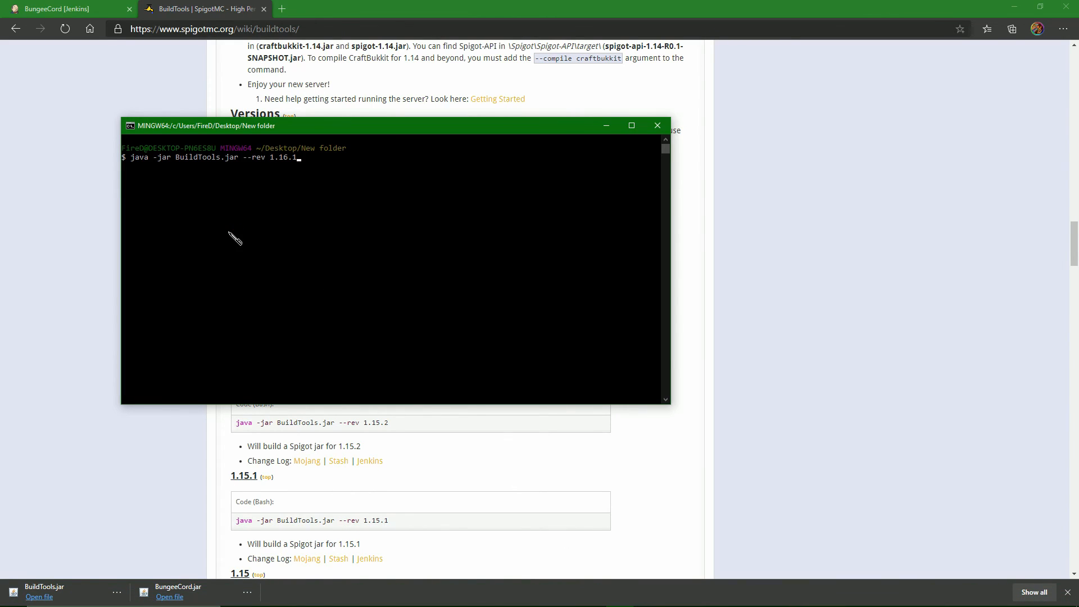
key("Return")
Copy the suggested command from the Git Bash output and run java -Xmx1024M -jar BuildTools.jar --rev 1.16.1.
key("Up")
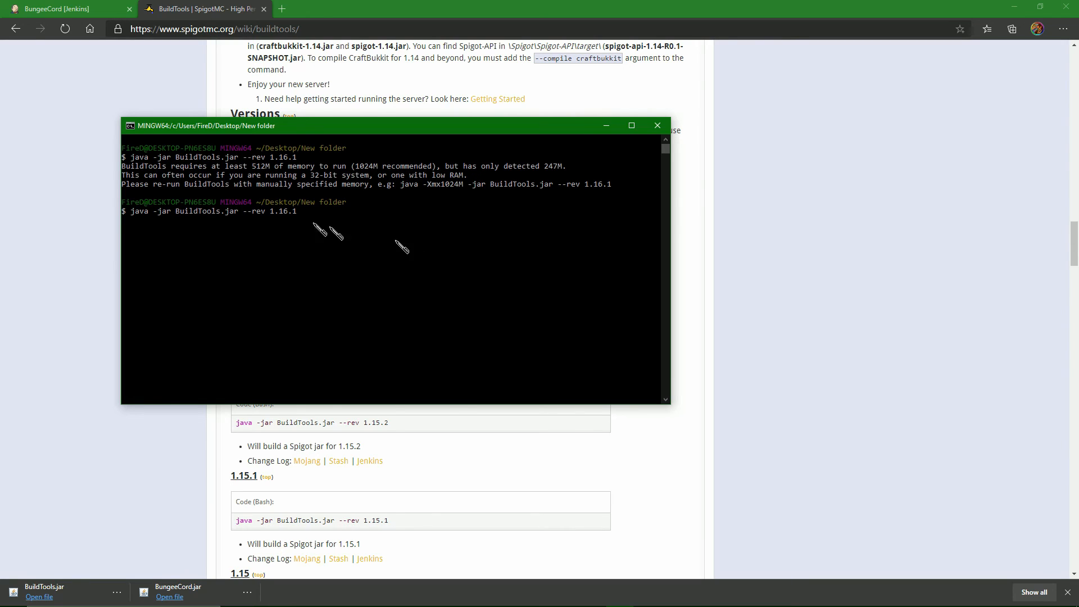
left_click_drag(127, 187, 411, 191)
left_click(618, 182)
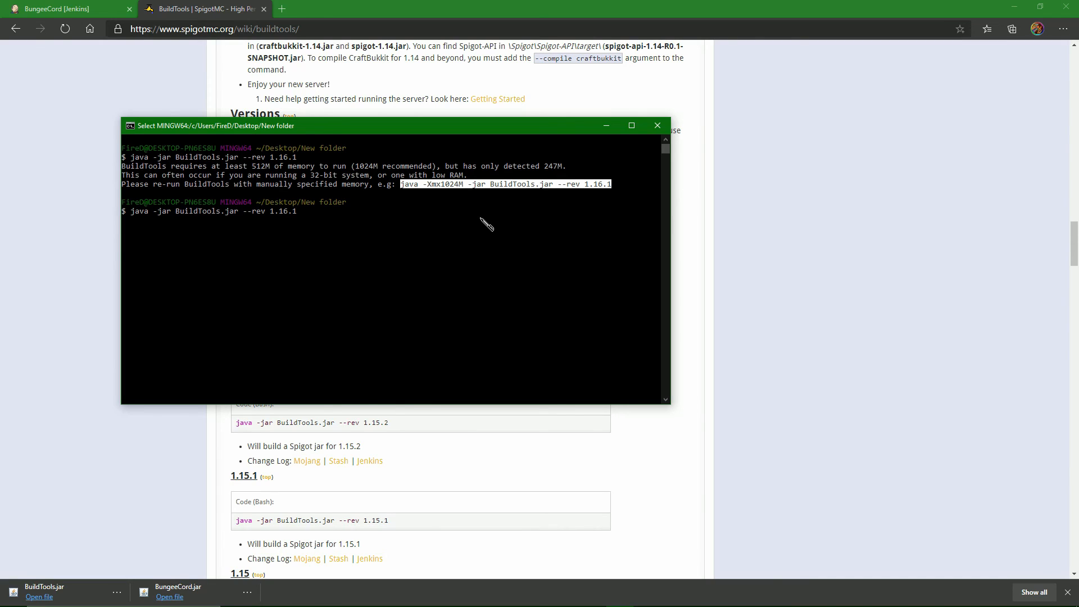
key("ctrl+c")
left_click(409, 238)
key("BackSpace")
key("BackSpace")
key("BackSpace")
key("BackSpace")
key("BackSpace")
key("BackSpace")
key("BackSpace")
key("BackSpace")
key("BackSpace")
key("BackSpace")
key("Delete")
key("Delete")
key("Delete")
key("Delete")
key("Delete")
key("Delete")
key("Delete")
key("Delete")
key("Delete")
key("Delete")
key("Delete")
key("Delete")
key("shift+Insert")
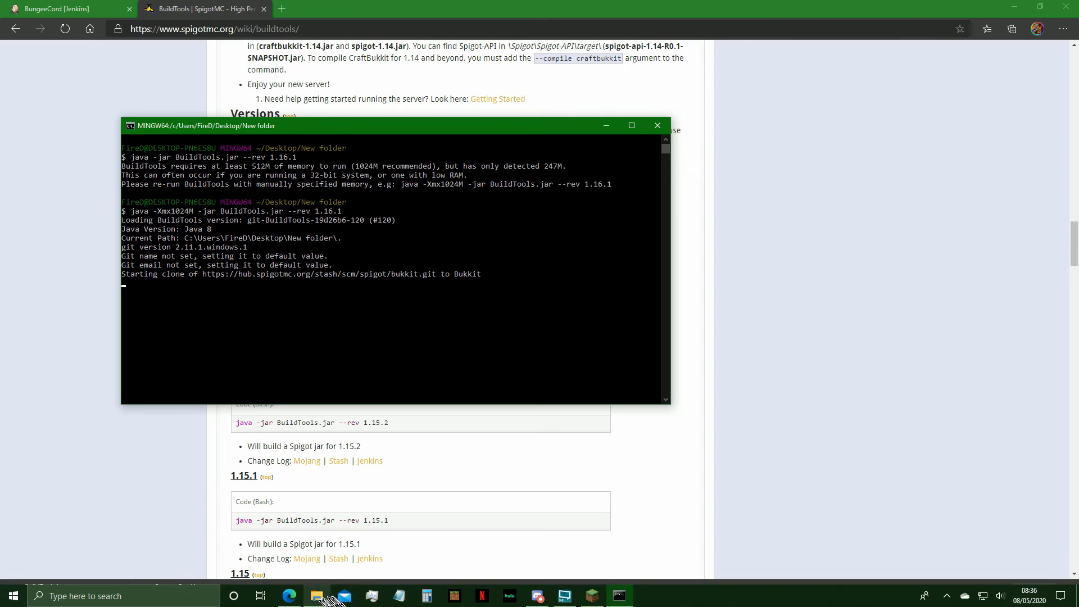
Create a batch file named RUNGEE.bat in the Desktop's BungeeCord folder and open it for editing.
left_click(316, 597)
left_click(396, 211)
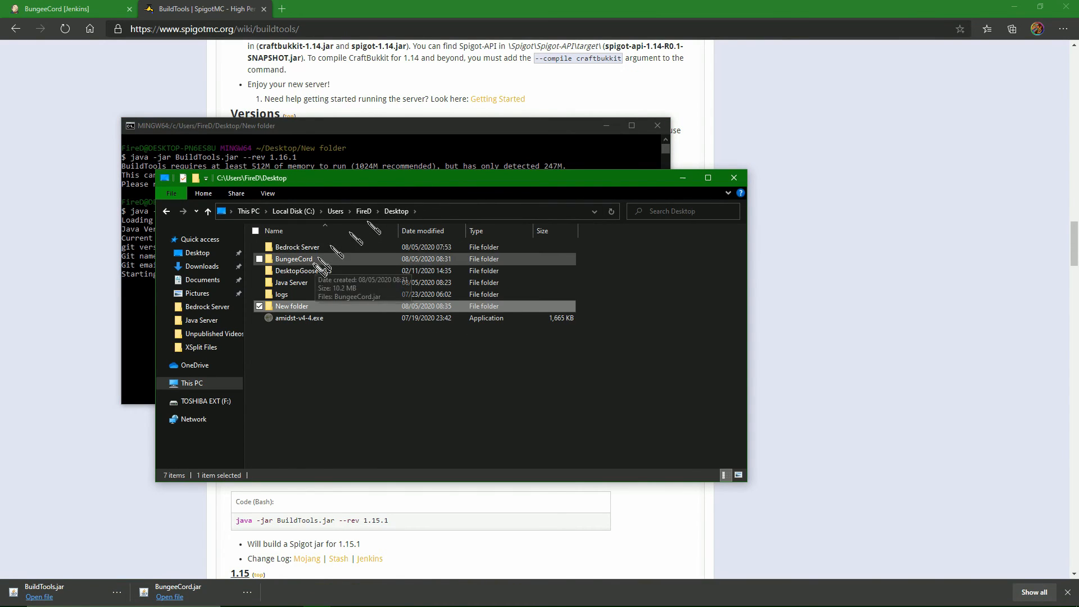
double_click(303, 260)
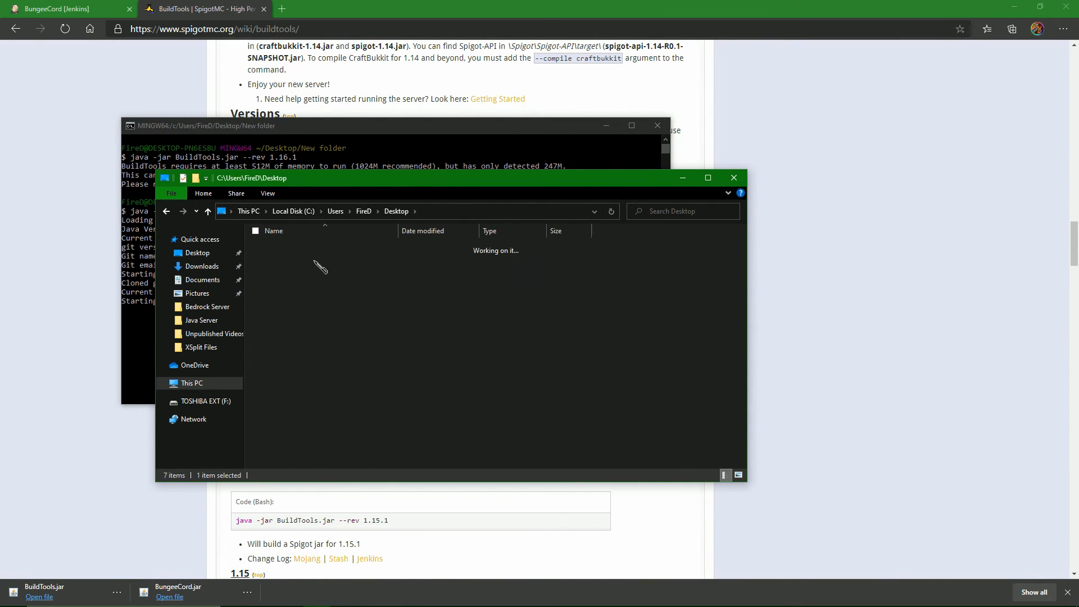
right_click(300, 319)
mouse_move(349, 490)
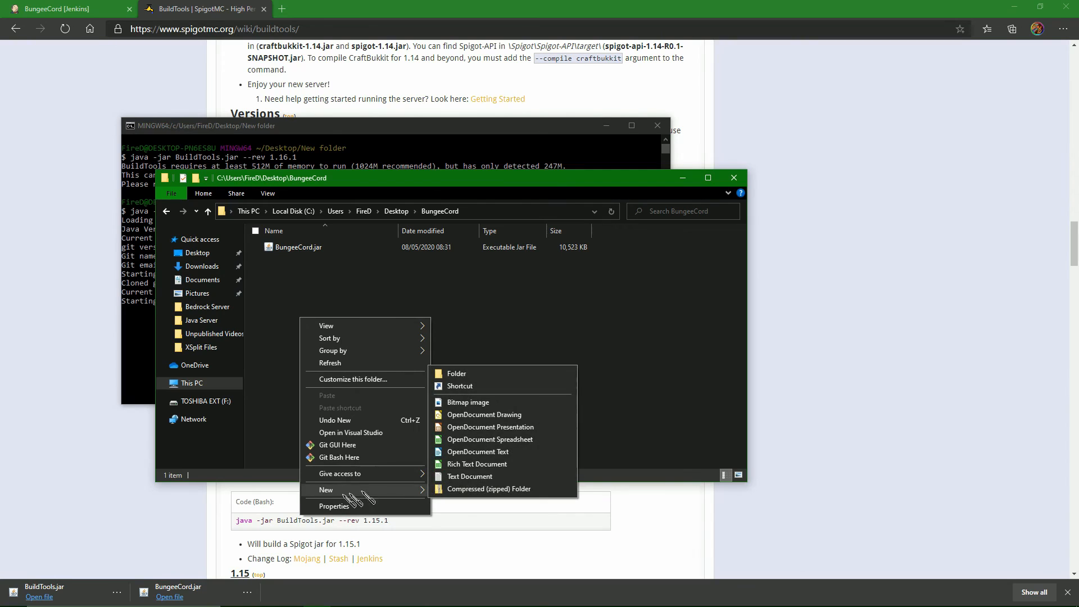
left_click(467, 478)
type("RUNGEE.bat")
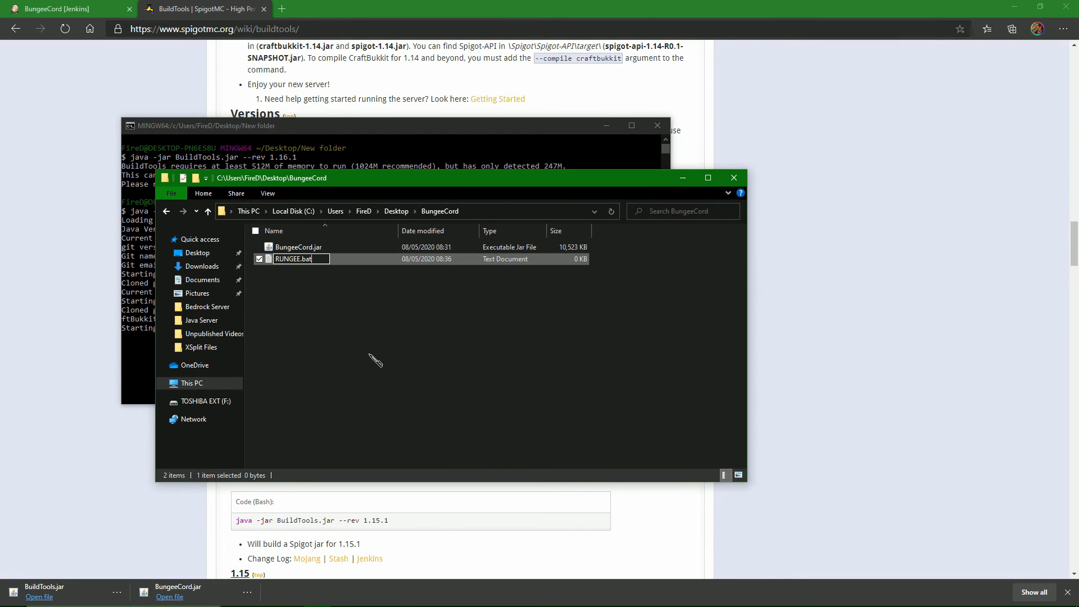
key("Return")
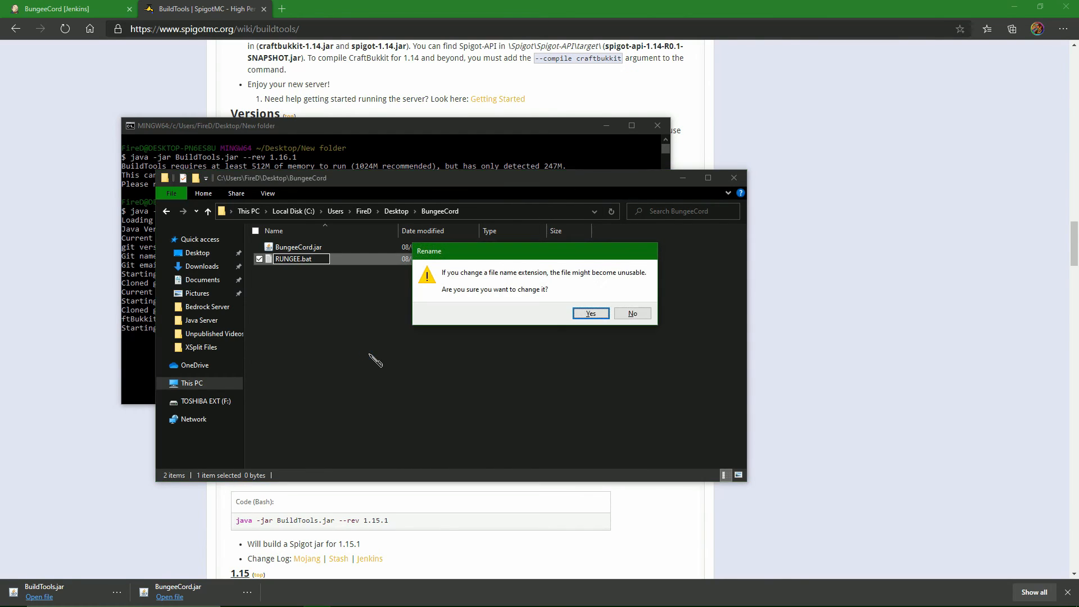
left_click(591, 313)
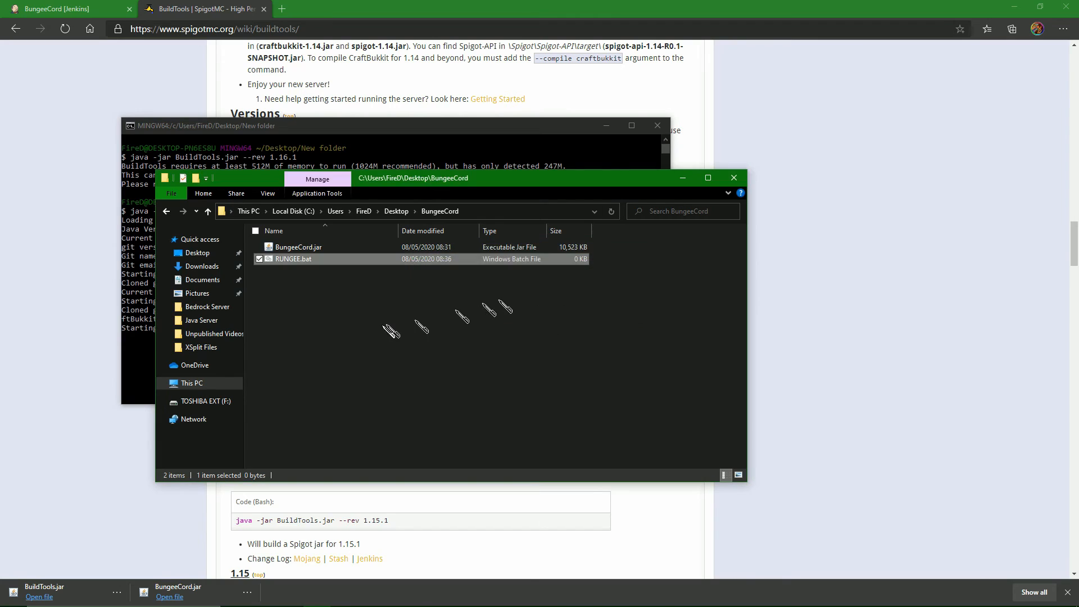
right_click(290, 259)
left_click(337, 279)
Return from the BuildTools wiki through the earlier searches to the new tab page and close that tab, keeping the BungeeCord Jenkins page.
left_click(76, 234)
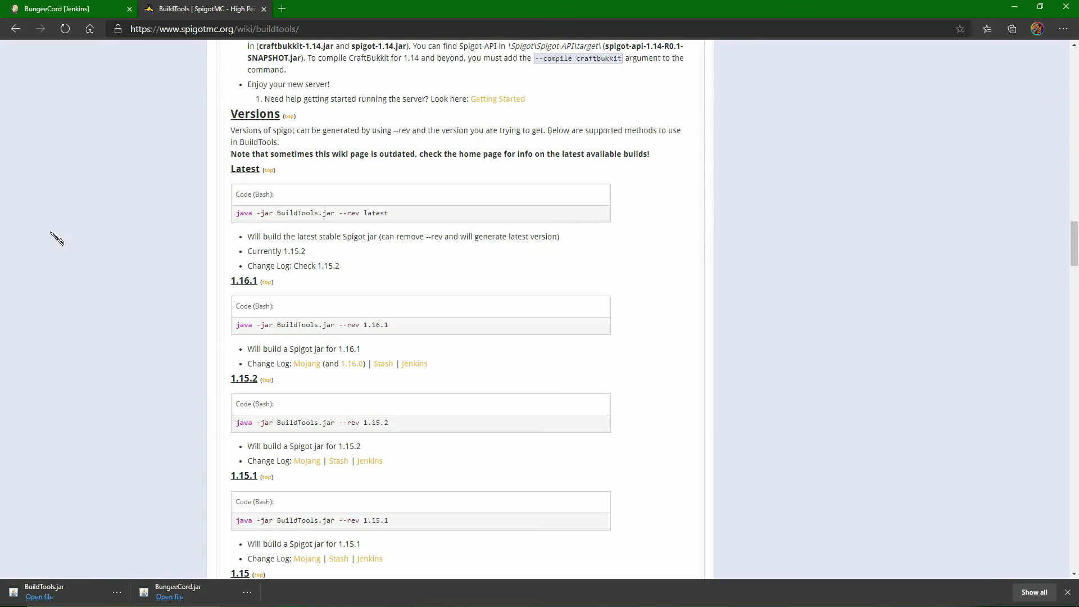
key("alt+Left")
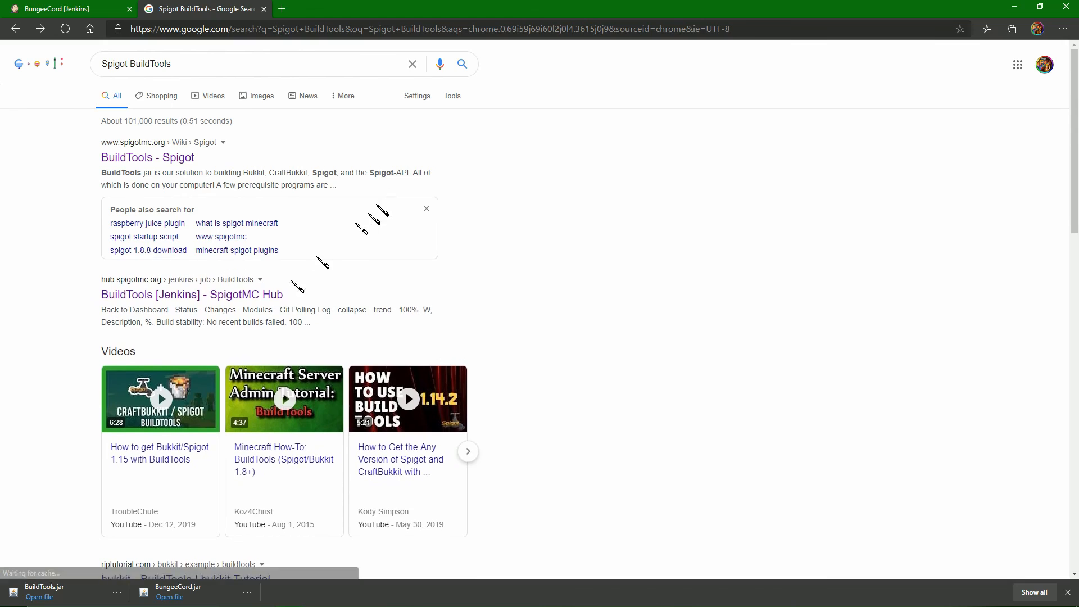
key("alt+Left")
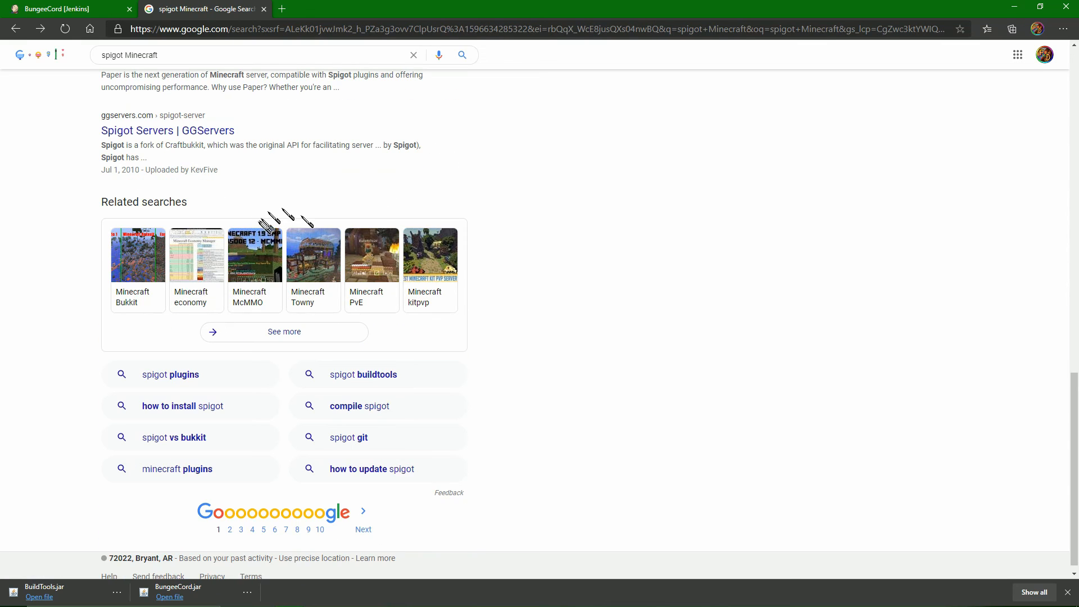
key("alt+Left")
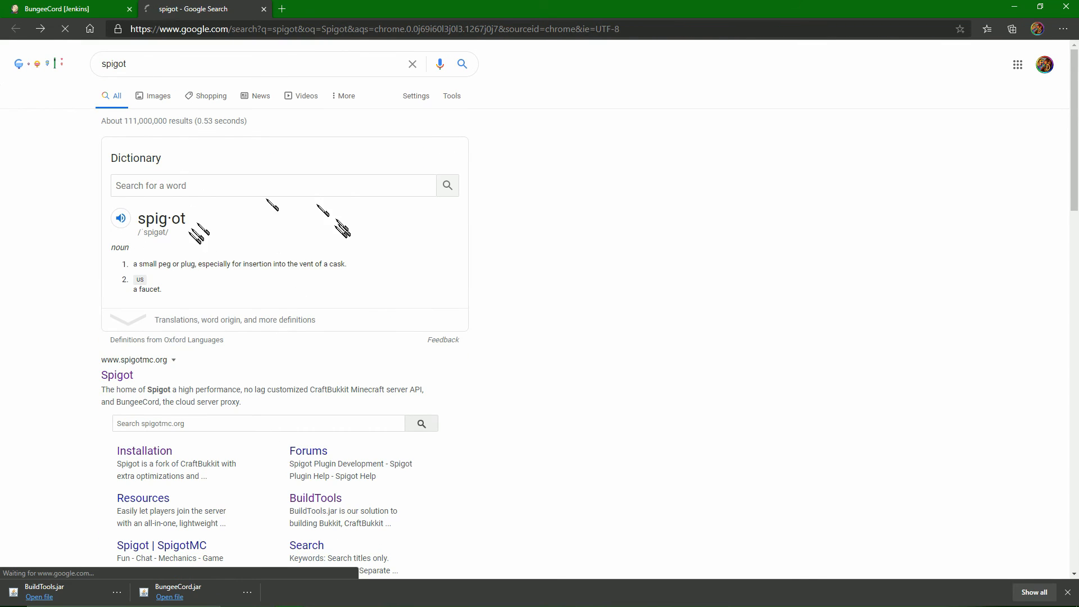
key("alt+Left")
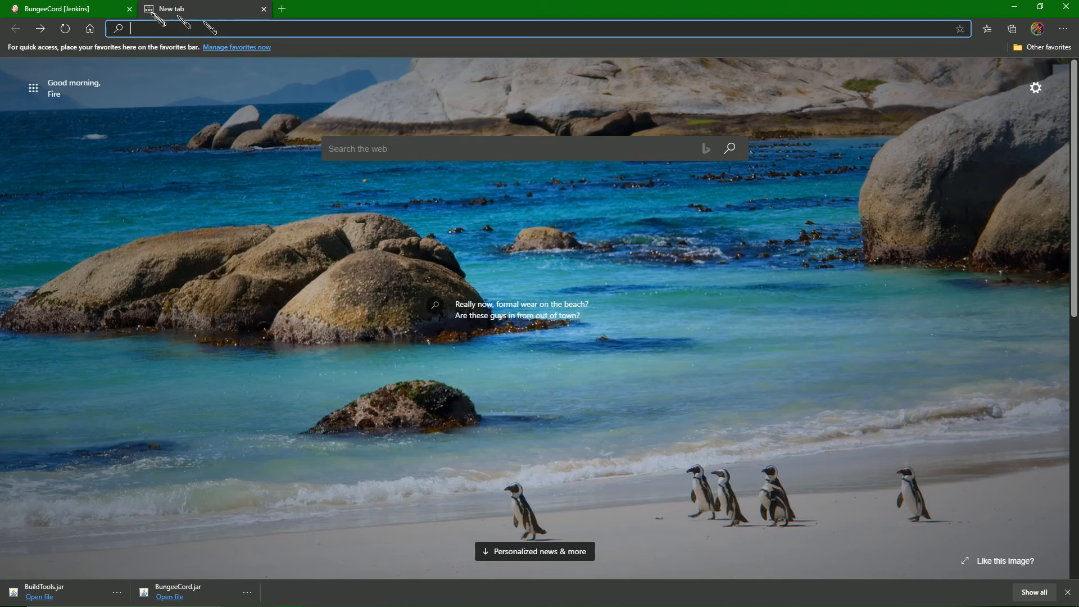
left_click(93, 10)
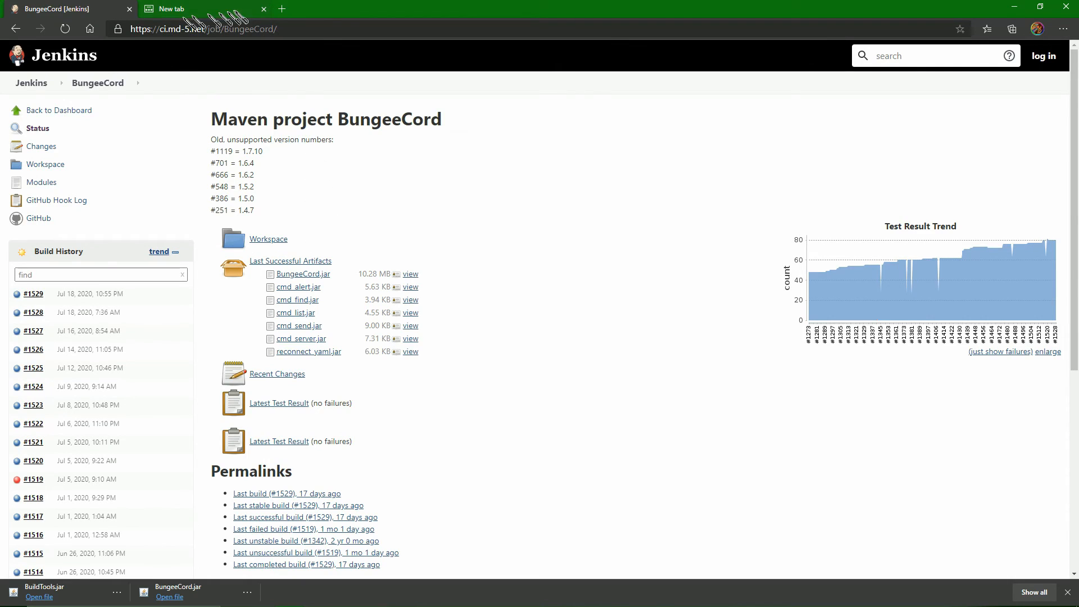
left_click(264, 9)
Search the web for BungeeCord, open its SpigotMC wiki page and go to the Windows section of the Installation guide.
left_click(233, 29)
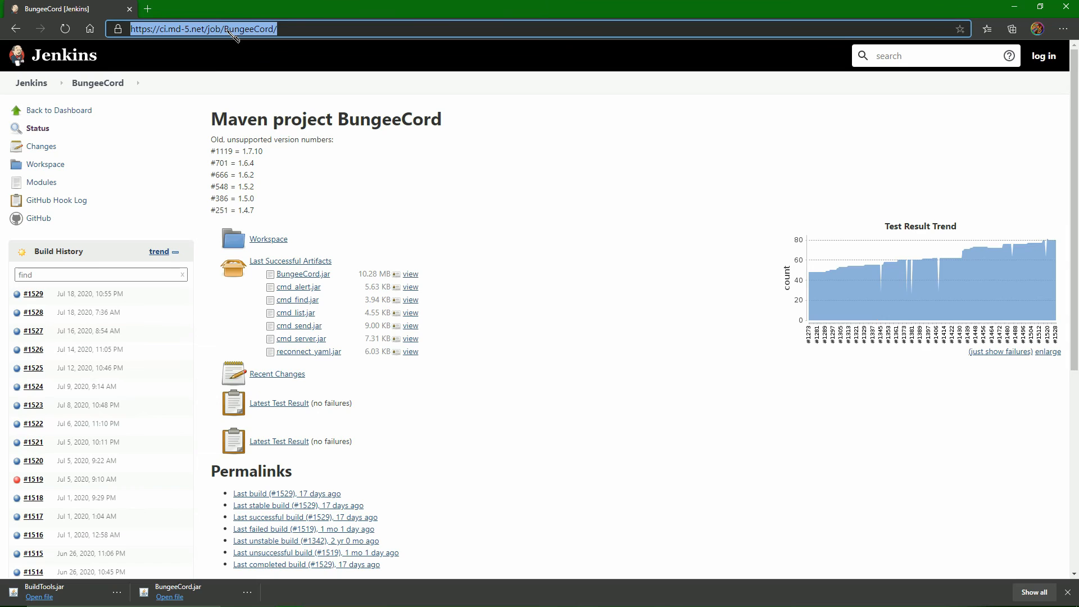
type("BungeeCo")
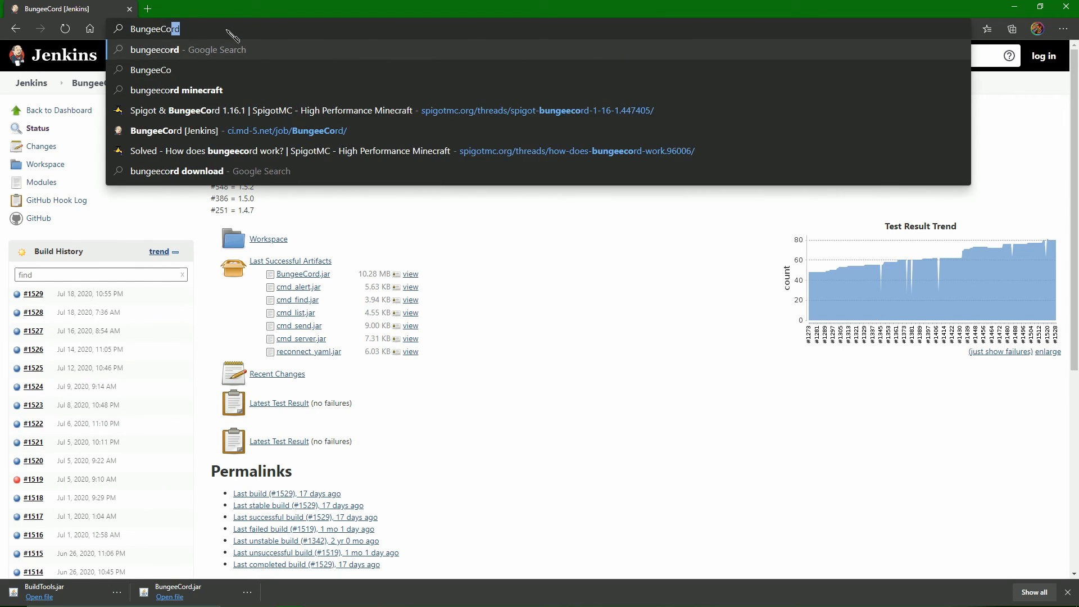
key("Return")
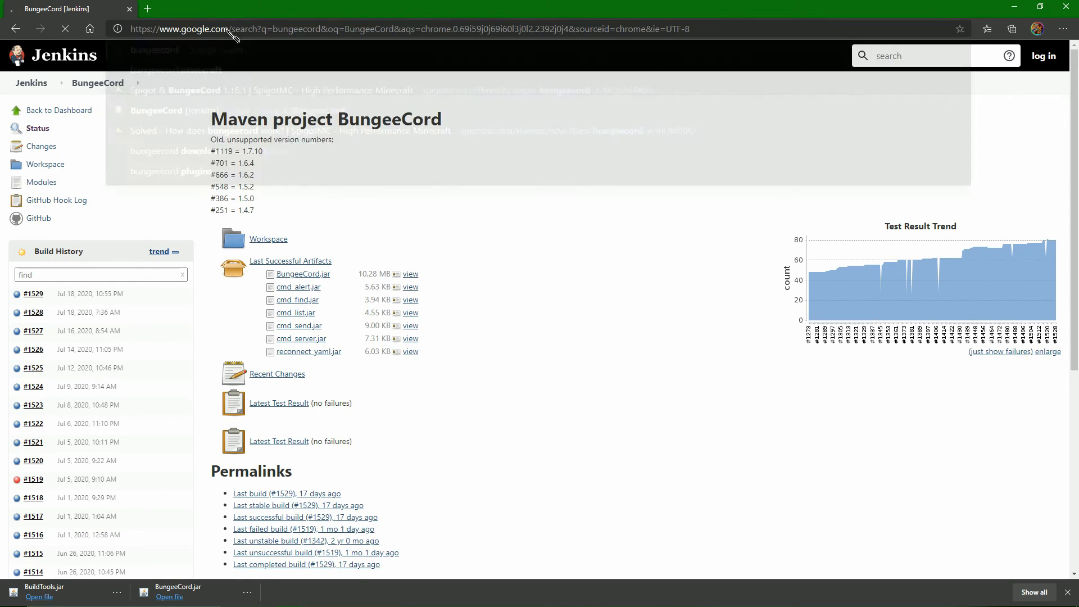
left_click(320, 157)
scroll(419, 332, "down", 5)
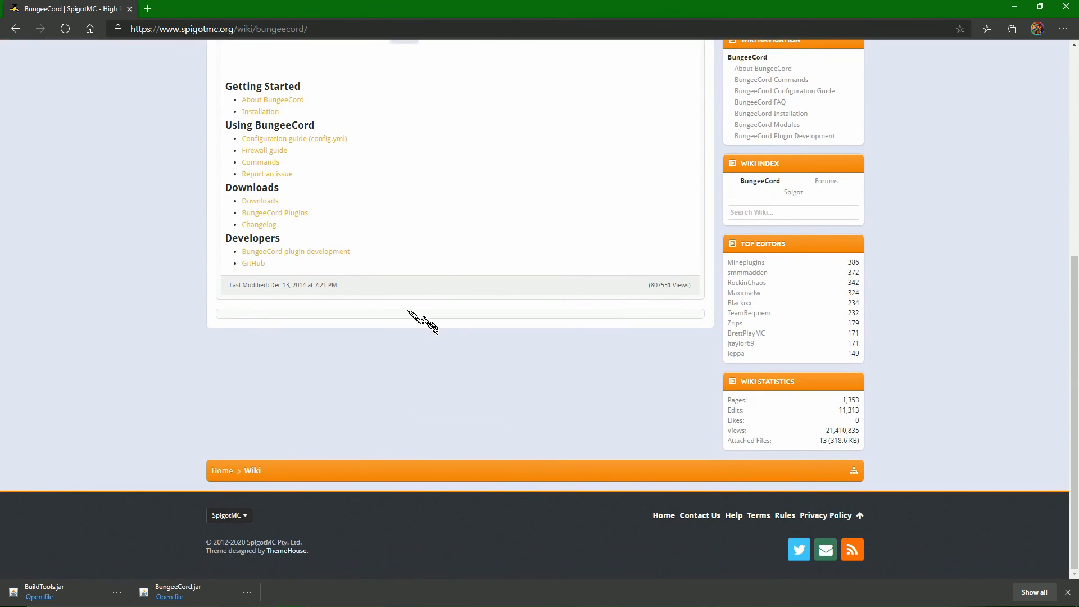
left_click(261, 112)
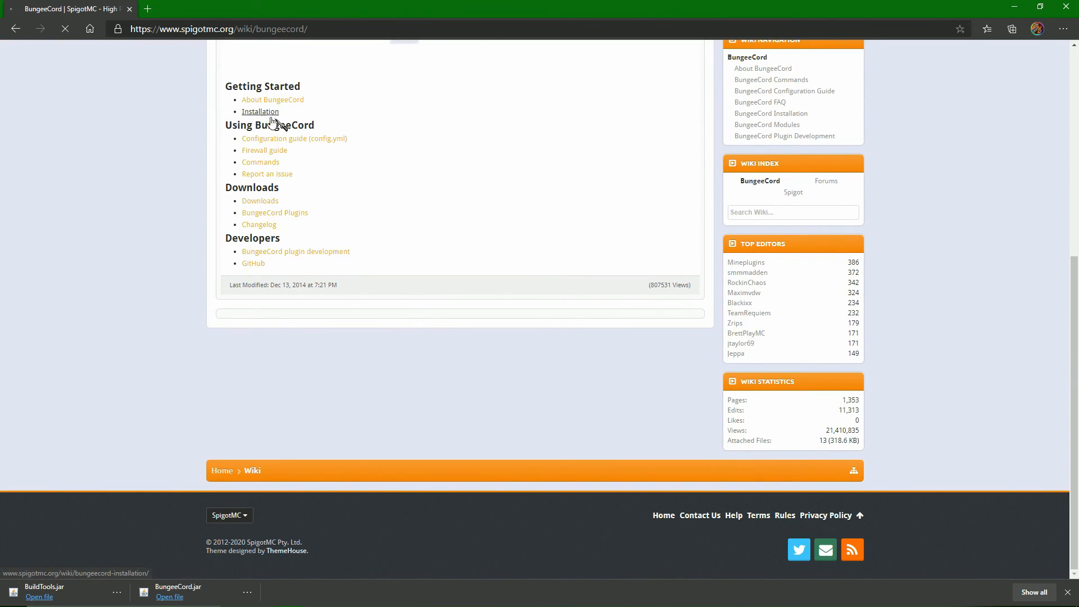
scroll(520, 301, "down", 4)
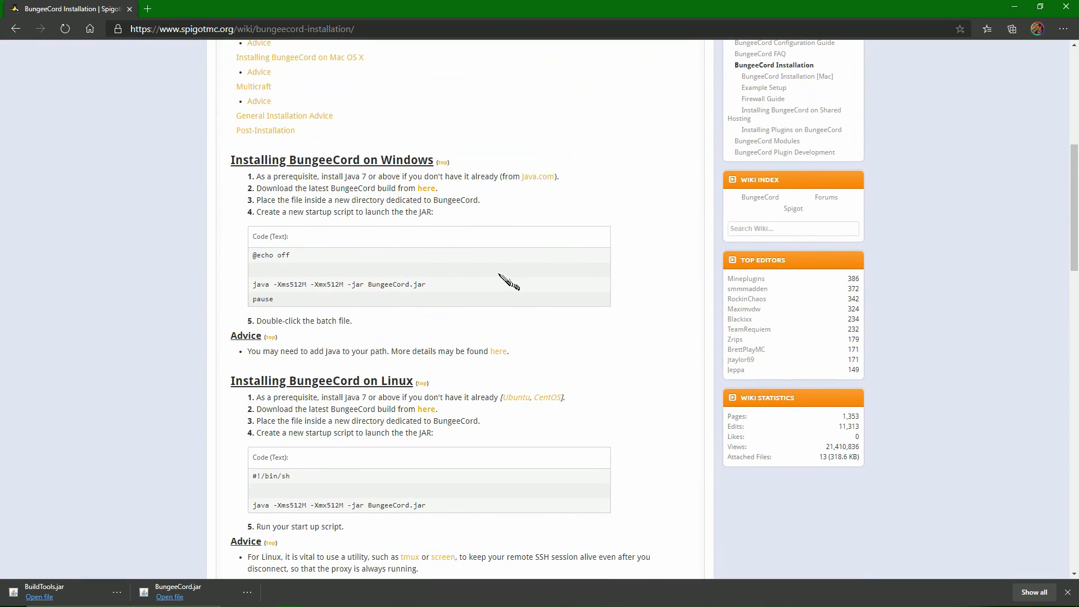
Copy the line java -Xms512M -Xmx512M -jar BungeeCord.jar from the wiki's Windows startup script and paste it into RUNGEE.bat in Notepad.
left_click_drag(451, 284, 251, 288)
right_click(296, 287)
left_click(332, 297)
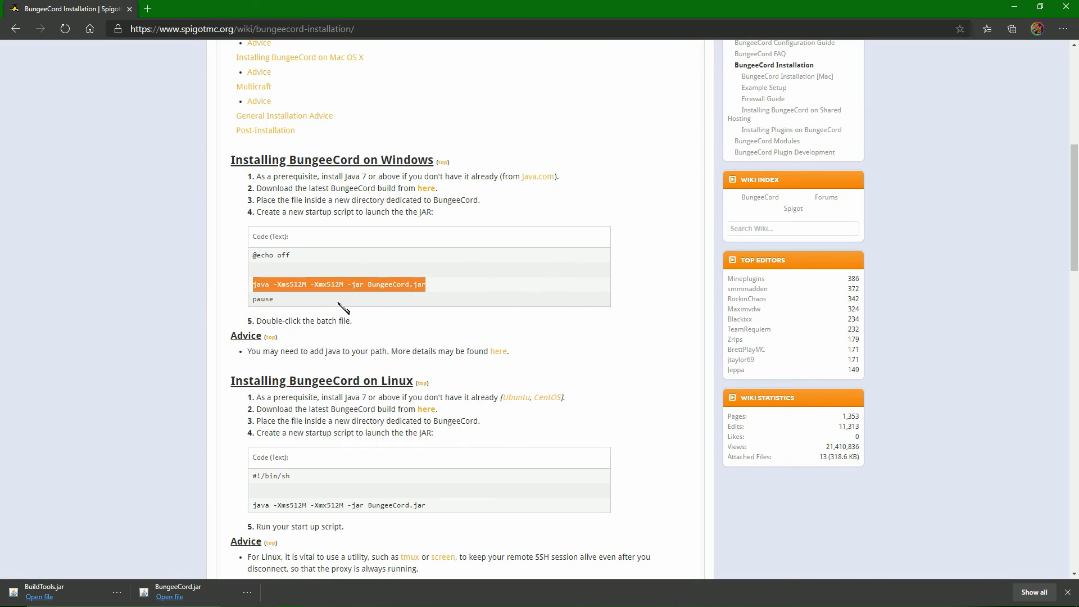
left_click(498, 297)
left_click(316, 597)
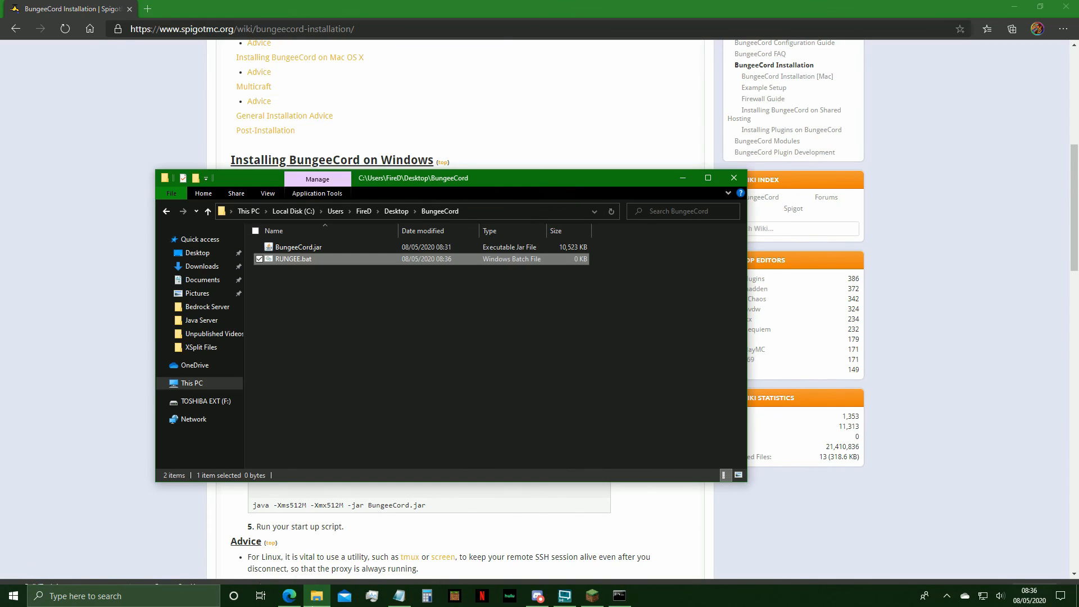
left_click(298, 311)
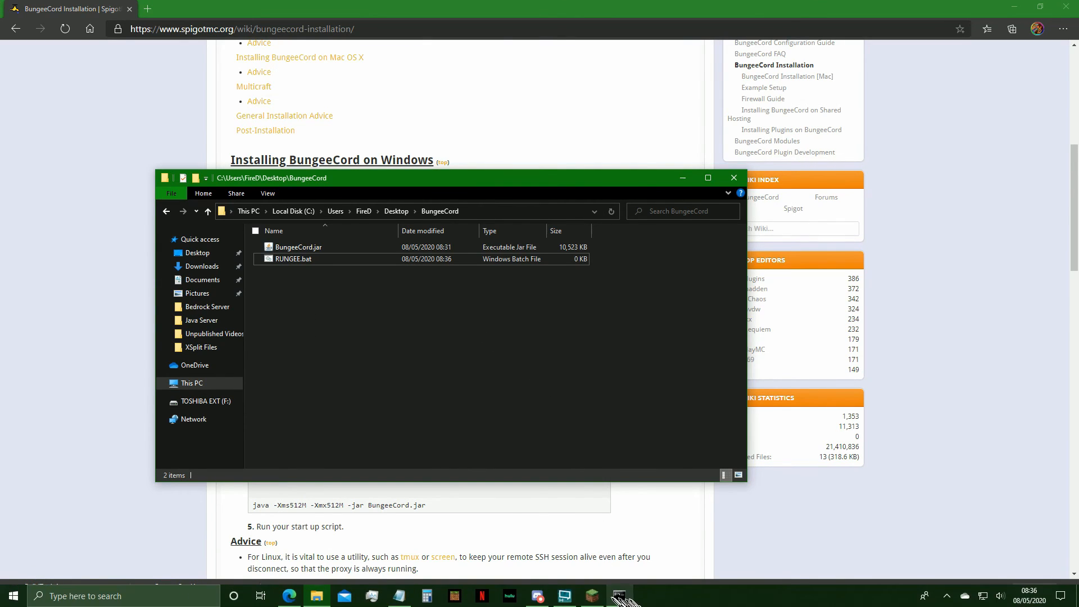
left_click(565, 596)
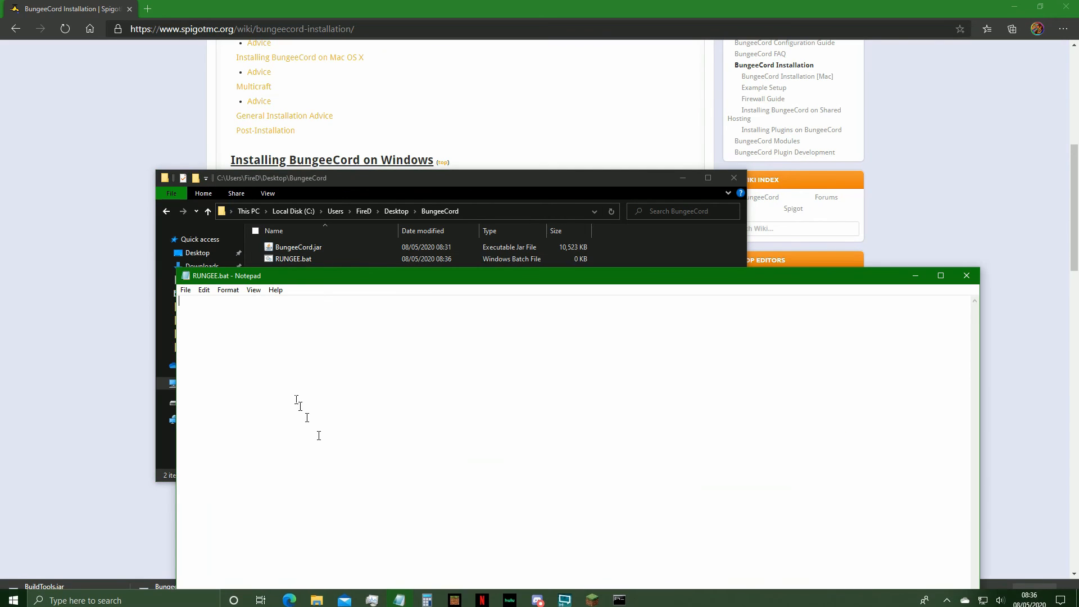
right_click(296, 399)
left_click(364, 446)
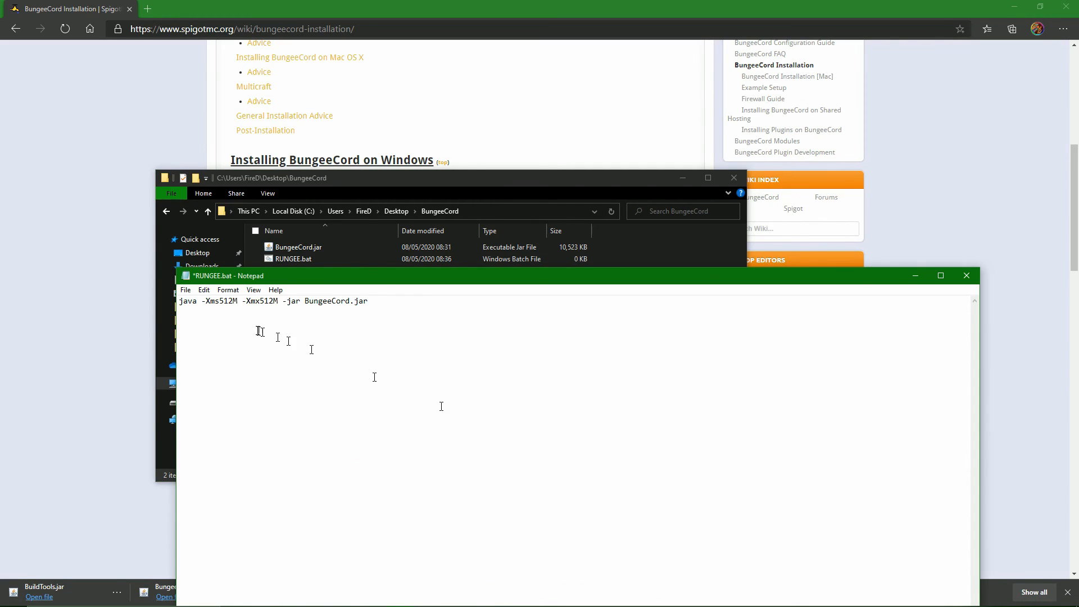
Save RUNGEE.bat and close Notepad.
left_click(186, 290)
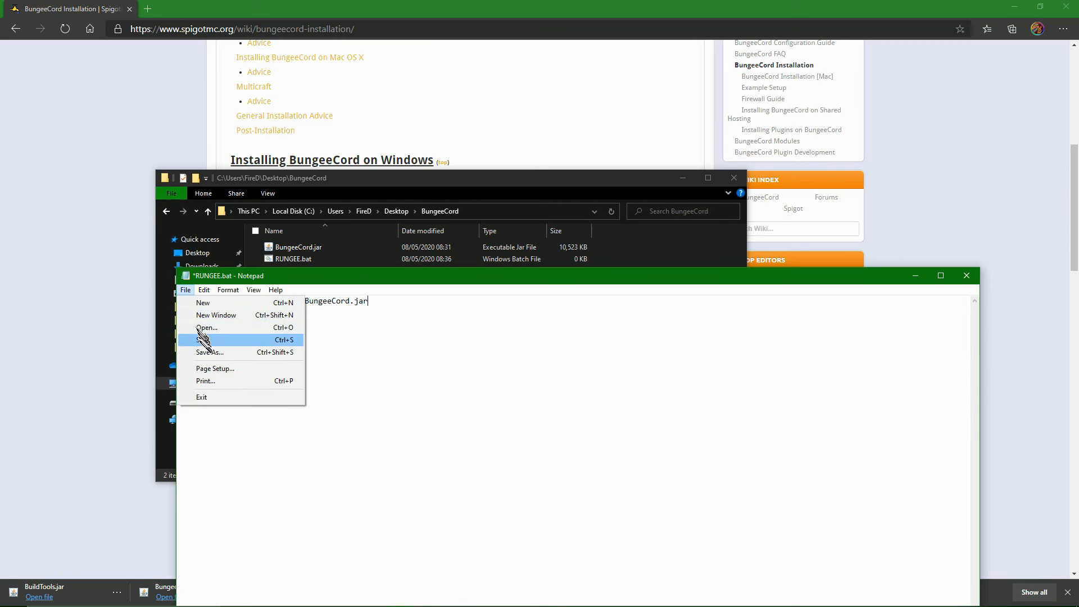
left_click(199, 340)
left_click(493, 344)
left_click_drag(264, 301, 279, 302)
left_click(967, 276)
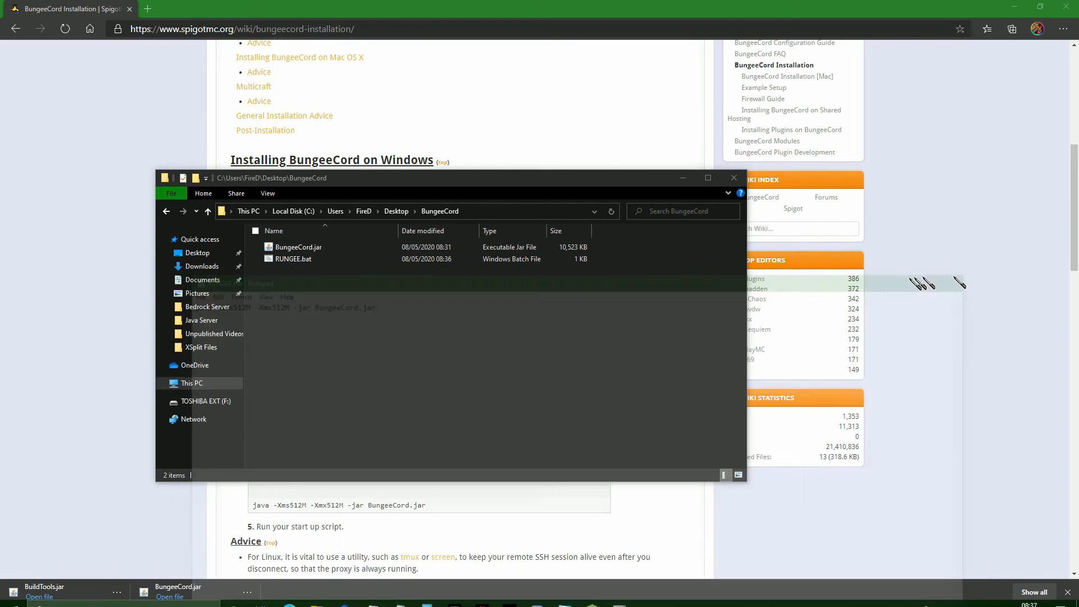
Run RUNGEE.bat to generate the BungeeCord files, check the listening address in the console, and stop the proxy with the end command.
double_click(302, 260)
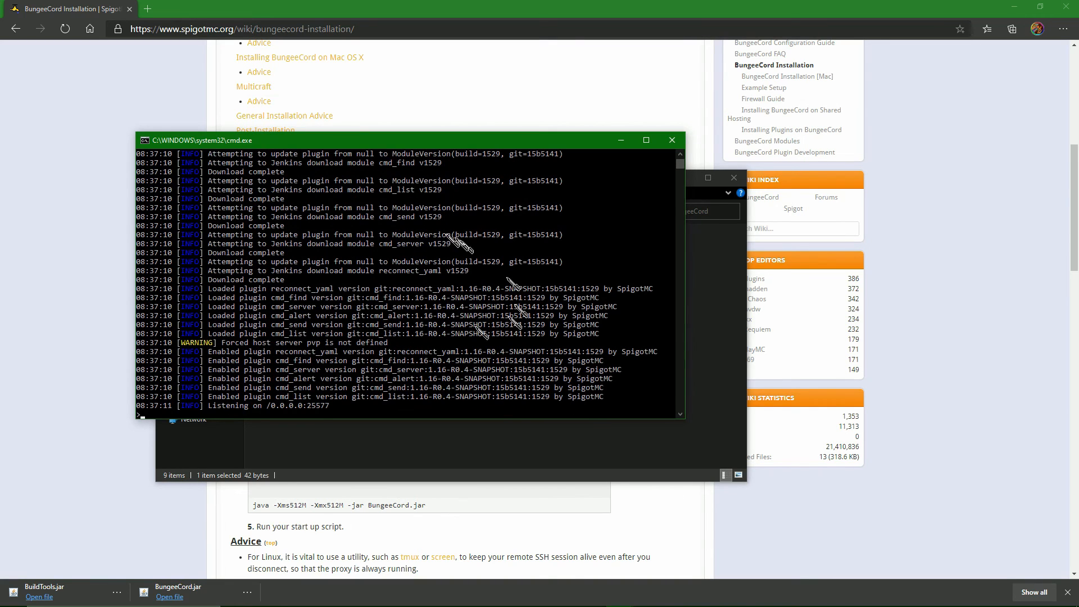
left_click_drag(200, 407, 326, 407)
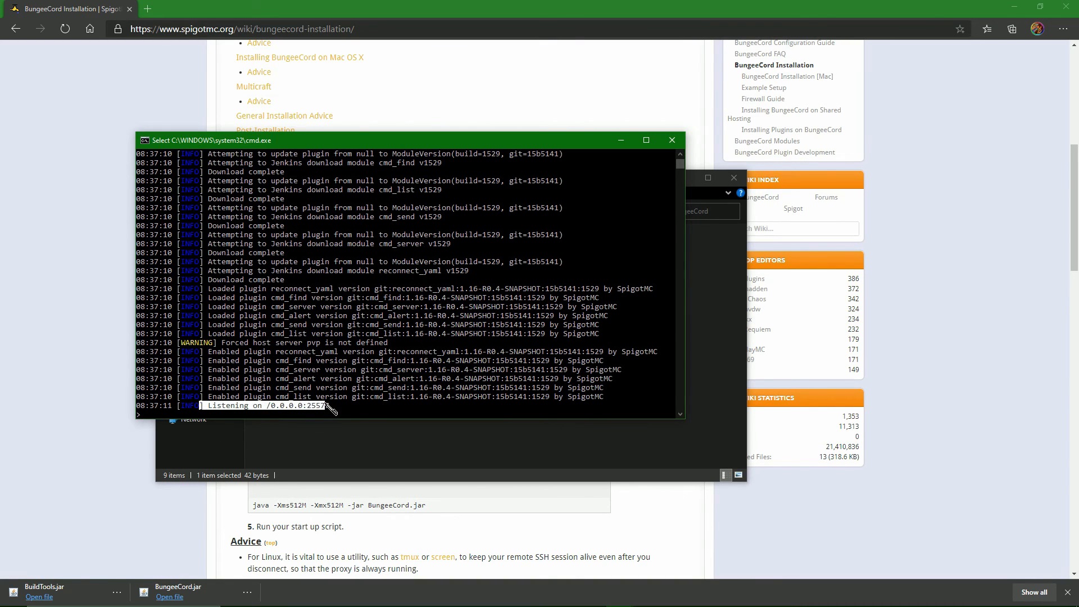
right_click(323, 374)
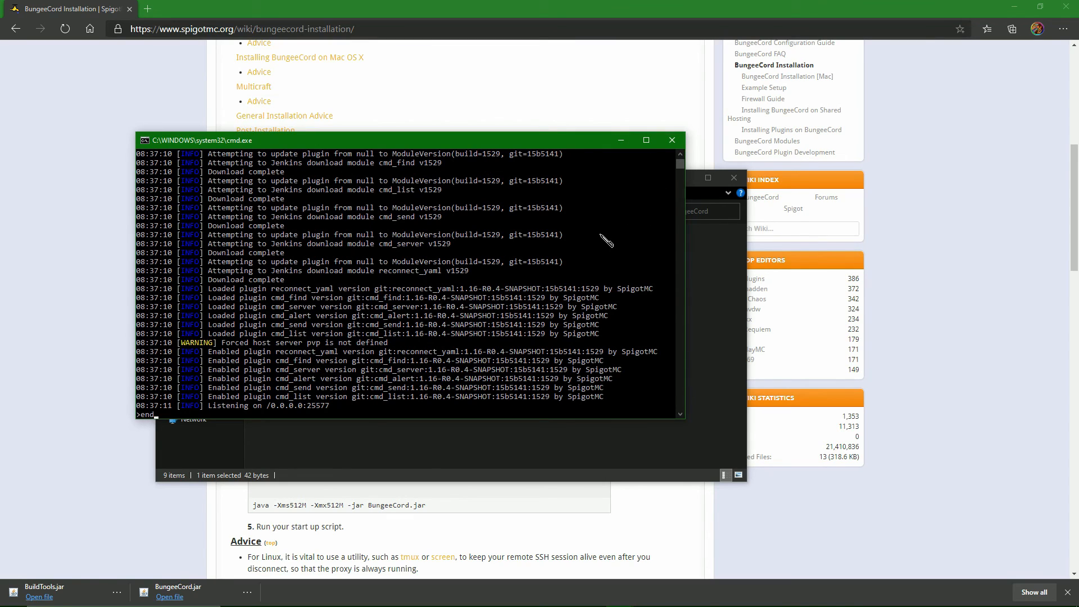
key("Return")
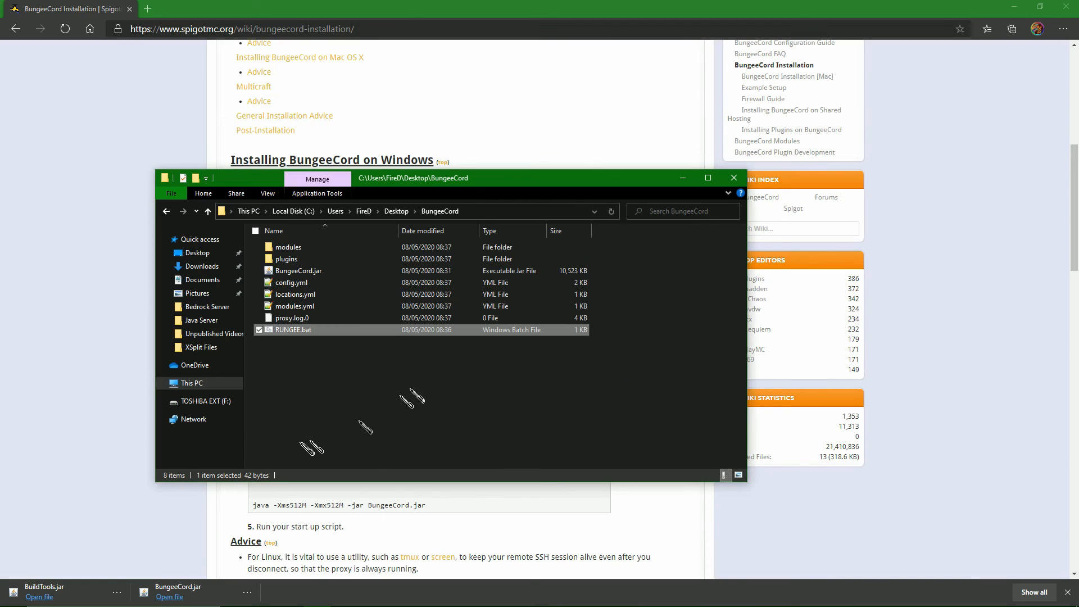
Look inside the plugins folder and return to the BungeeCord folder.
left_click(283, 338)
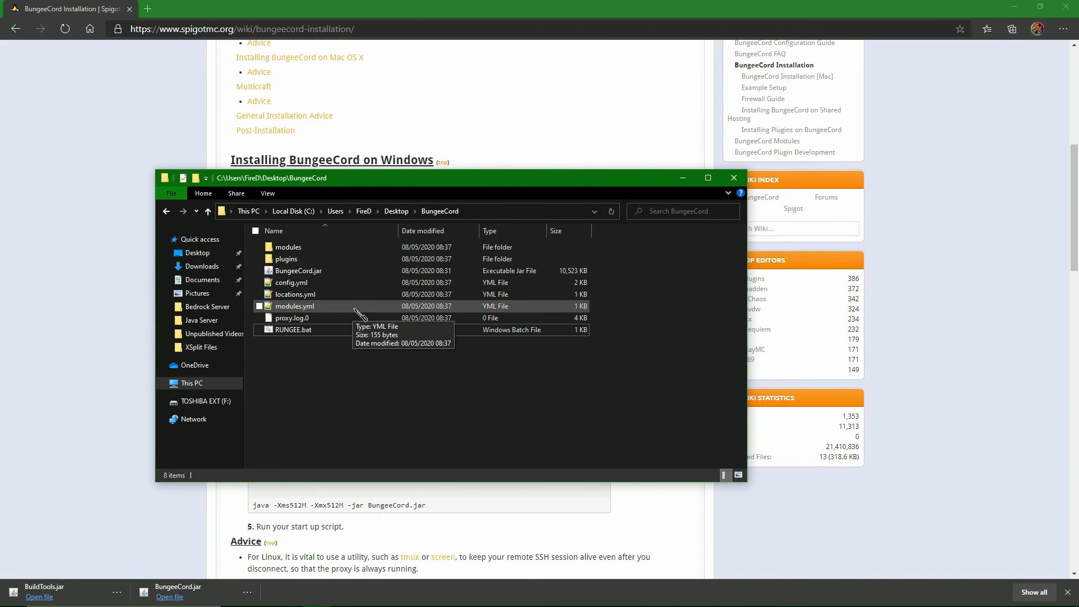
double_click(322, 259)
key("alt+Left")
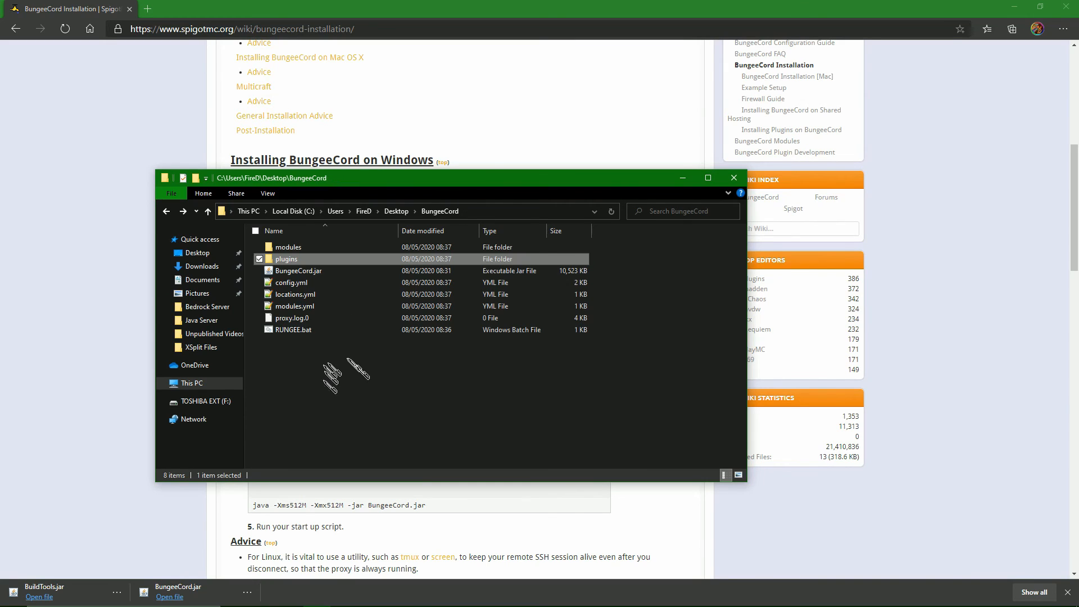
Open config.yml in Notepad++ and set the listener's query_port to 25565.
left_click(295, 271)
double_click(292, 283)
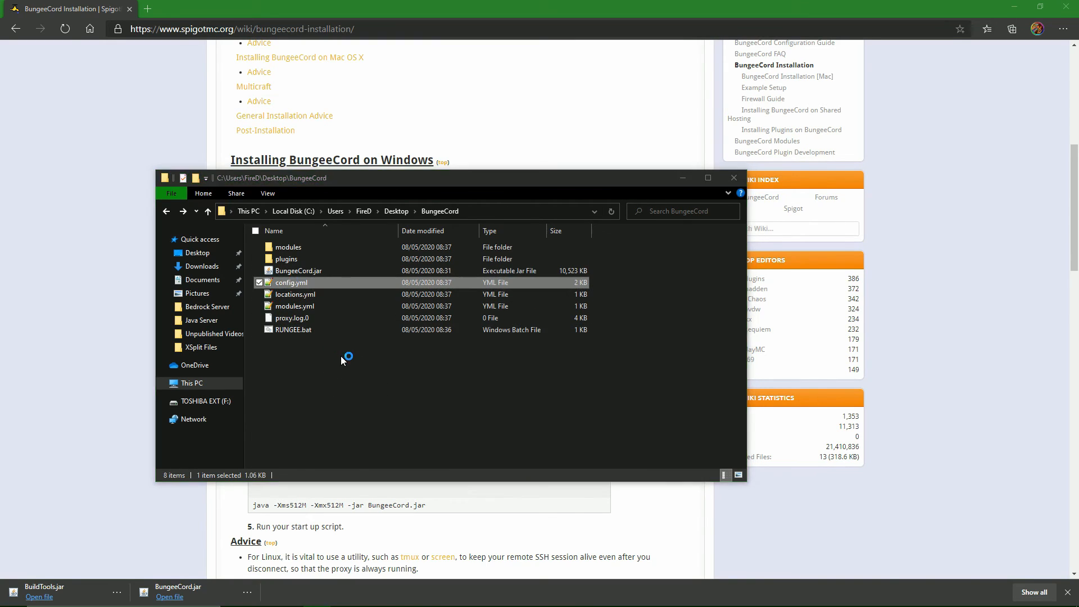
left_click(208, 266)
left_click(269, 285)
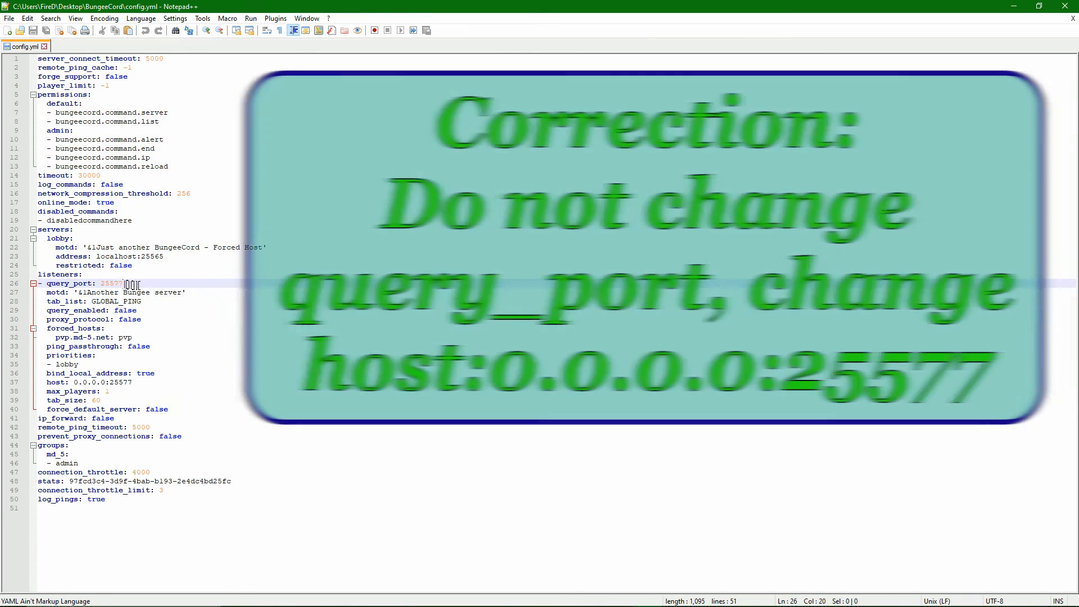
left_click_drag(125, 284, 114, 284)
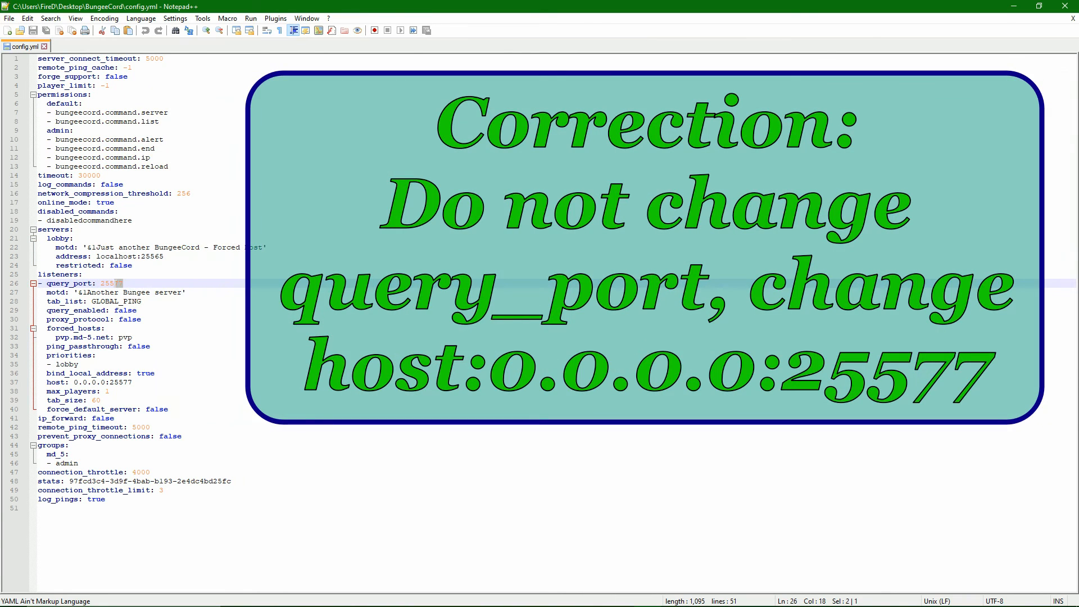
type("65")
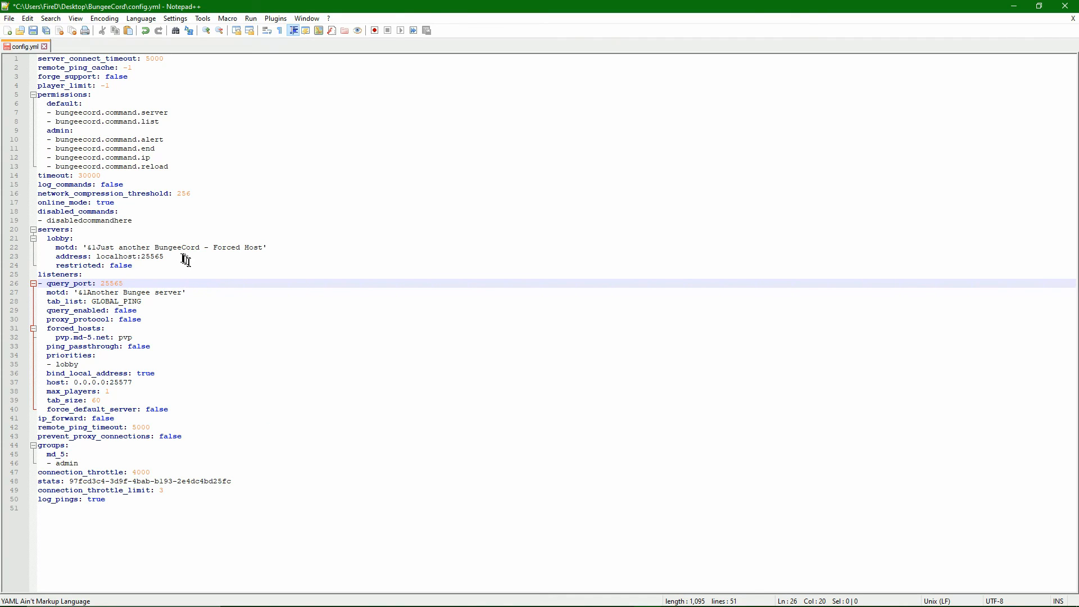
Set the lobby server's address to 192.168.1.41:25566 in config.yml.
left_click_drag(186, 260, 104, 256)
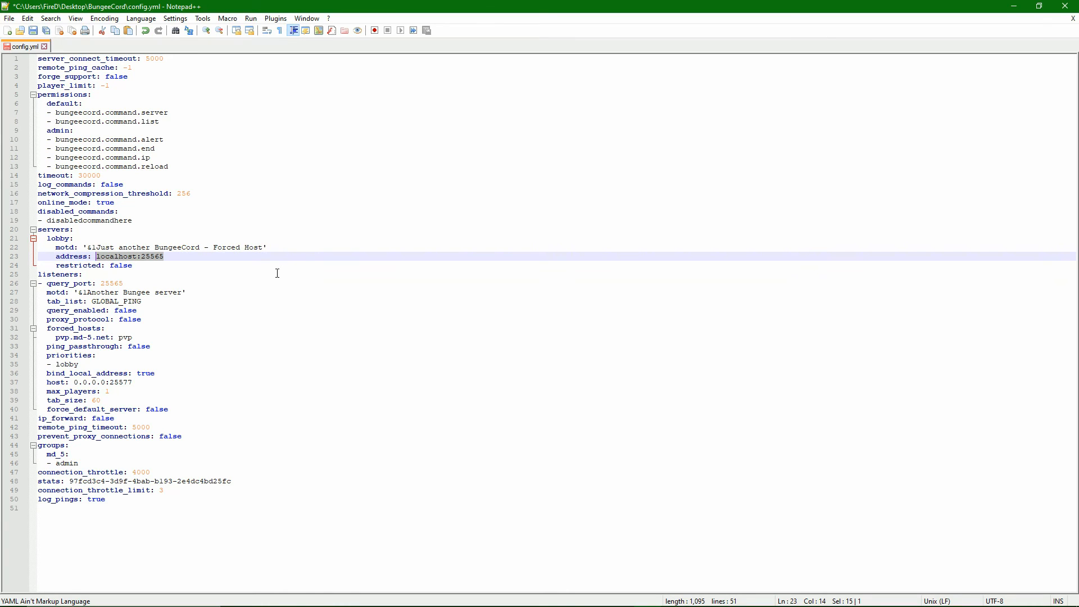
type("192.168.1.41")
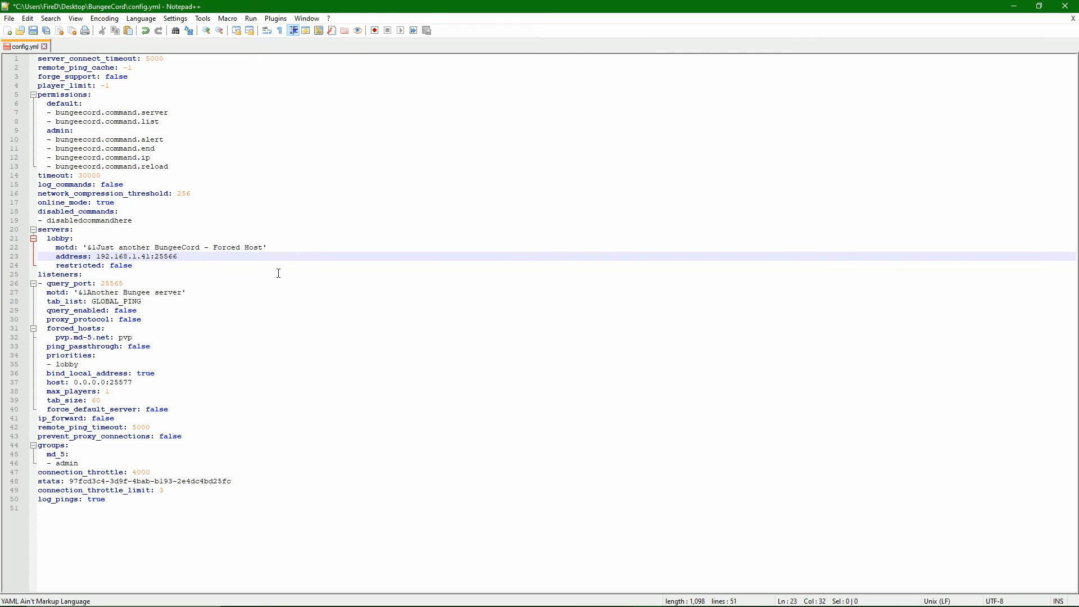
left_click(246, 273)
Add a survival server with address 192.168.1.41:25567 below the lobby entry in config.yml and save the file.
left_click(250, 262)
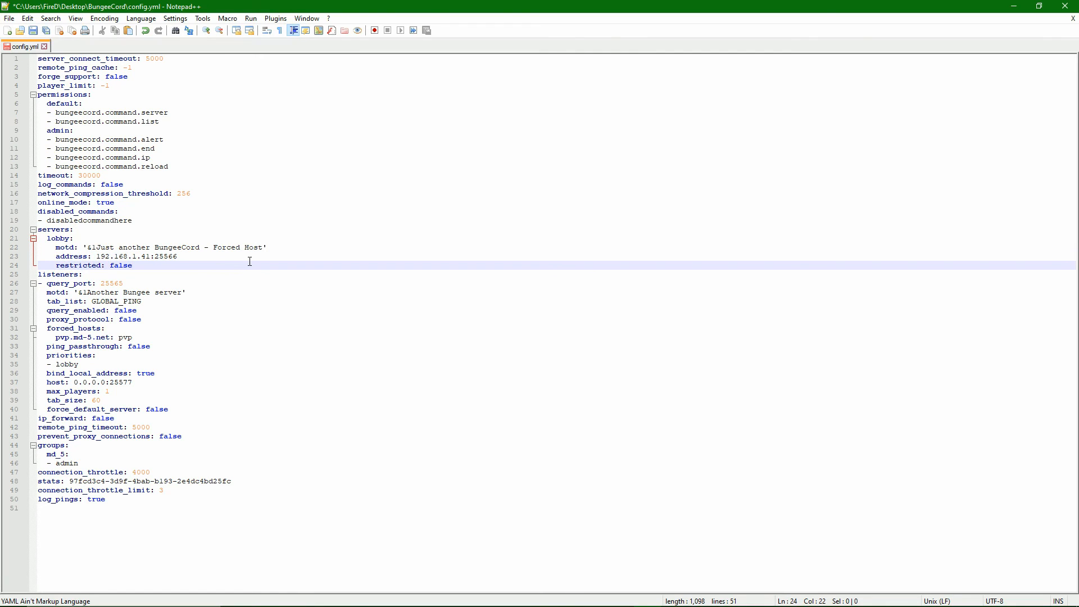
key("Return")
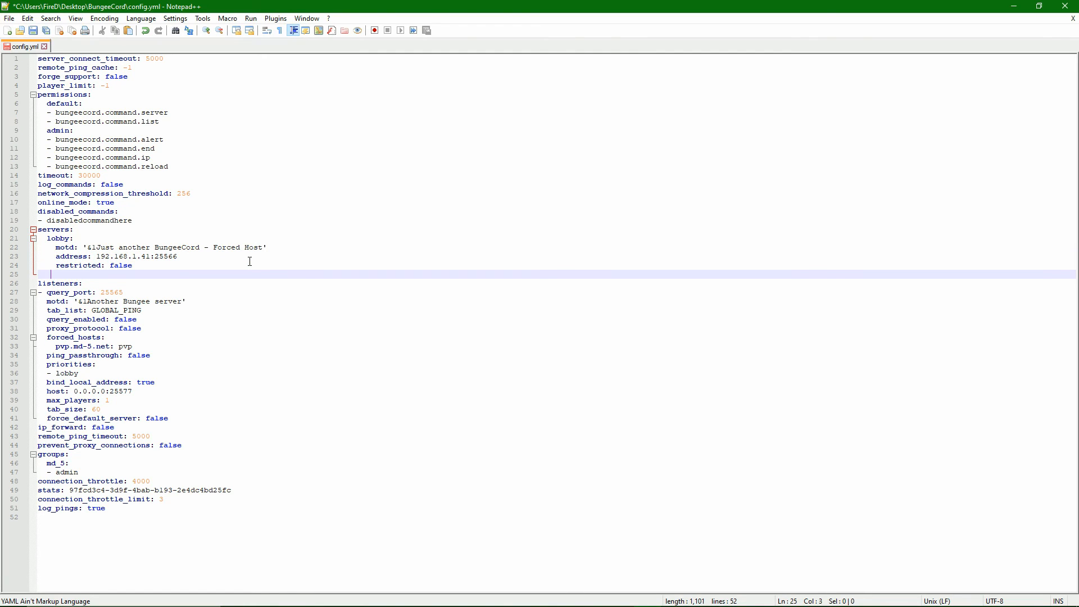
type("s")
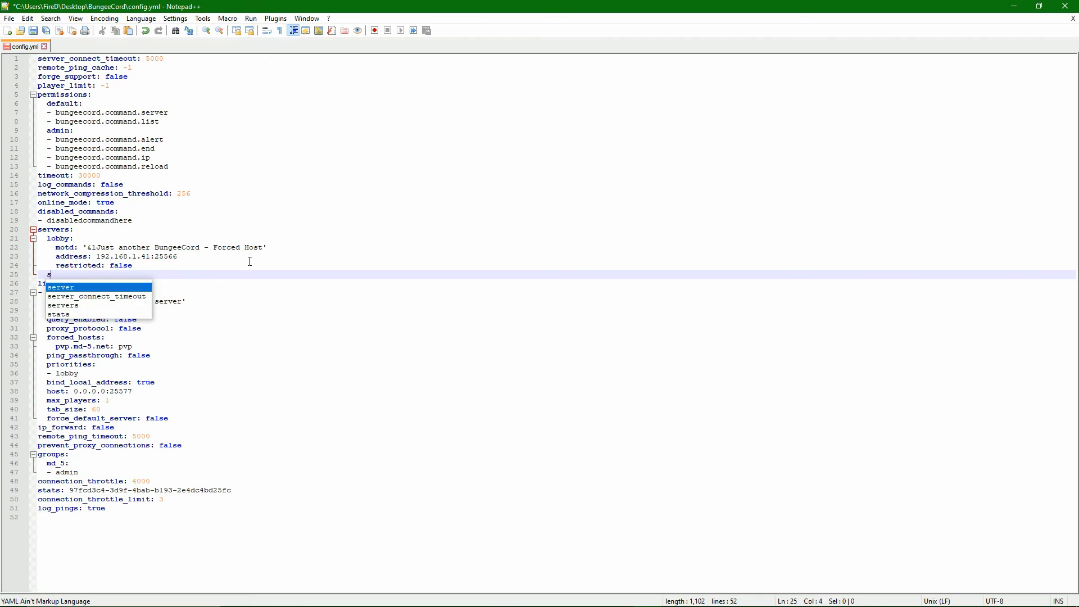
type("urvival")
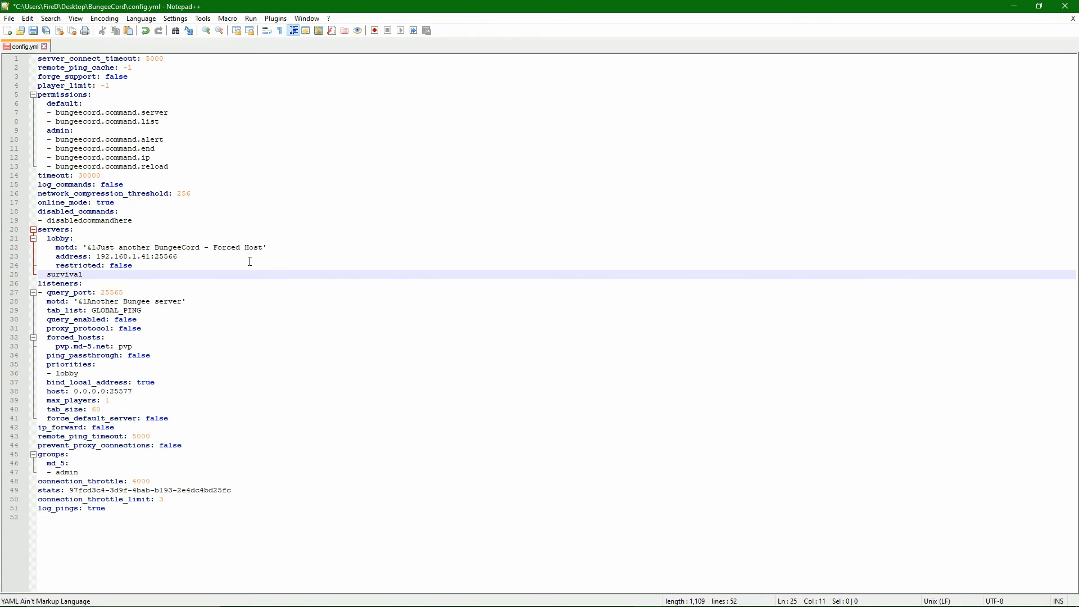
type(":")
key("Return")
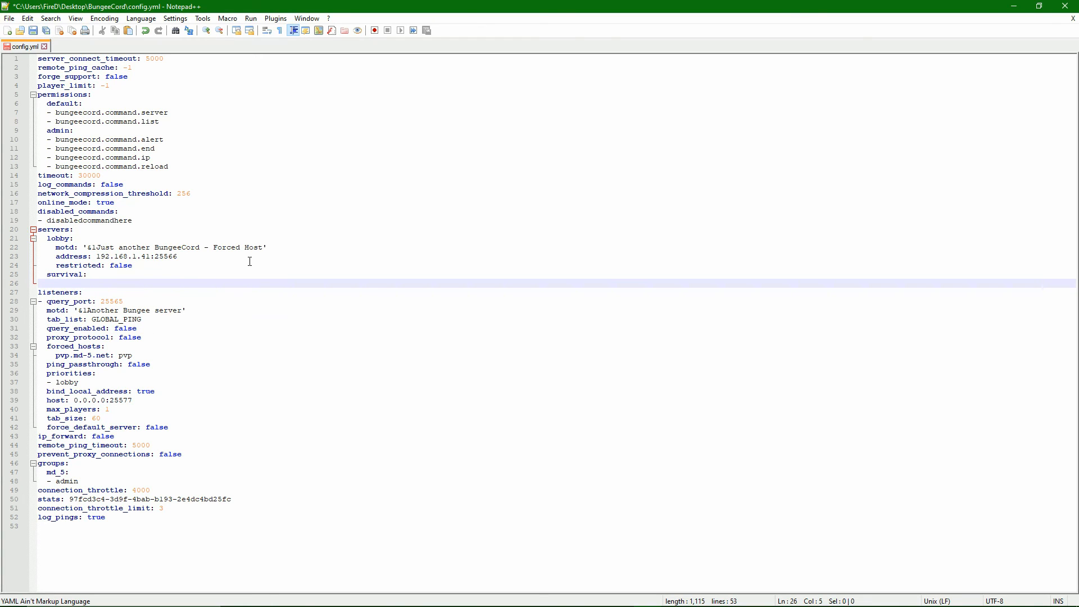
type("address: 192.168.1.41:25678")
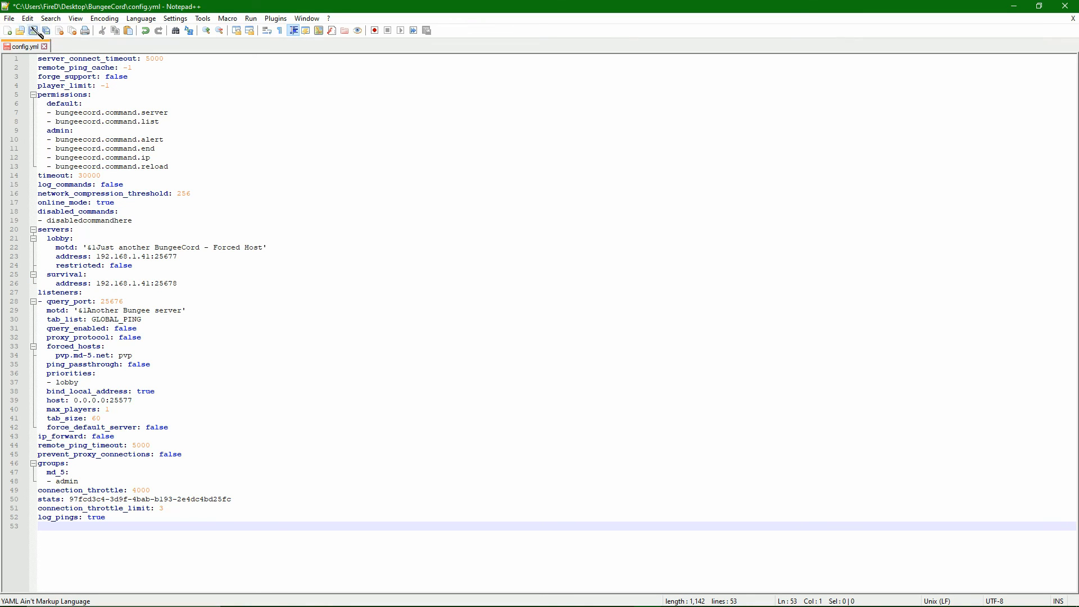
left_click(33, 30)
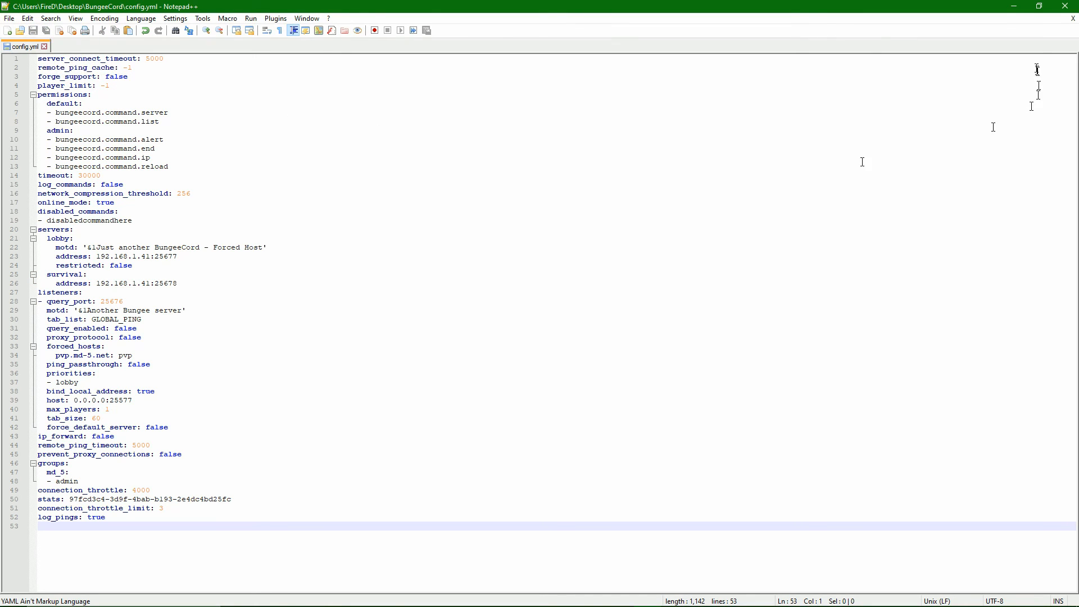
Switch to the web browser and open the router's port forwarding custom service page at 192.168.1.1 in a new tab.
left_click(1015, 6)
left_click(424, 393)
left_click(41, 361)
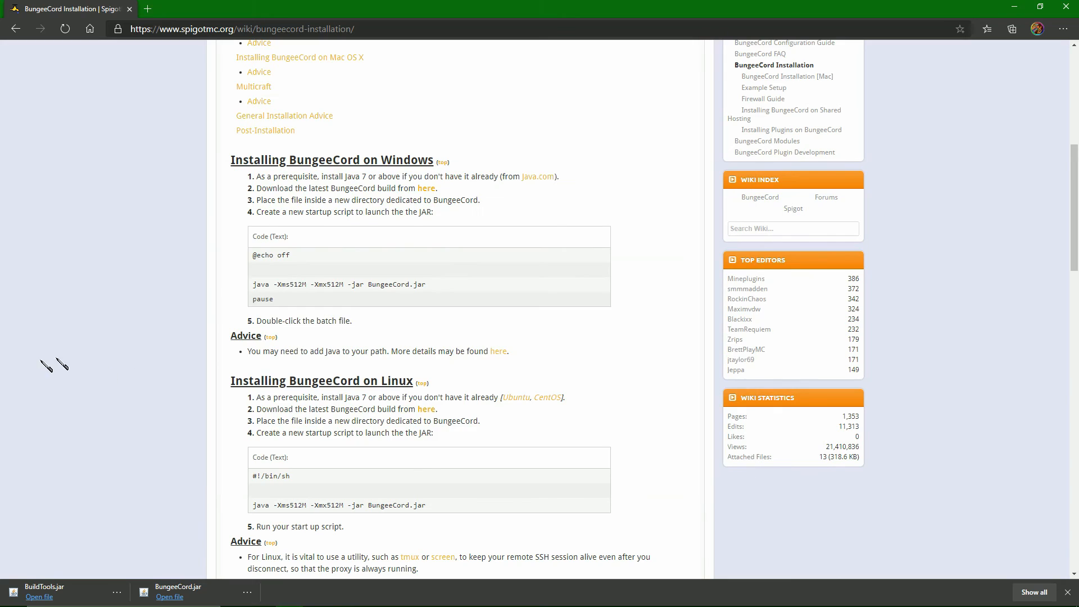
left_click(148, 8)
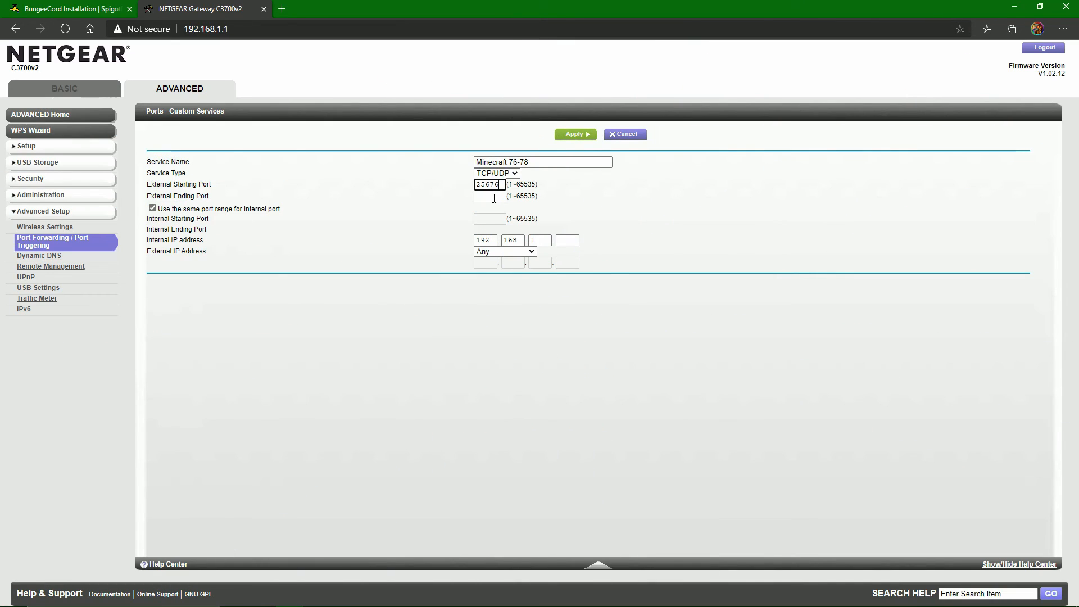
left_click_drag(146, 183, 205, 184)
left_click(247, 184)
Return to config.yml in Notepad++ and check the listener's query_port and the lobby and survival server ports.
mouse_move(506, 604)
left_click(669, 598)
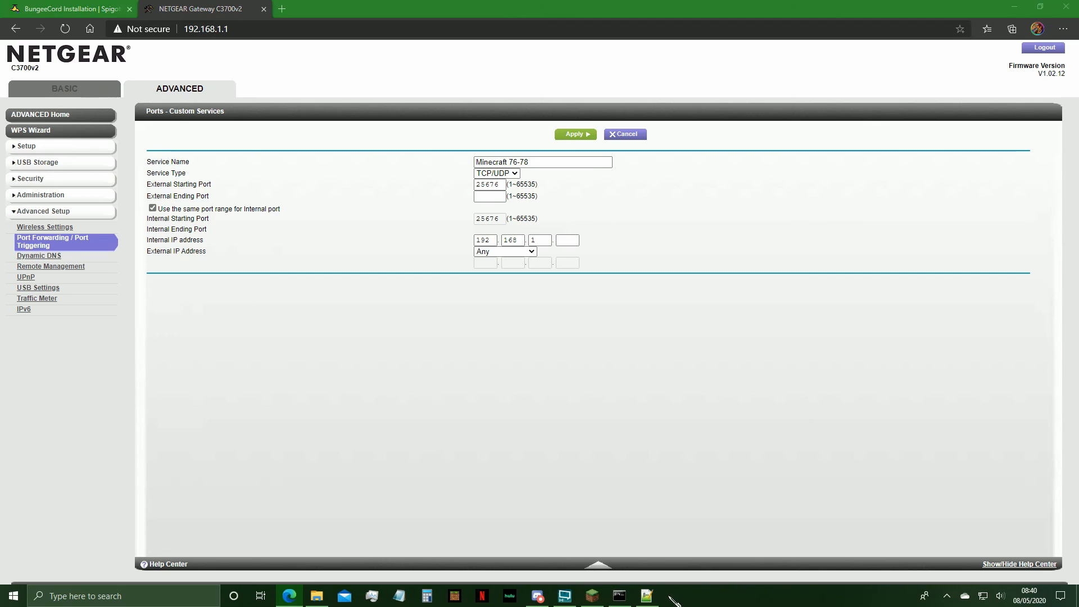
left_click(647, 596)
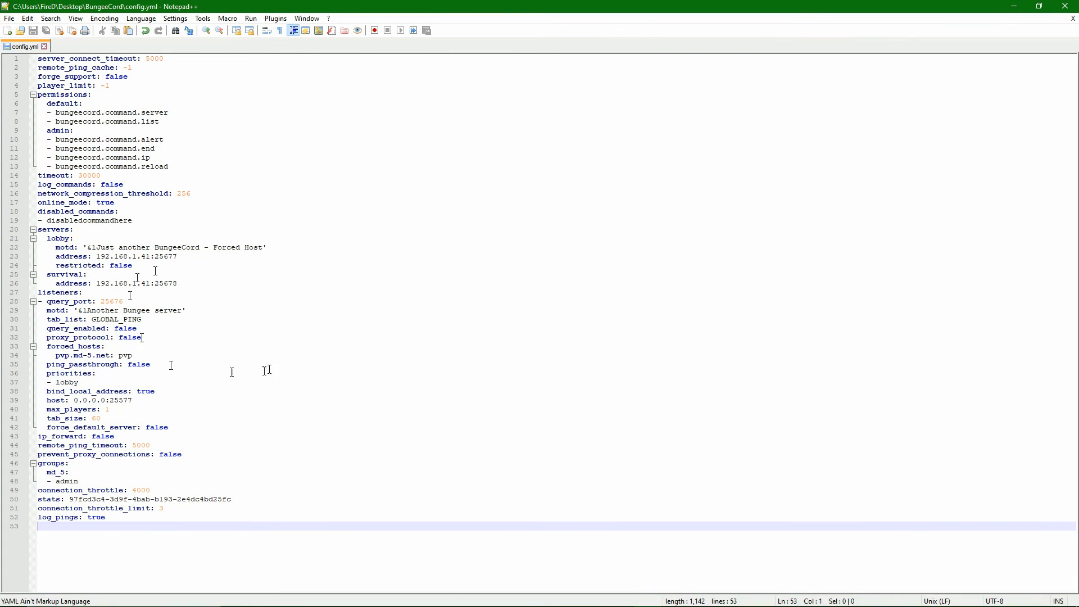
left_click(145, 298)
left_click_drag(141, 302, 111, 301)
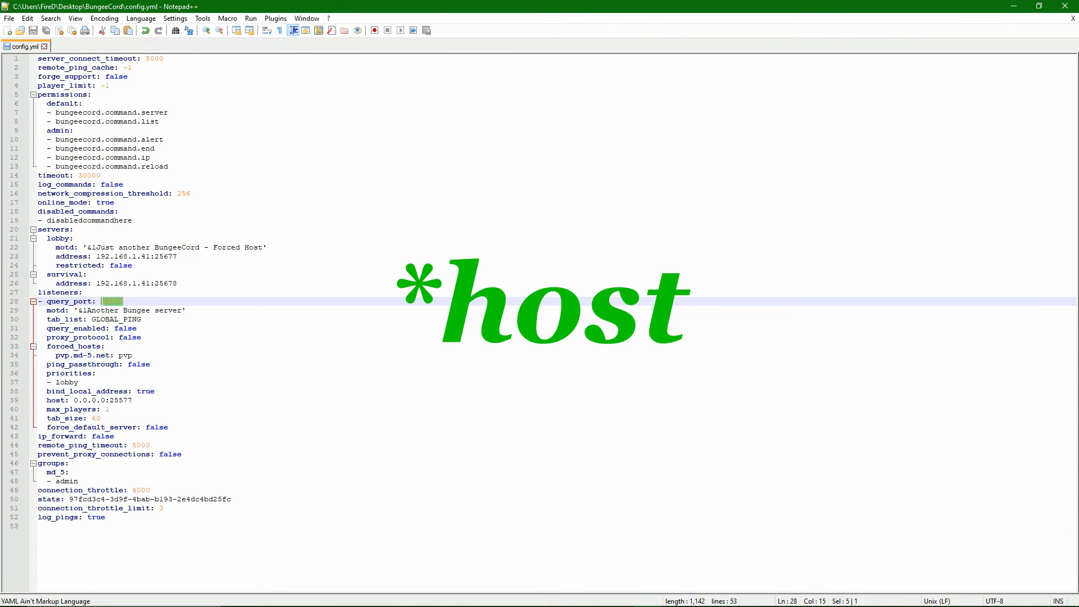
left_click_drag(188, 256, 163, 258)
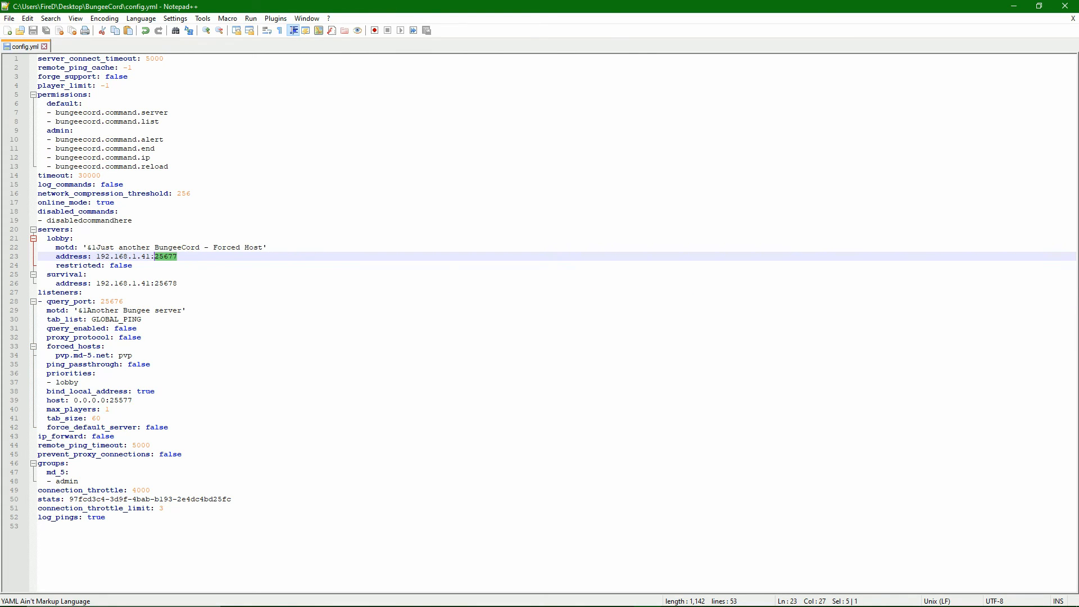
left_click_drag(179, 283, 113, 303)
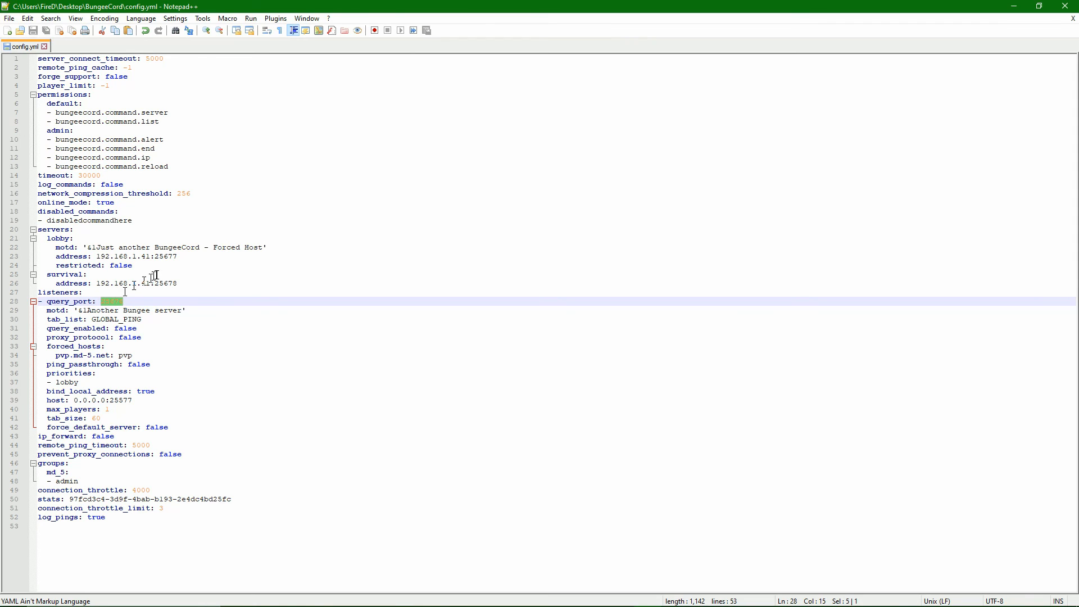
left_click(180, 284)
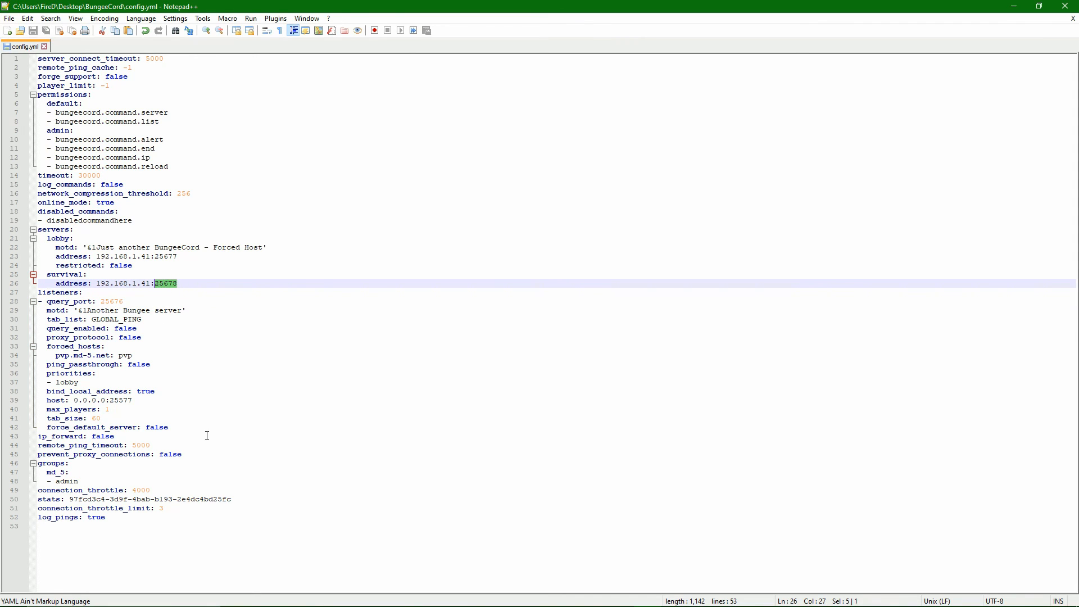
left_click(260, 357)
In the router's Minecraft 76-78 service, set the external ending port to 25678 and the internal IP address to 192.168.1.41.
key("alt+Tab")
double_click(501, 186)
left_click_drag(500, 186, 481, 190)
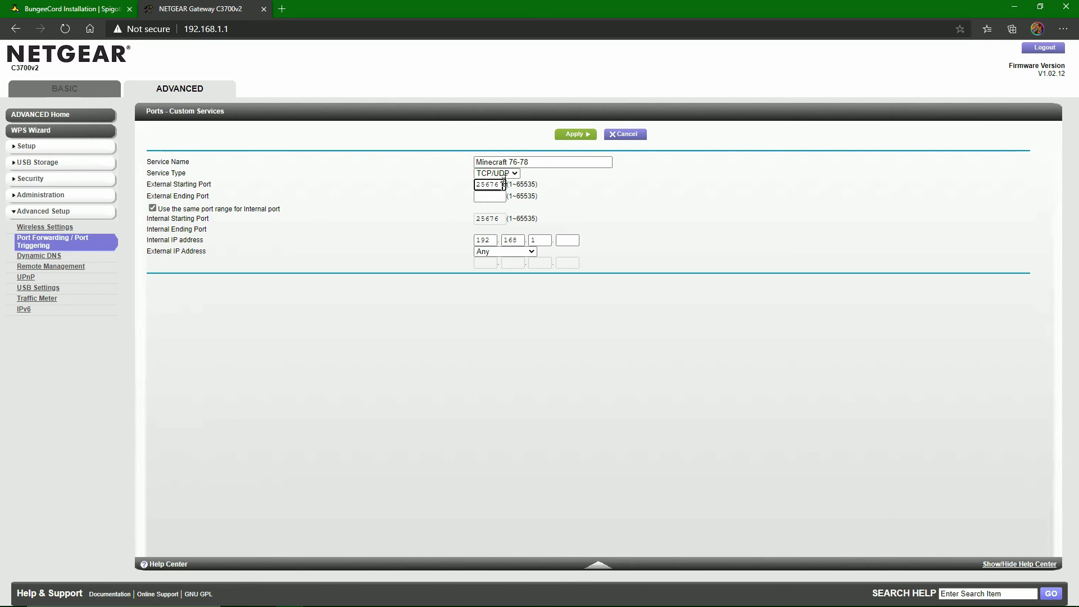
left_click(484, 196)
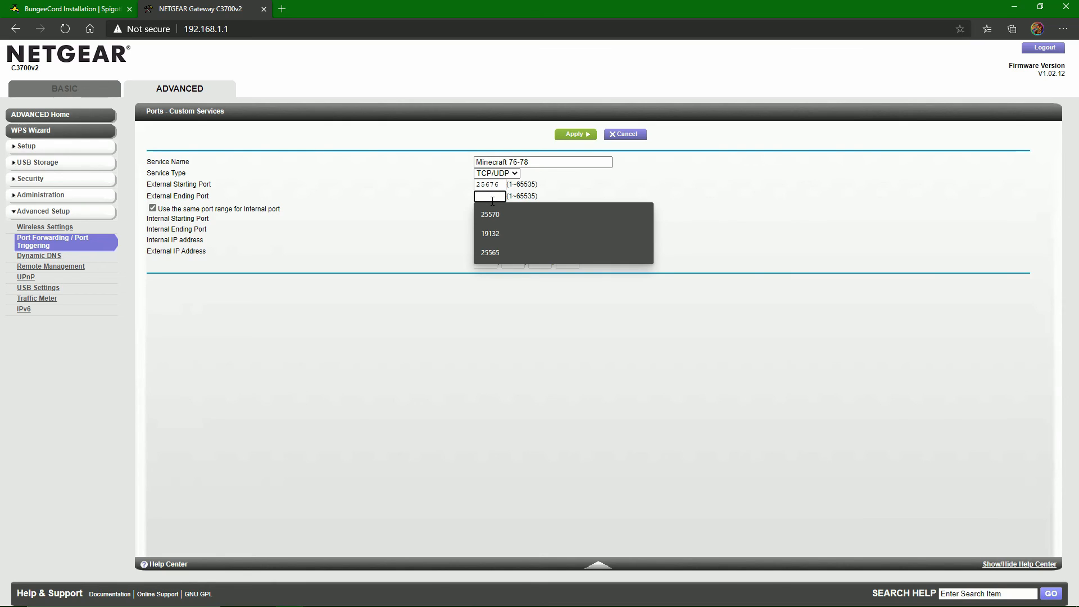
type("2567")
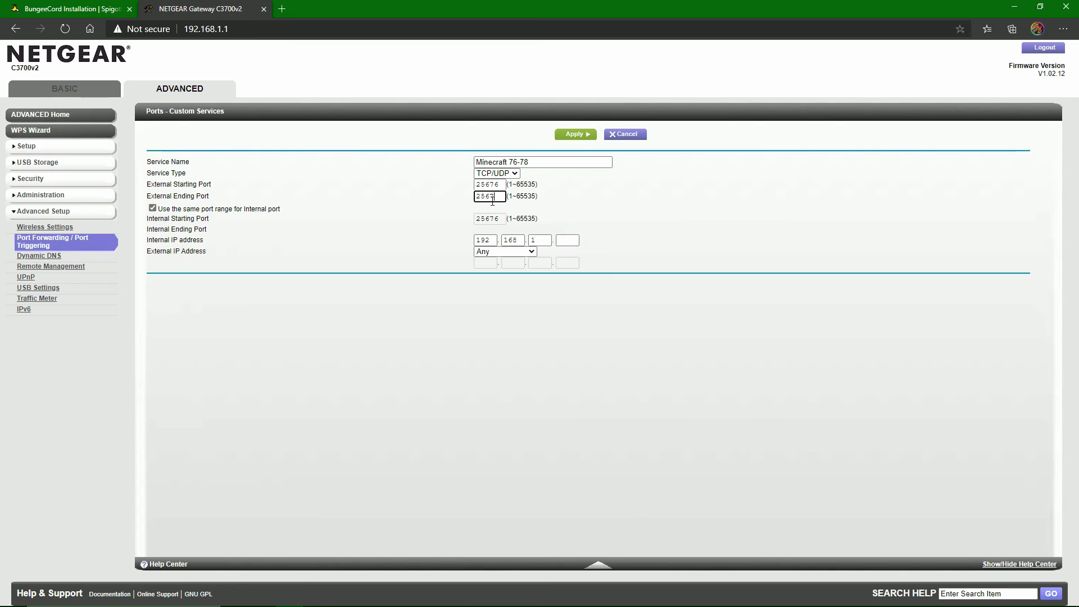
double_click(488, 195)
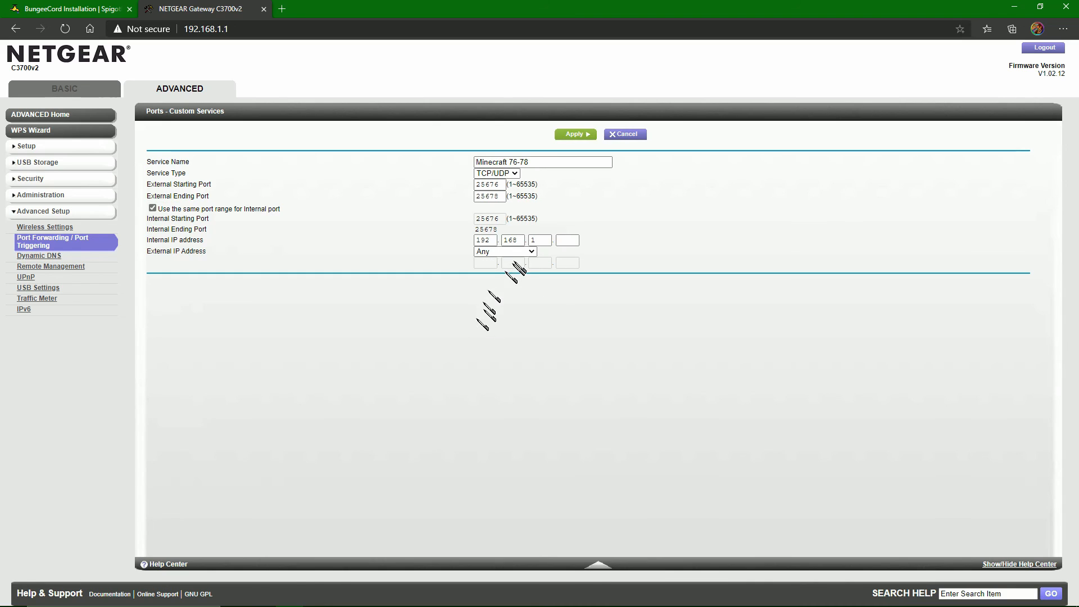
left_click(561, 240)
type("41")
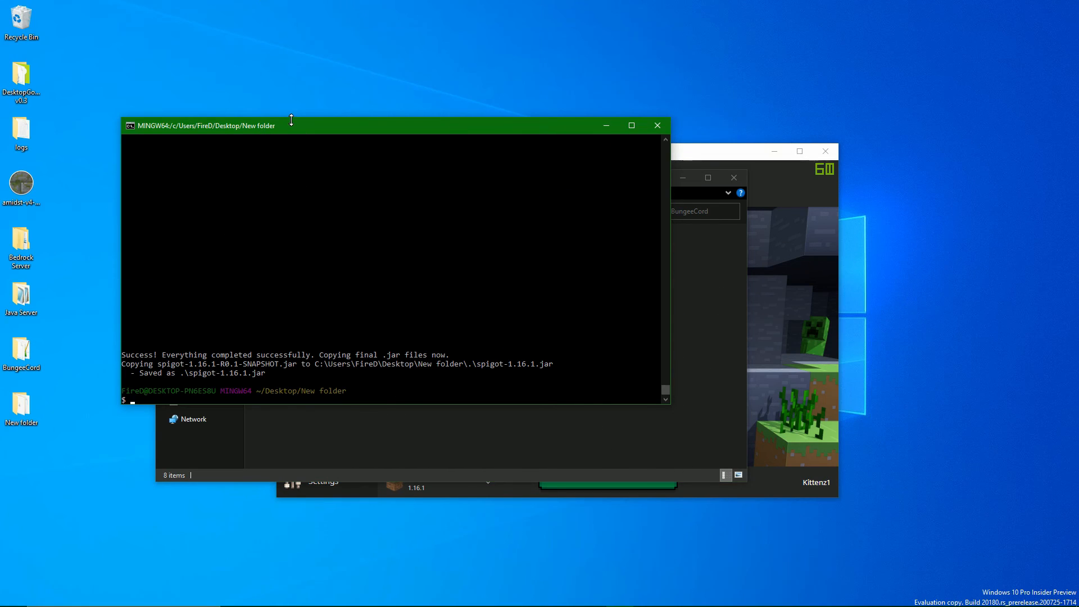
Check the finished Spigot build output in the Git Bash window and close that window.
left_click_drag(291, 134, 378, 145)
left_click_drag(216, 368, 568, 368)
right_click(512, 380)
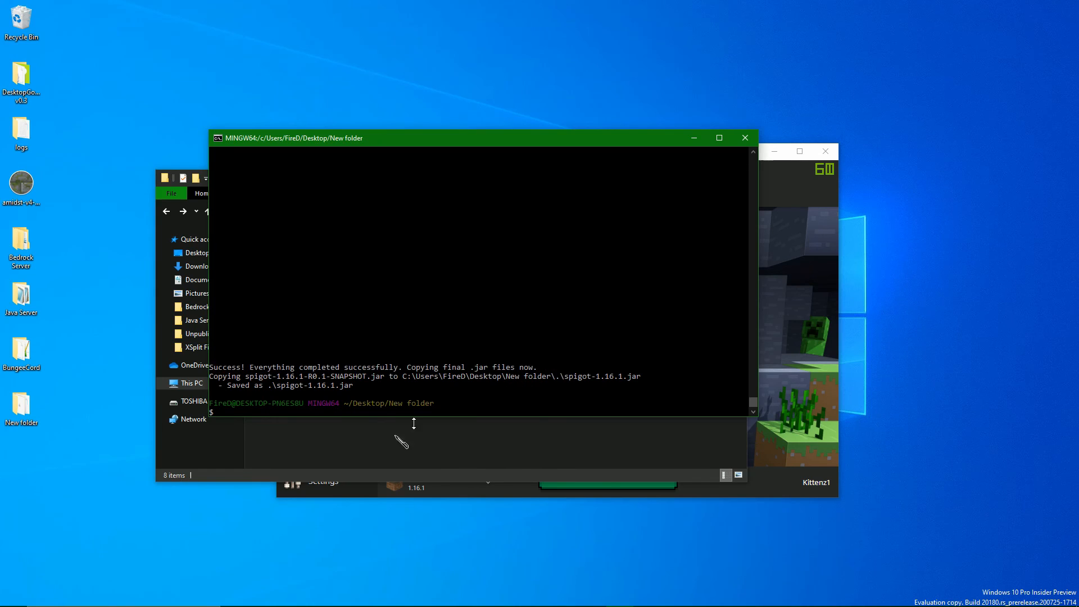
left_click(745, 138)
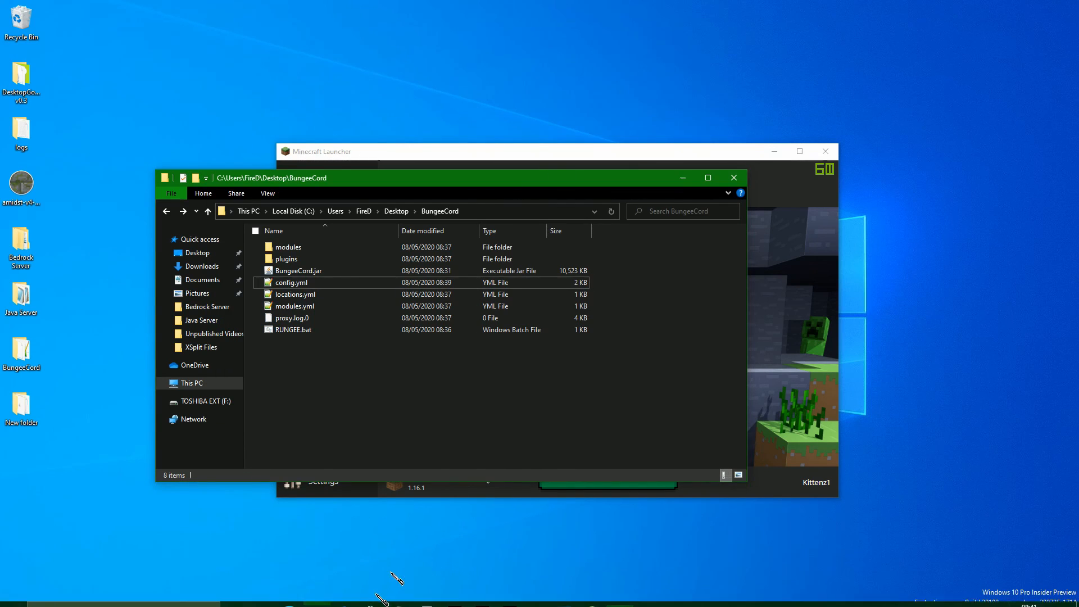
Copy spigot-1.16.1.jar from the desktop's New folder.
left_click(400, 211)
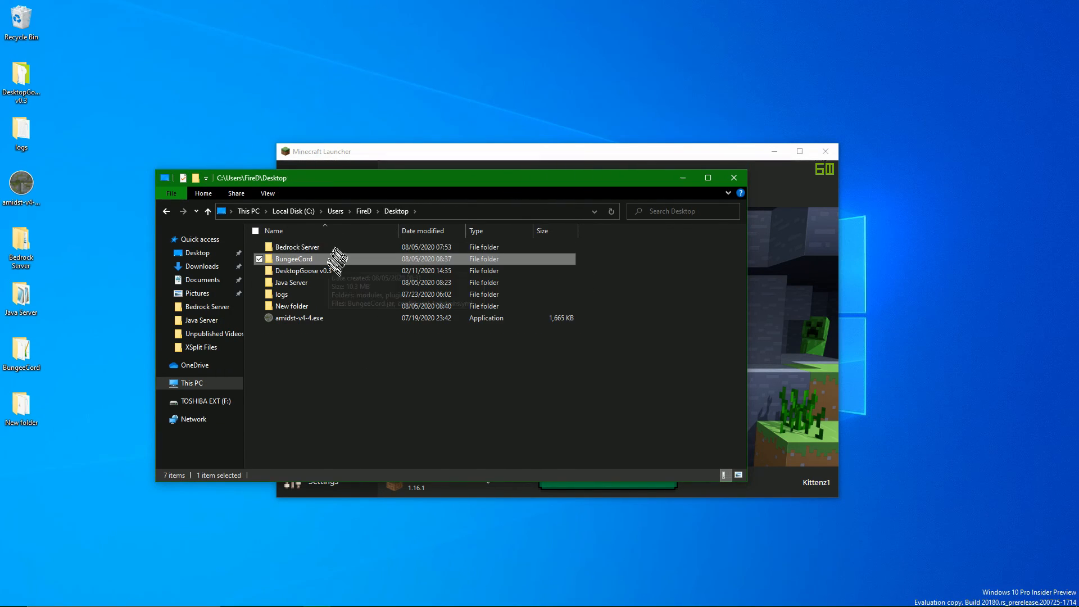
double_click(315, 306)
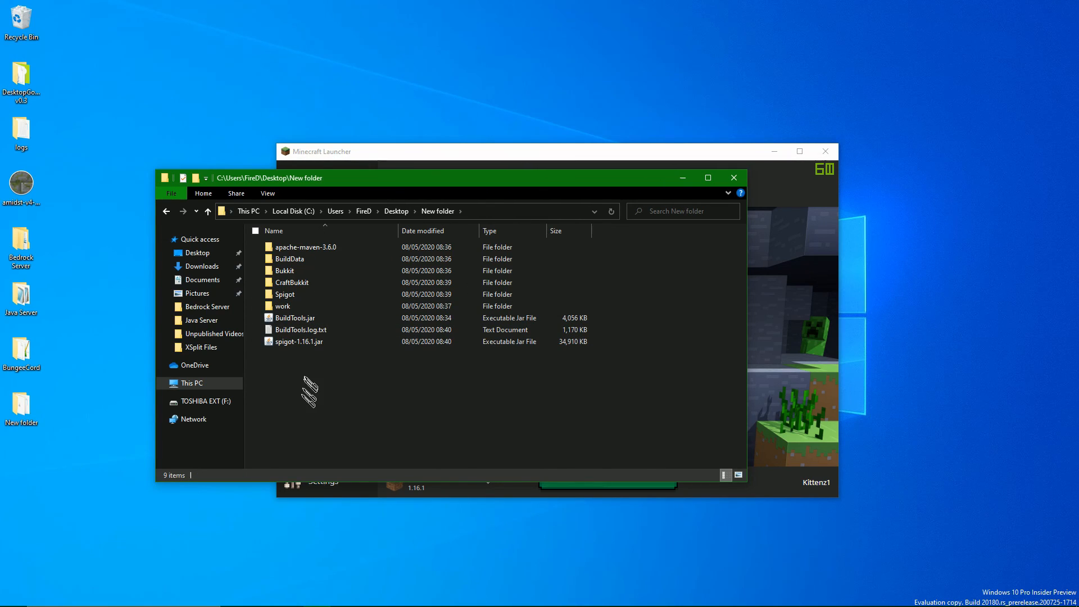
right_click(309, 344)
left_click(420, 475)
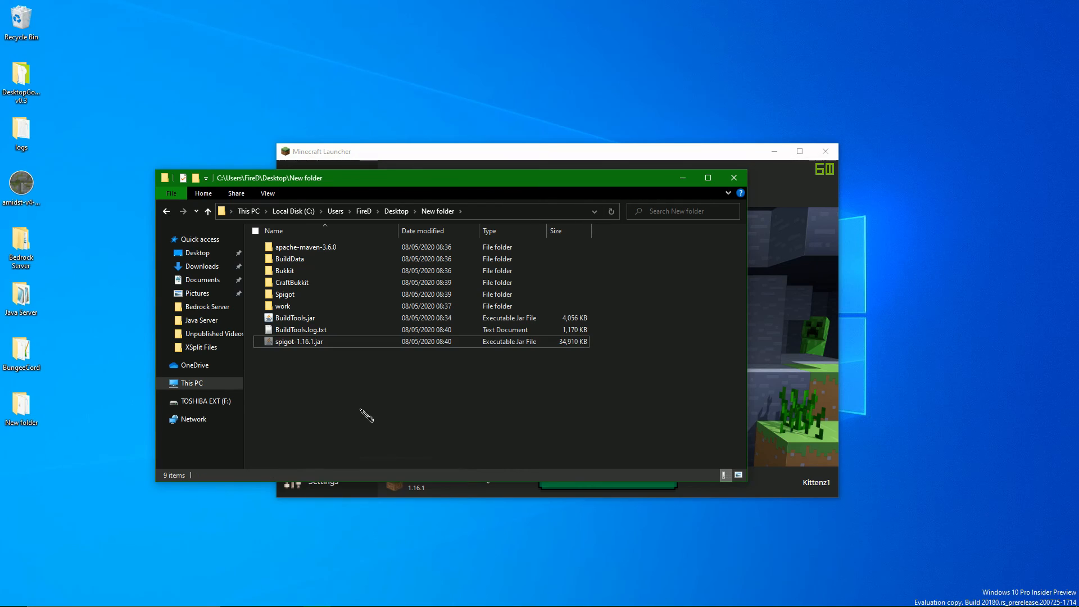
right_click(281, 343)
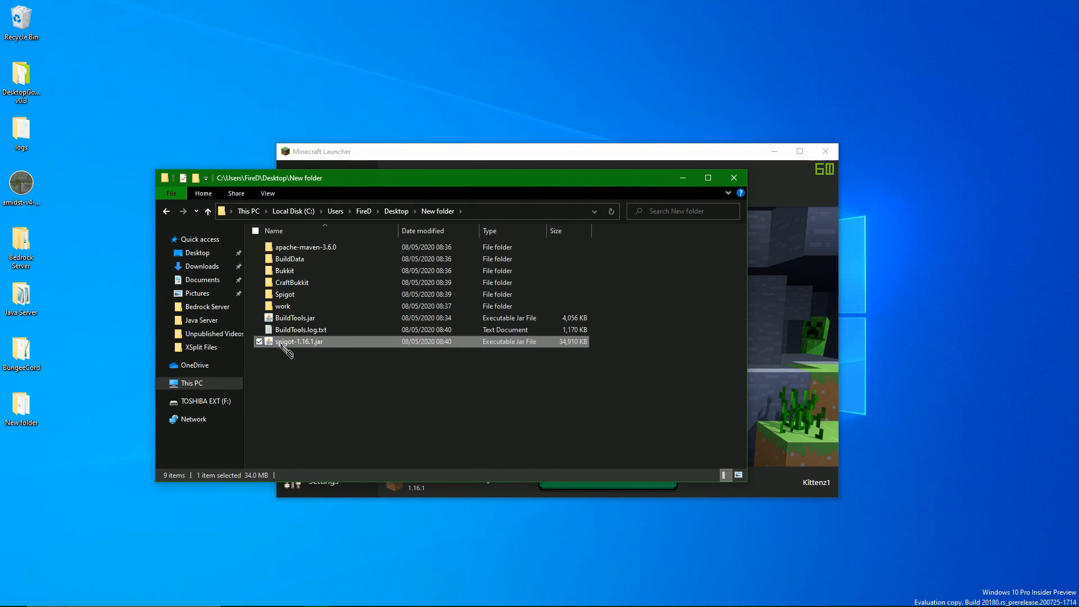
left_click(339, 474)
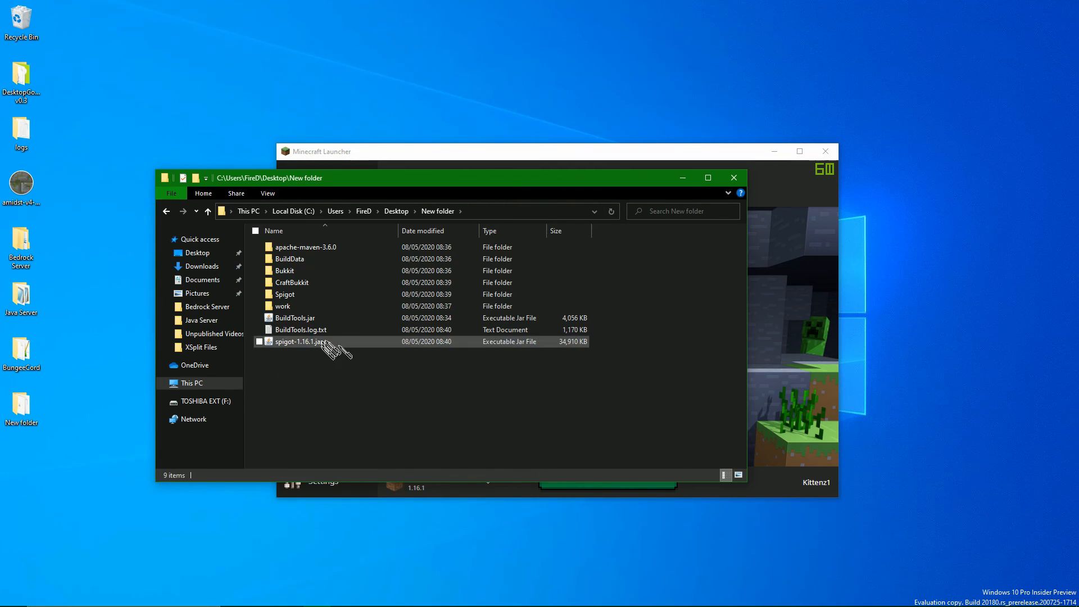
Create a folder named Spigot Server on the desktop.
key("alt+Left")
right_click(325, 390)
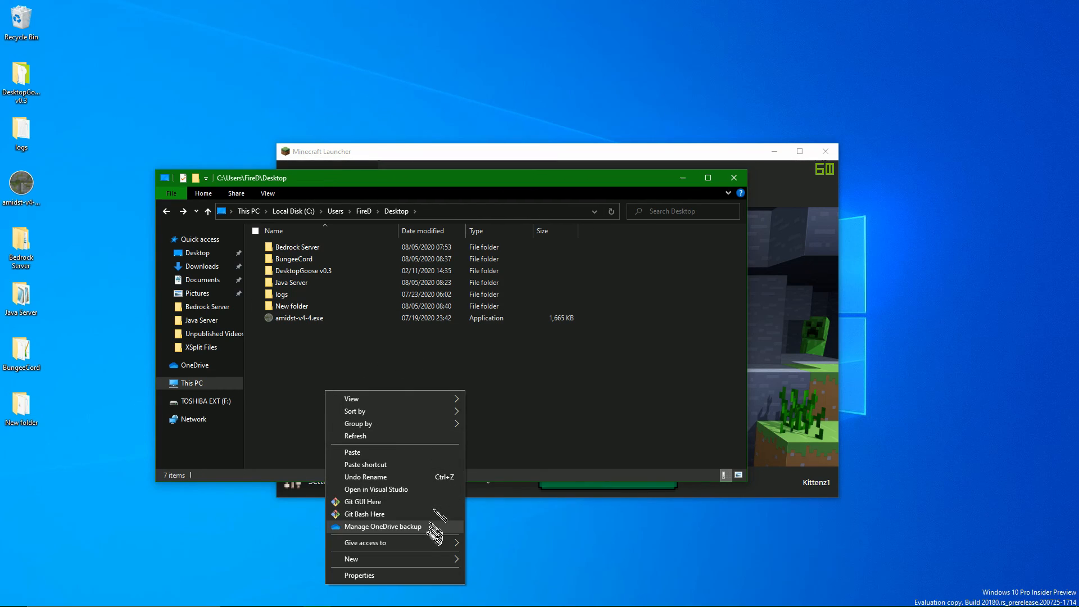
mouse_move(414, 561)
left_click(562, 443)
type("Spigot")
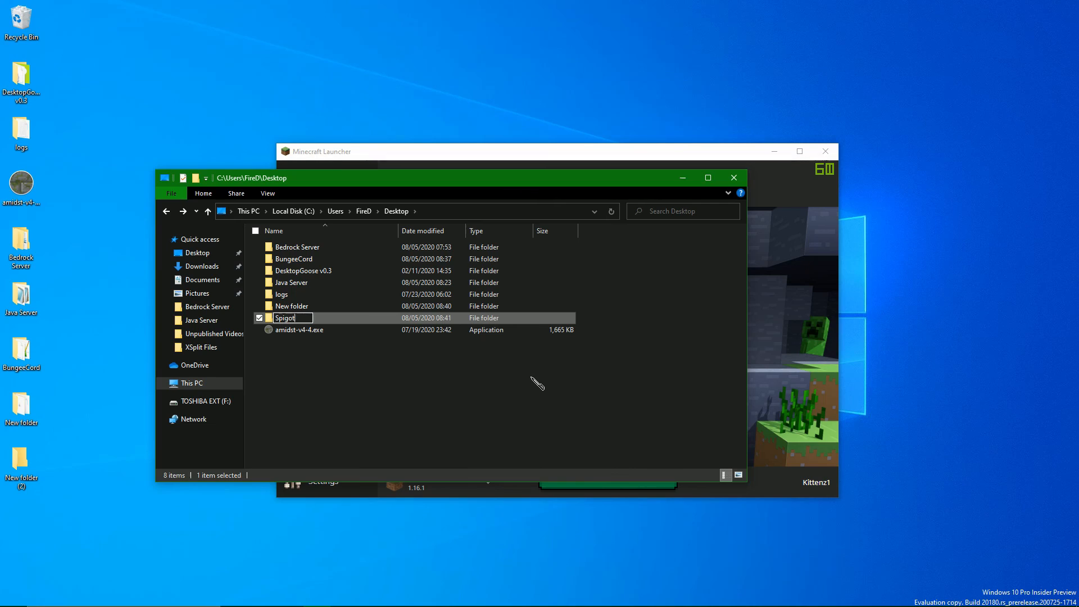
type(" Server")
key("Return")
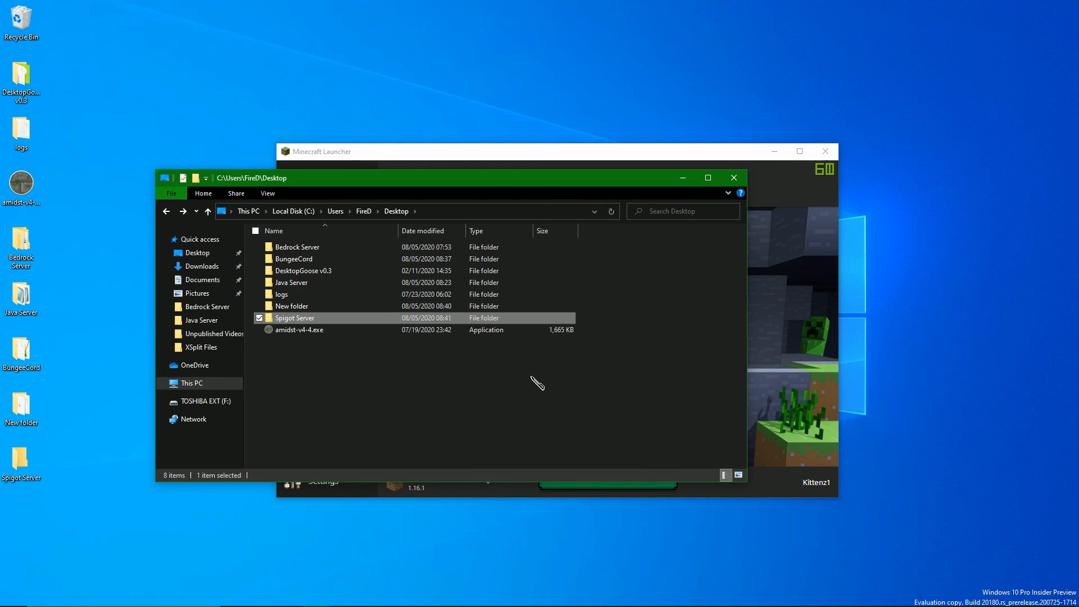
left_click(289, 349)
Paste the copied spigot-1.16.1.jar into the Spigot Server folder.
double_click(287, 319)
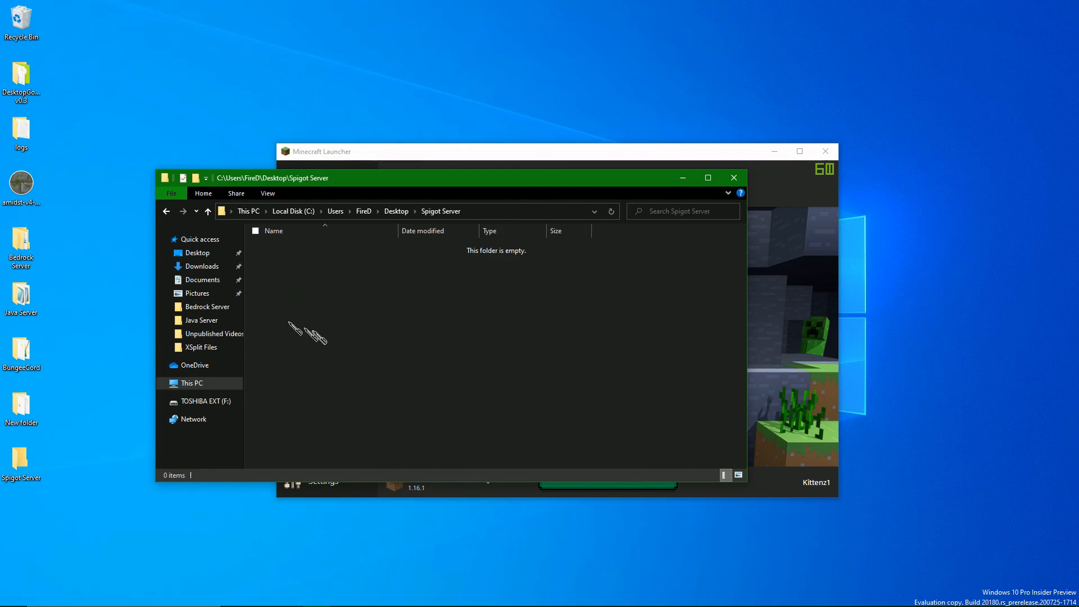
right_click(313, 331)
left_click(349, 409)
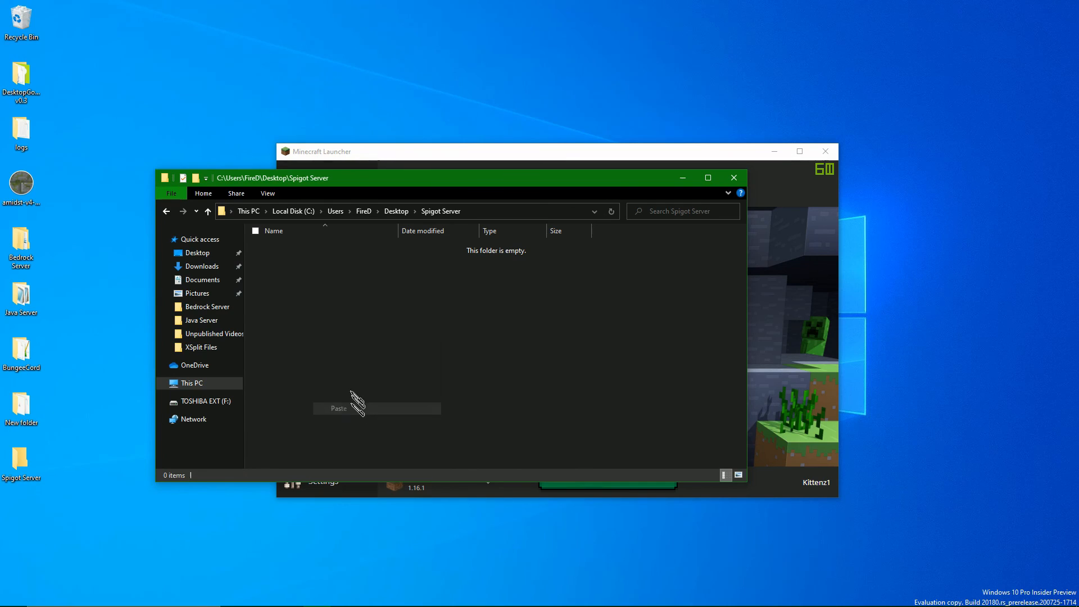
left_click(307, 248)
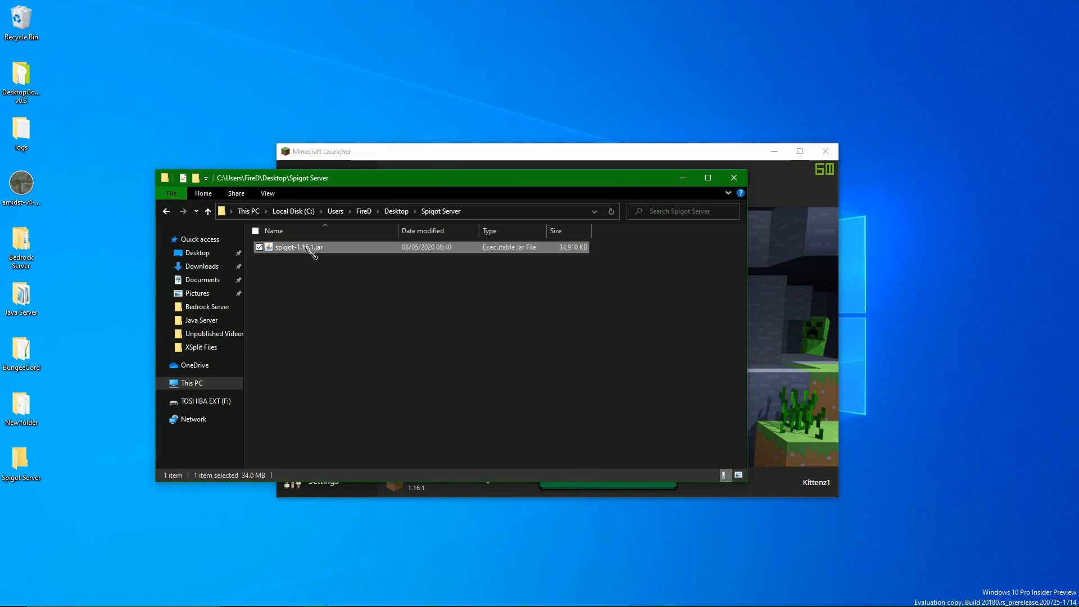
left_click(289, 325)
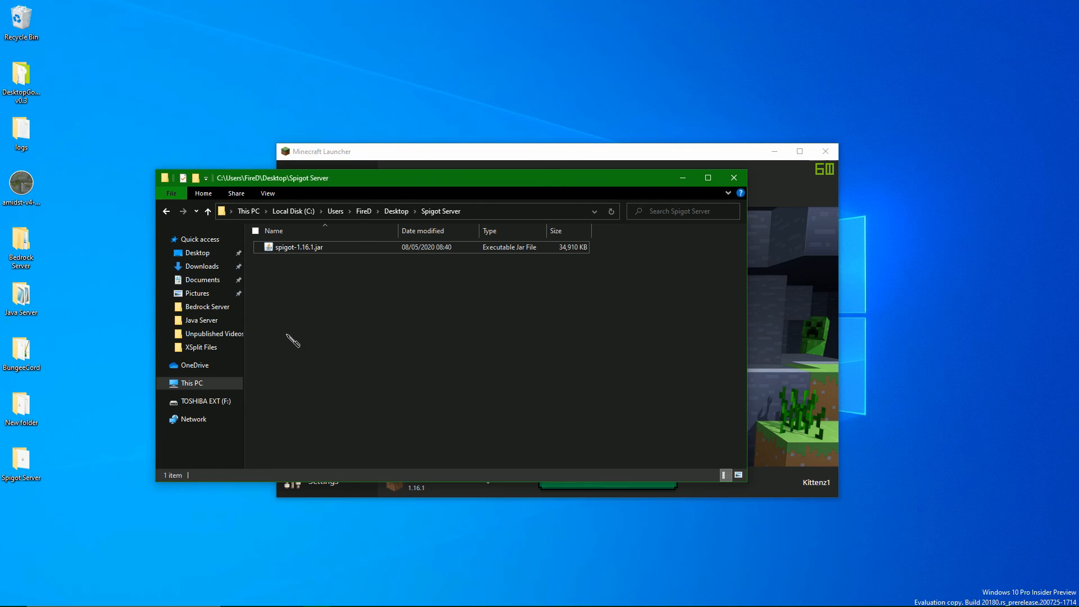
Create a second server folder on the desktop, entering Sigot Server 2 as its name.
key("alt+Up")
right_click(294, 401)
mouse_move(351, 569)
left_click(483, 453)
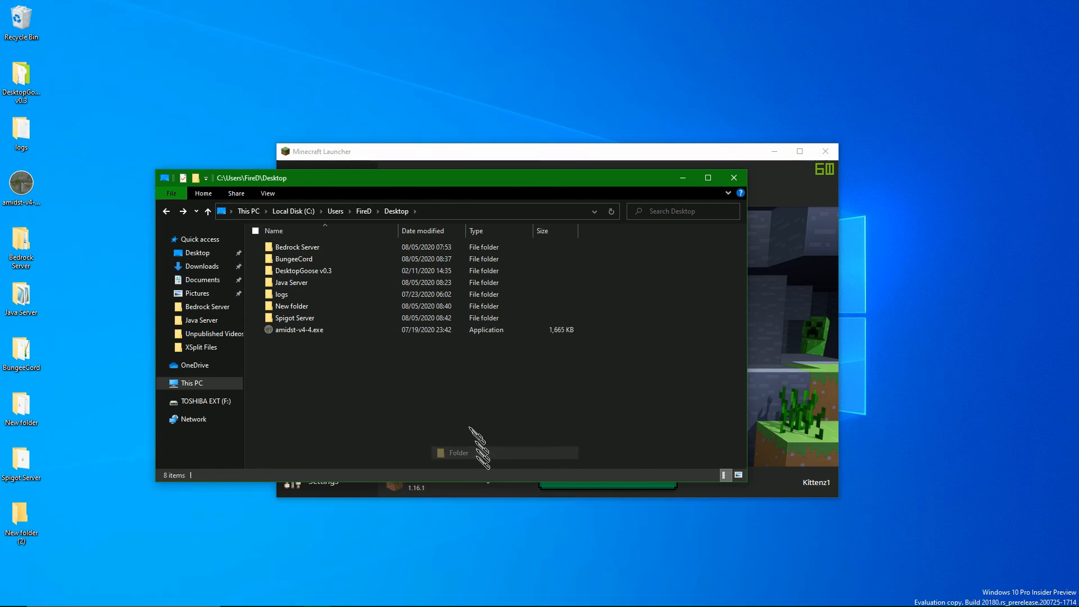
type("Sigot")
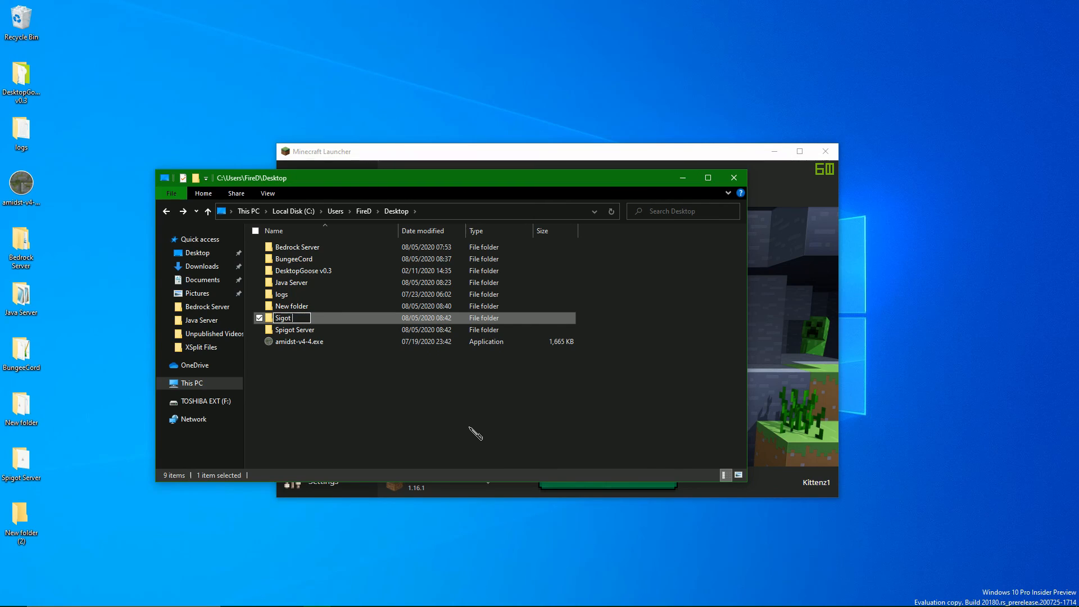
type(" Server 2")
key("Return")
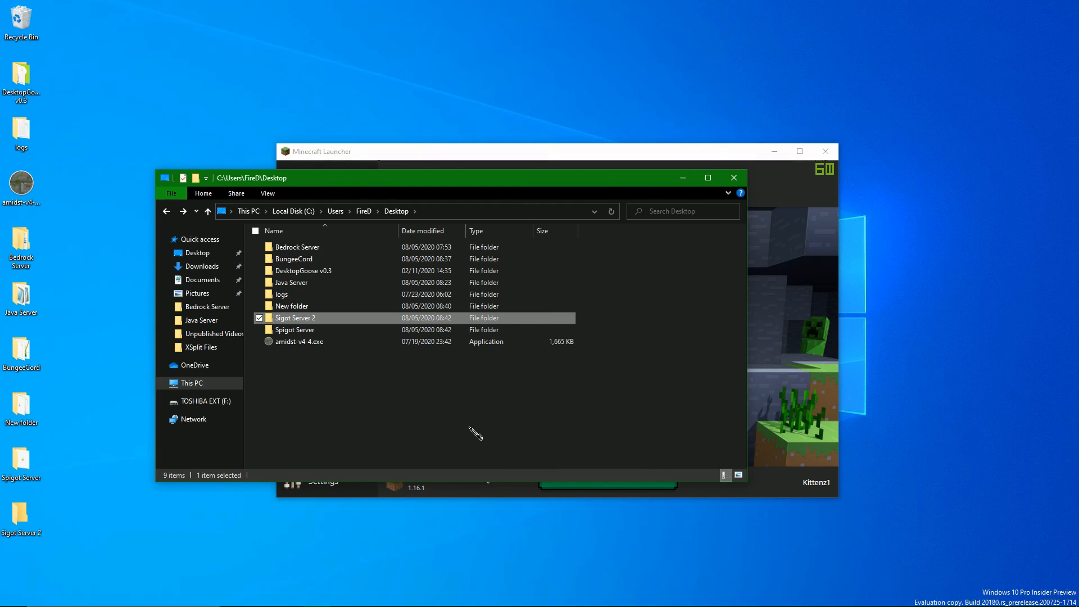
Correct the new, empty desktop folder's name to Spigot Server 2.
double_click(344, 318)
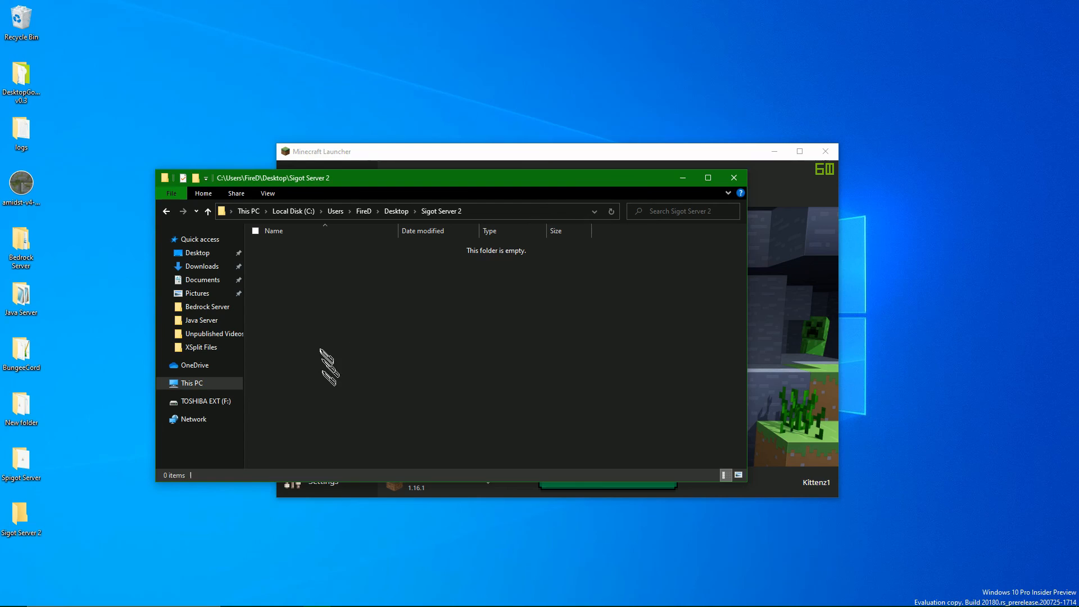
key("alt+Left")
left_click(290, 319)
left_click(280, 317)
key("Return")
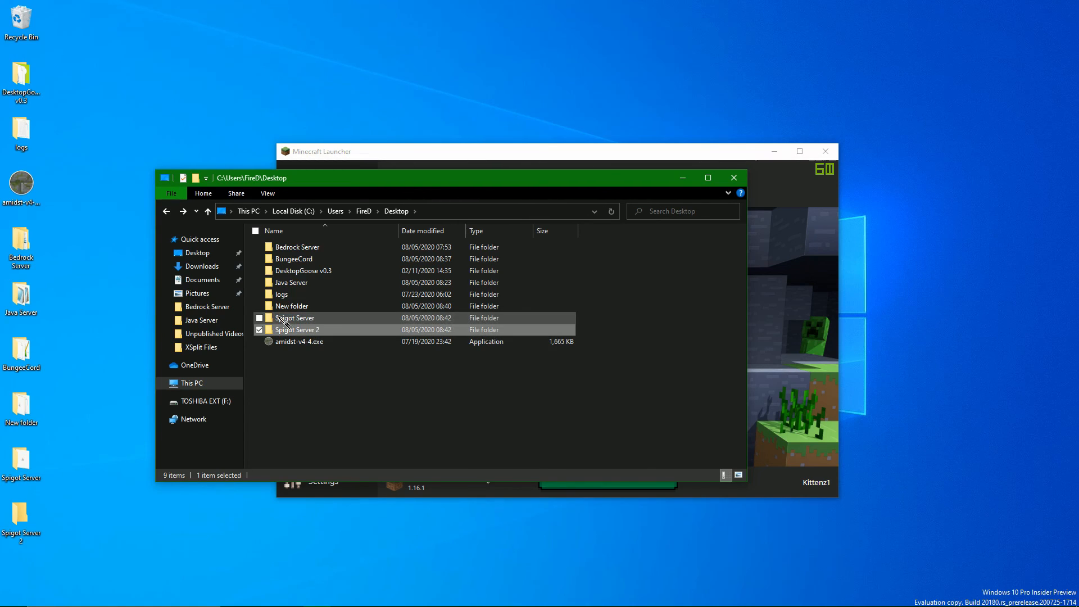
Paste the copied spigot-1.16.1.jar into the Spigot Server 2 folder.
double_click(293, 320)
right_click(329, 372)
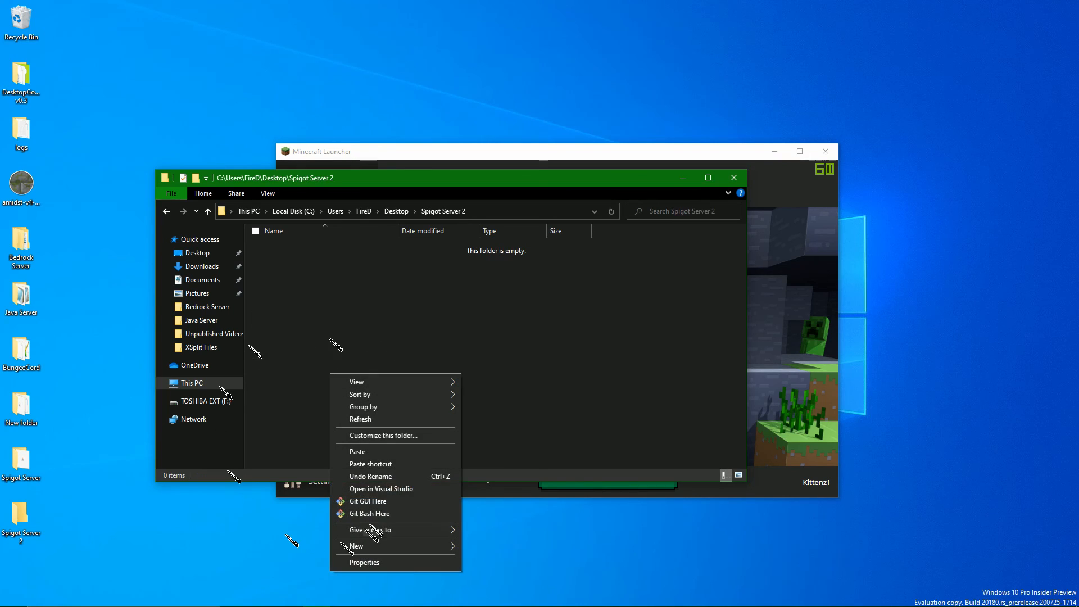
left_click(373, 451)
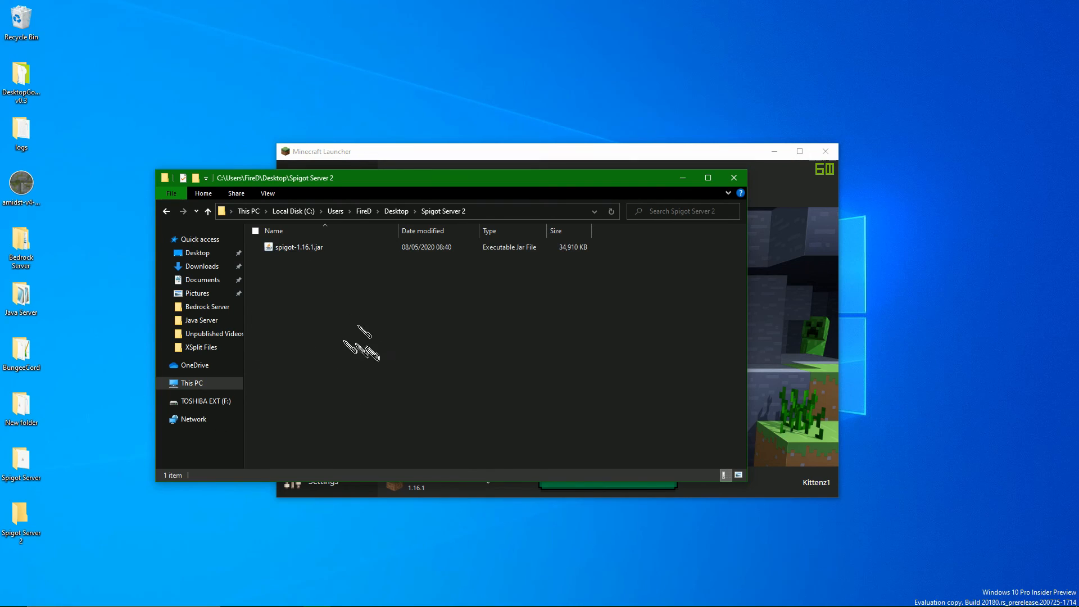
Create a batch file named RUN.bat in the Spigot Server folder and open it for editing in Notepad.
key("BackSpace")
double_click(287, 318)
right_click(302, 313)
mouse_move(369, 485)
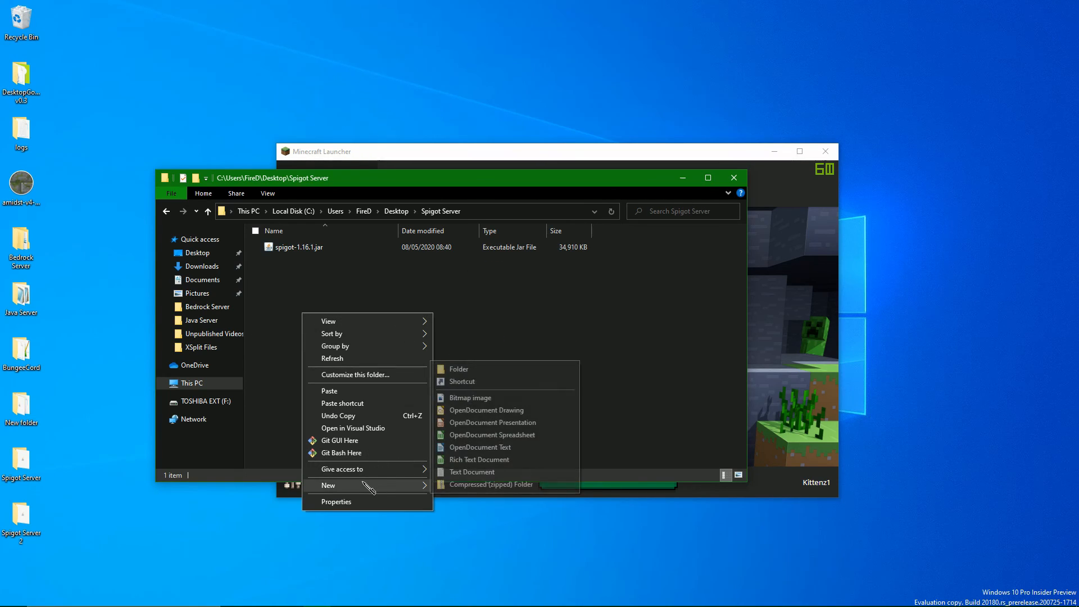
left_click(444, 487)
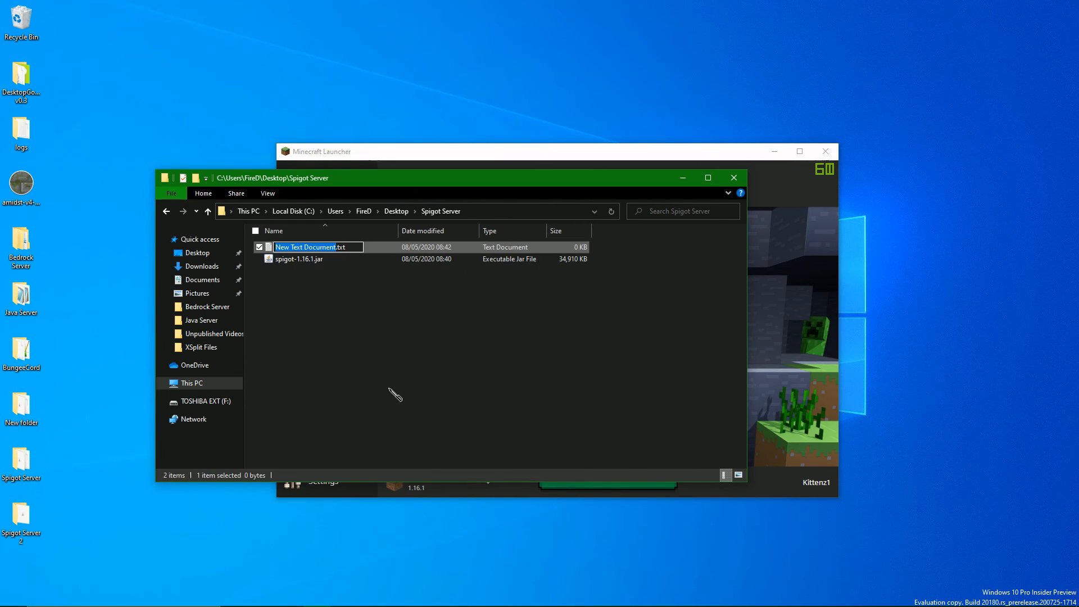
type("RUN.bat")
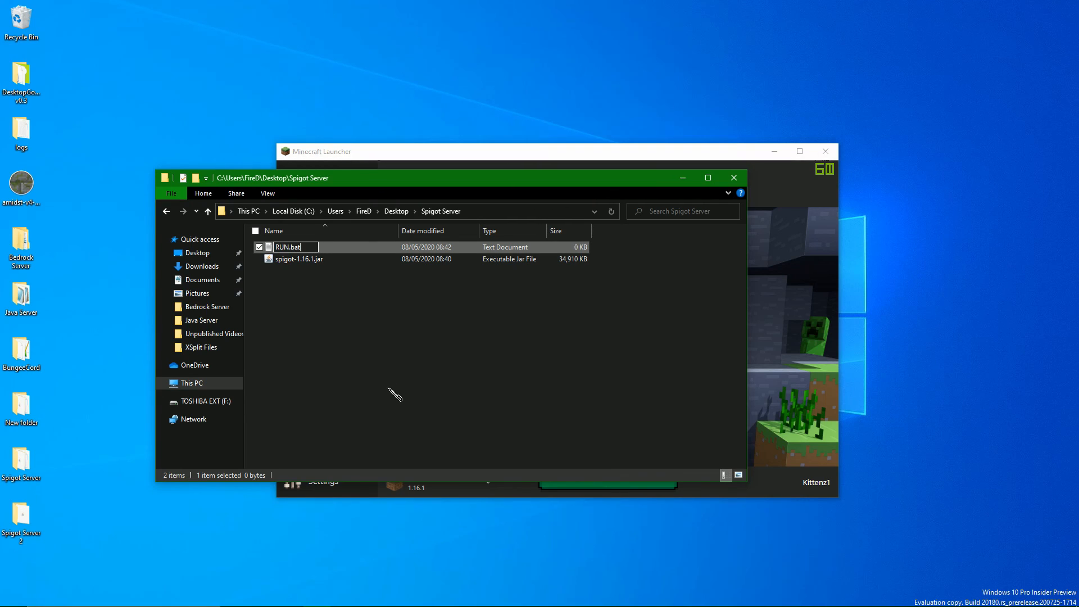
key("Return")
left_click(588, 311)
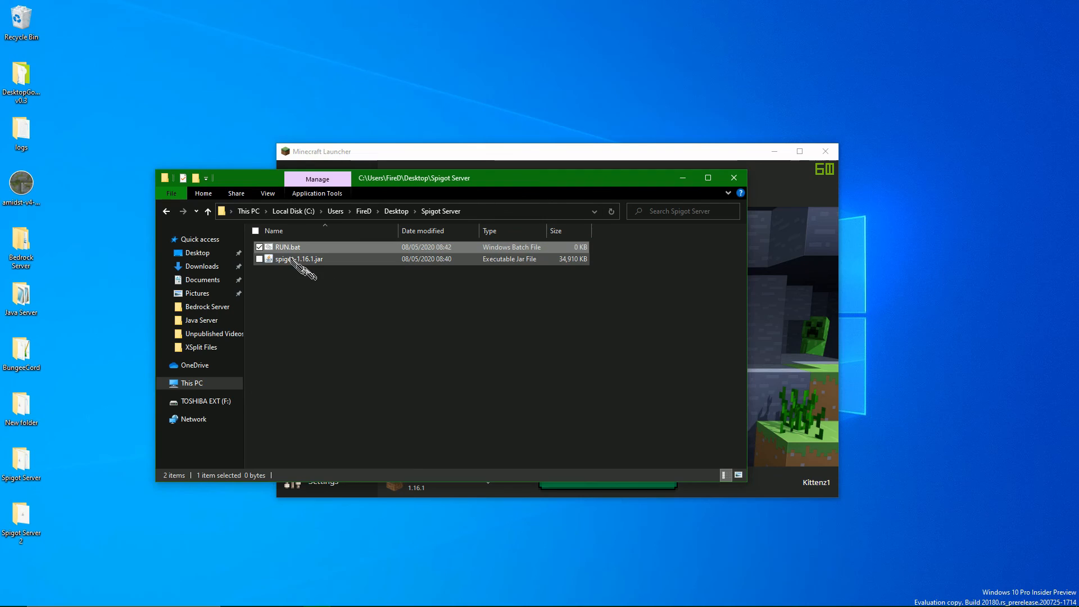
right_click(294, 249)
left_click(320, 270)
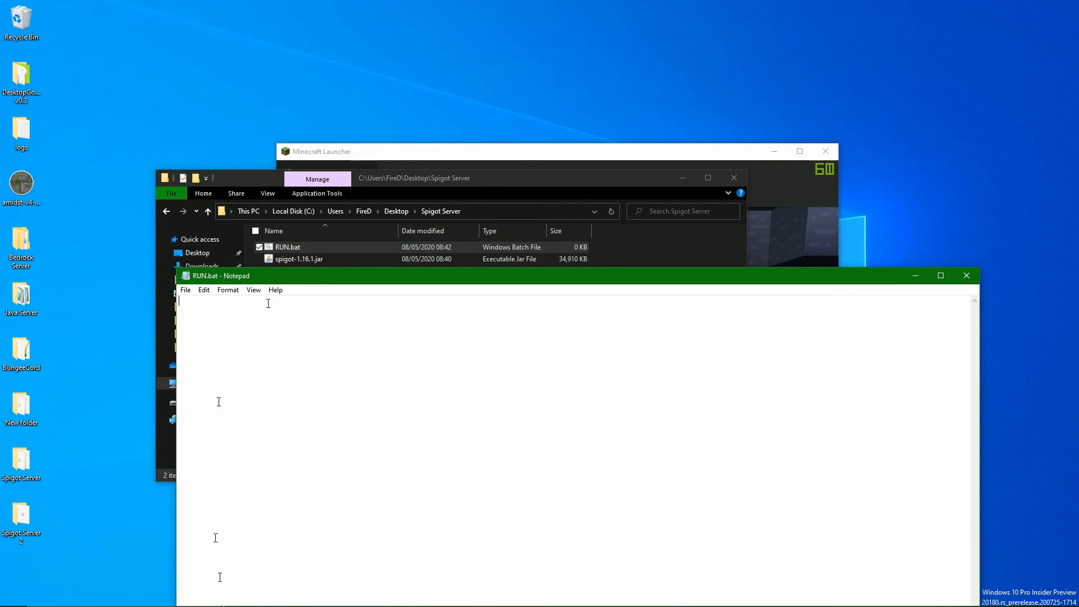
Switch to Edge and look through the SpigotMC home page for the startup script, returning to the search results.
left_click(289, 591)
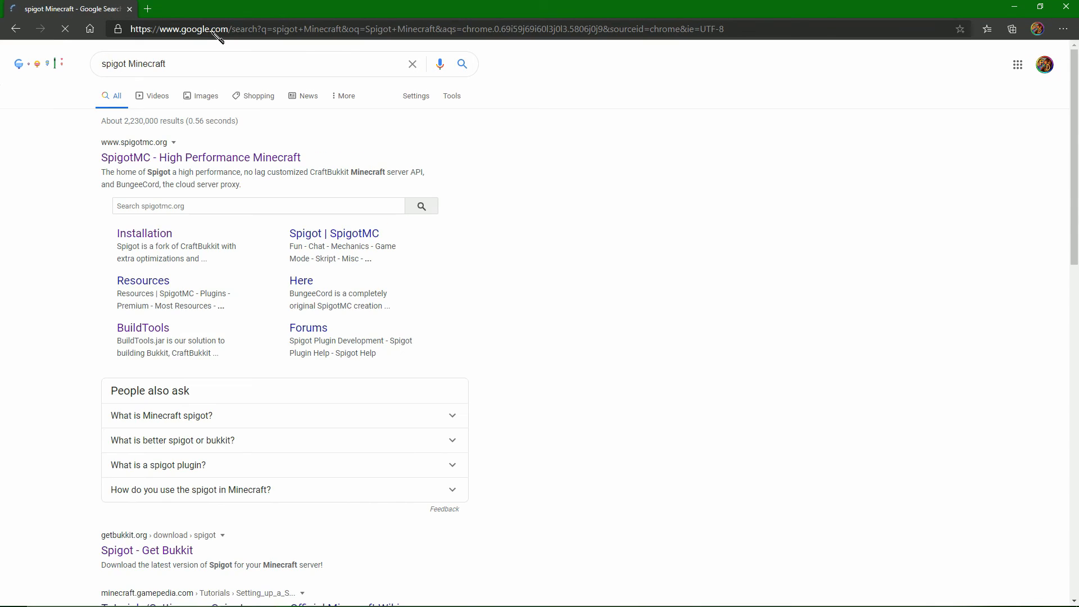
left_click(207, 160)
scroll(322, 195, "down", 5)
scroll(322, 195, "up", 1)
key("alt+Left")
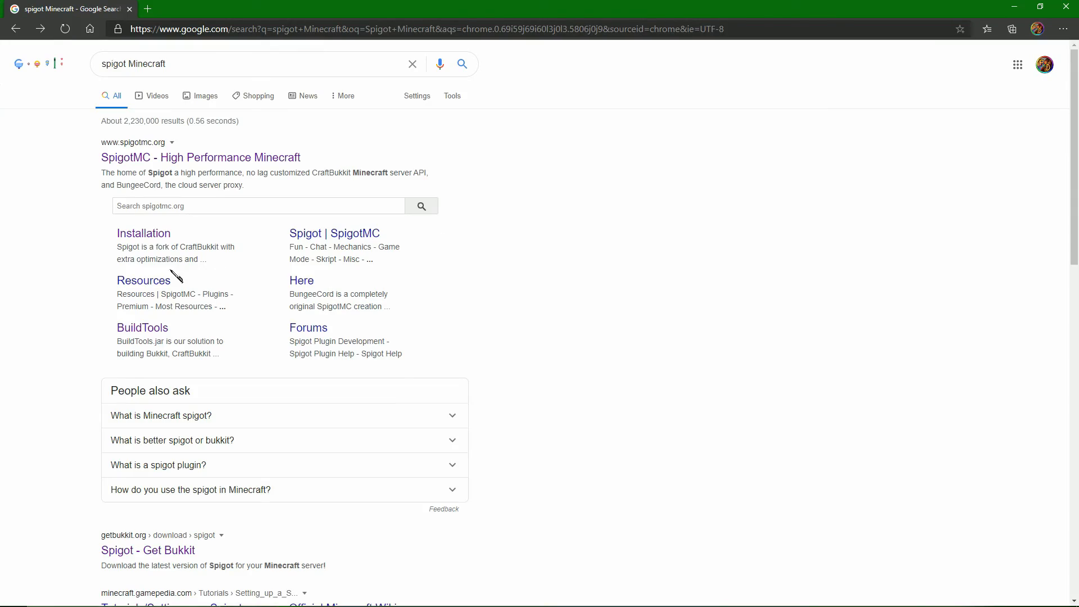
Open SpigotMC's Installation wiki page and copy the java launch line from the Windows start script.
left_click(146, 235)
scroll(439, 292, "down", 6)
scroll(394, 295, "down", 6)
left_click_drag(249, 333, 520, 331)
key("ctrl+c")
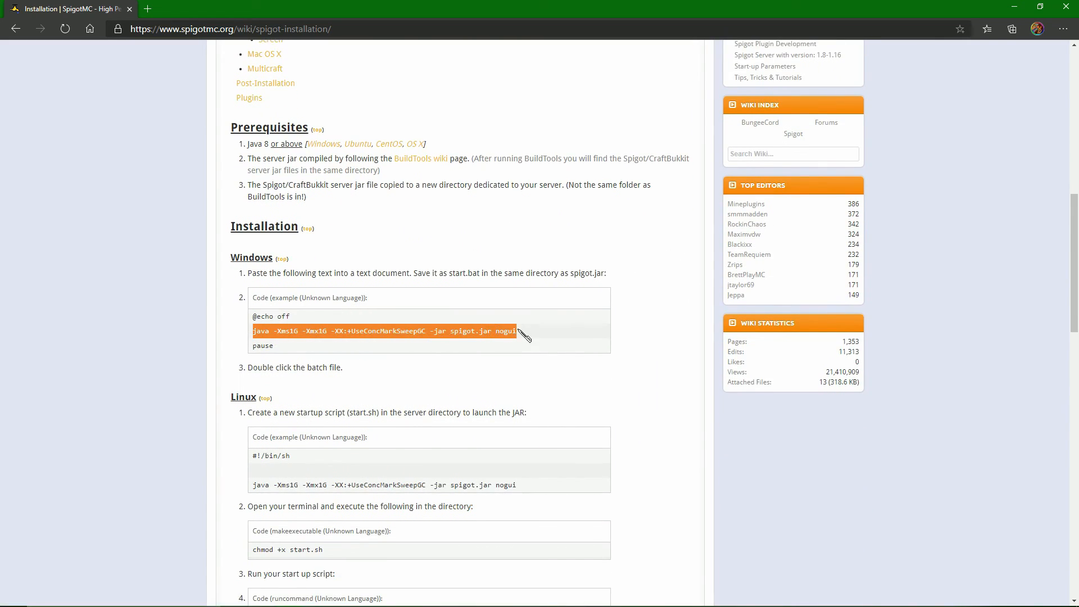
right_click(426, 341)
left_click(444, 349)
left_click(490, 322)
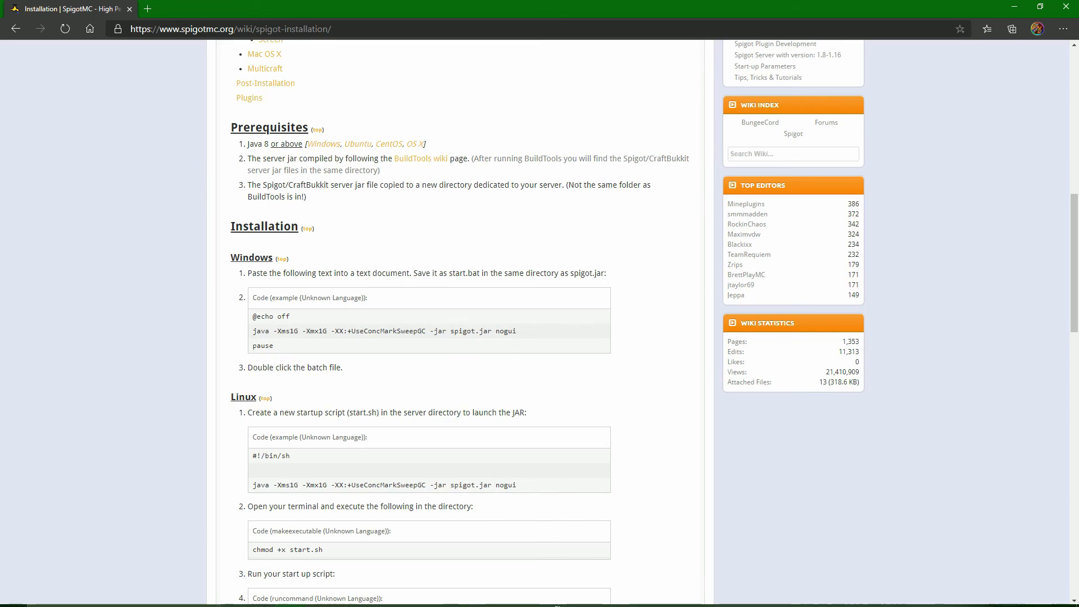
Switch to Notepad and paste the copied java launch line into the empty RUN.bat.
left_click(317, 596)
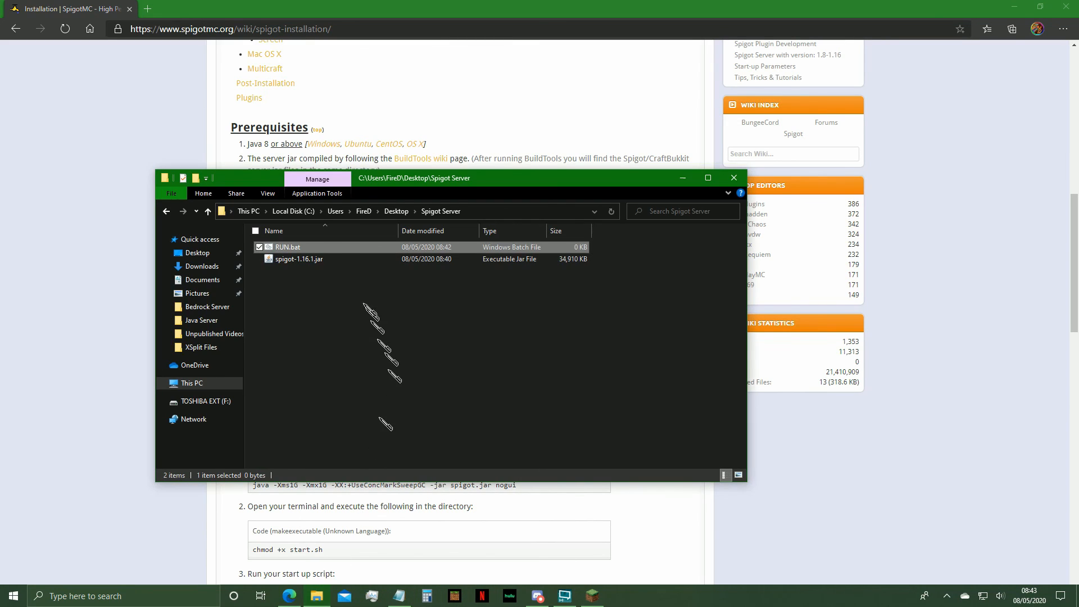
left_click(399, 596)
right_click(244, 326)
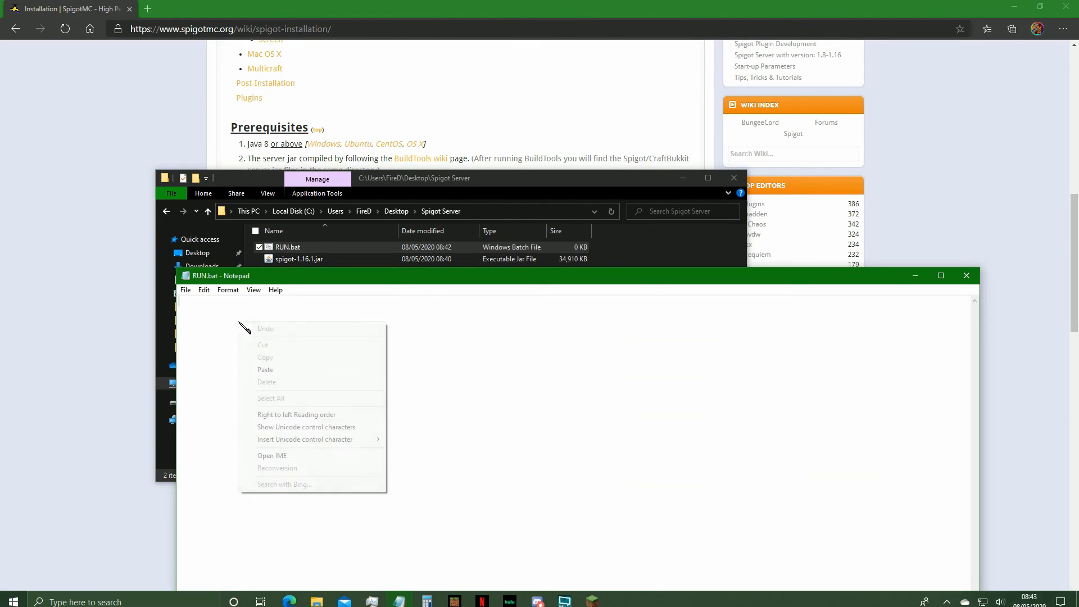
left_click(292, 371)
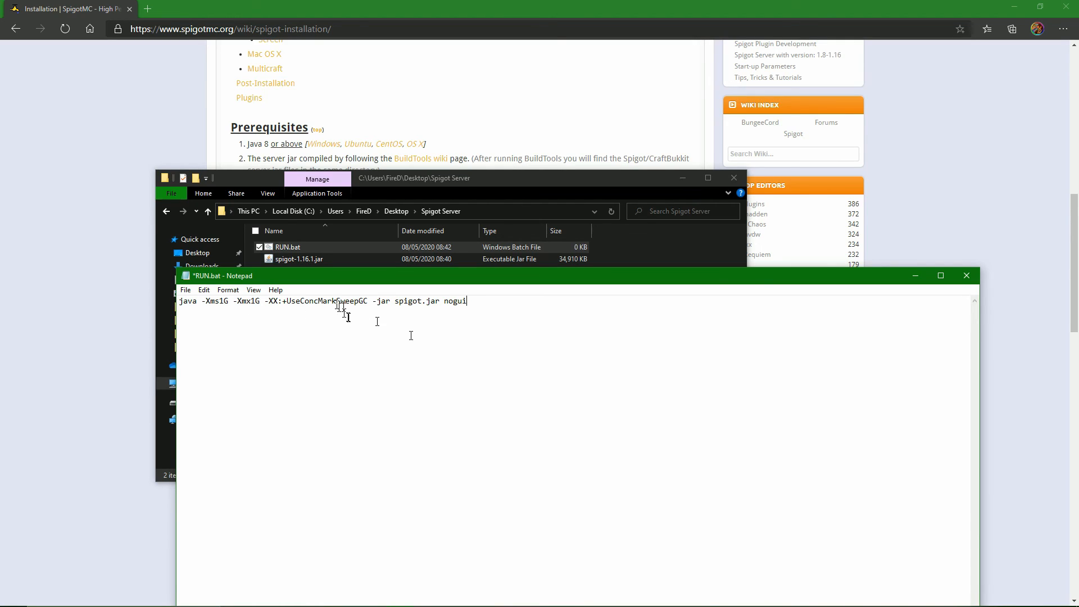
Remove the -XX:+UseConcMarkSweepGC option from the java launch line in RUN.bat.
left_click_drag(369, 302, 306, 303)
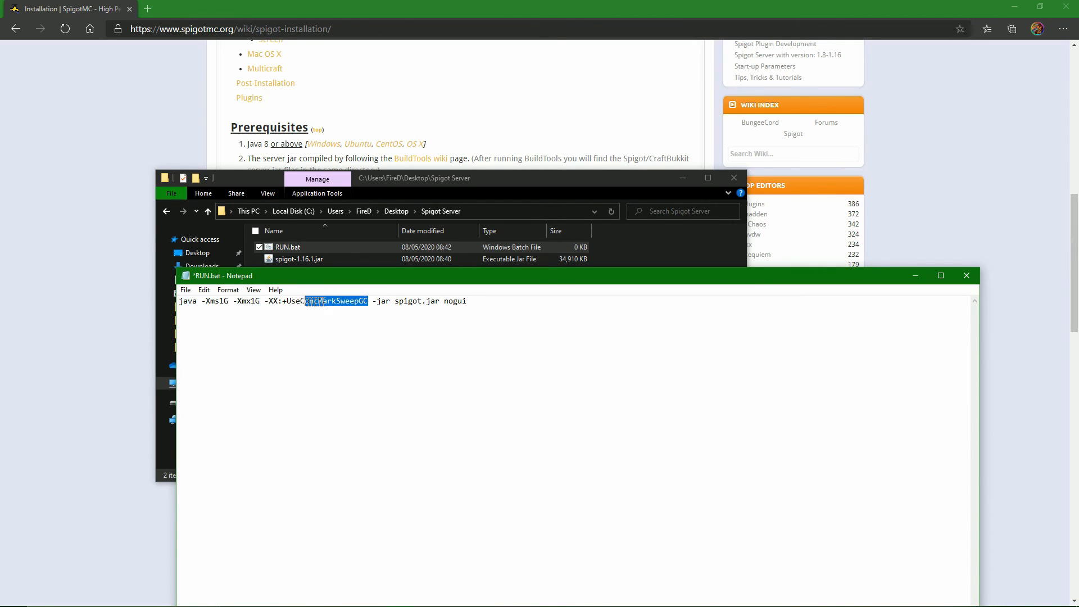
key("BackSpace")
key("BackSpace")
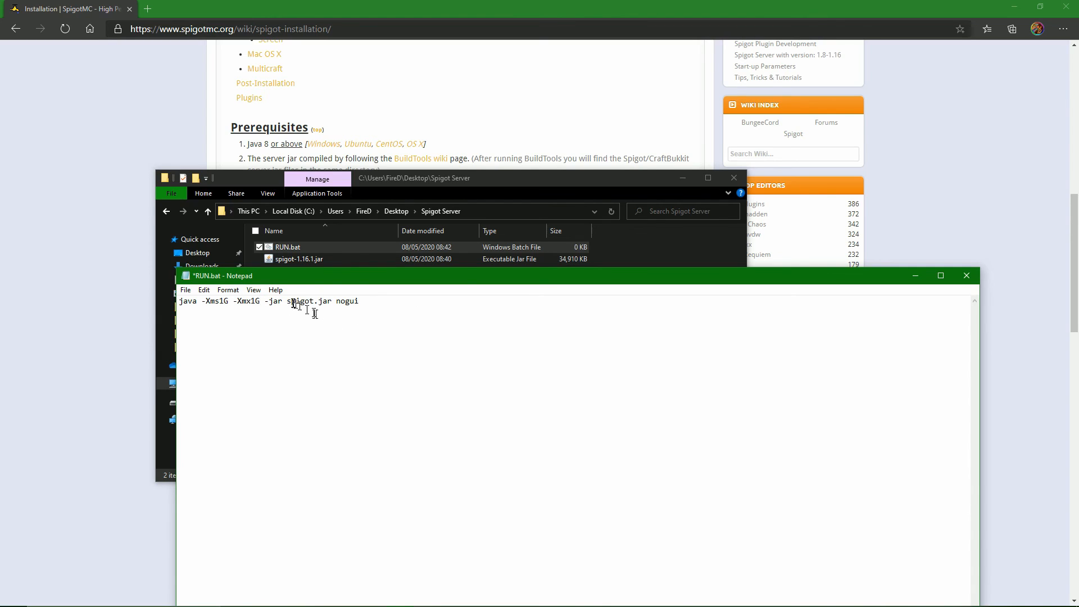
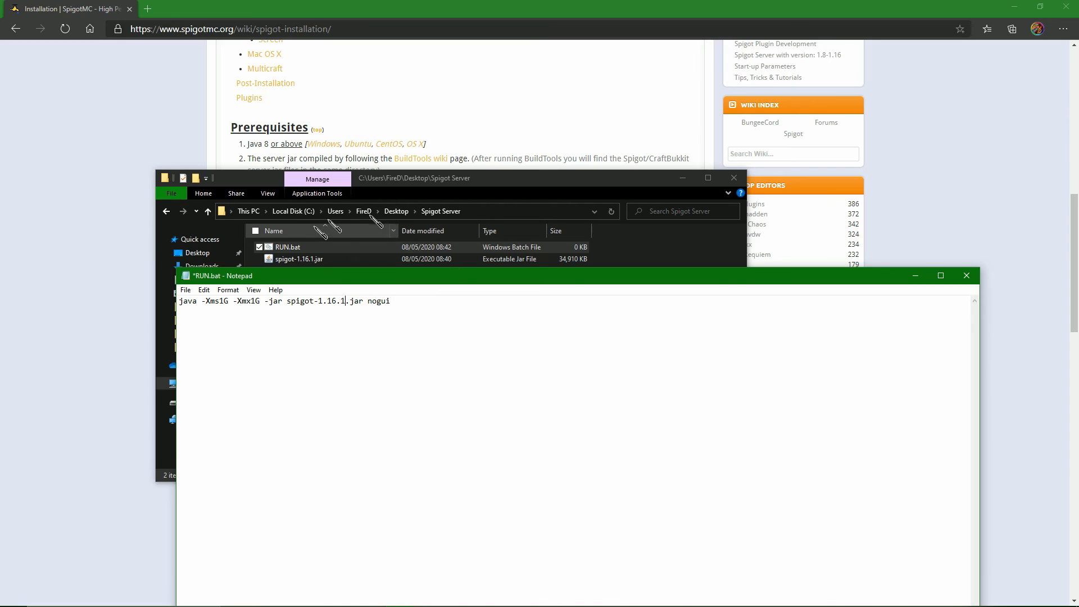
Save the edited RUN.bat and close the file.
left_click(187, 290)
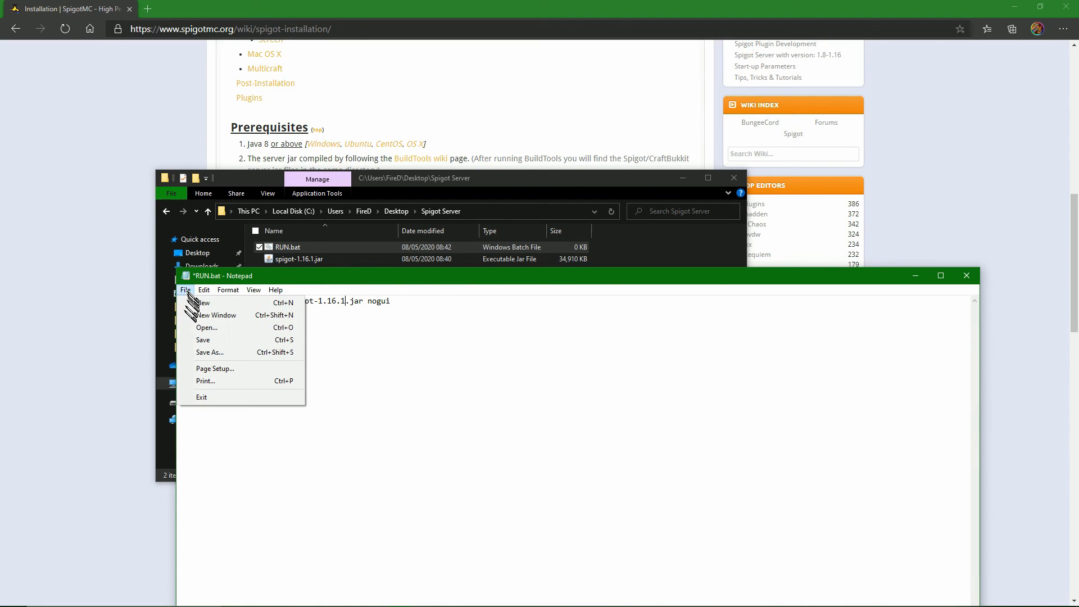
left_click(205, 338)
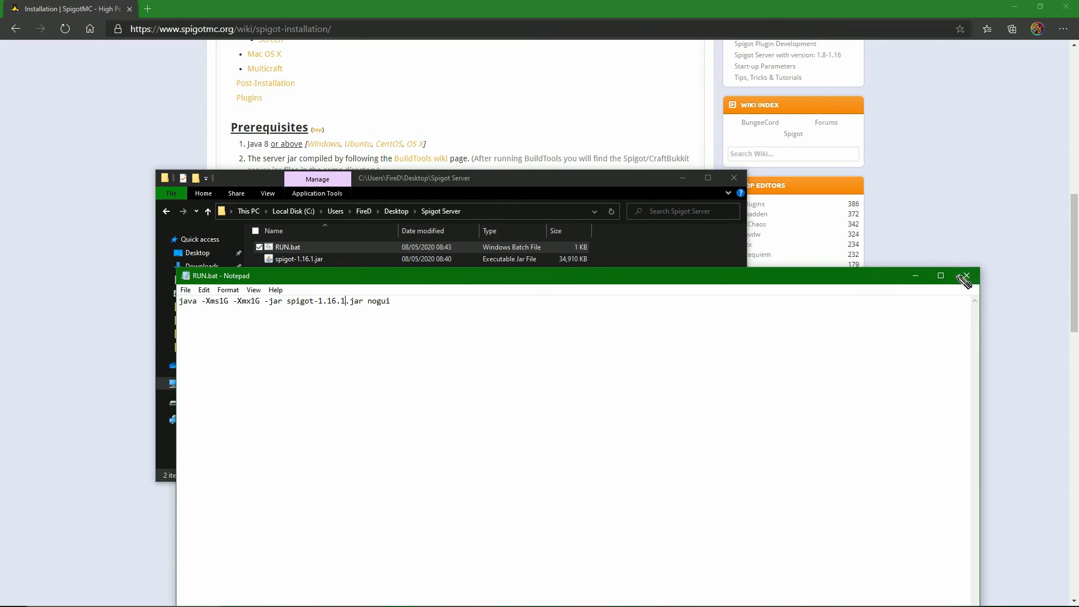
left_click(967, 276)
Copy RUN.bat from the Spigot Server folder into the Spigot Server 2 folder.
right_click(296, 247)
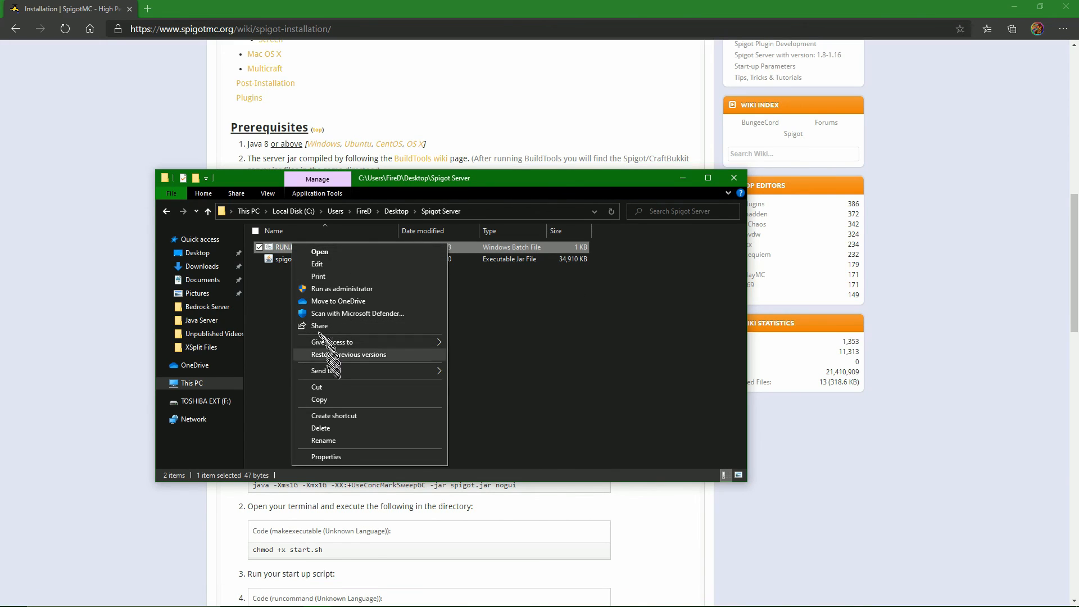
left_click(346, 397)
key("alt+Up")
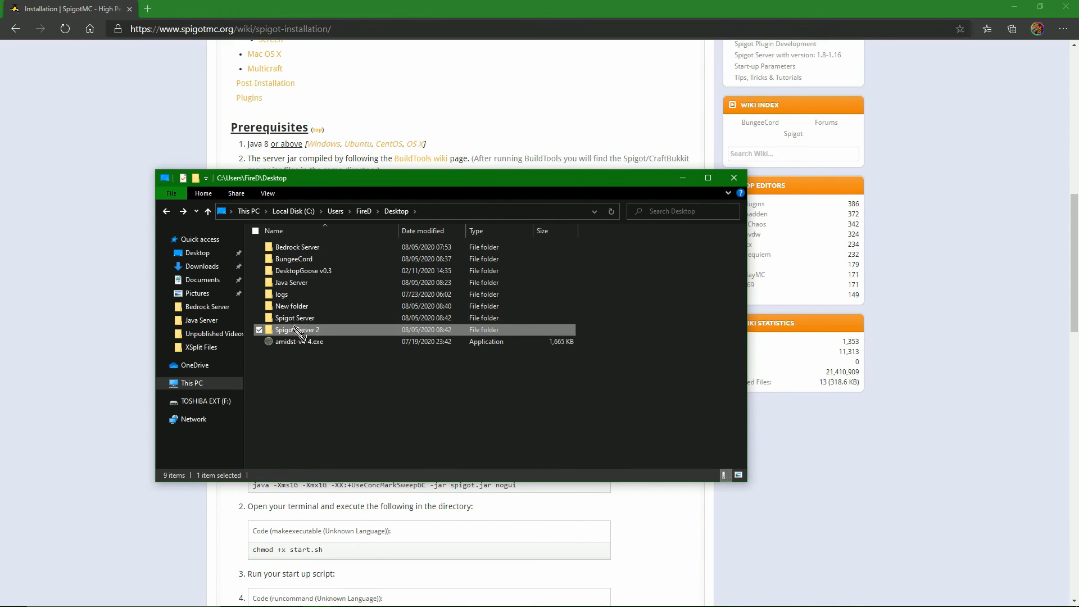
double_click(338, 332)
right_click(303, 341)
left_click(348, 419)
Return to the Spigot Server folder and run its RUN.bat to generate the server files.
key("alt+Up")
left_click(307, 318)
double_click(311, 319)
double_click(308, 248)
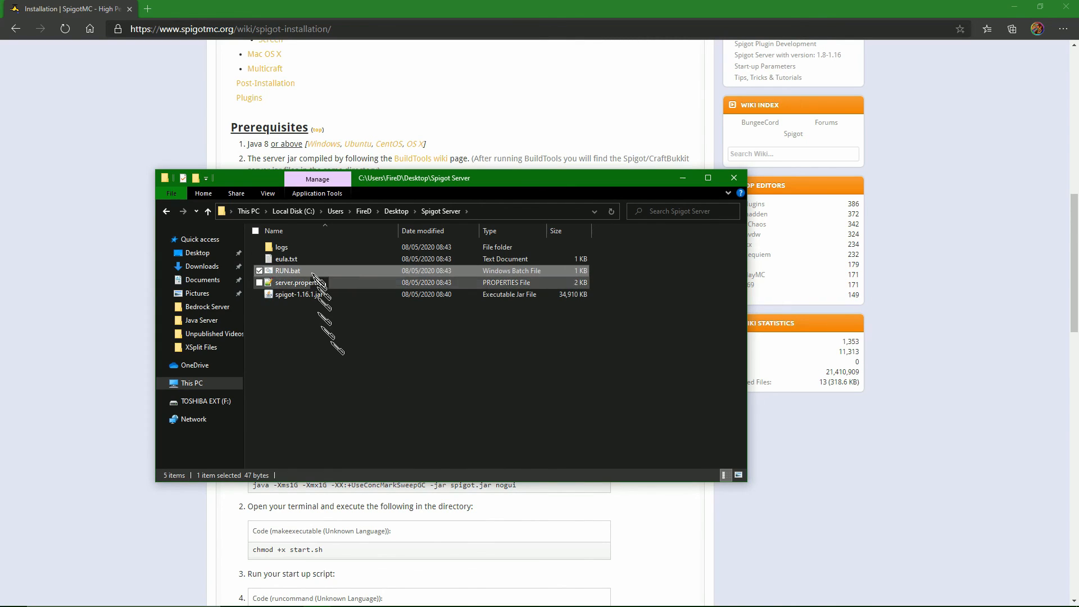
Set eula to true in Spigot Server's eula.txt, then save and close the file.
double_click(287, 259)
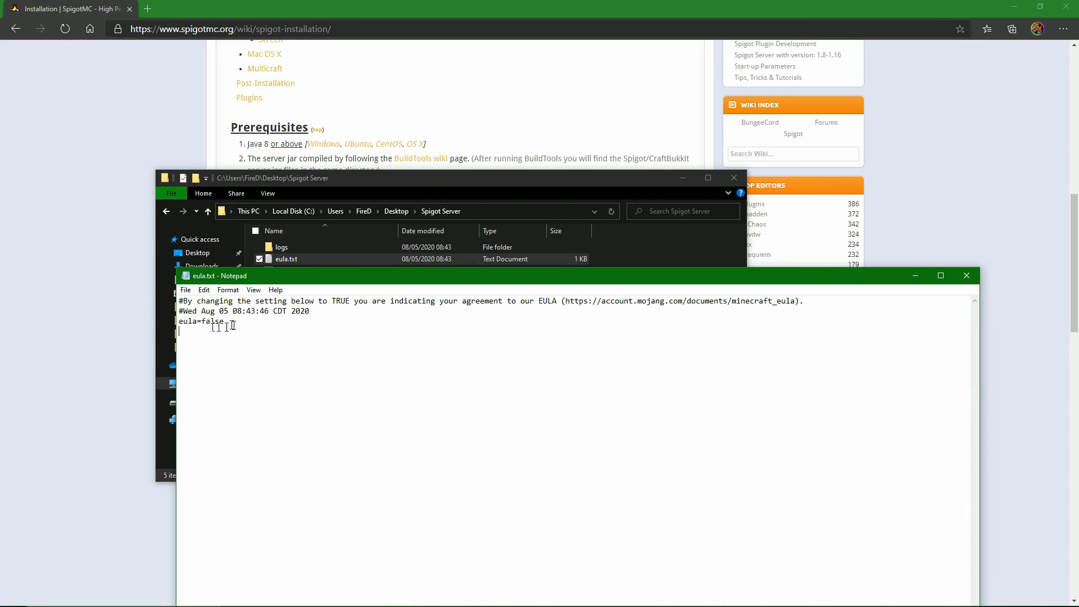
type("tru")
left_click(192, 292)
left_click(222, 340)
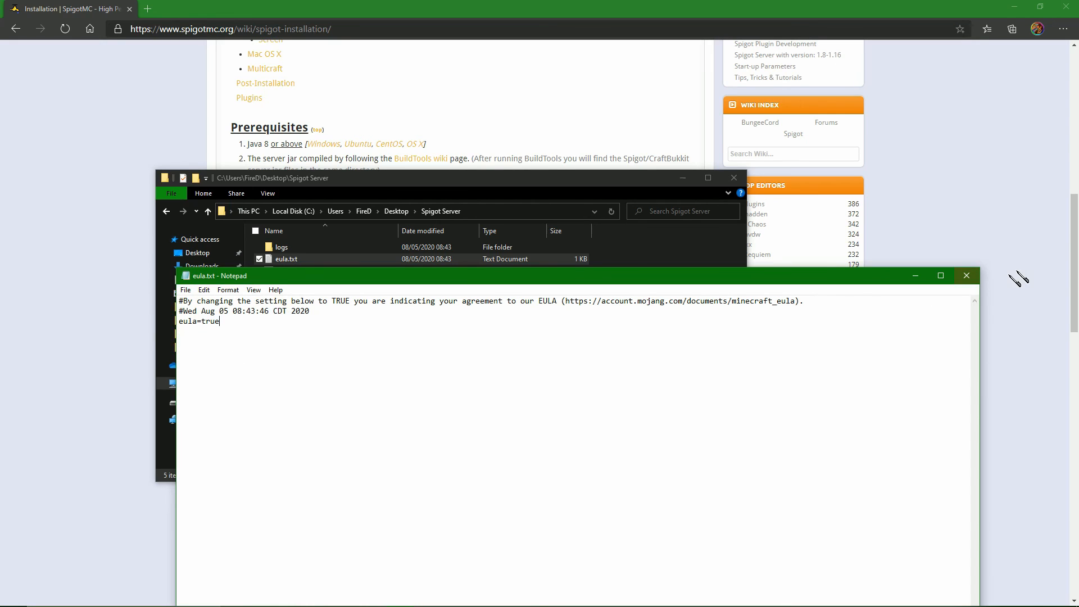
left_click(967, 275)
double_click(307, 283)
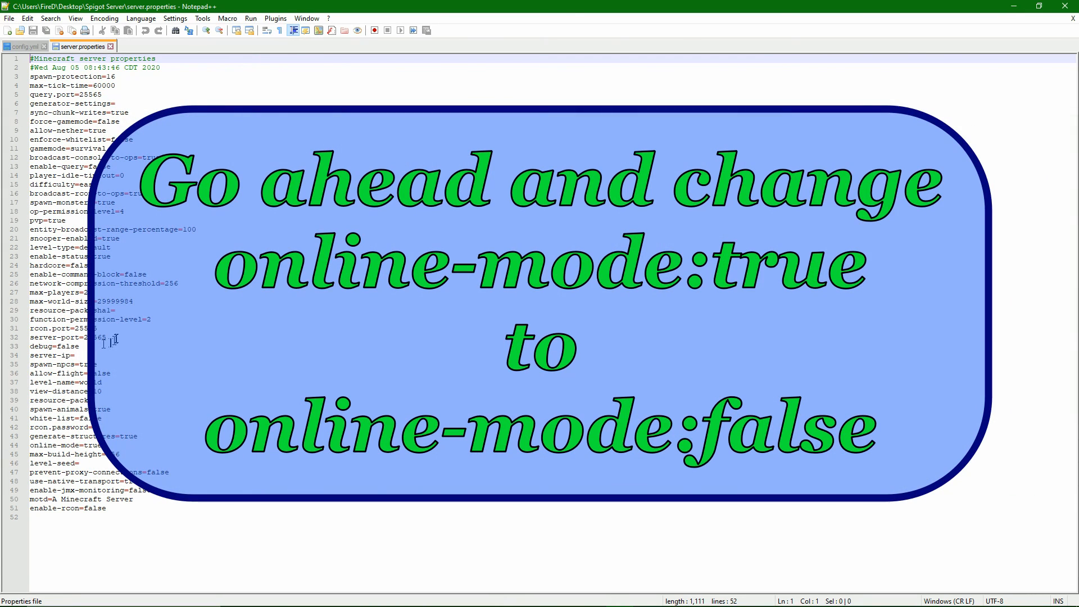
left_click(115, 338)
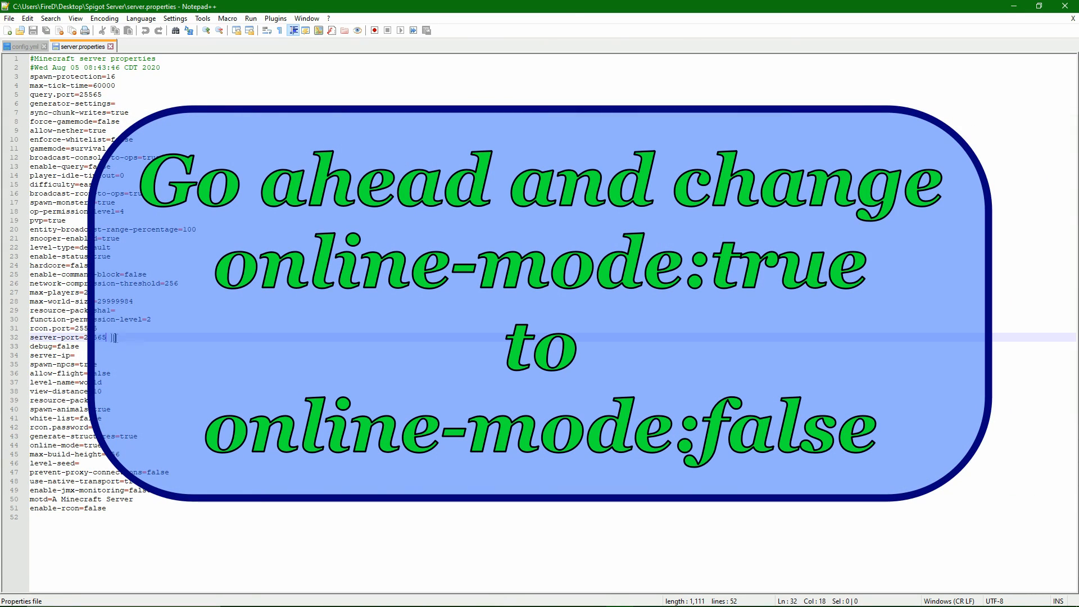
left_click_drag(105, 337, 97, 337)
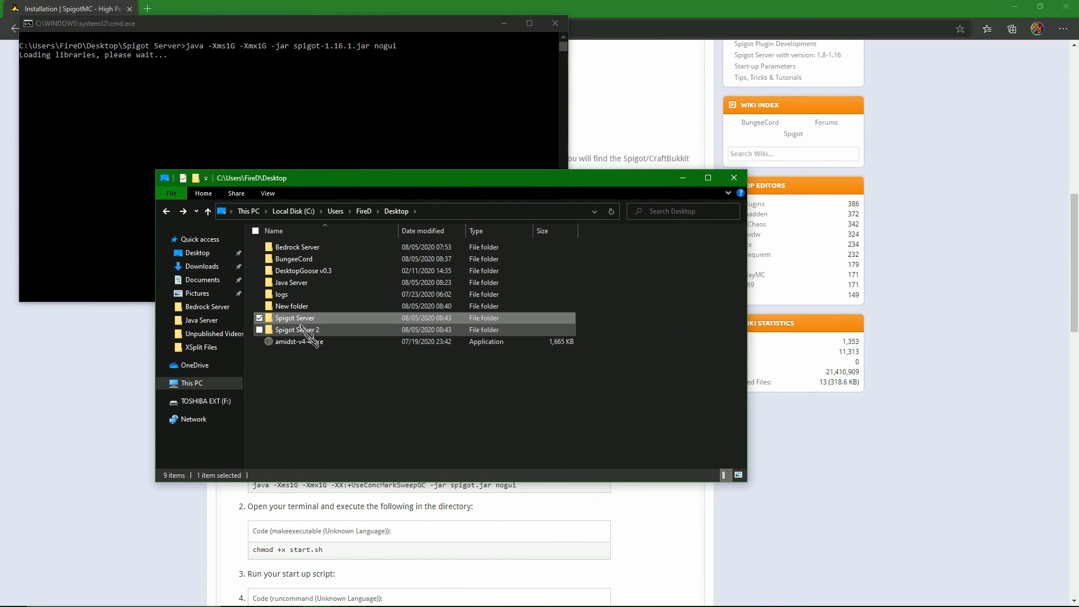
Run RUN.bat in the Spigot Server 2 folder and save eula=true in its generated eula.txt.
double_click(308, 329)
double_click(308, 248)
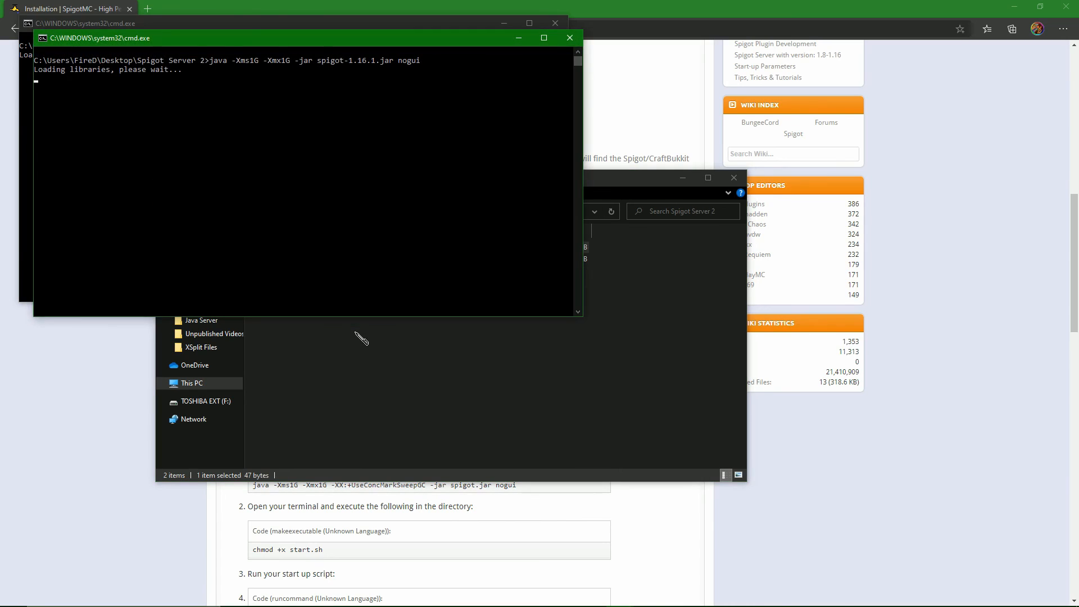
double_click(292, 260)
left_click_drag(224, 322, 203, 321)
type("true")
left_click(186, 291)
left_click(197, 339)
left_click(967, 277)
Edit the server-port in Spigot Server 2's server.properties, then save and close the file.
double_click(295, 283)
left_click_drag(107, 339, 105, 340)
key("BackSpace")
key("ctrl+s")
key("ctrl+w")
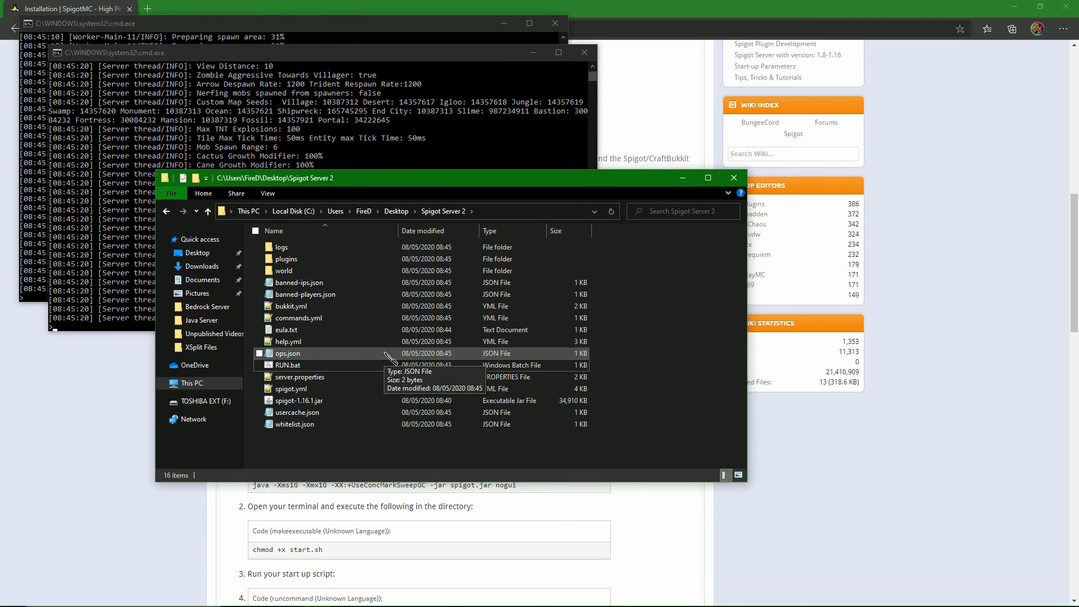
Check the two Spigot consoles, then start the proxy by running RUNGEE.bat in the BungeeCord folder.
left_click(118, 276)
left_click(35, 241)
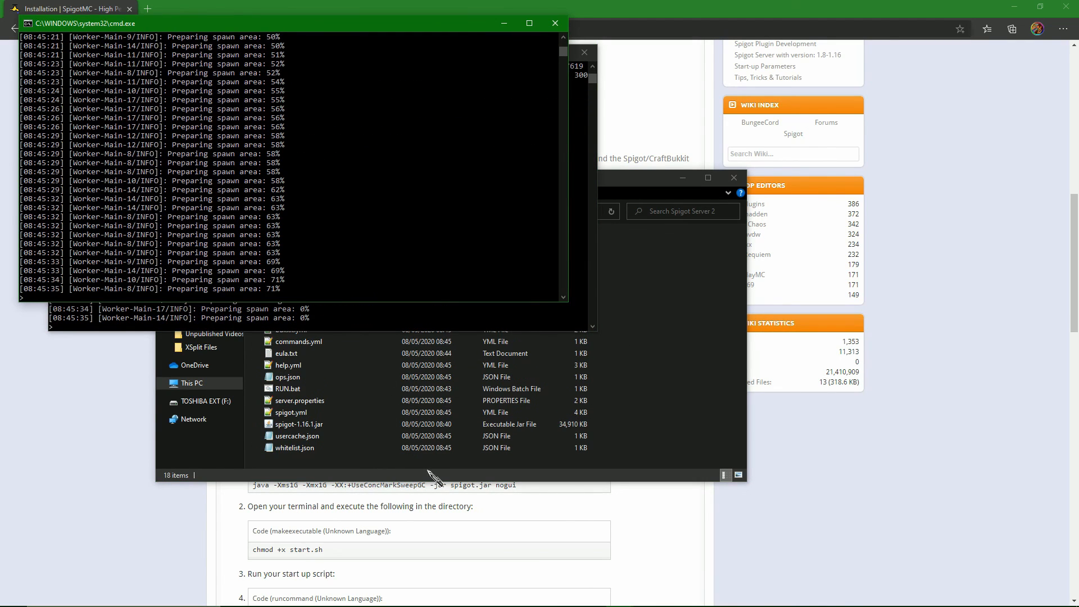
left_click(695, 361)
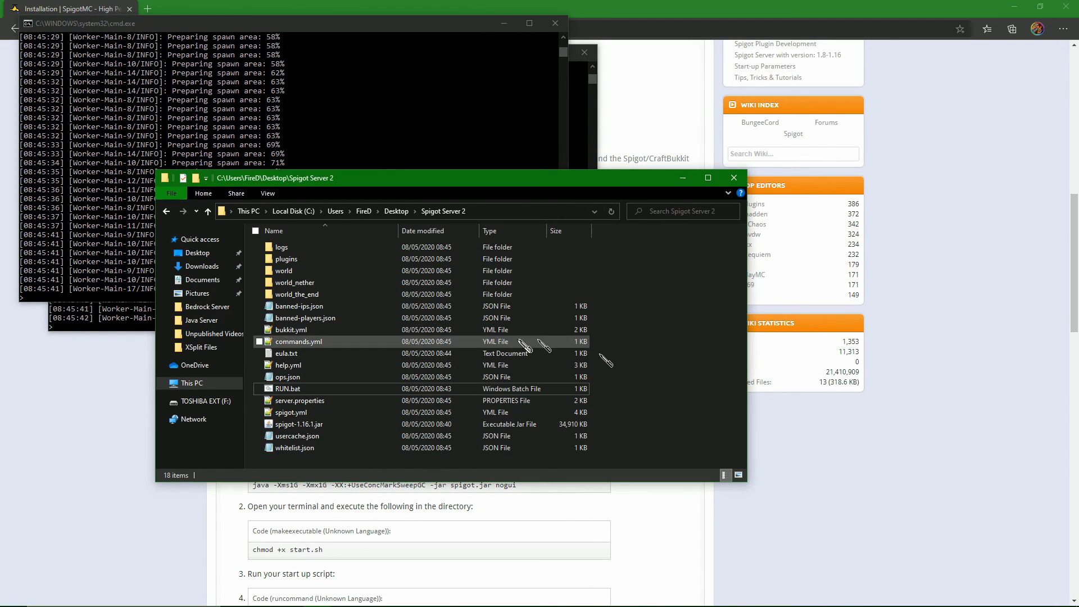
key("alt+Up")
double_click(334, 260)
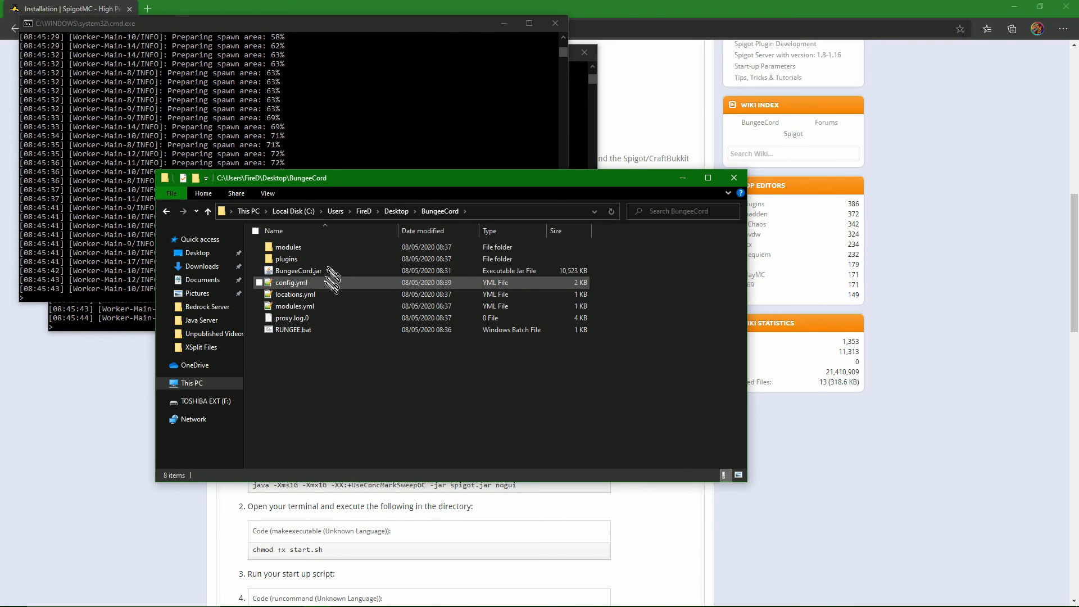
double_click(329, 330)
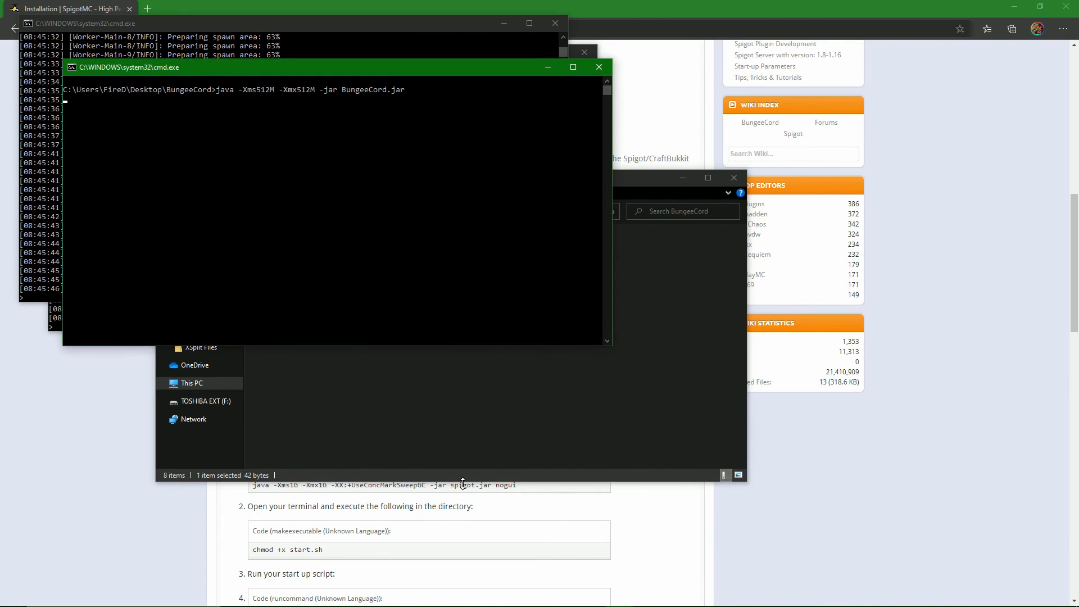
Open BungeeCord's config.yml and set query_port to 25565.
left_click(453, 469)
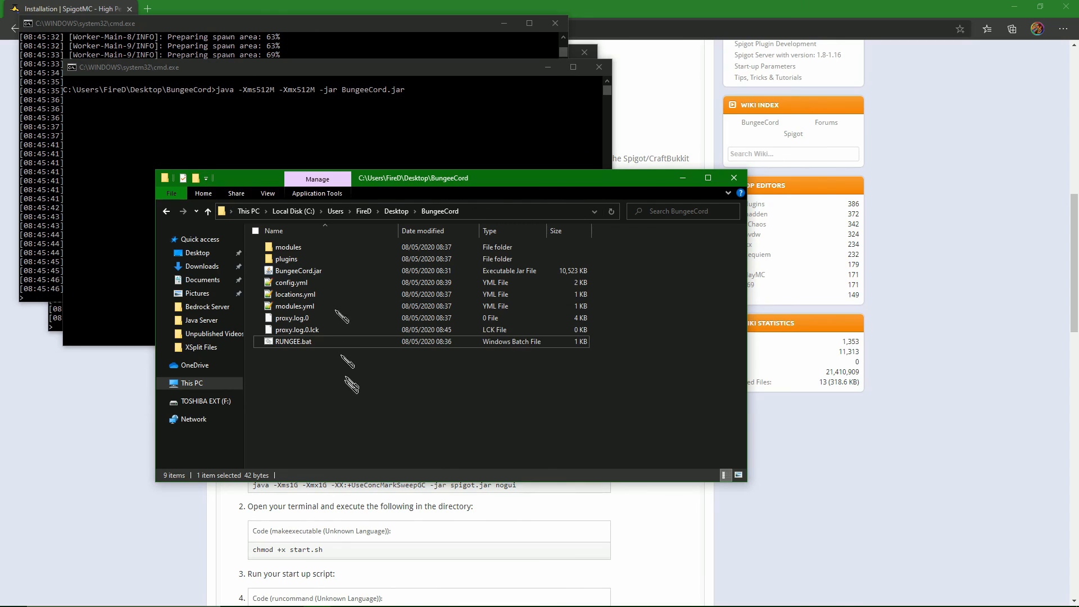
left_click(298, 149)
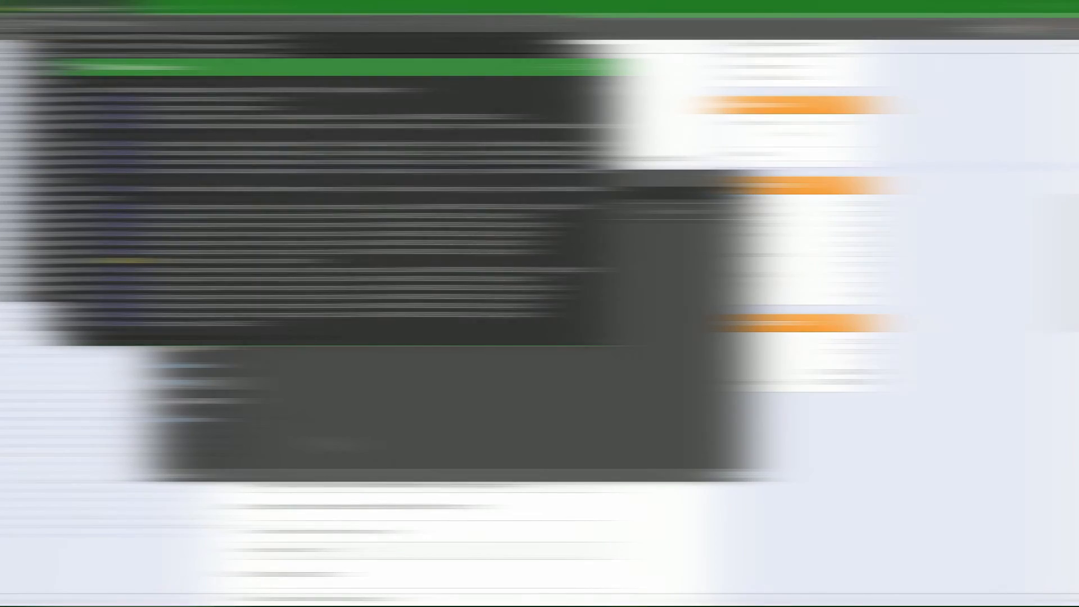
left_click_drag(144, 68, 105, 68)
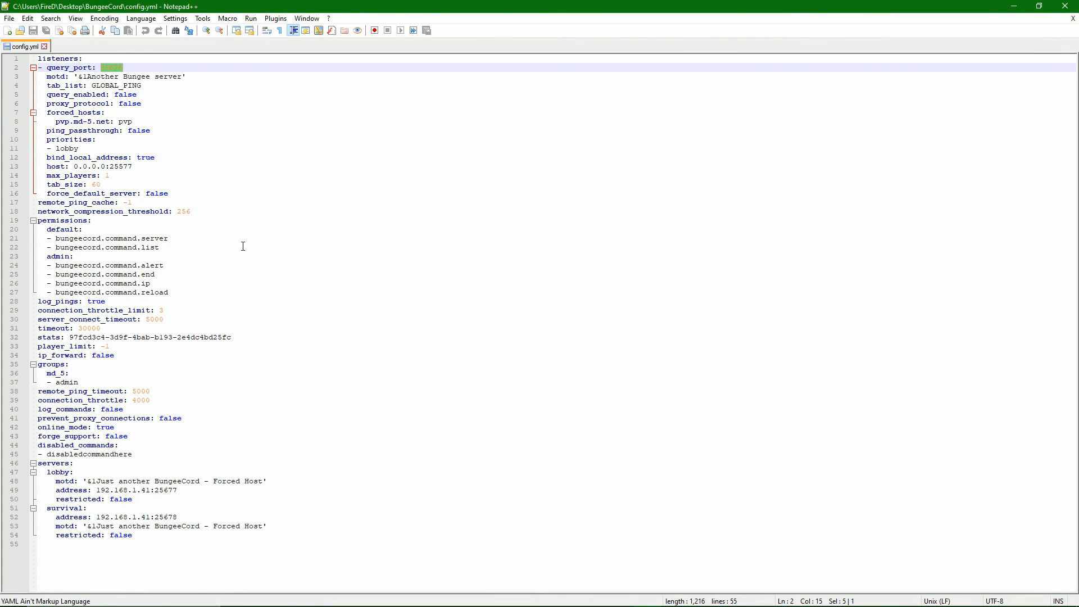
type("2")
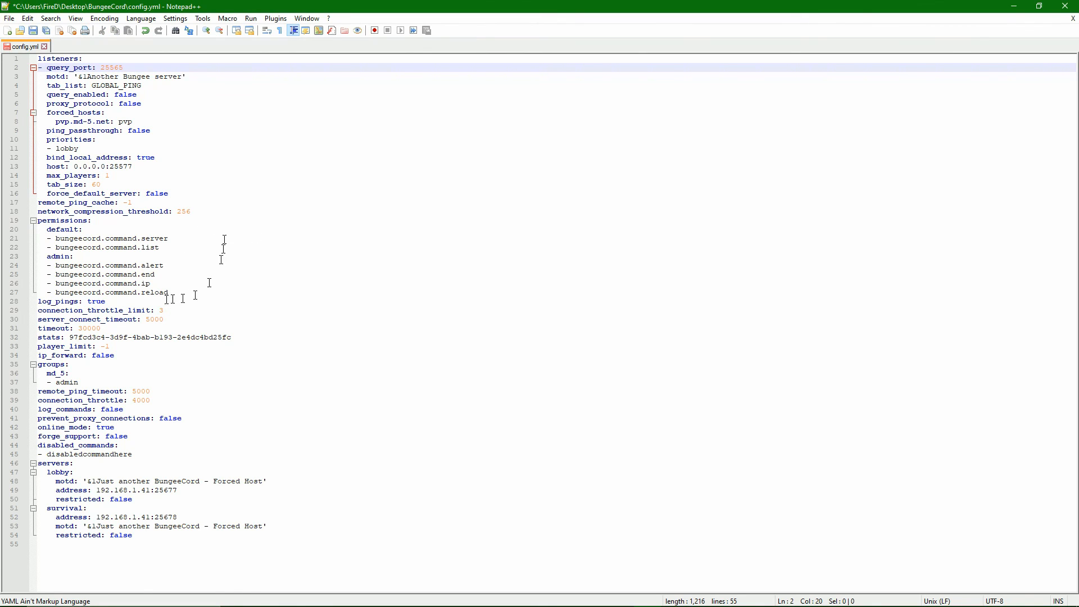
Set the listener host to 0.0.0.0:25676 in config.yml, then save and close the file.
left_click_drag(134, 168, 70, 168)
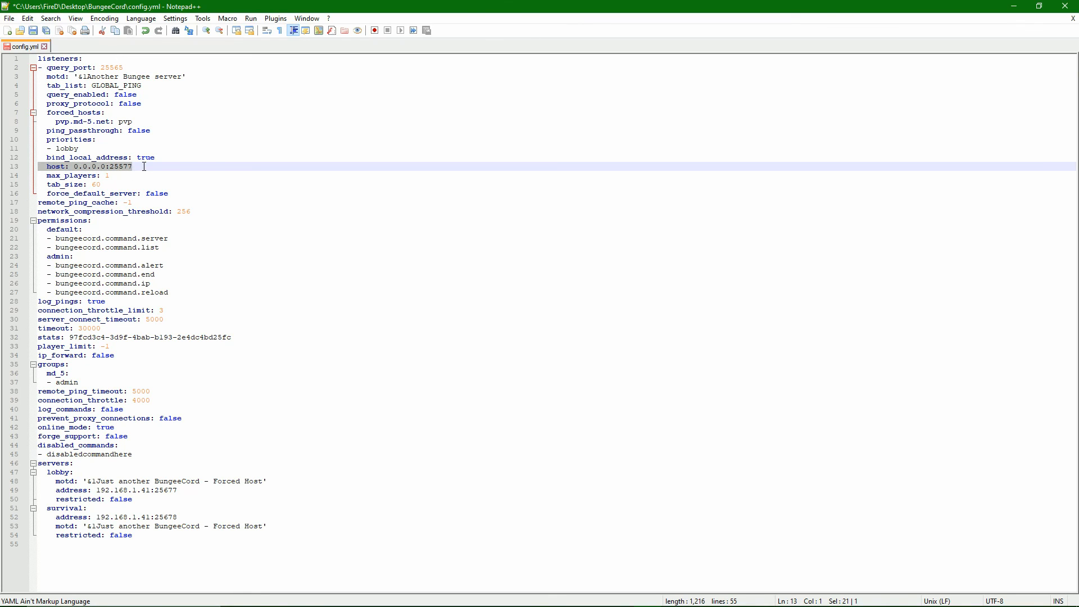
left_click(145, 167)
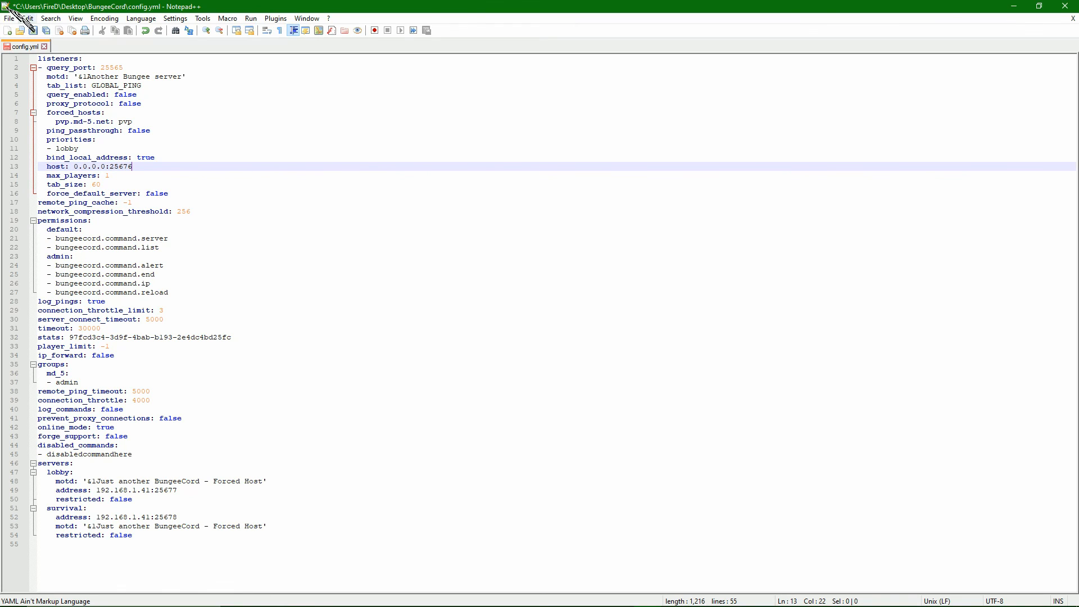
left_click(33, 31)
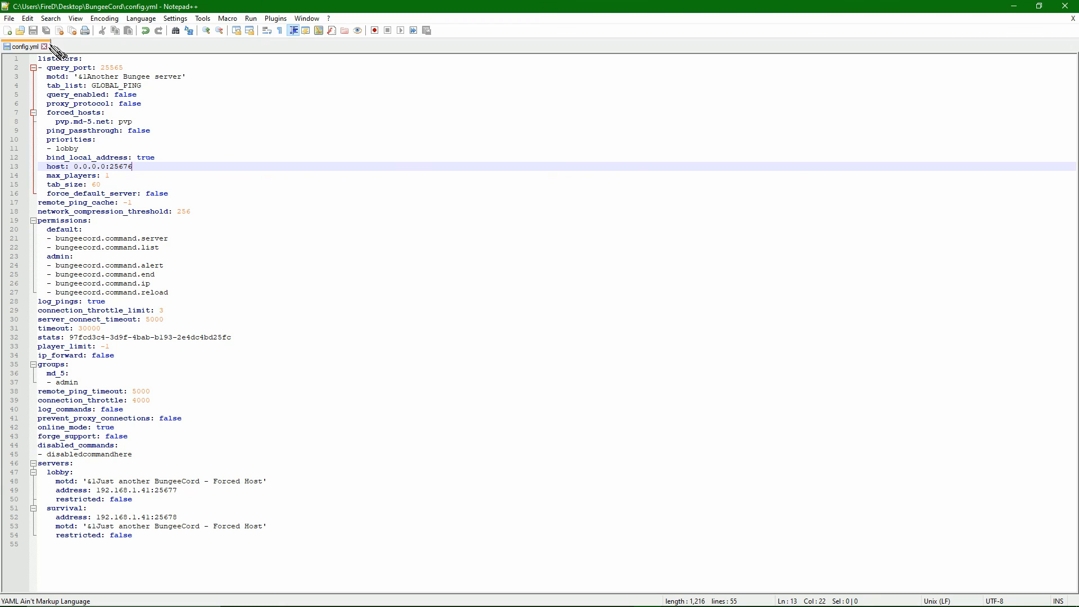
left_click(44, 46)
left_click(1065, 5)
Shut down the running BungeeCord proxy with the end command and relaunch it from RUNGEE.bat.
left_click(66, 279)
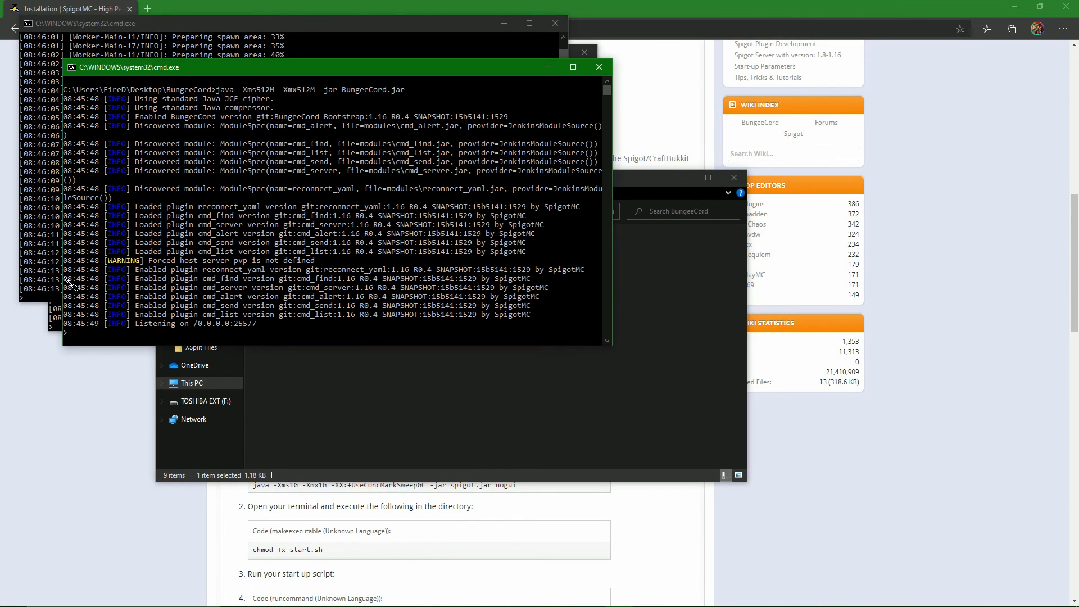
type("end")
key("Return")
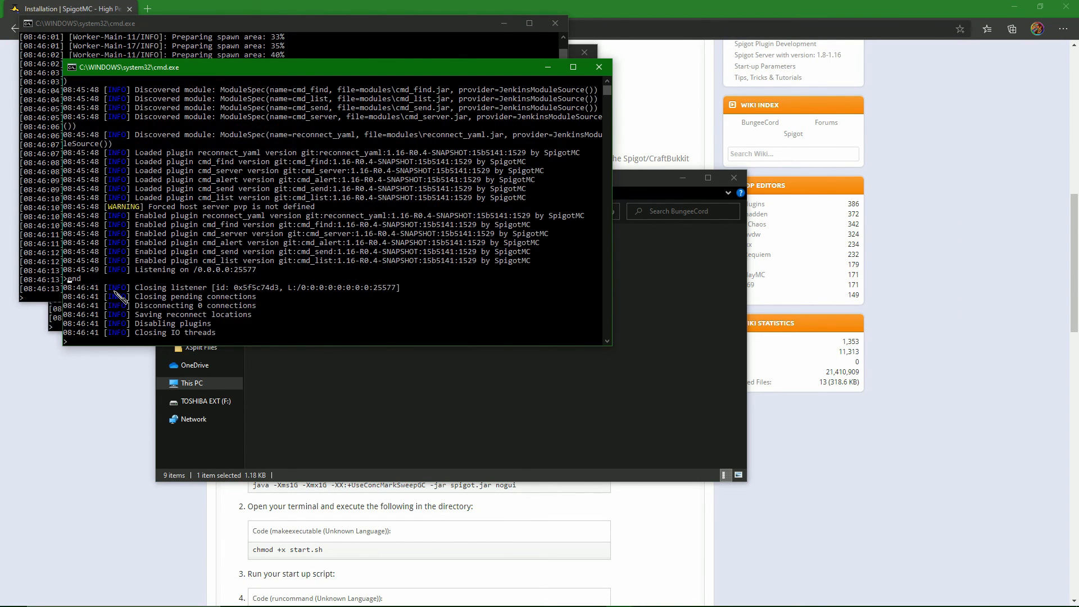
left_click(415, 420)
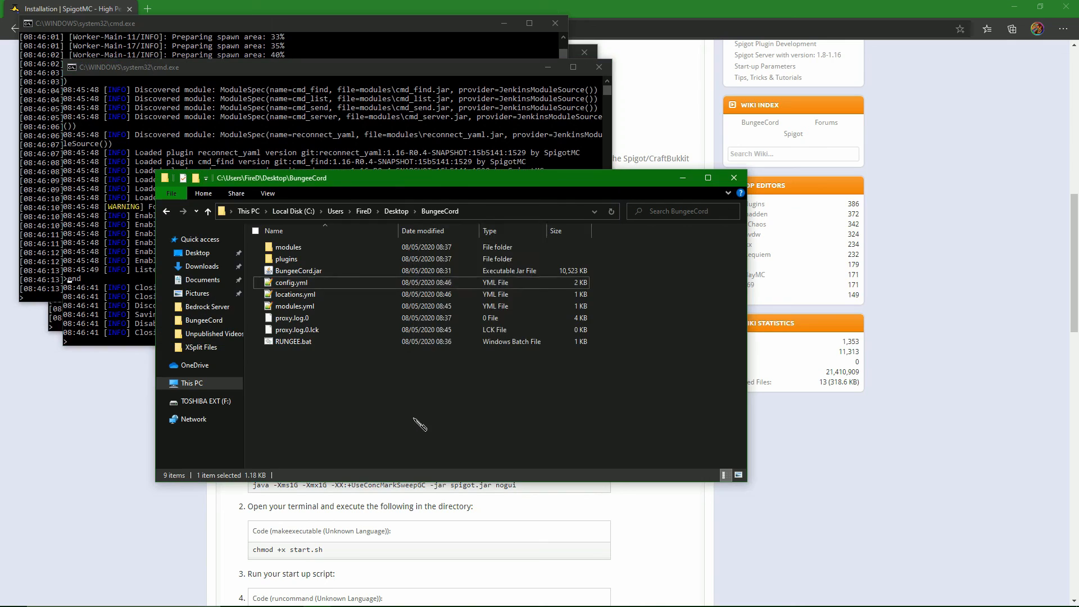
double_click(308, 332)
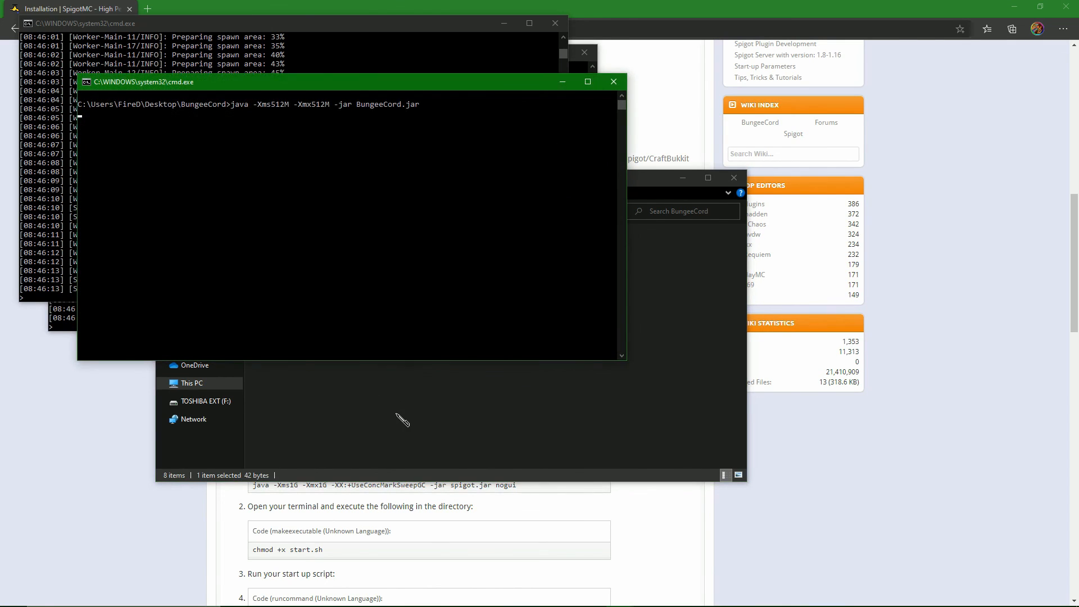
right_click(397, 413)
left_click(123, 270)
left_click_drag(272, 340, 148, 344)
right_click(219, 337)
left_click(416, 438)
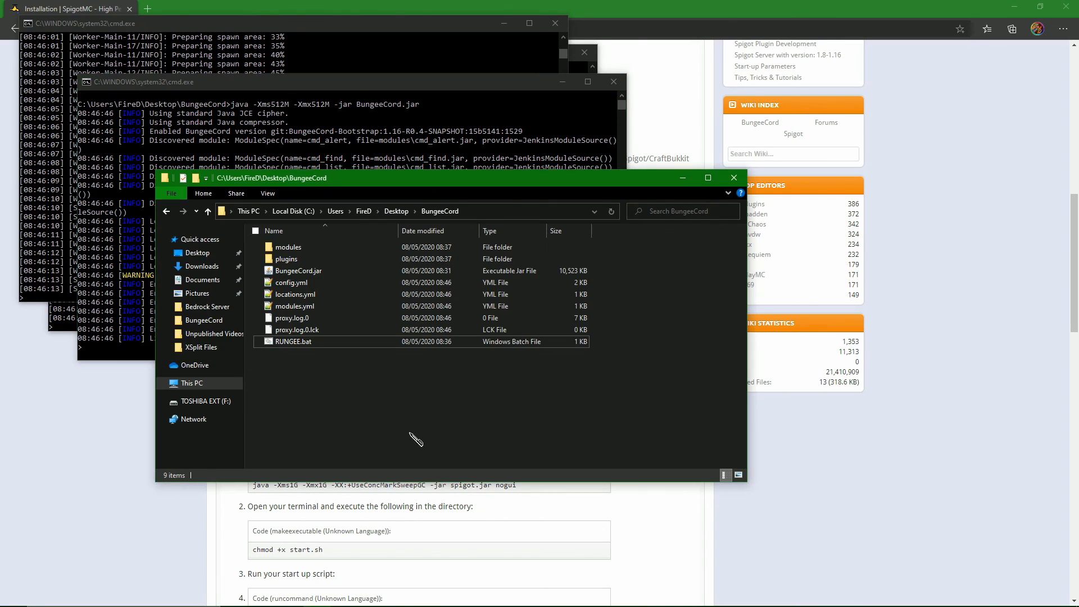
Shut down Spigot Server 2 by entering the stop command in its console.
left_click(36, 197)
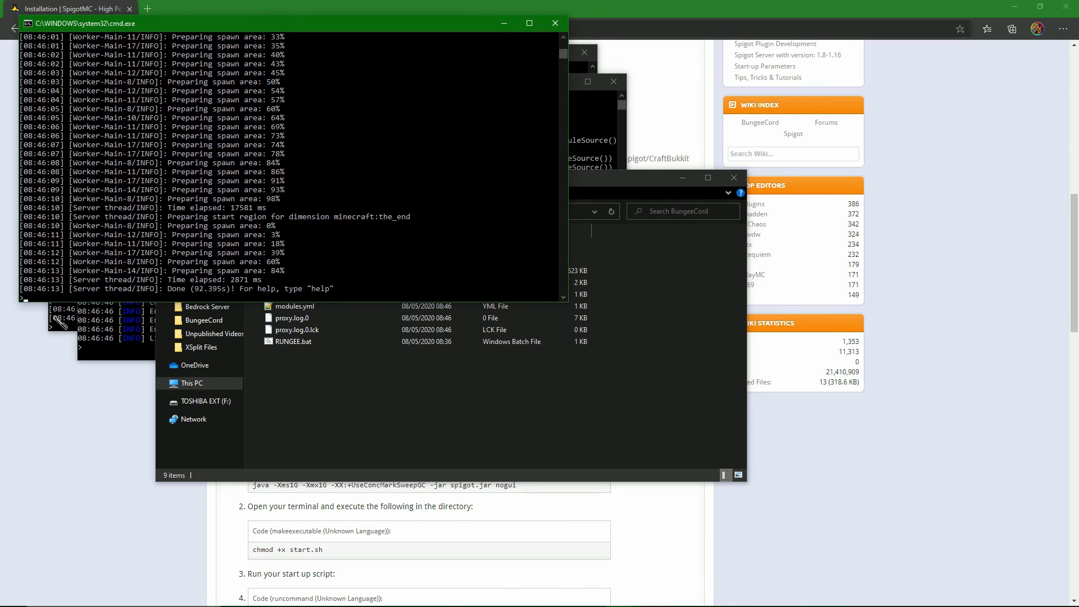
left_click(177, 293)
left_click(75, 323)
right_click(281, 394)
left_click(85, 316)
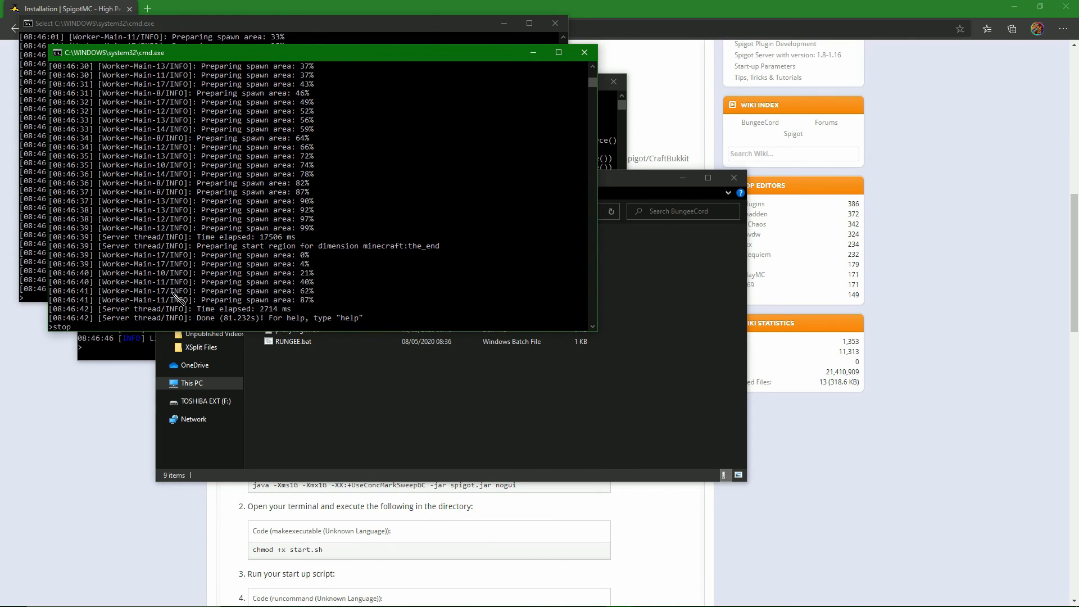
key("Return")
Shut down the first Spigot server by entering the stop command in its console.
left_click(47, 278)
type("st")
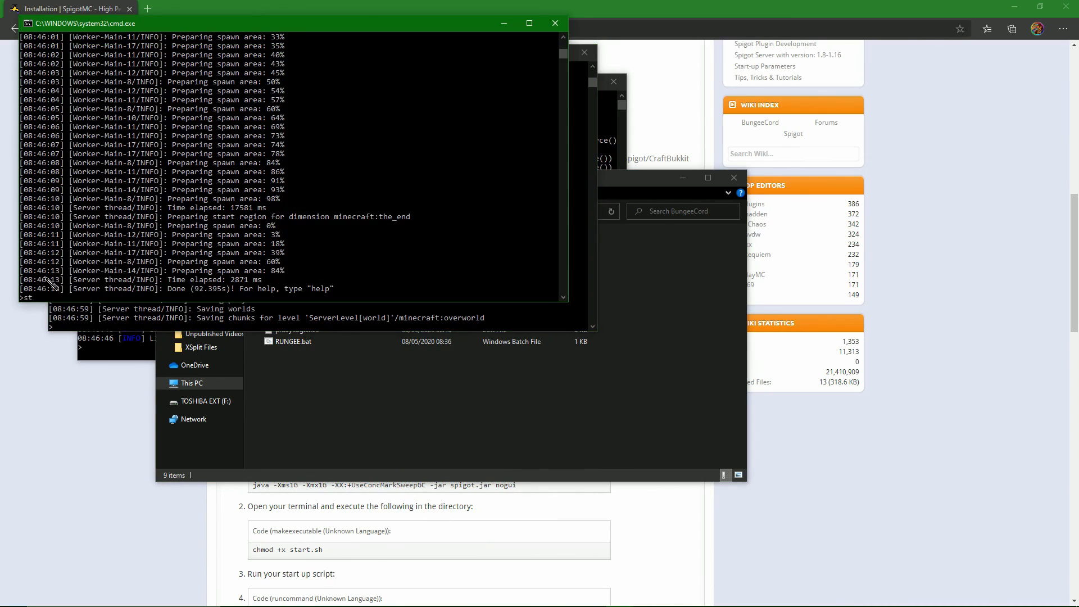
type("op")
key("Return")
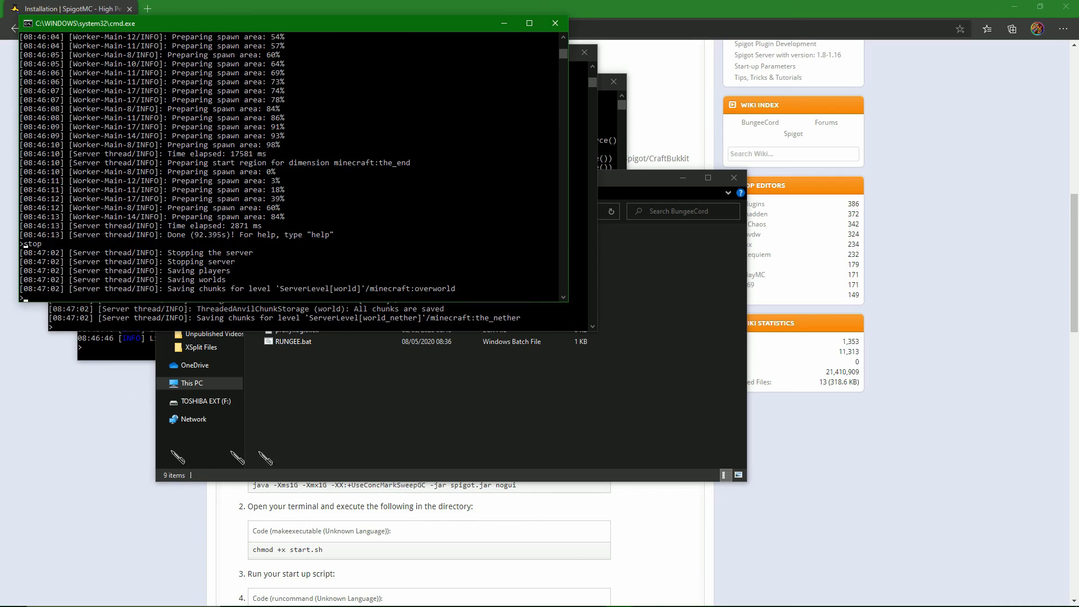
left_click(326, 413)
left_click(388, 212)
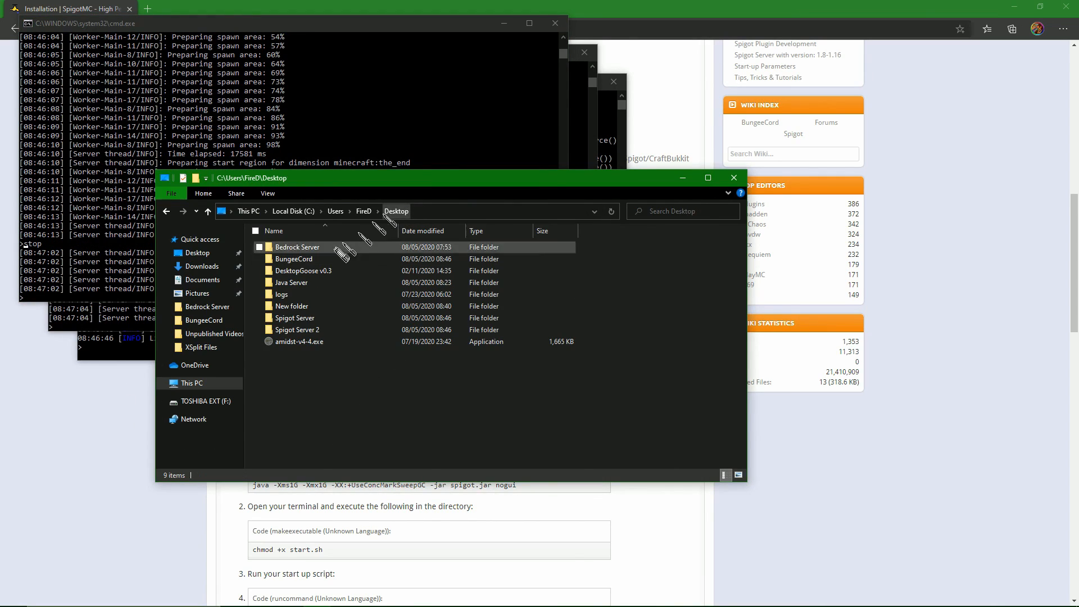
double_click(308, 320)
double_click(312, 414)
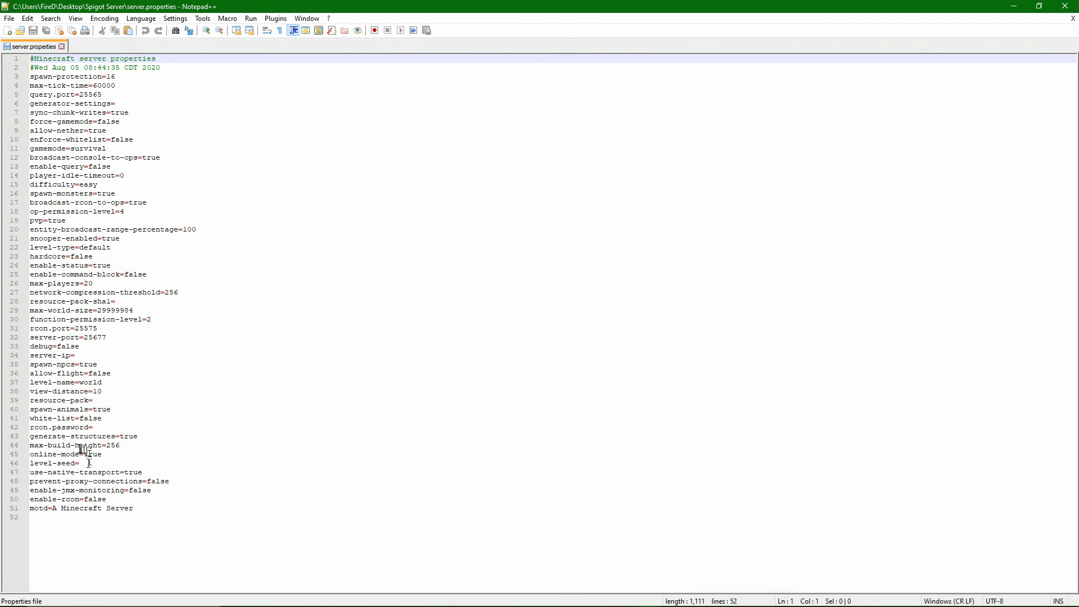
left_click_drag(81, 454, 104, 455)
type("fals")
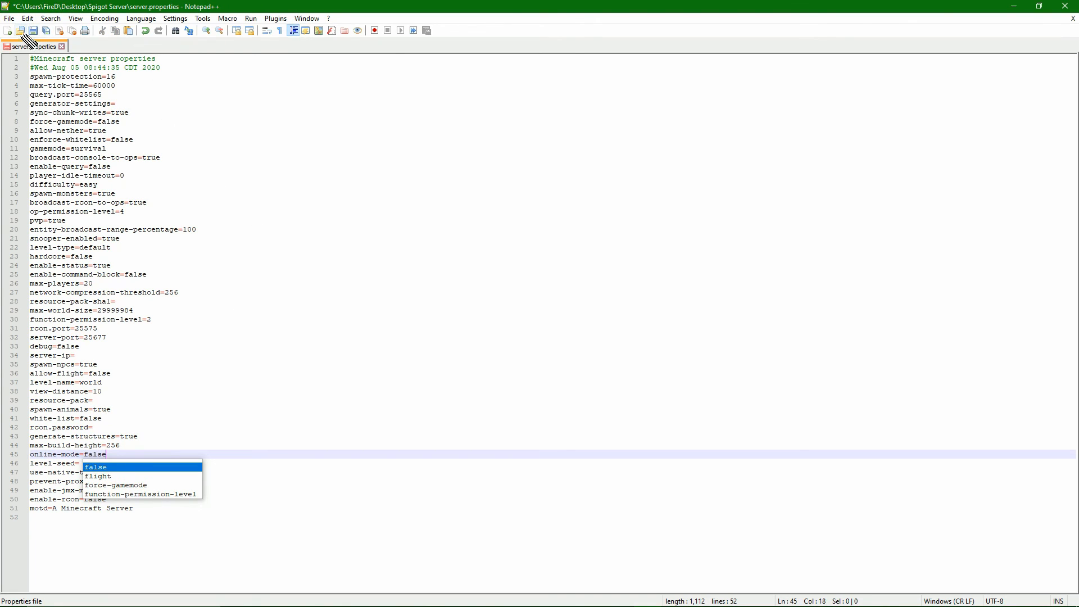
left_click(33, 31)
left_click(62, 46)
left_click(1065, 5)
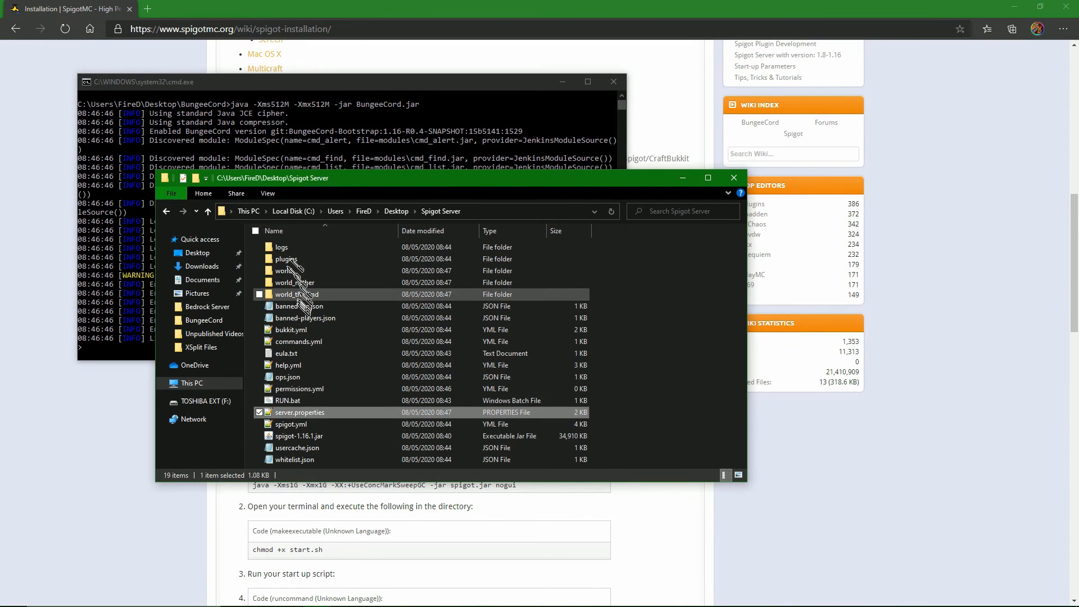
Set online-mode to false in Spigot Server 2's server.properties, then save the file and close the editor.
left_click(630, 369)
key("alt+Left")
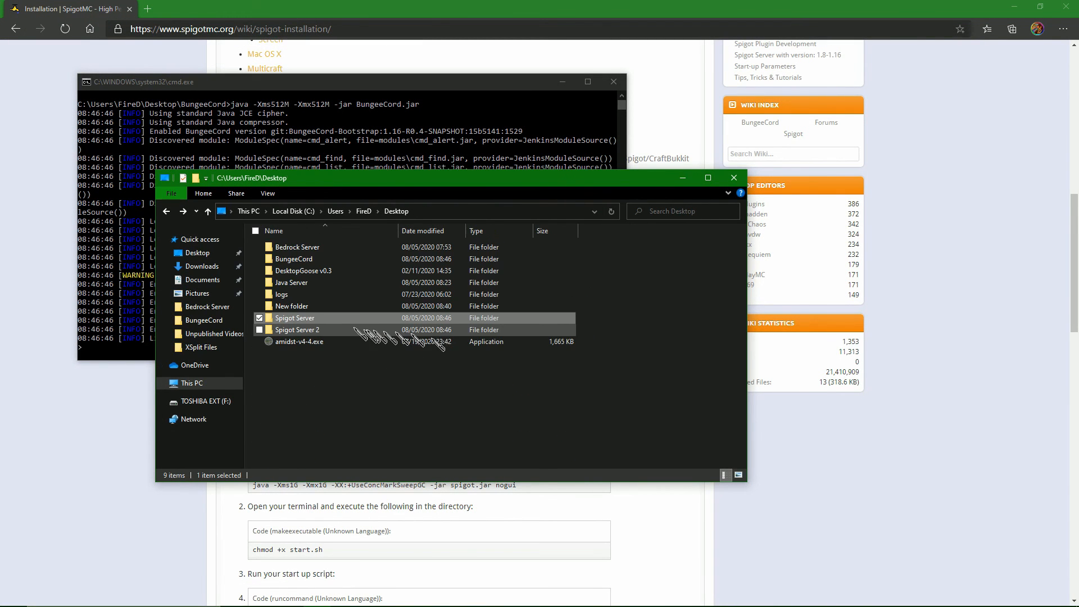
double_click(295, 330)
double_click(300, 414)
double_click(95, 455)
type("false")
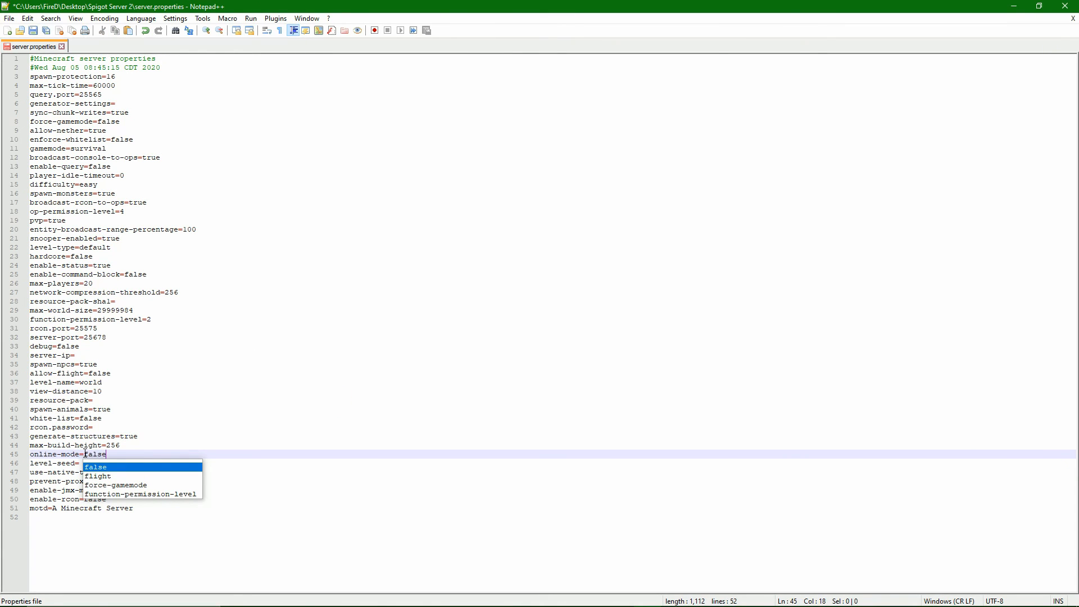
left_click(32, 31)
left_click(62, 46)
left_click(1065, 6)
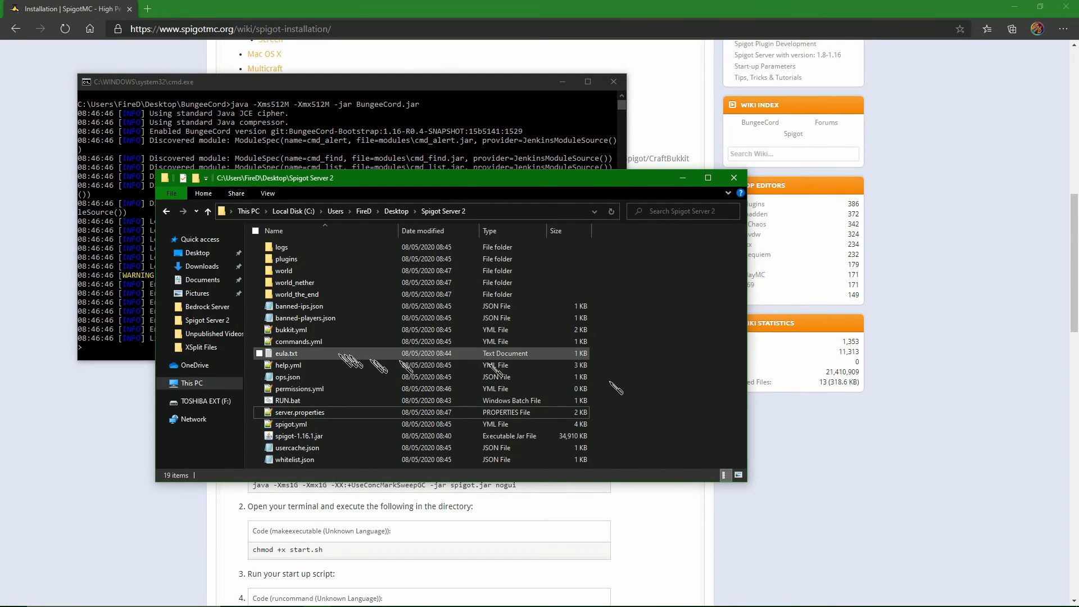
Launch both Spigot servers by running RUN.bat in the Spigot Server 2 and Spigot Server folders.
double_click(337, 400)
left_click(342, 423)
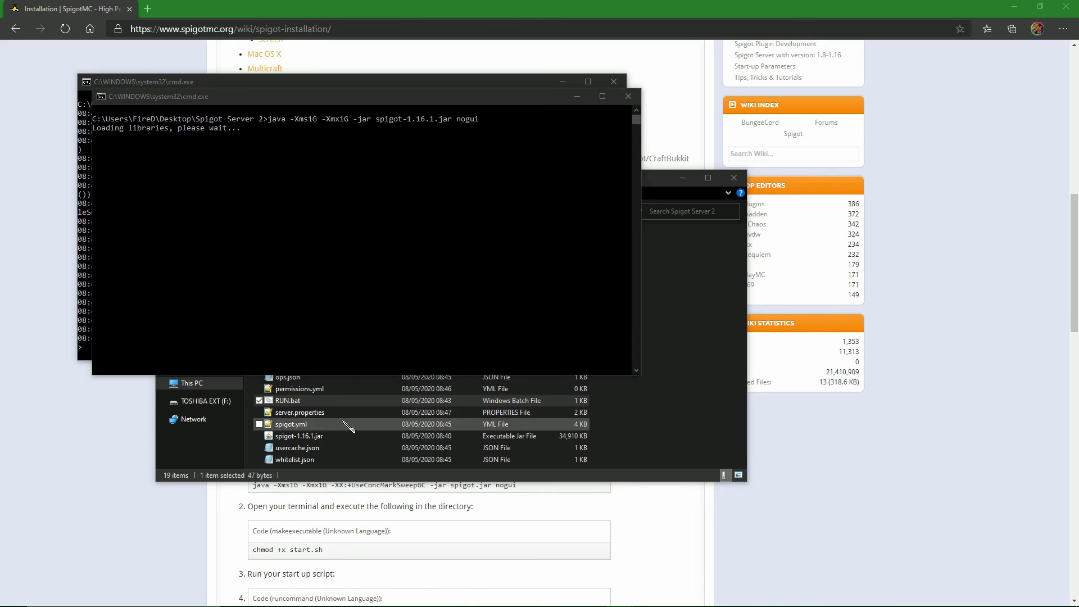
key("alt+Left")
double_click(314, 321)
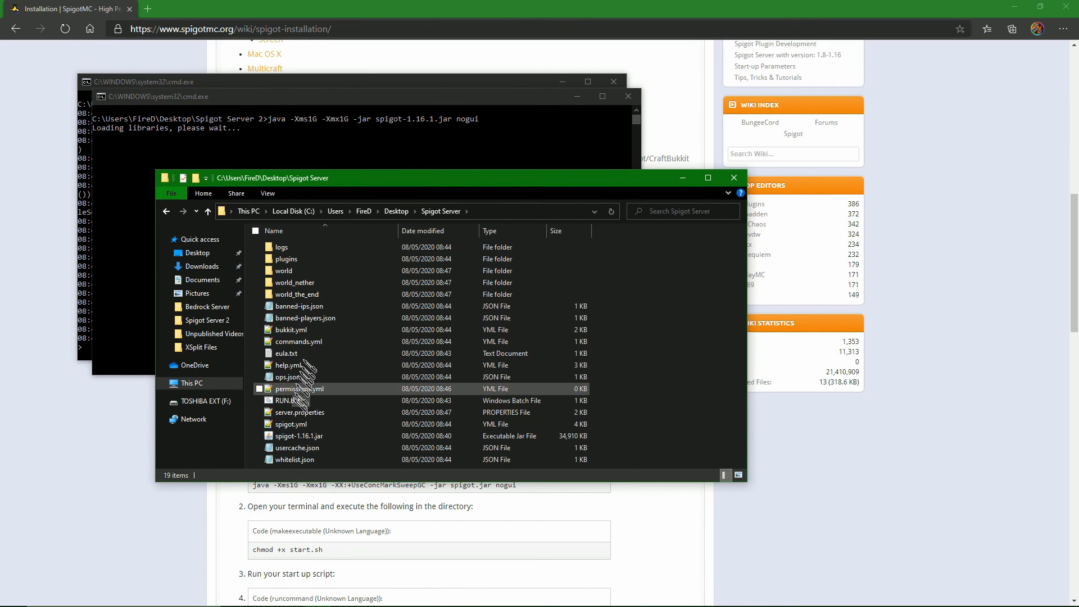
double_click(288, 400)
left_click(661, 383)
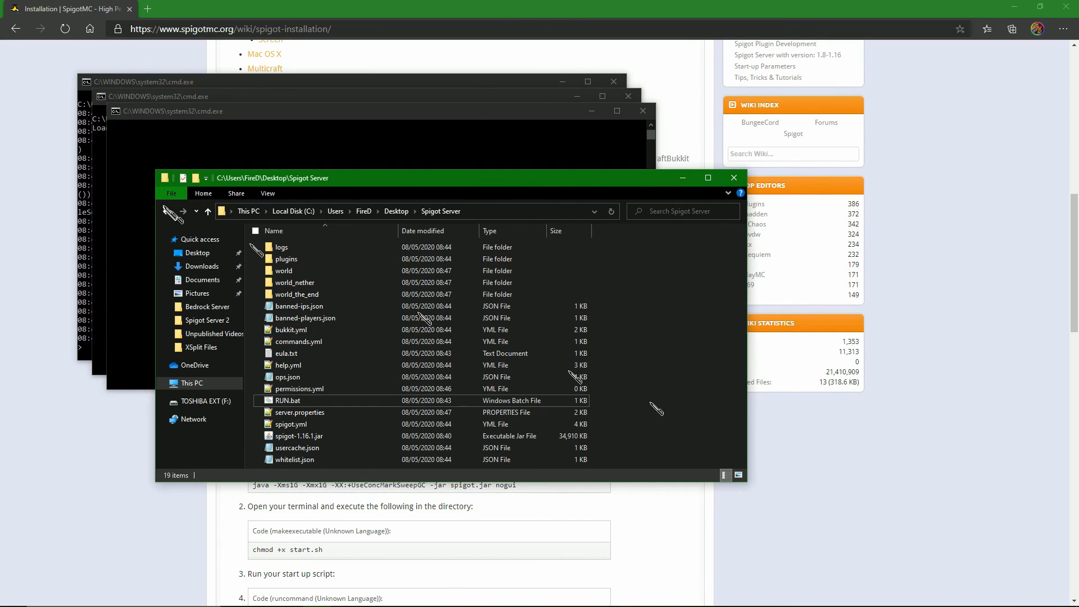
left_click(250, 161)
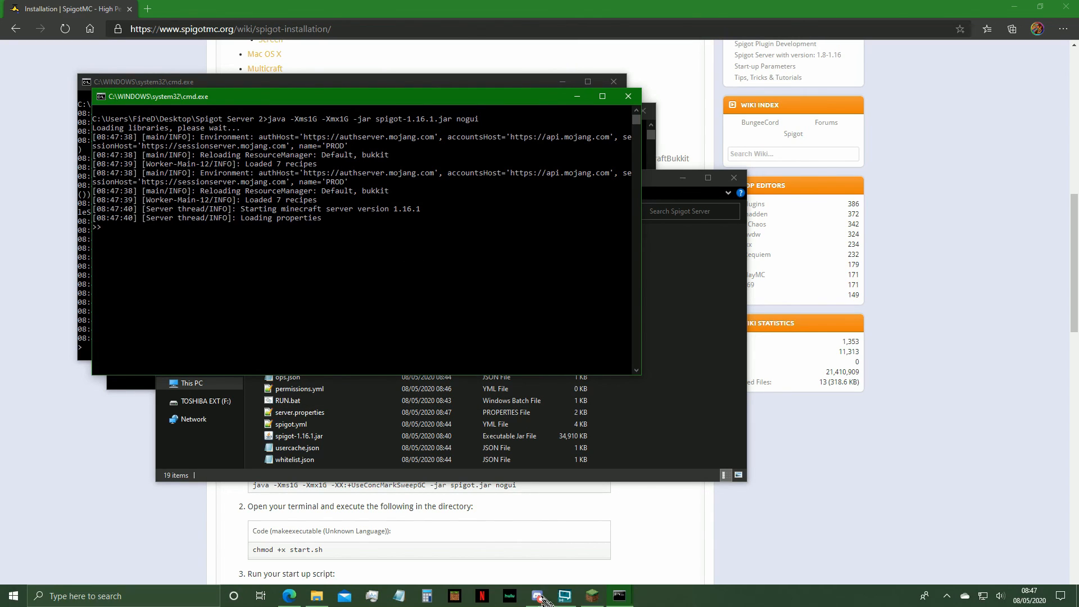
Switch to Minecraft 1.16.1 and open the multiplayer Direct Connection screen.
left_click(592, 596)
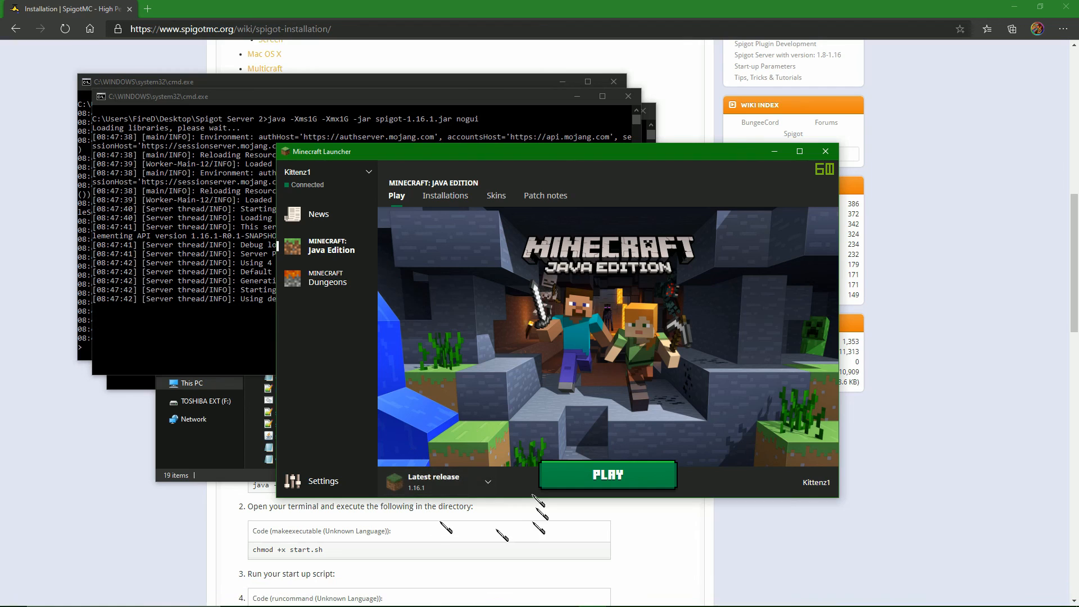
left_click(662, 482)
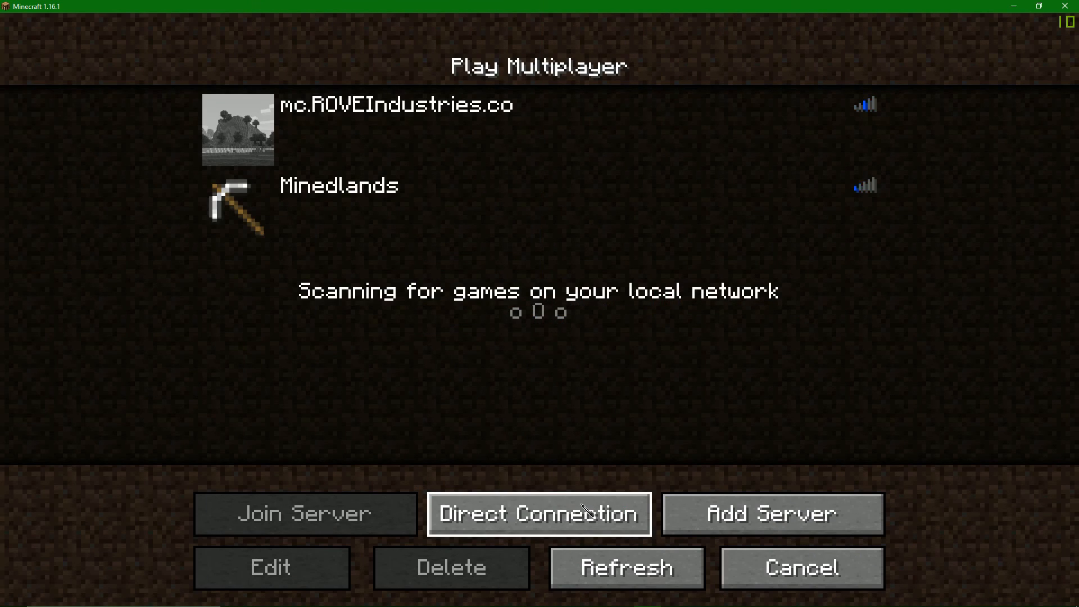
left_click(585, 508)
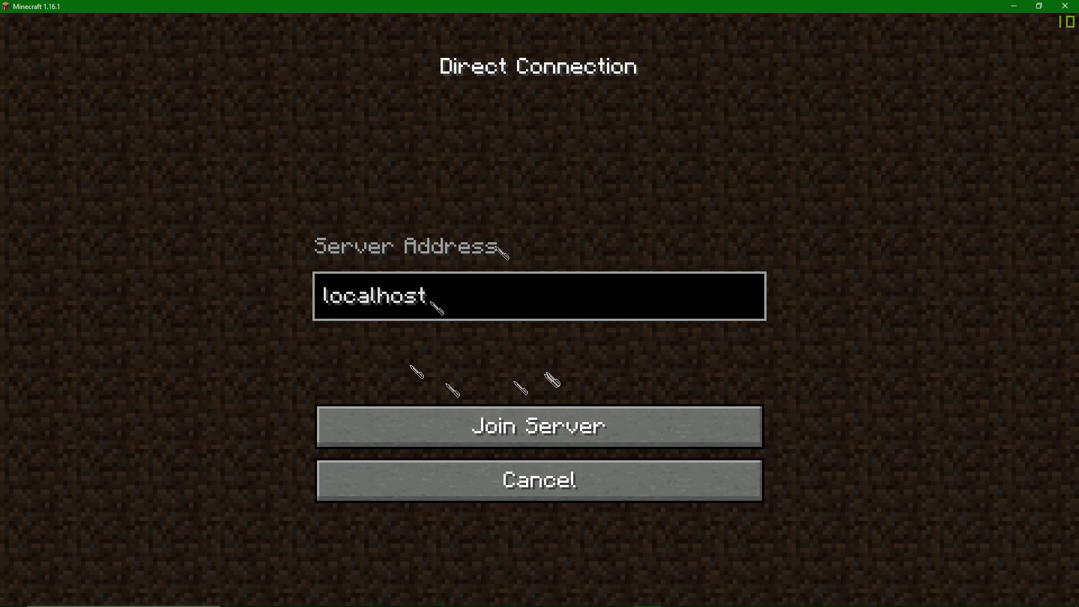
Replace the localhost server address with the network's public IP address and port 25676, and join the server.
left_click(550, 294)
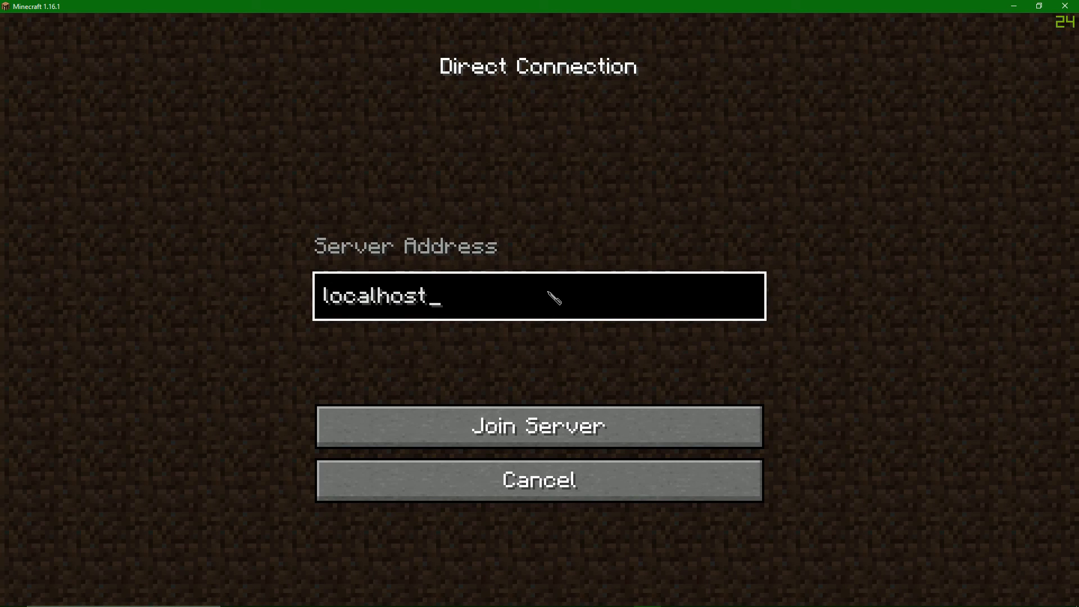
key("BackSpace")
key("BackSpace")
key("BackSpace")
key("BackSpace")
key("BackSpace")
key("BackSpace")
key("BackSpace")
key("BackSpace")
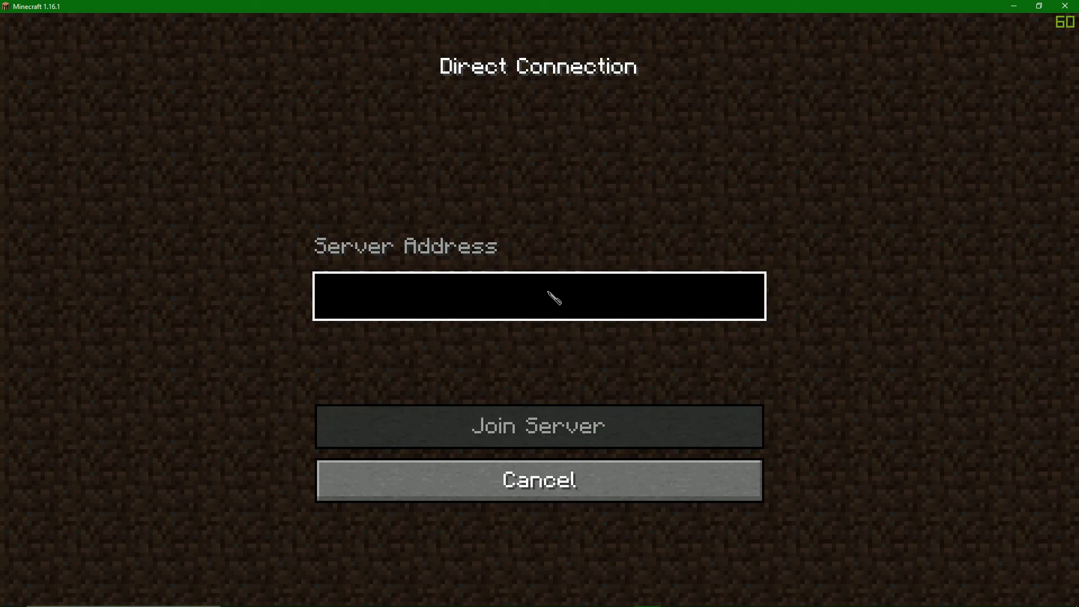
type("71.238.251.8:25676")
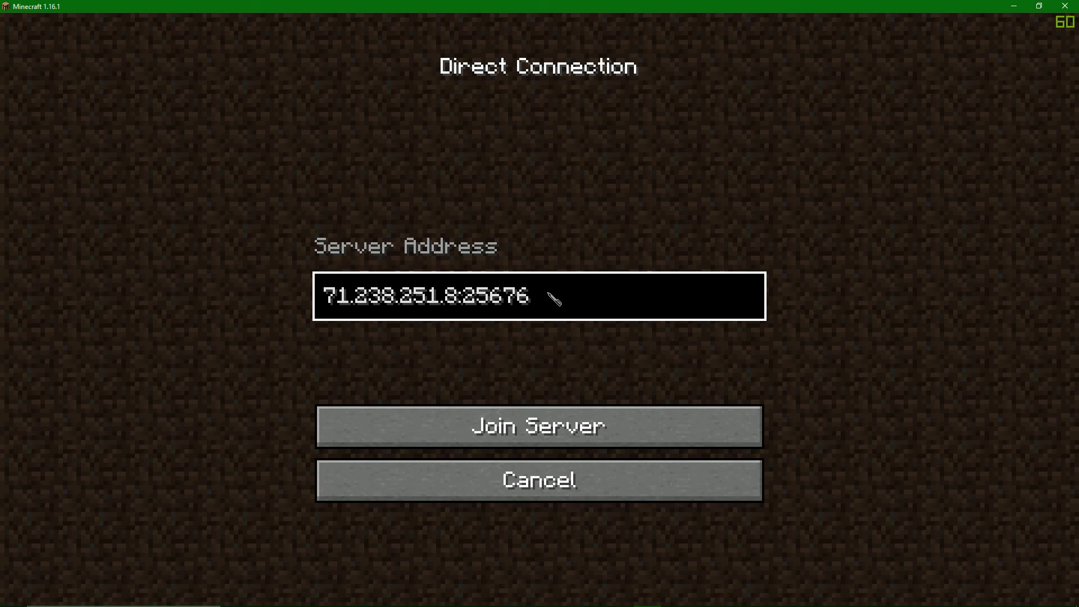
left_click(522, 416)
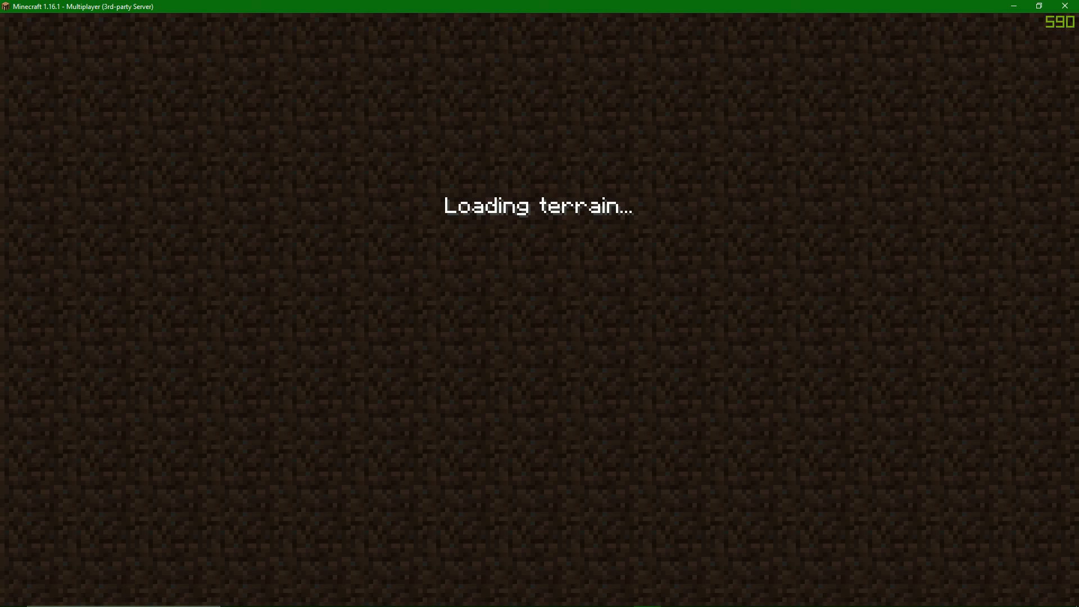
Examine the Spigot and BungeeCord consoles for log entries about the player's connection.
key("alt+Tab")
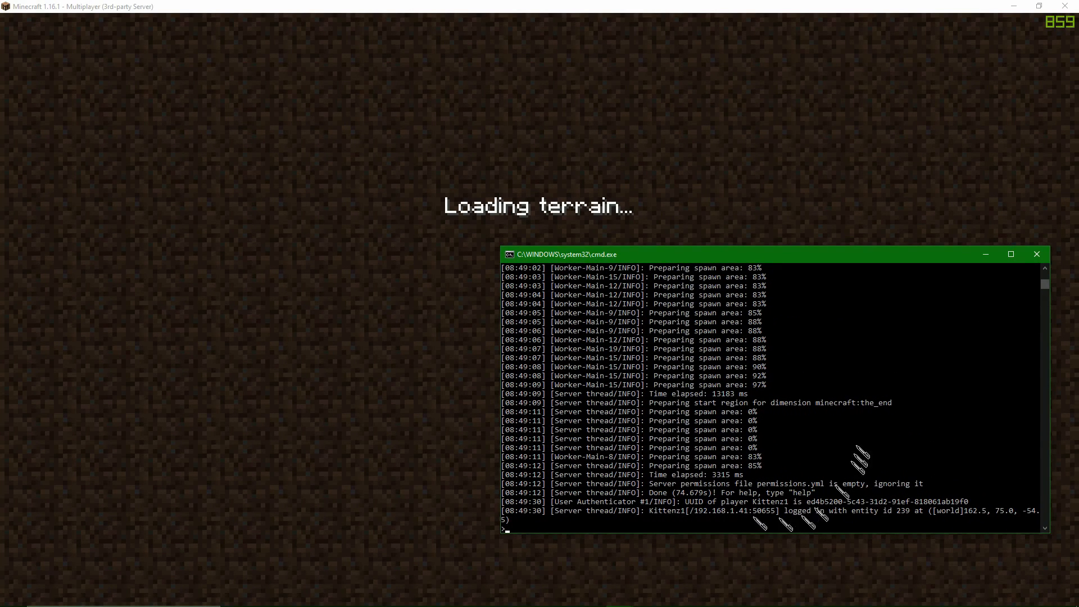
key("alt+Tab")
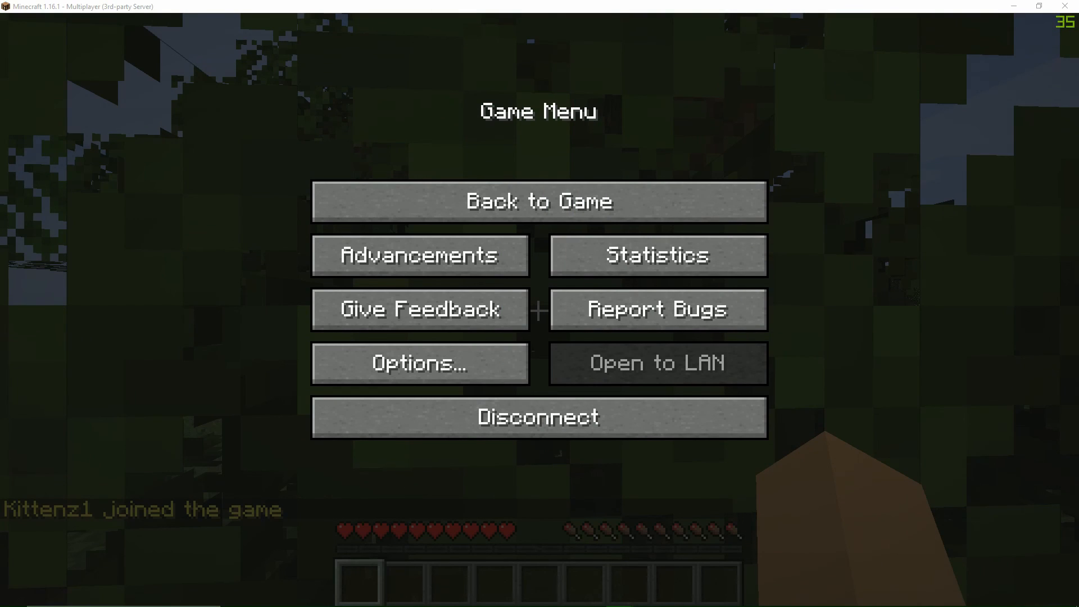
key("alt+Tab")
left_click_drag(557, 49, 523, 276)
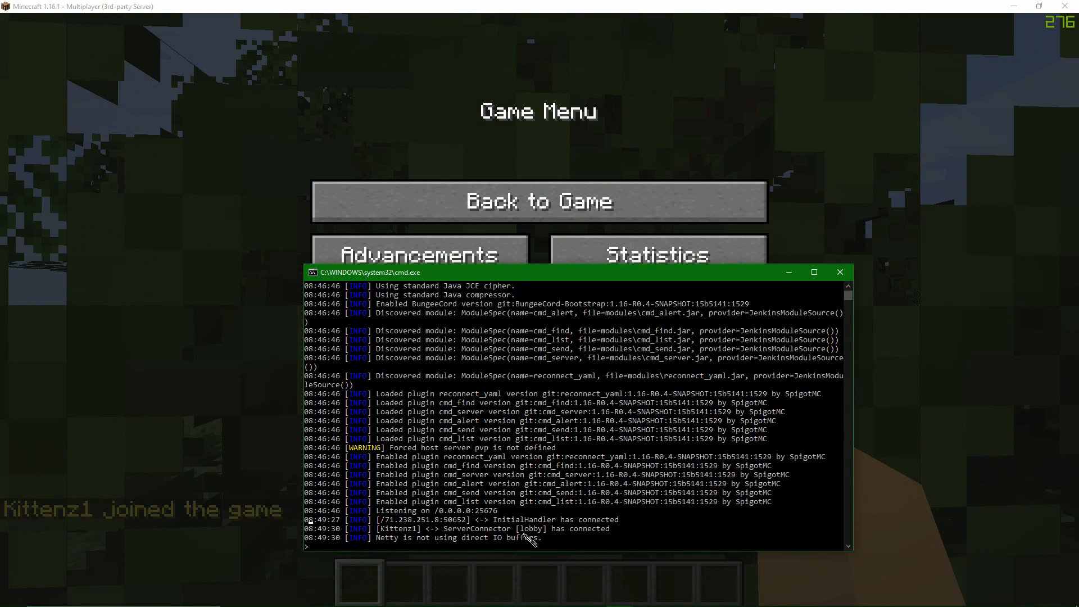
left_click(801, 6)
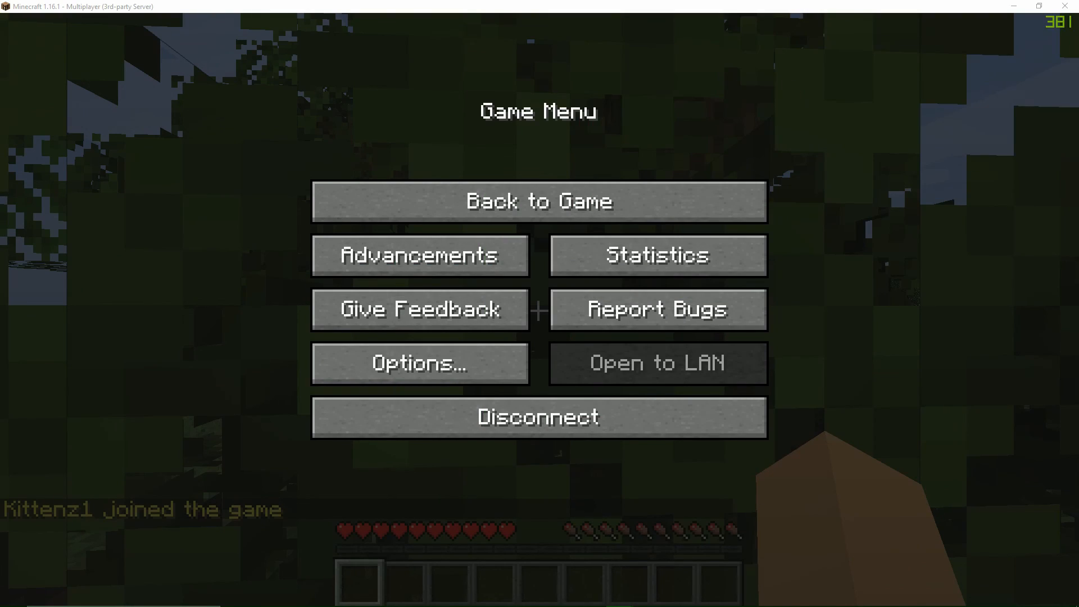
key("alt+Tab")
left_click_drag(787, 45, 748, 0)
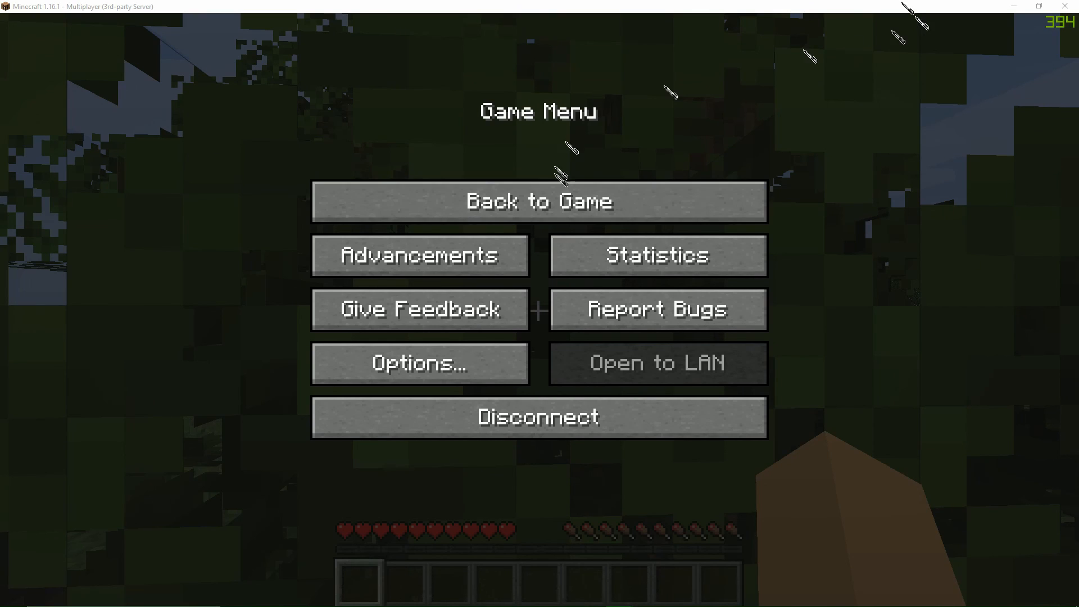
mouse_move(337, 604)
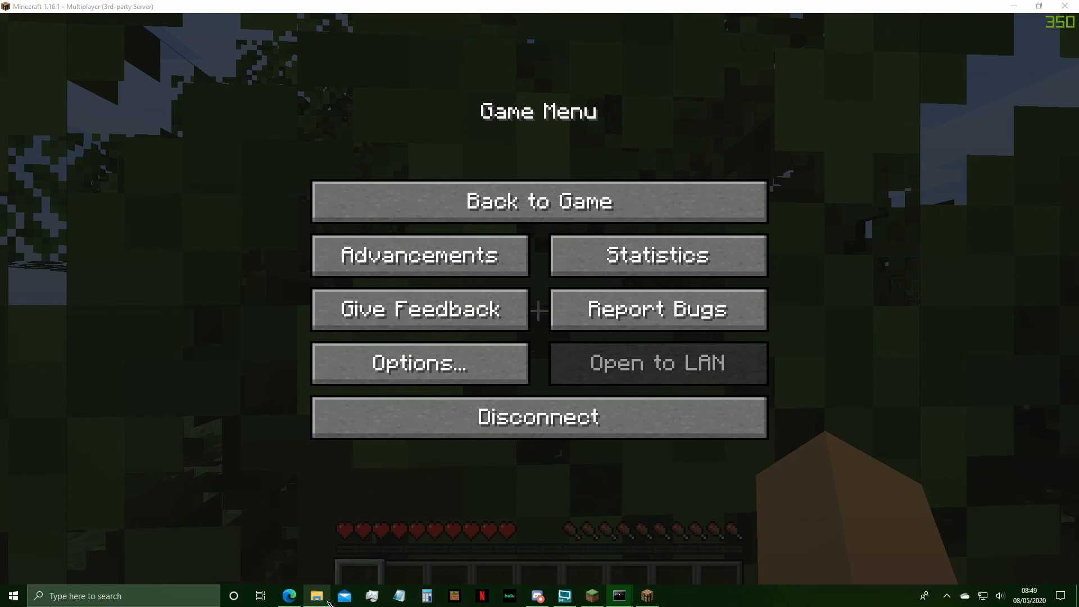
Resume the game and walk around the lobby server's world.
left_click(474, 200)
key("w")
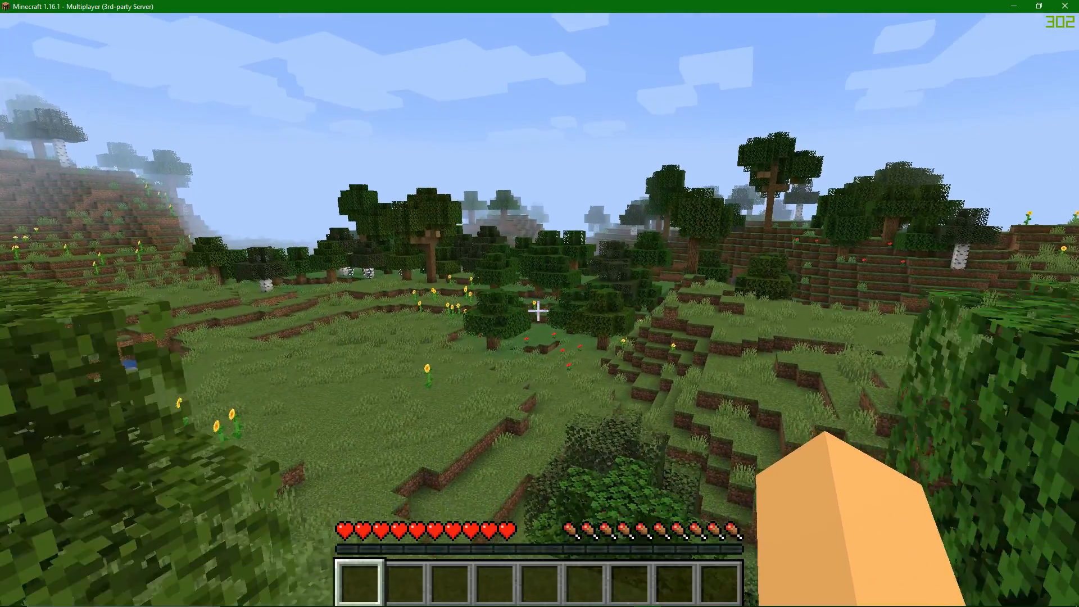
key("w")
Make the player a server operator by entering the op command in the lobby server's console.
key("t")
key("alt+Tab")
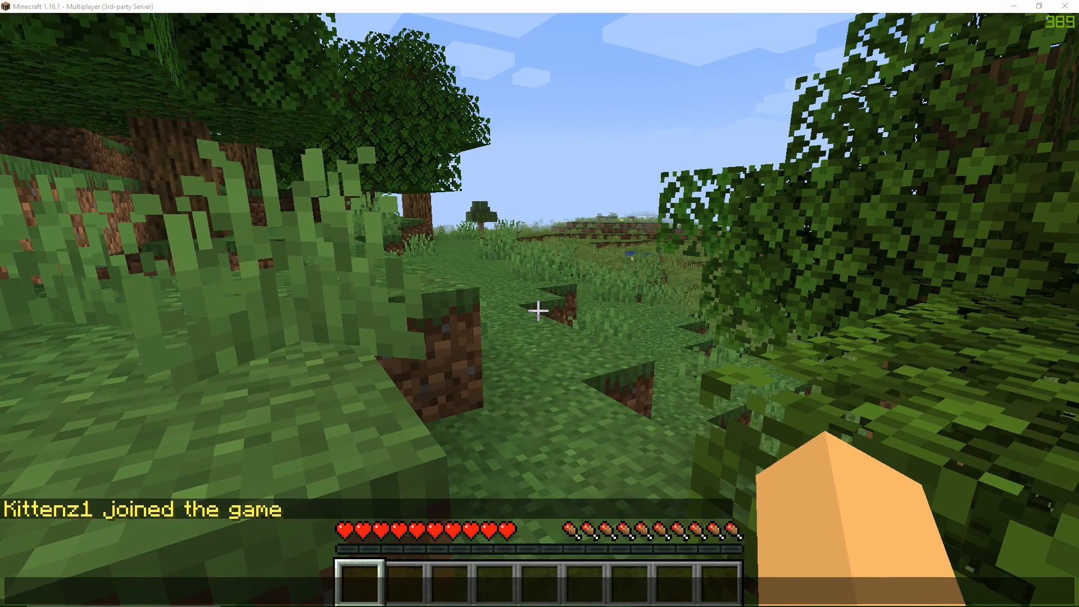
left_click_drag(380, 0, 523, 2)
left_click_drag(477, 285, 478, 285)
right_click(490, 368)
left_click(479, 459)
right_click(479, 459)
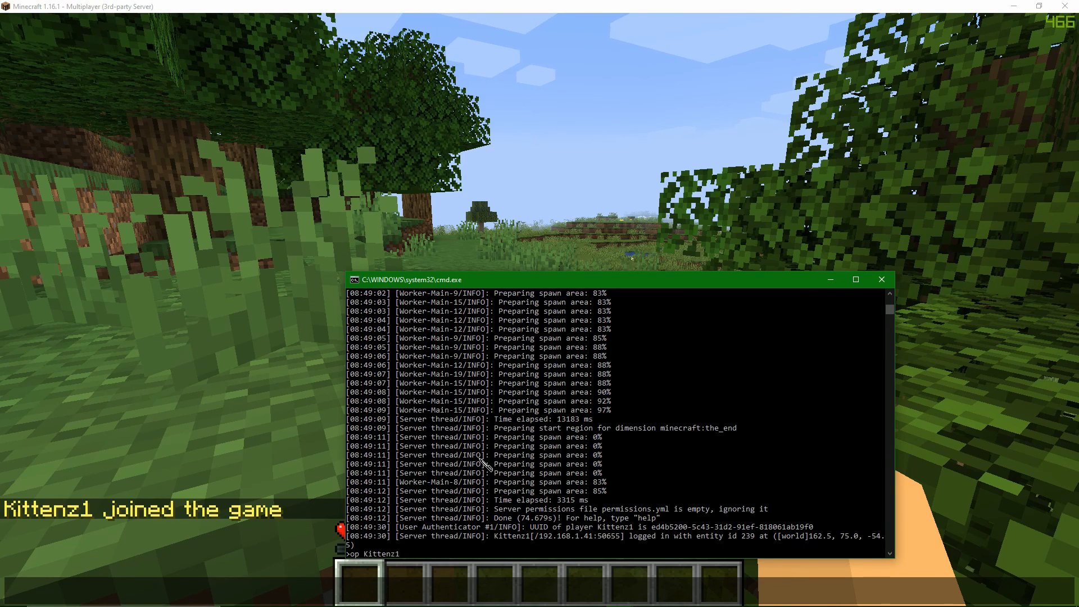
key("Return")
Give the same player operator rights by entering the op command in Spigot Server 2's console.
key("alt+Tab")
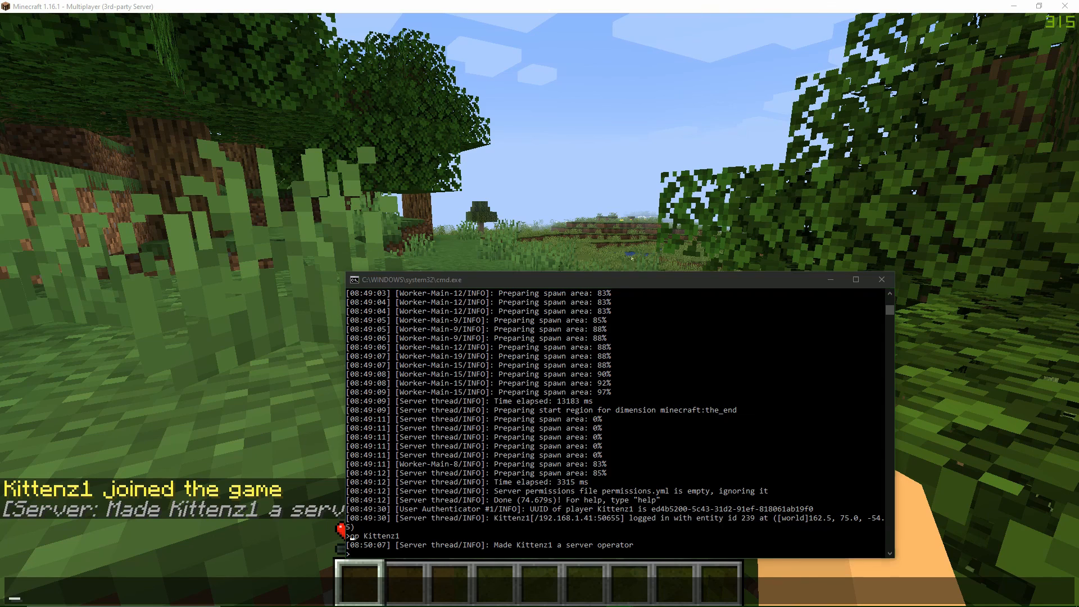
key("alt+Tab")
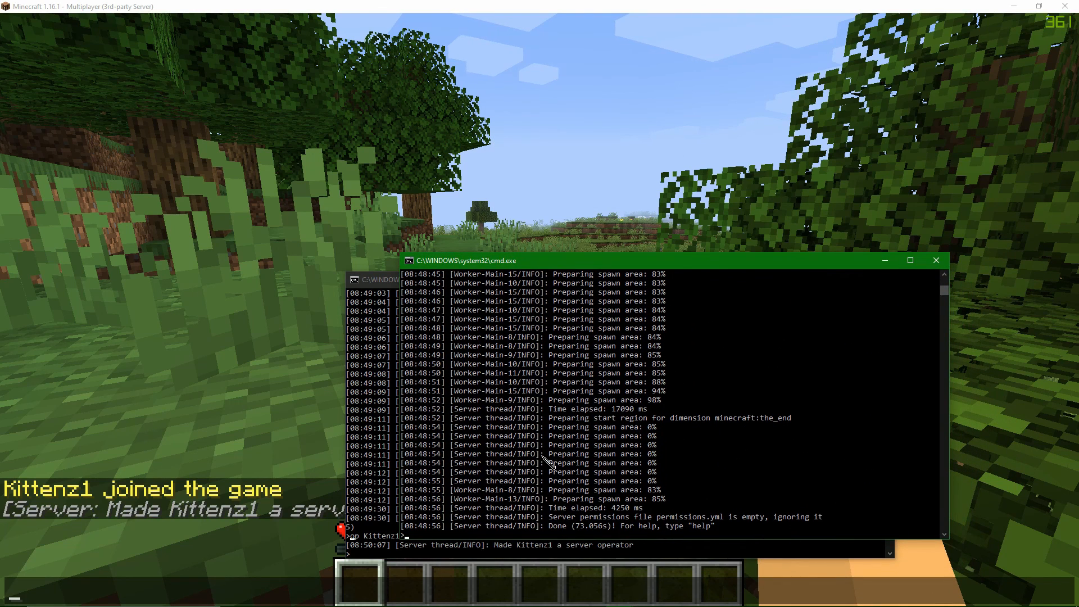
type("op Kittenz1")
key("Return")
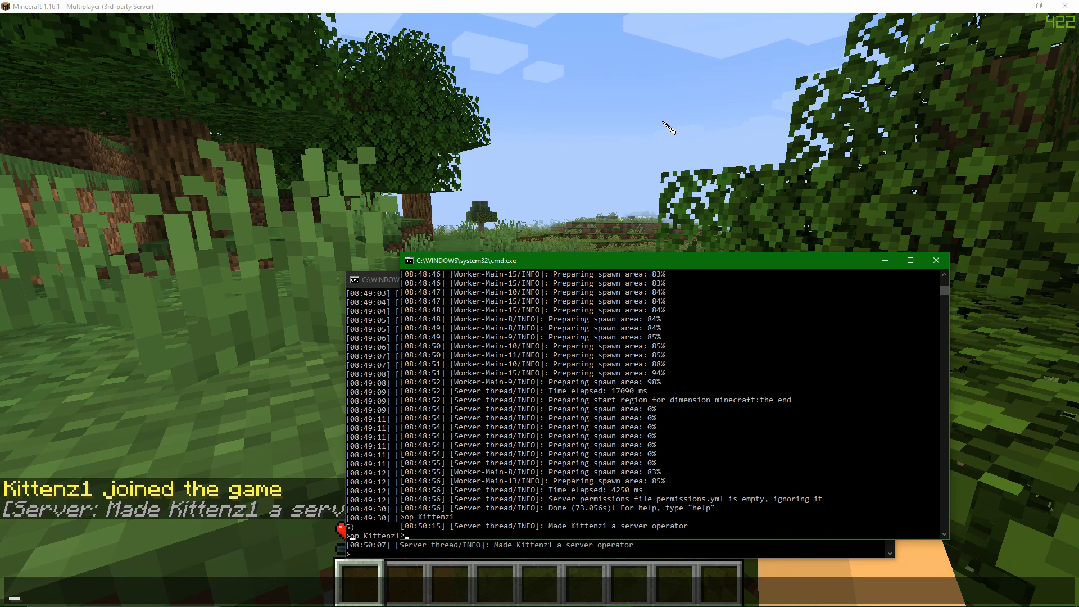
Return to the game and try the /server list command in the chat.
key("alt+Tab")
type("/server liost")
key("BackSpace")
key("BackSpace")
key("Return")
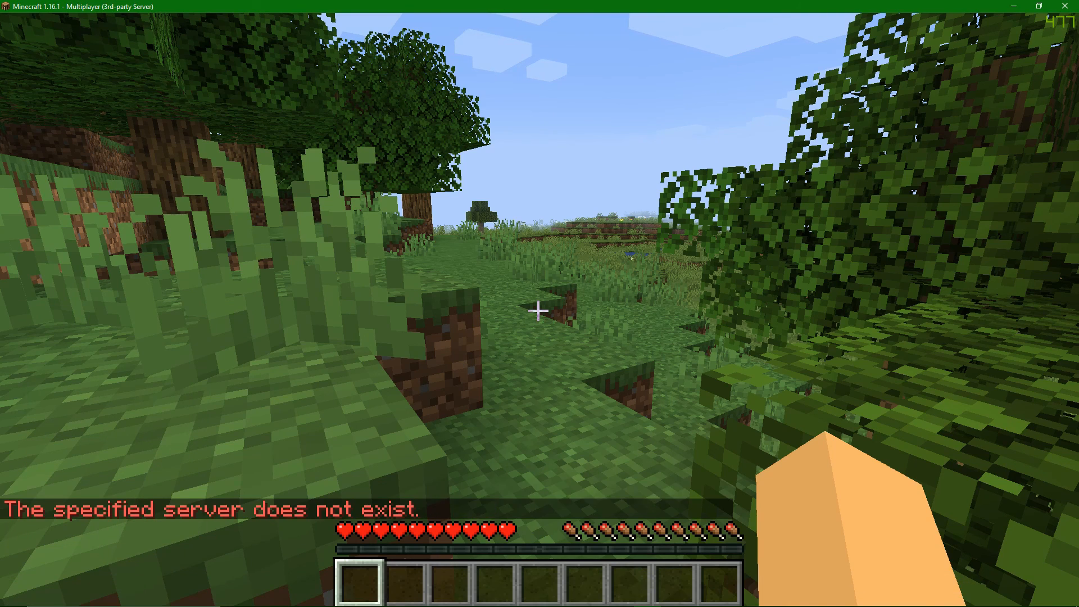
List the network's servers and their online players with the /glist chat command.
key("t")
key("Up")
key("BackSpace")
key("BackSpace")
key("BackSpace")
key("BackSpace")
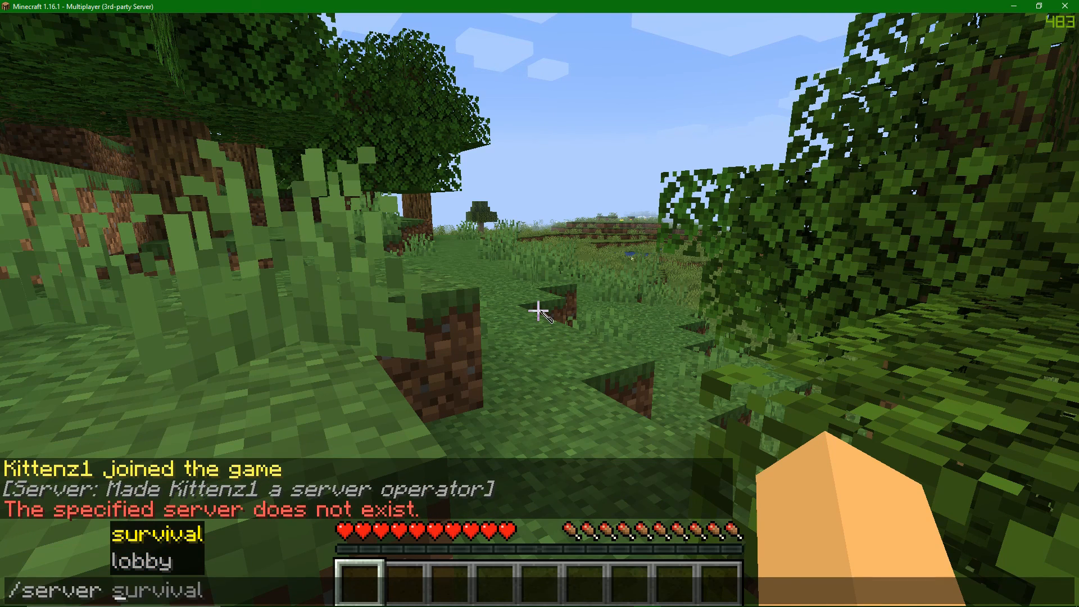
key("Escape")
key("BackSpace")
key("BackSpace")
key("BackSpace")
key("BackSpace")
key("BackSpace")
key("BackSpace")
key("BackSpace")
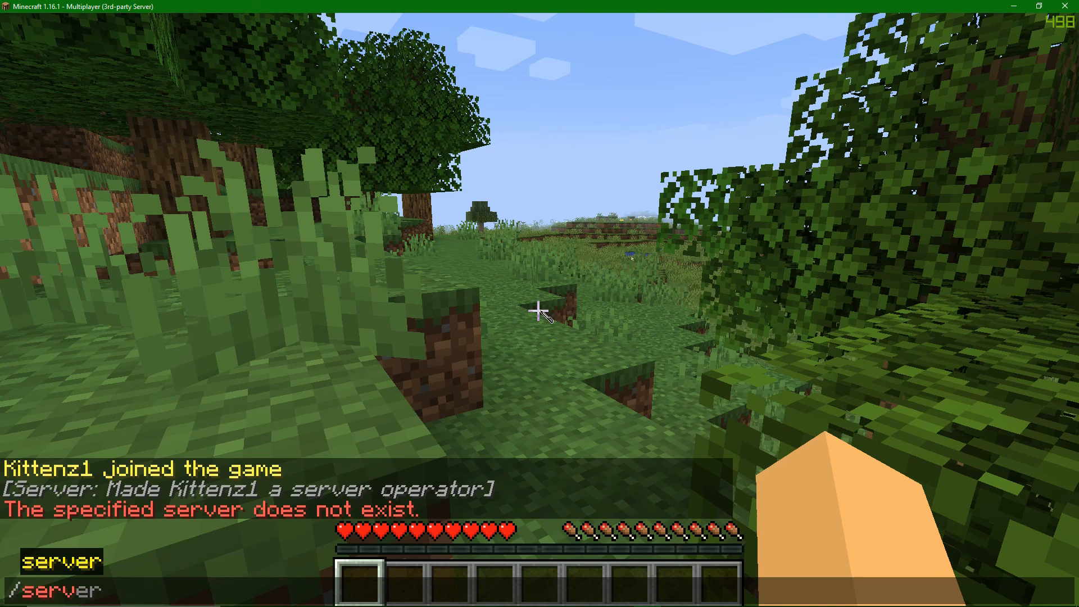
type("glist")
key("Return")
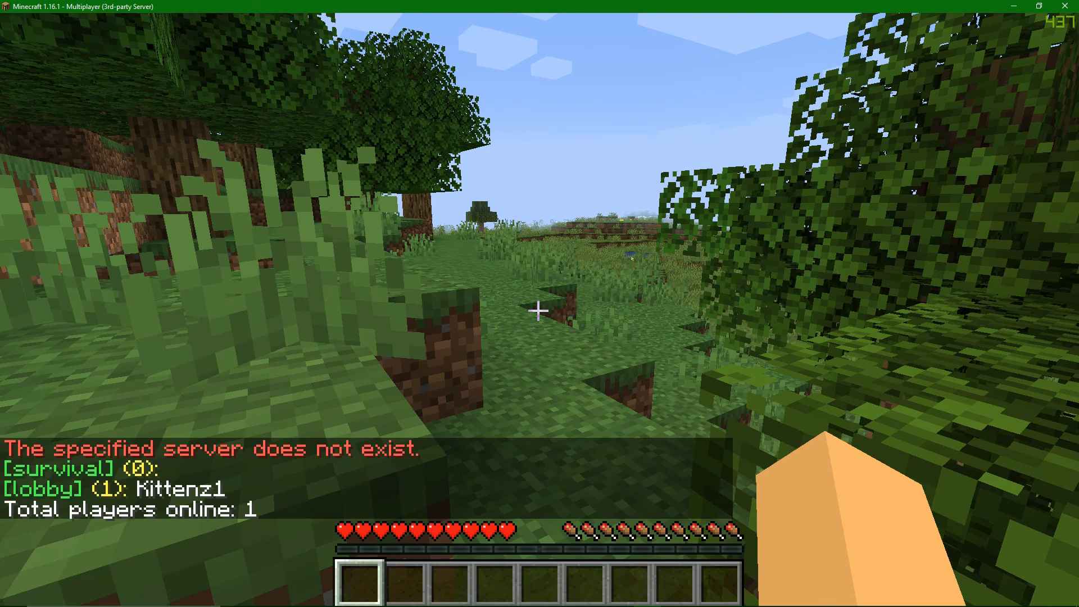
Move the player to the survival server with the /server survival chat command.
key("t")
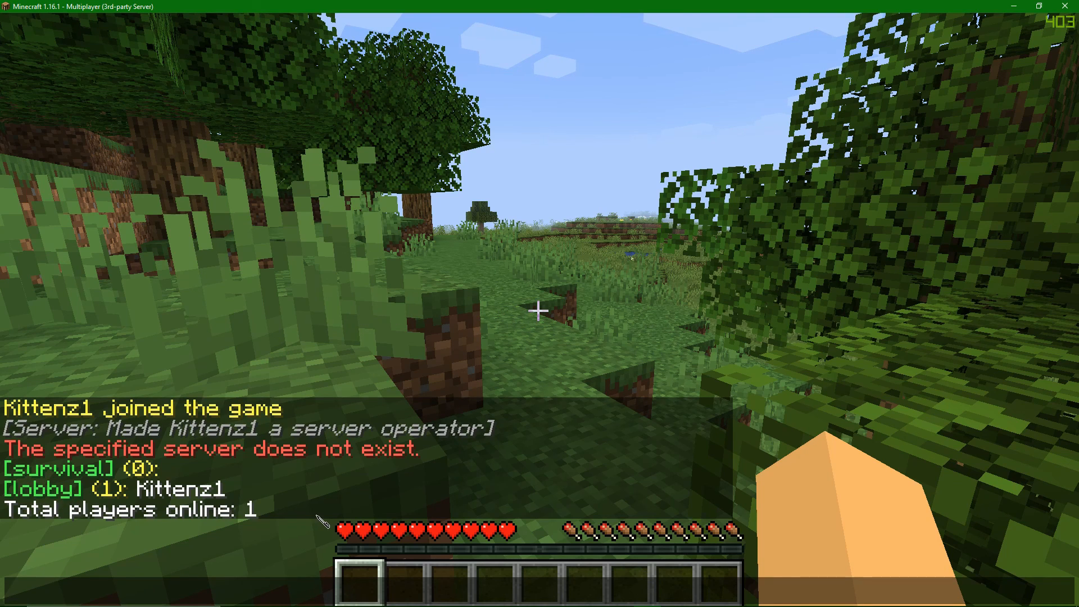
type("/server survival")
key("BackSpace")
type("survival")
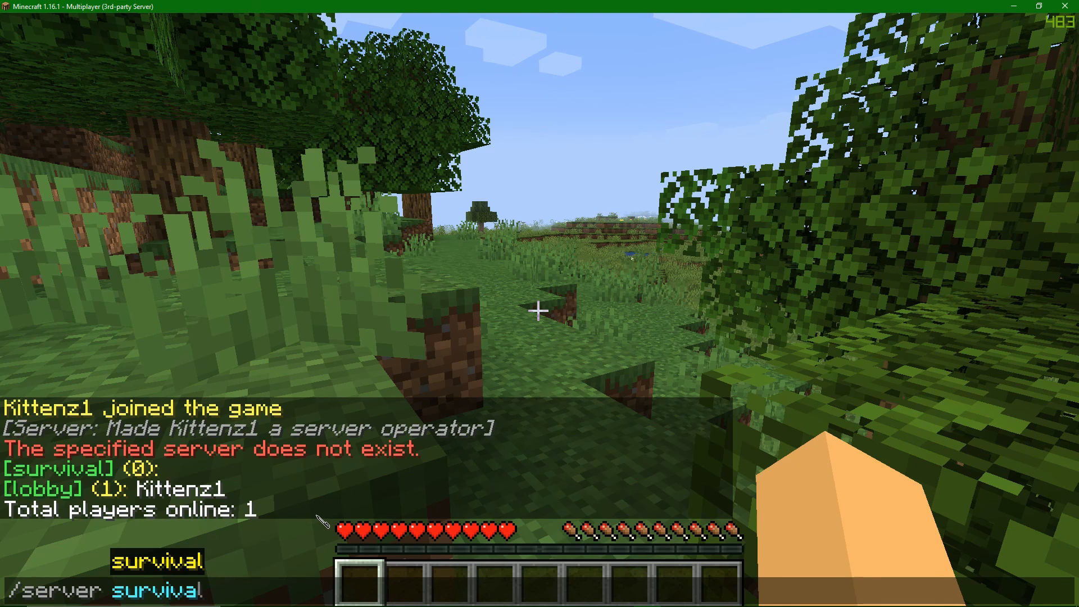
key("Return")
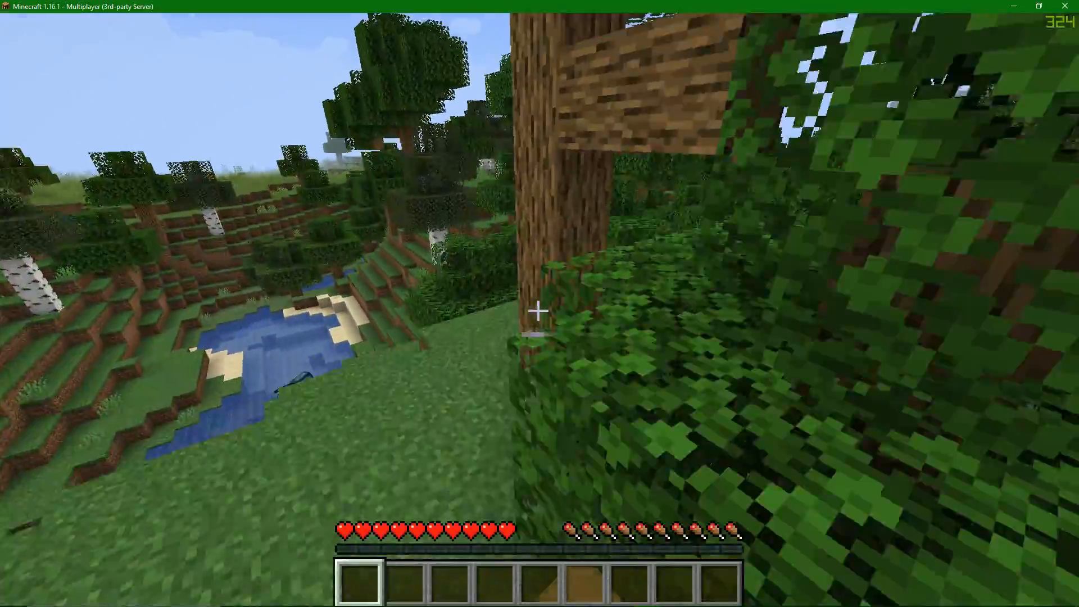
Walk around the survival server's world to check that it is playable.
key("w")
left_click(538, 310)
left_click(538, 311)
key("w")
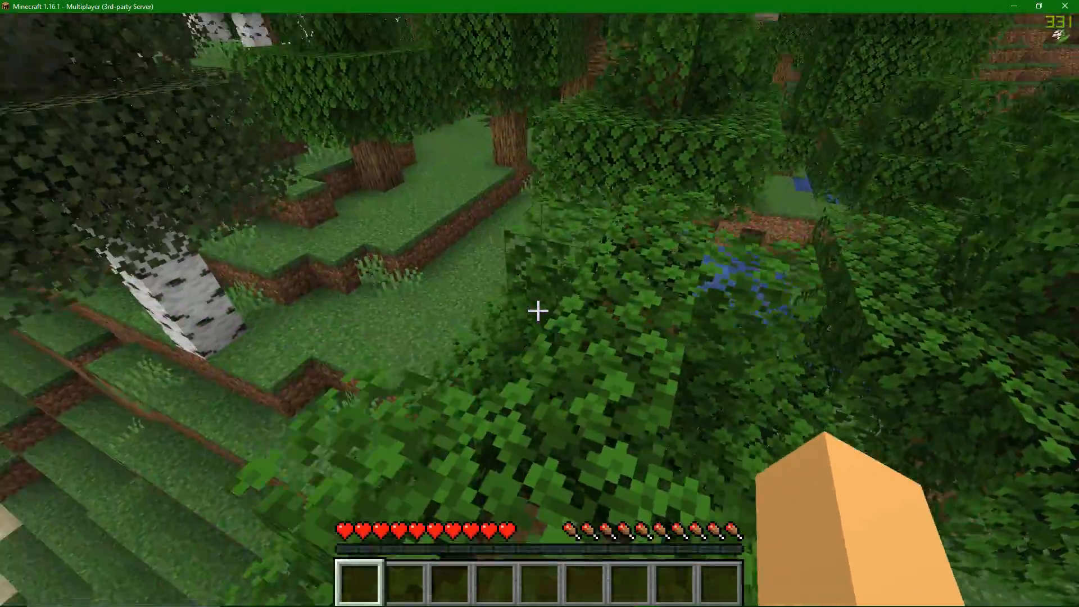
left_click(538, 311)
key("w")
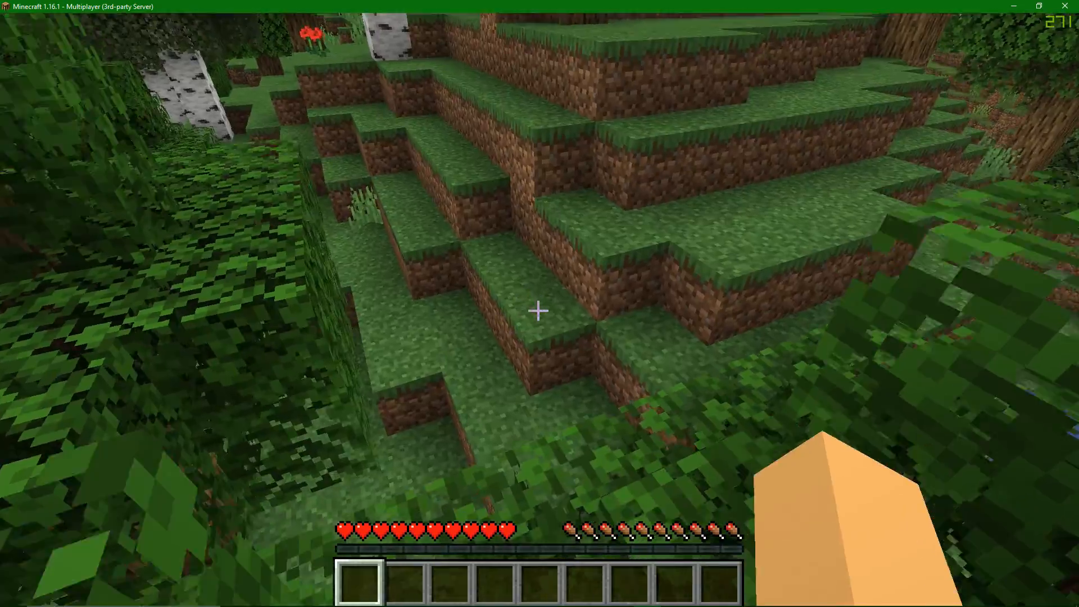
key("w")
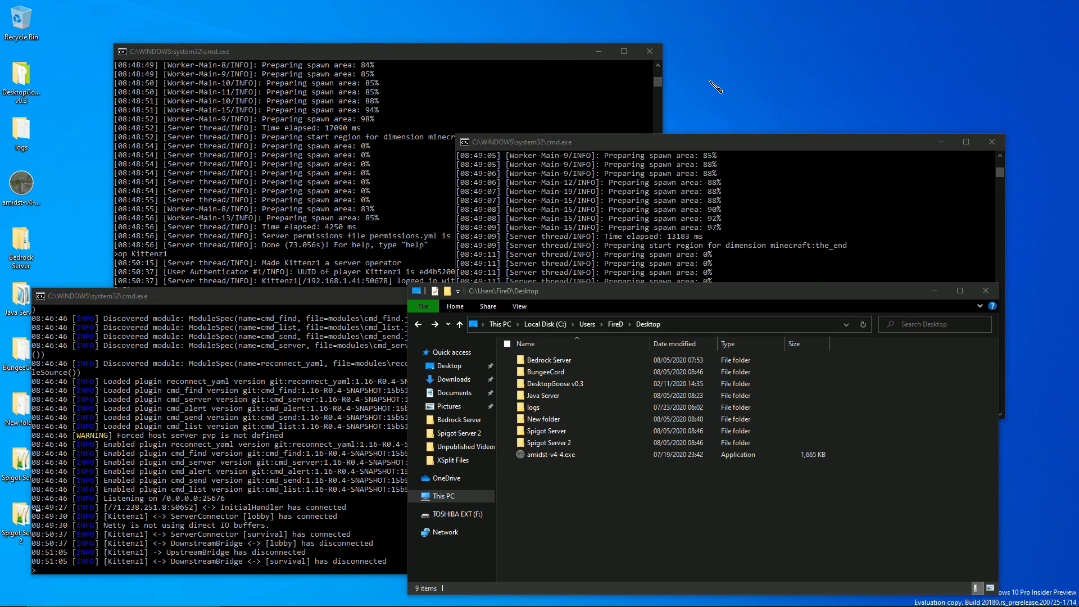
left_click(621, 480)
left_click(548, 361)
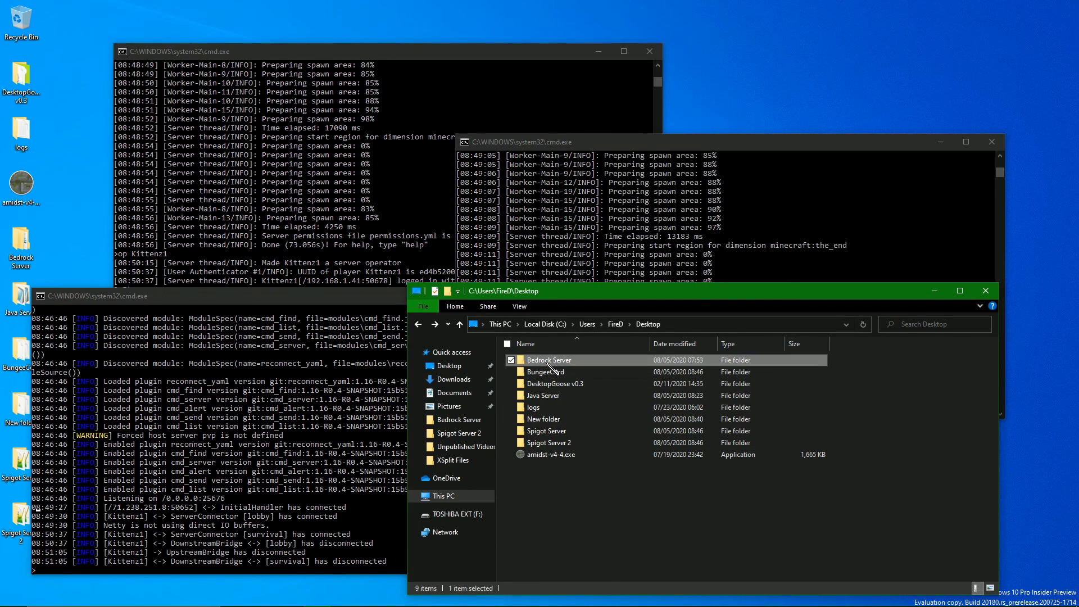
mouse_move(503, 354)
left_mouse_down()
mouse_move(863, 380)
mouse_move(832, 362)
mouse_move(497, 355)
left_mouse_up()
left_click(906, 378)
left_click(579, 517)
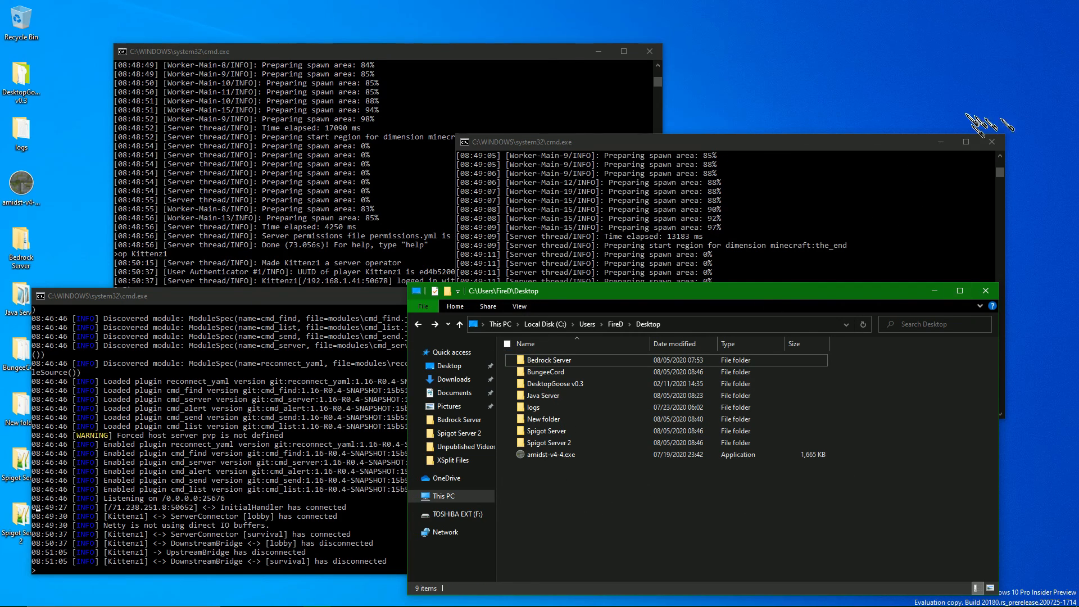